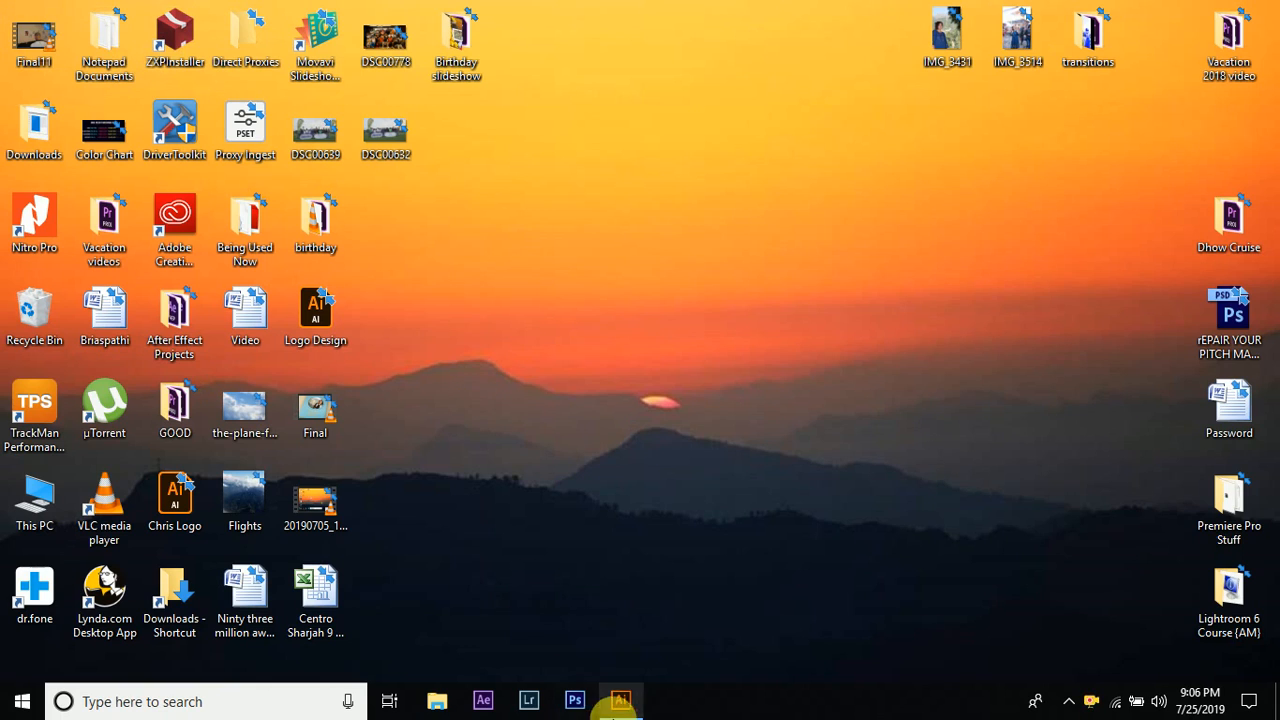
# - Switch to Illustrator and examine the finished logo designs in the Logo Design.ai document
pyautogui.click(621, 700)
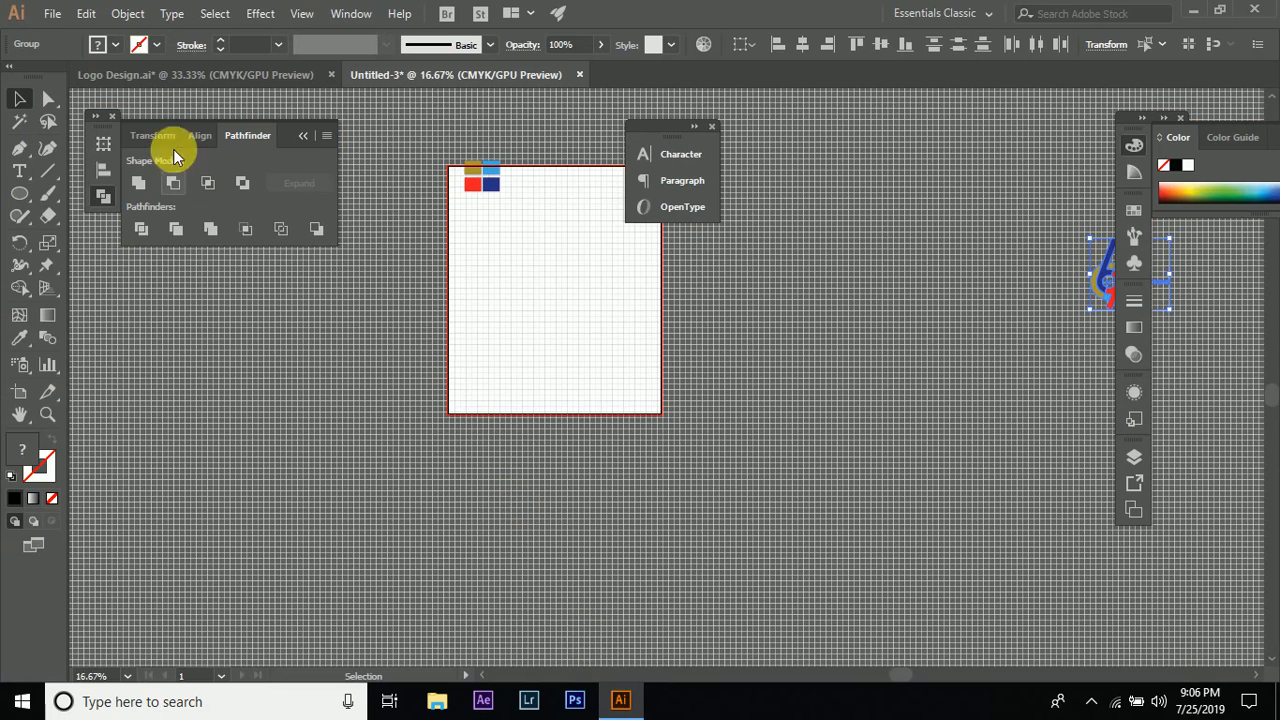
pyautogui.click(203, 76)
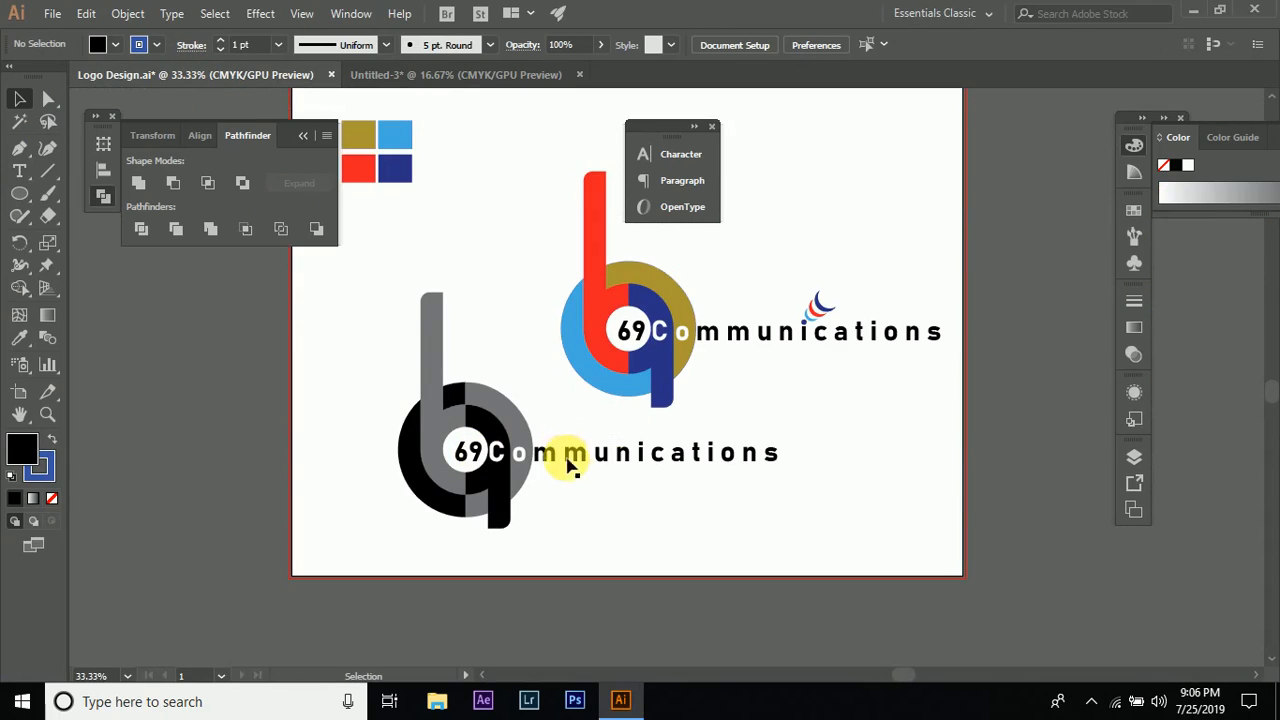
pyautogui.scroll(2, 630, 432)
pyautogui.hscroll(3, 601, 424)
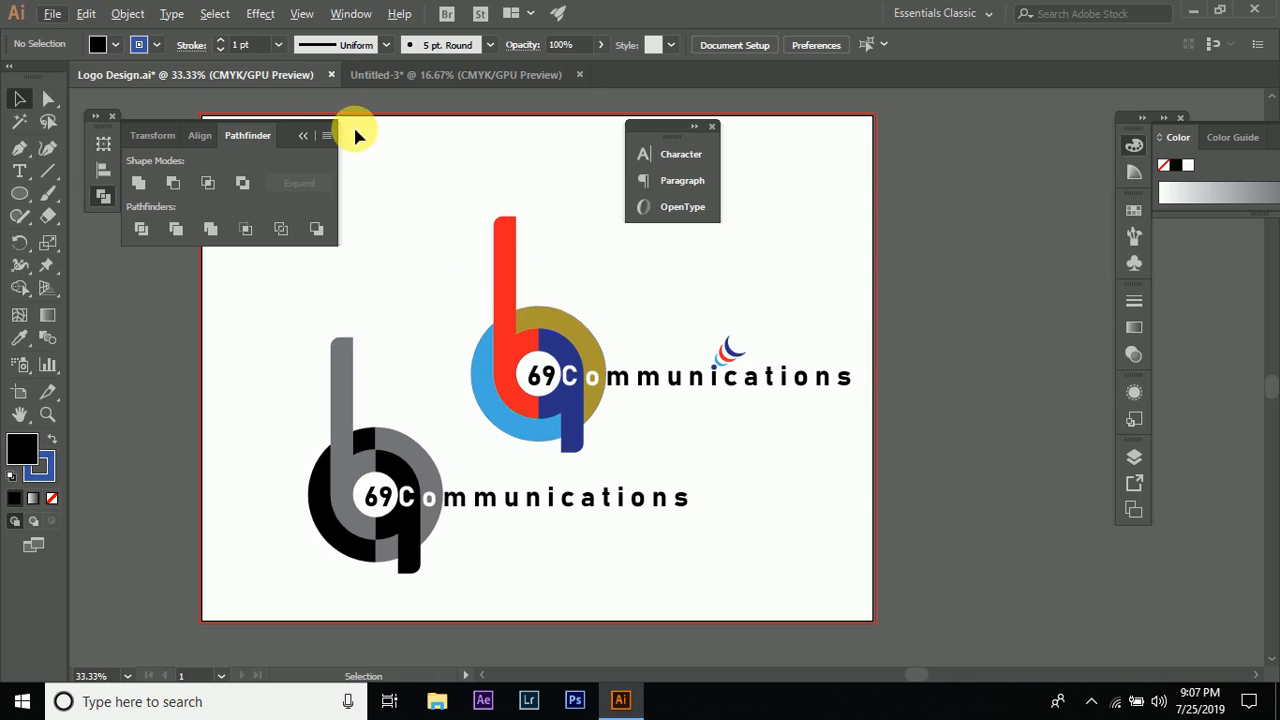
# - Create a new A4 landscape document, 29.7 x 21 cm, and move the floating text panels off the artboard
pyautogui.click(52, 14)
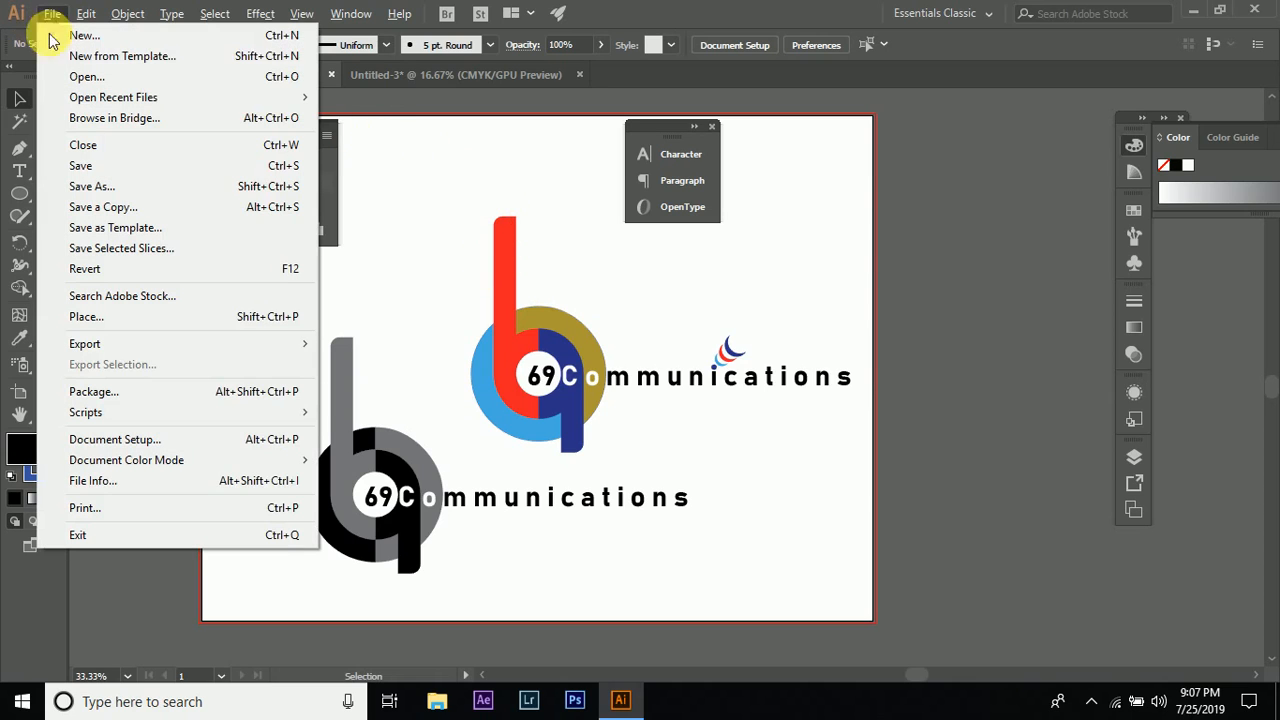
pyautogui.click(138, 38)
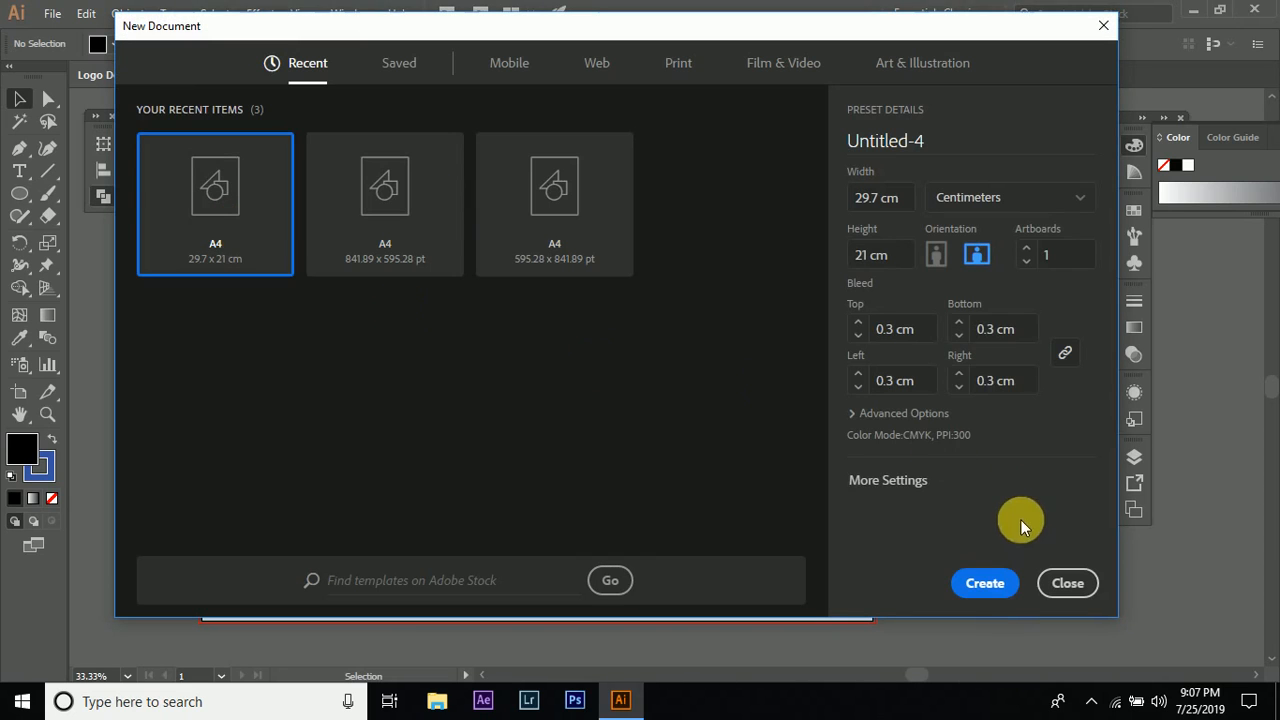
pyautogui.click(985, 584)
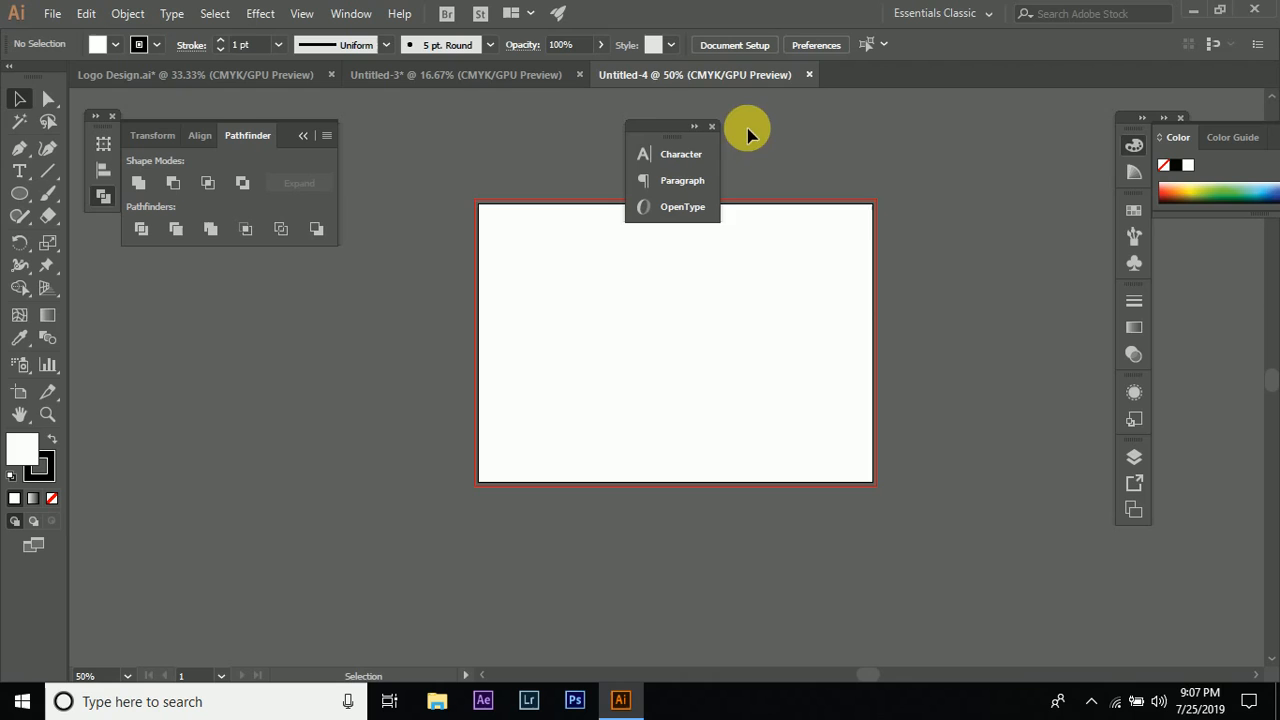
pyautogui.moveTo(663, 129); pyautogui.dragTo(186, 280)
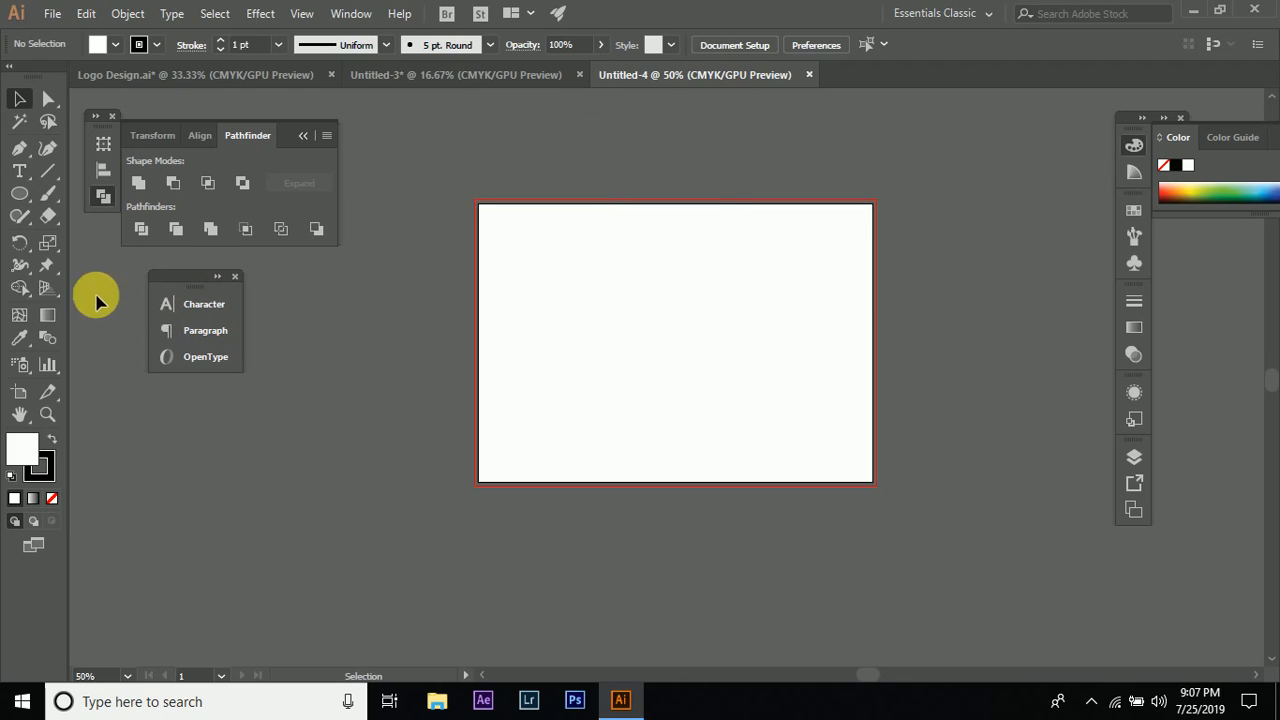
pyautogui.click(15, 398)
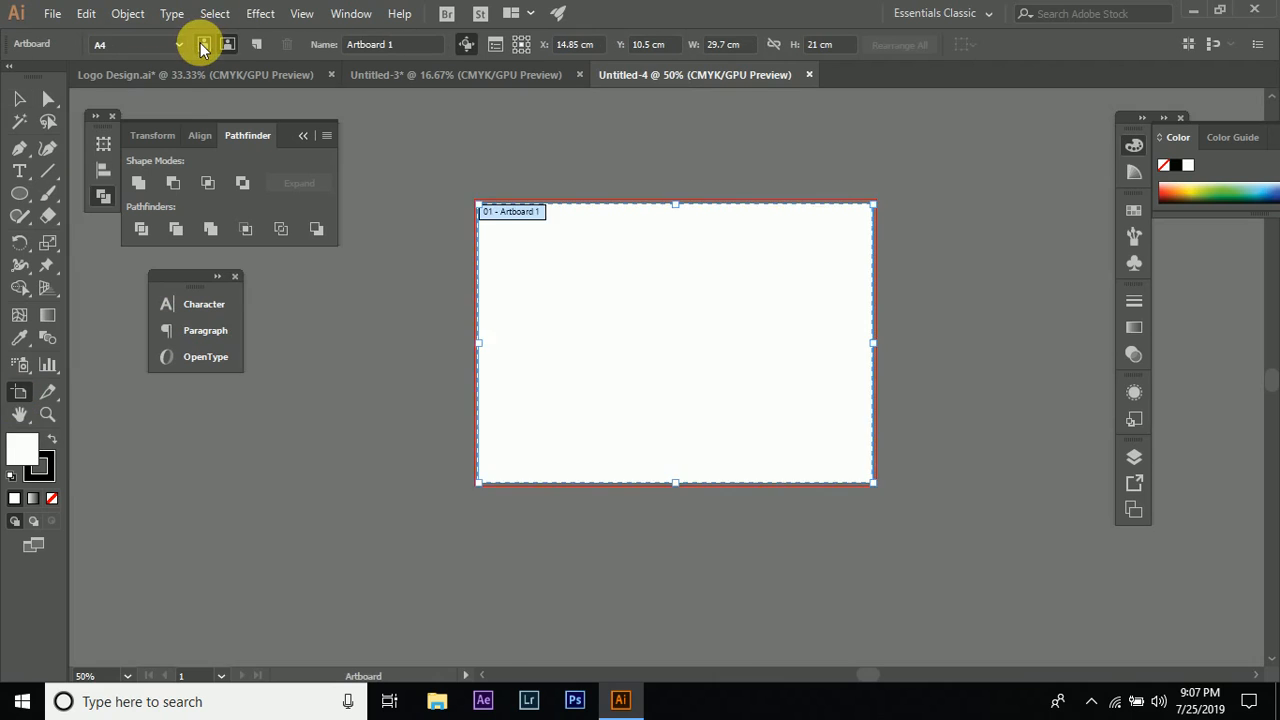
pyautogui.click(203, 46)
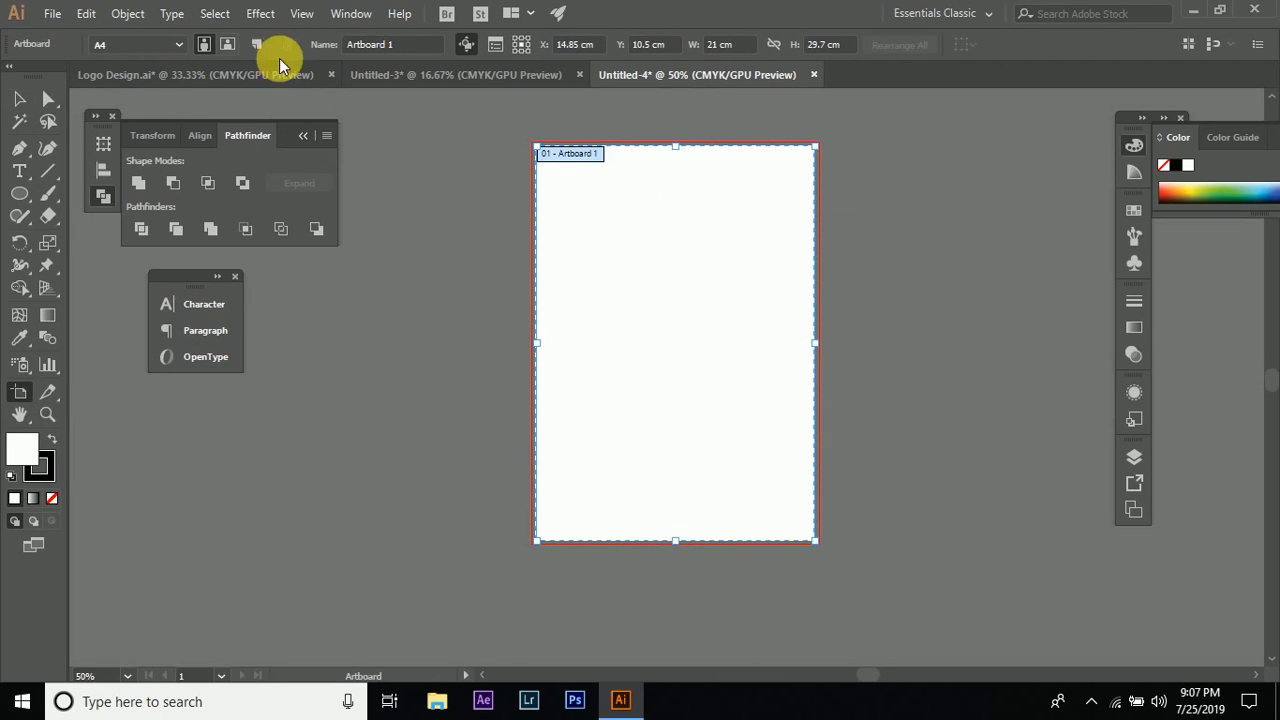
pyautogui.click(228, 44)
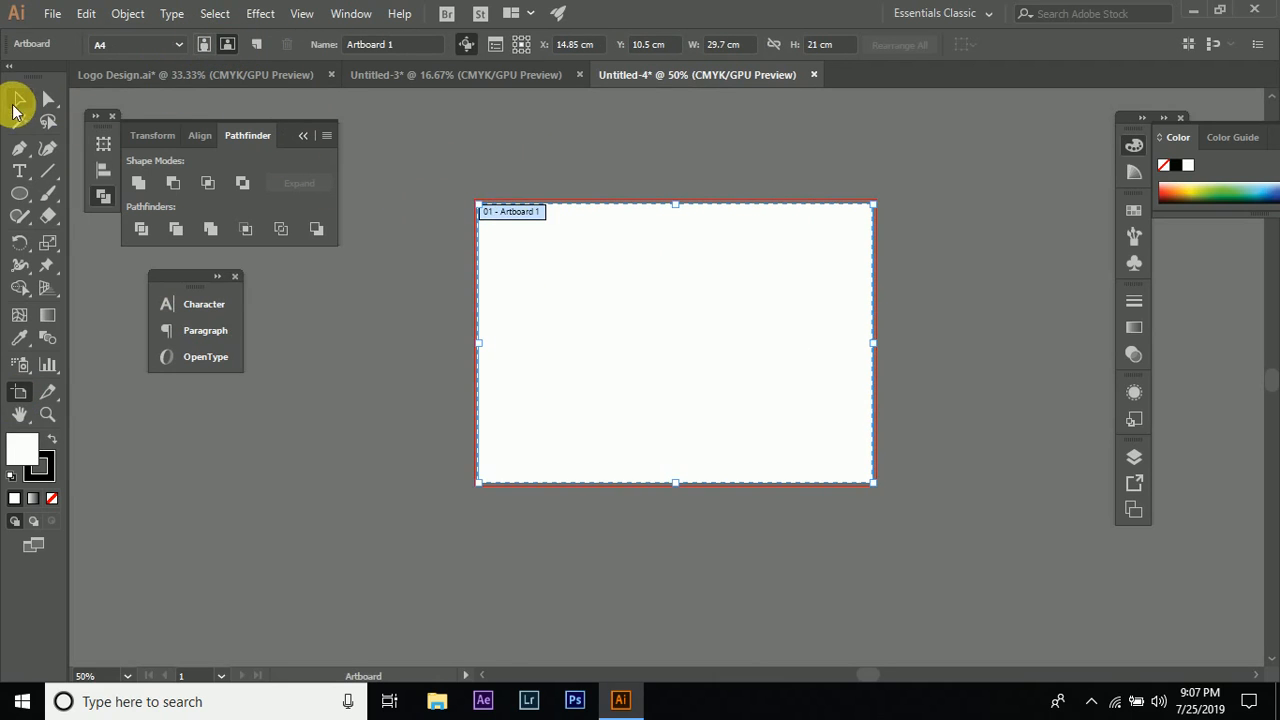
pyautogui.click(16, 100)
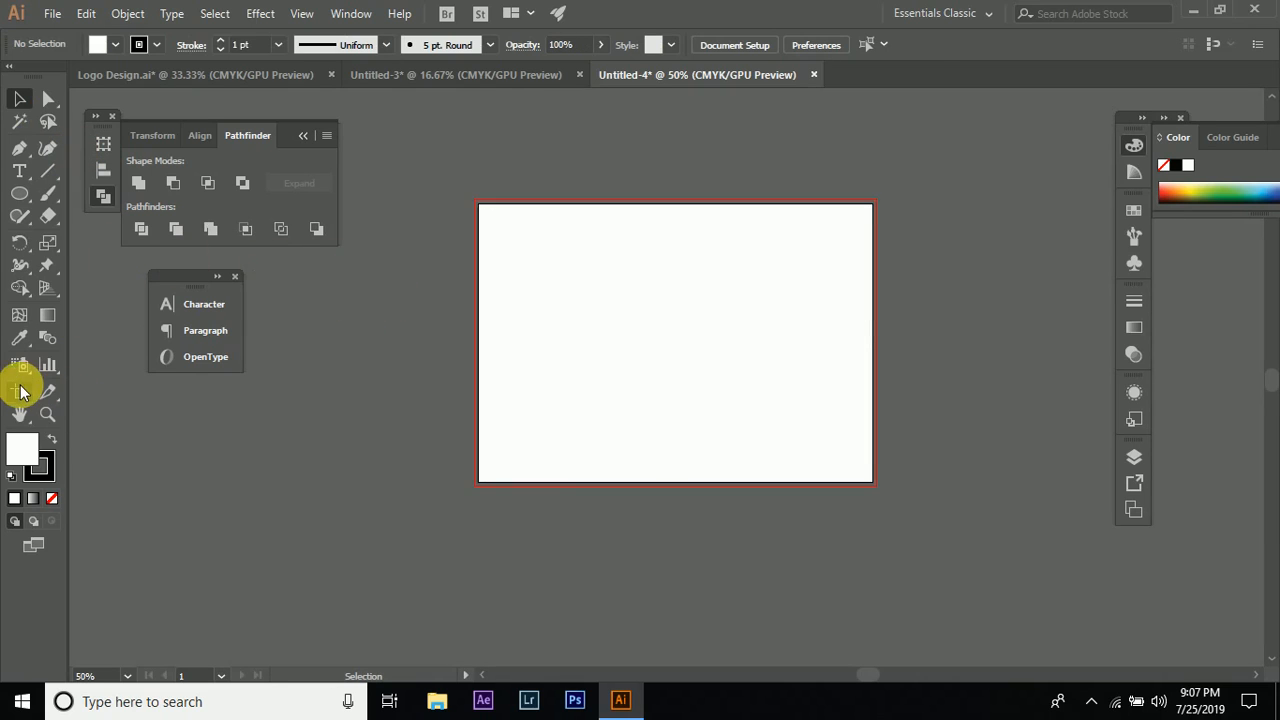
# - Extend the artboard's height to about 45.4 cm with the Artboard tool
pyautogui.click(20, 391)
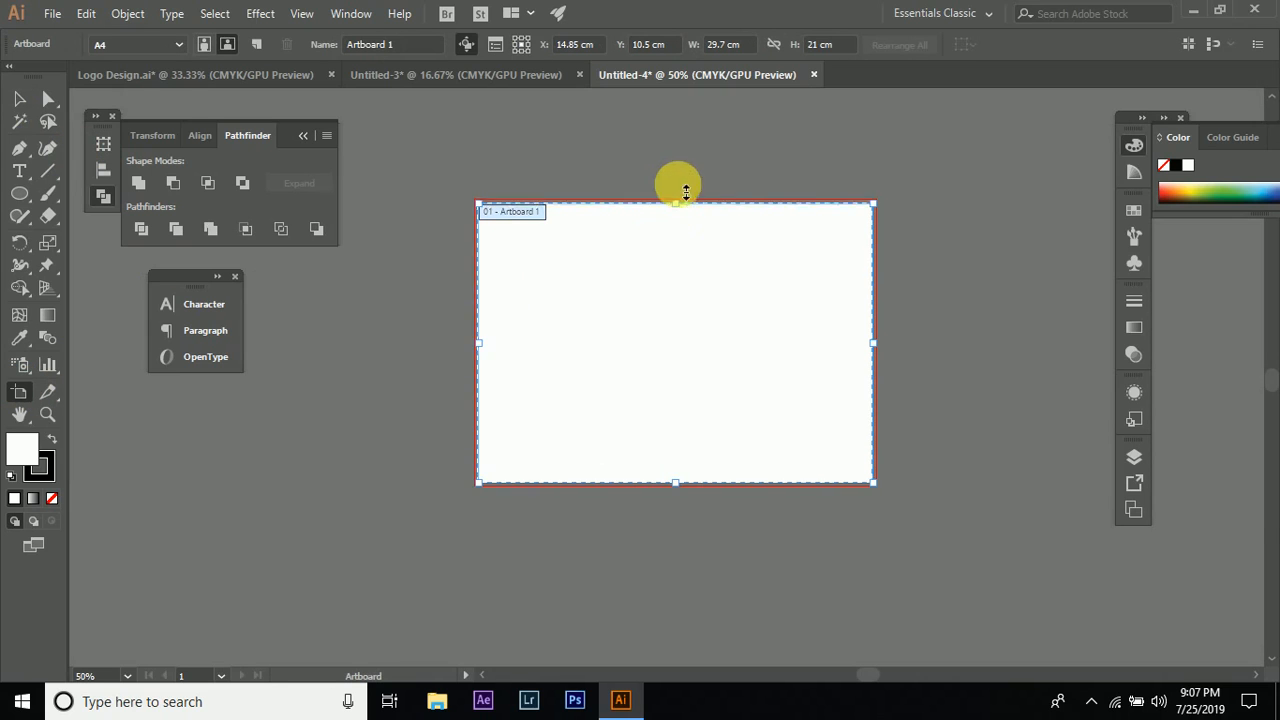
pyautogui.moveTo(686, 190); pyautogui.dragTo(697, 99)
# - Check the artboards of Logo Design.ai and Untitled-3 for reference, and return to the new document
pyautogui.click(190, 72)
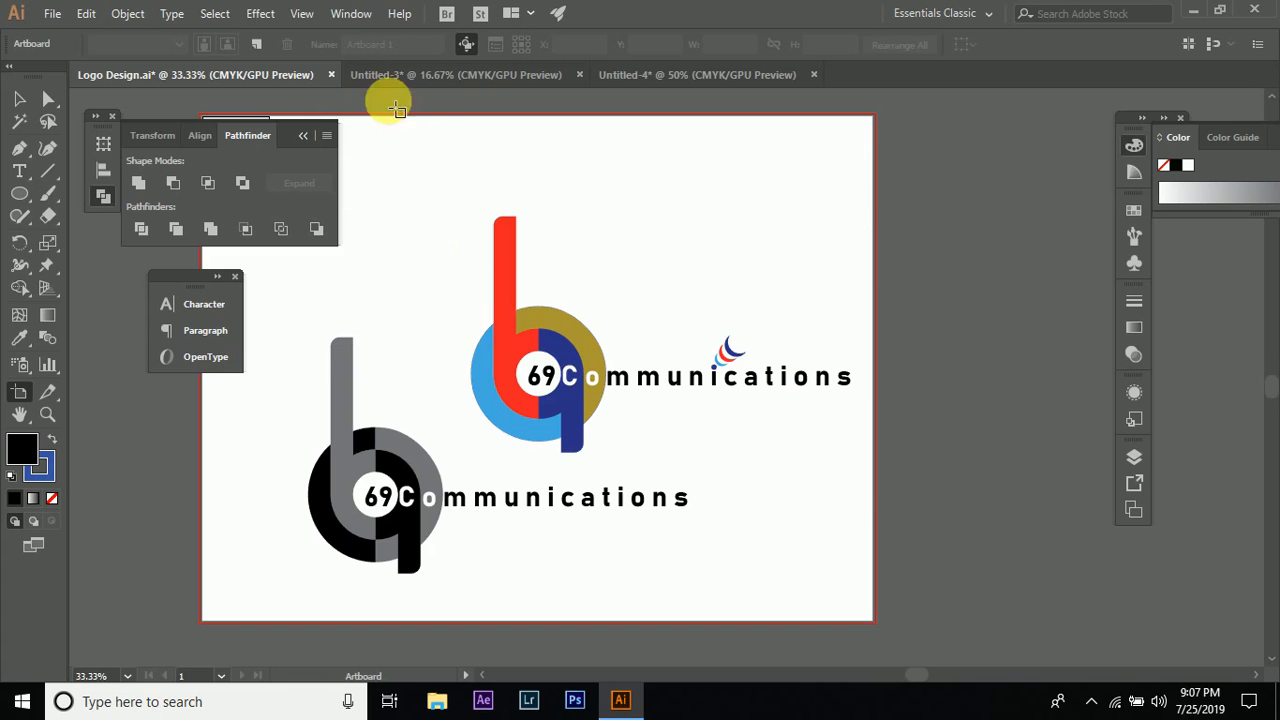
pyautogui.click(382, 72)
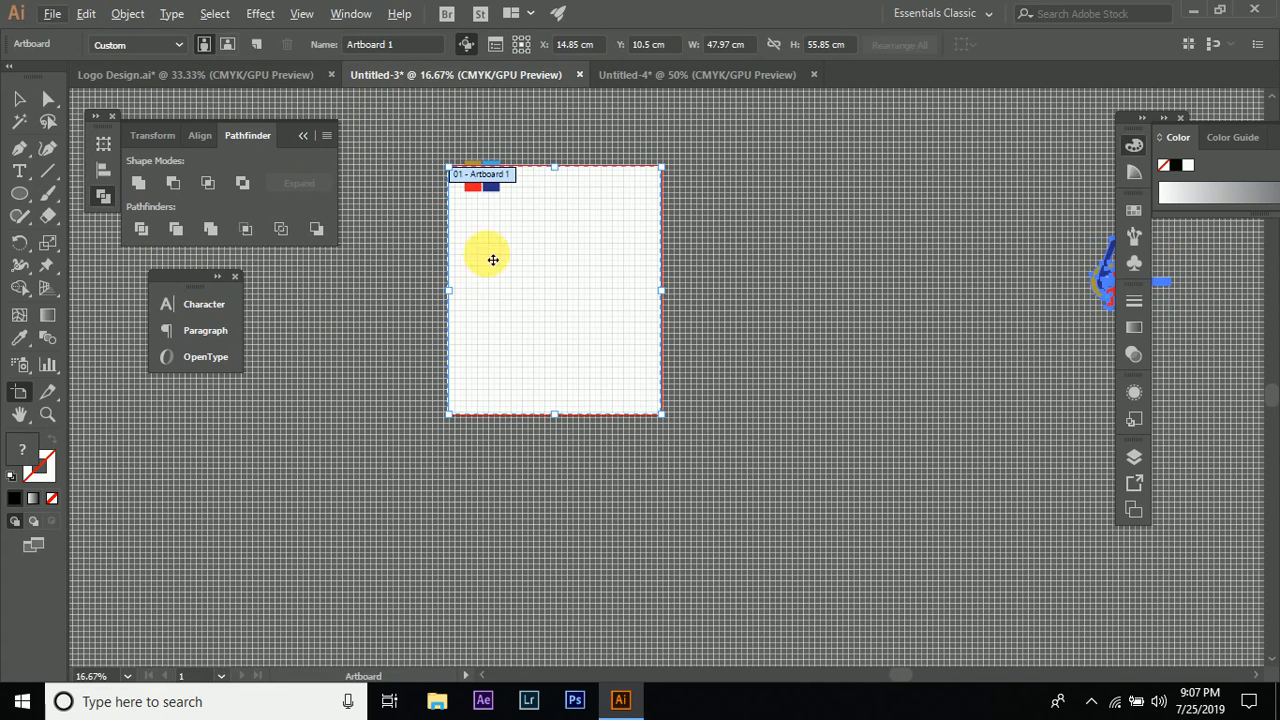
pyautogui.click(19, 98)
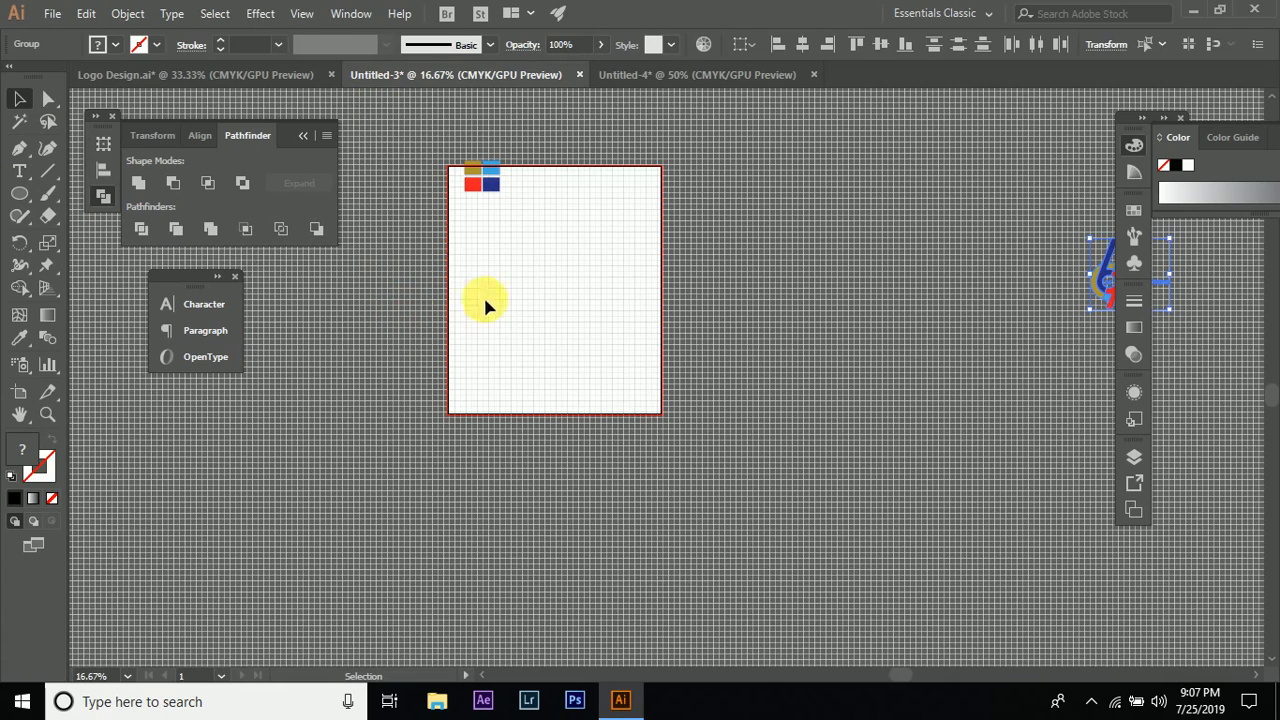
pyautogui.click(666, 72)
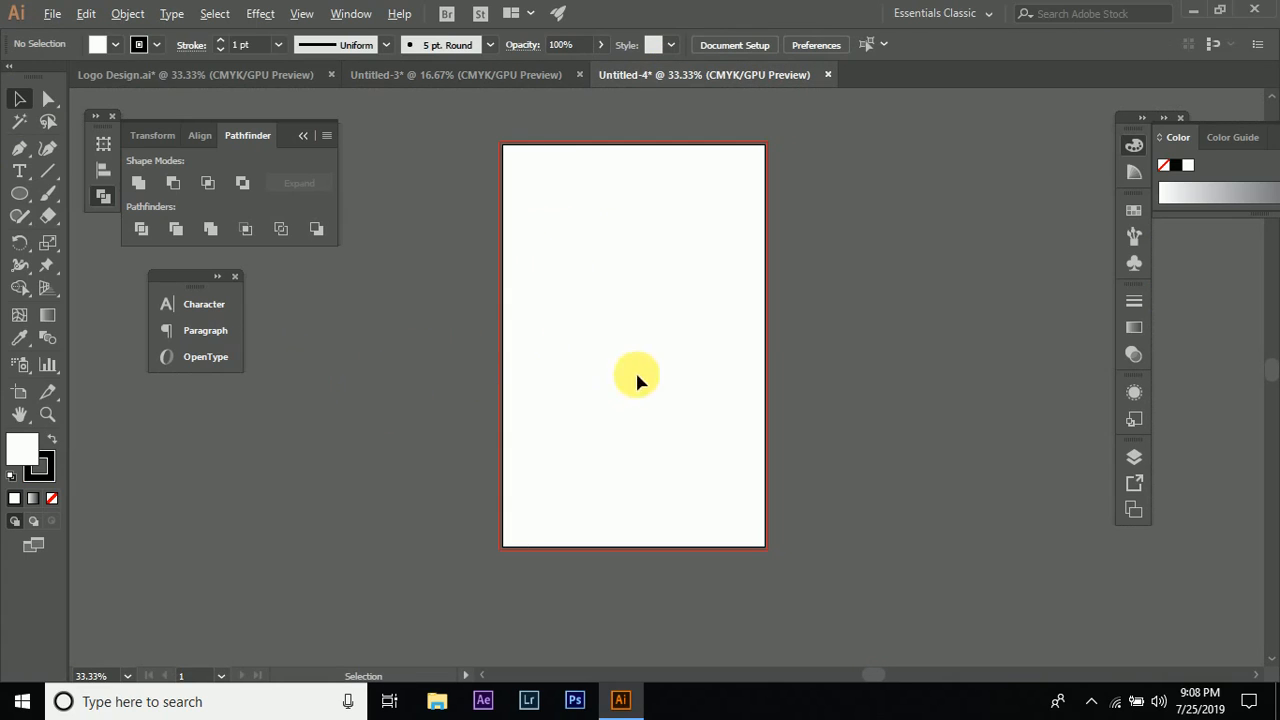
# - Widen the artboard on both sides until it is roughly square
pyautogui.click(19, 391)
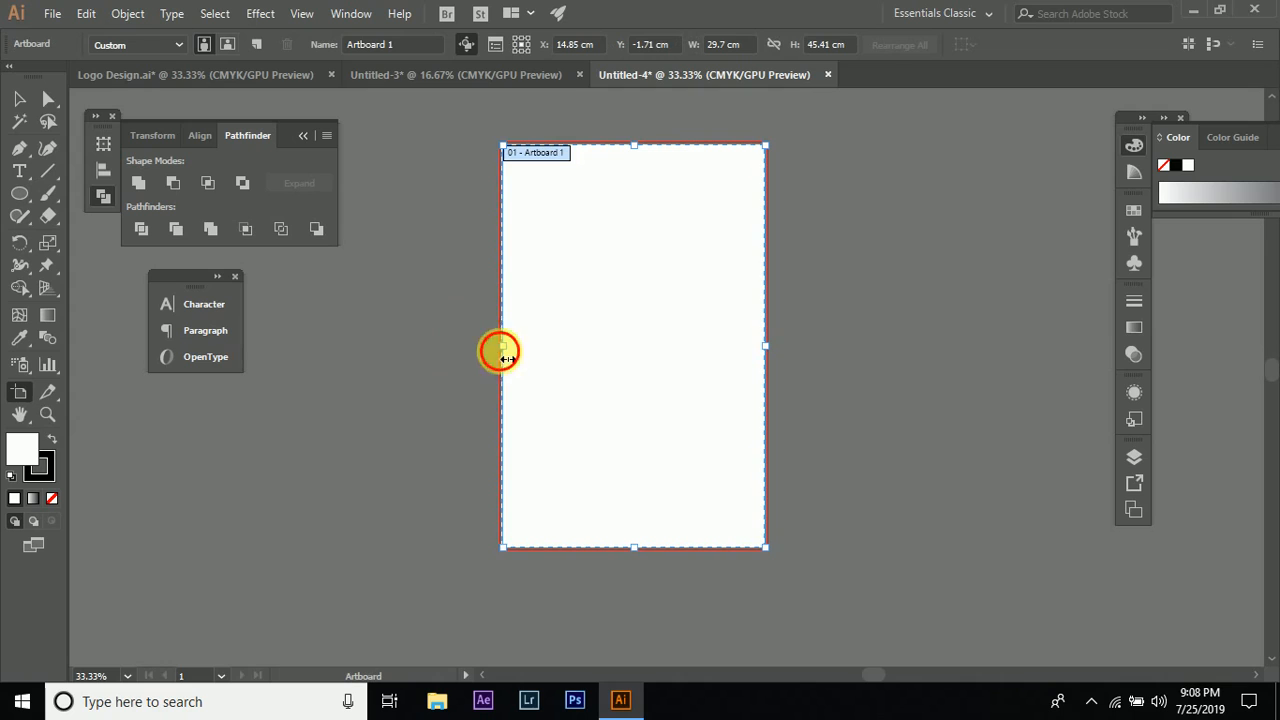
pyautogui.moveTo(503, 350); pyautogui.dragTo(357, 358)
pyautogui.click(19, 98)
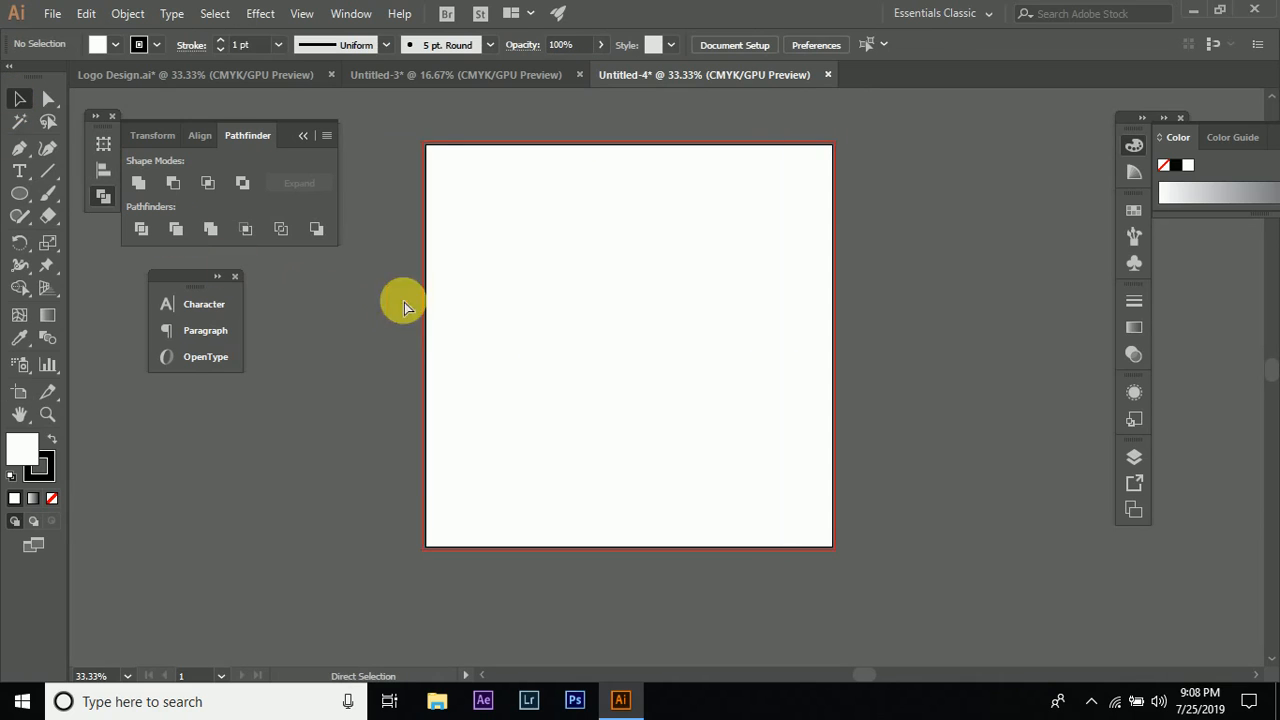
# - Show the document grid and turn on Snap to Grid
pyautogui.scroll(1, 426, 252)
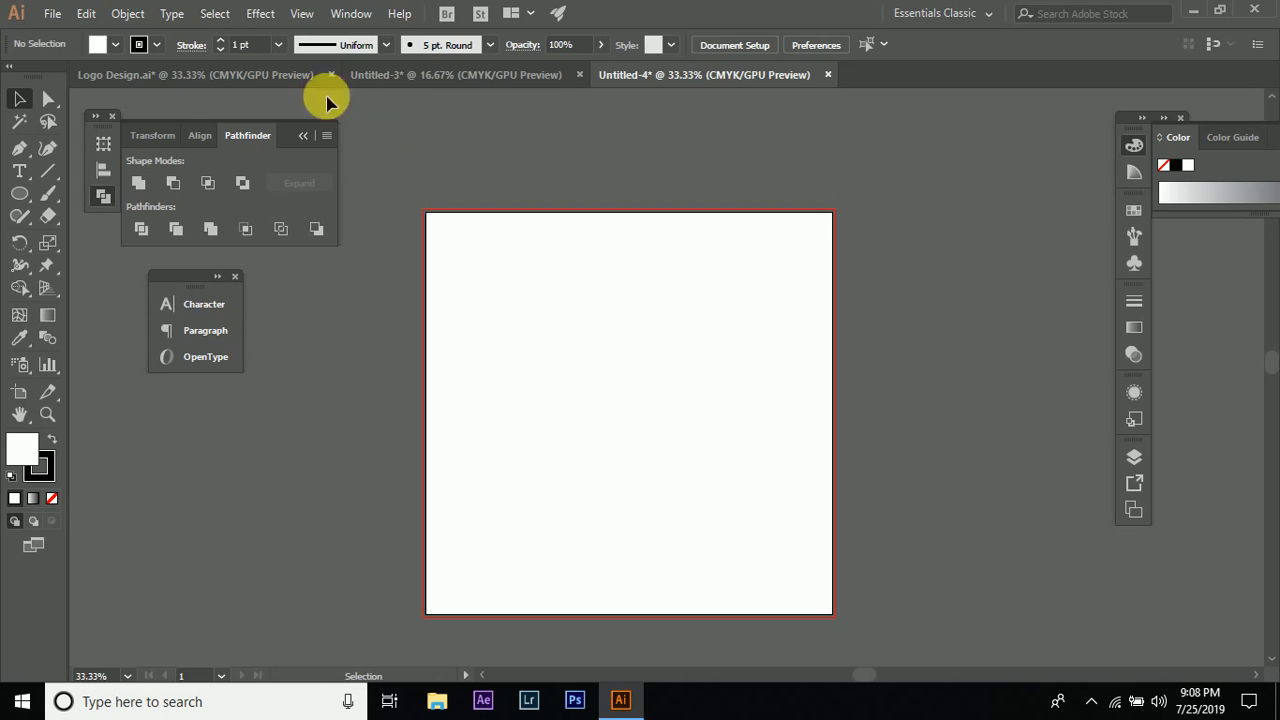
pyautogui.click(300, 13)
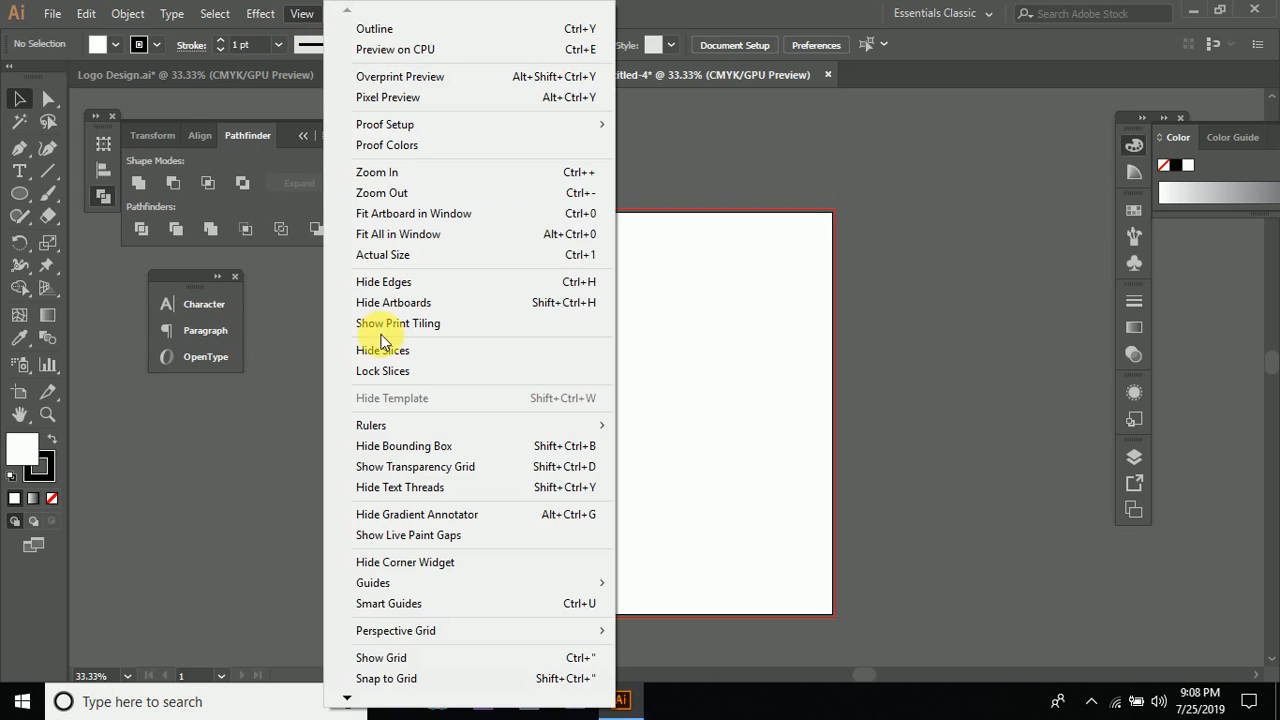
pyautogui.click(372, 660)
pyautogui.scroll(-3, 616, 422)
pyautogui.scroll(2, 615, 344)
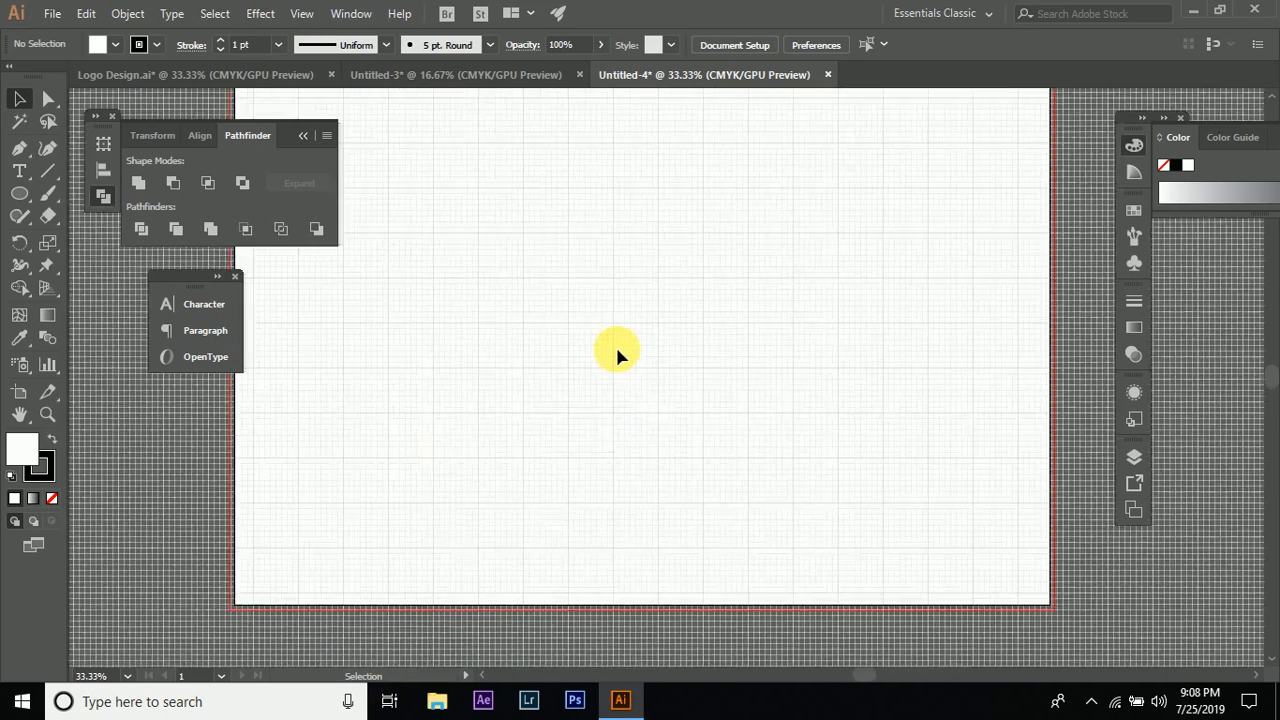
pyautogui.scroll(3, 612, 344)
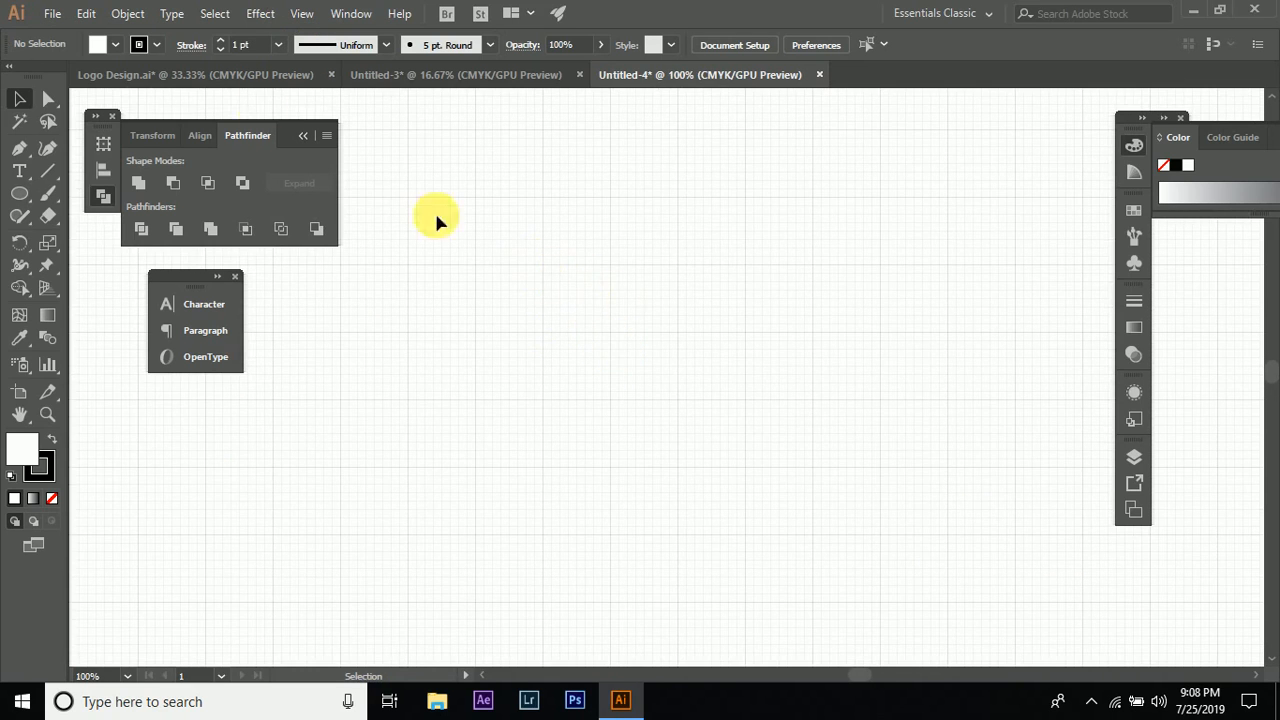
pyautogui.click(301, 13)
pyautogui.click(390, 679)
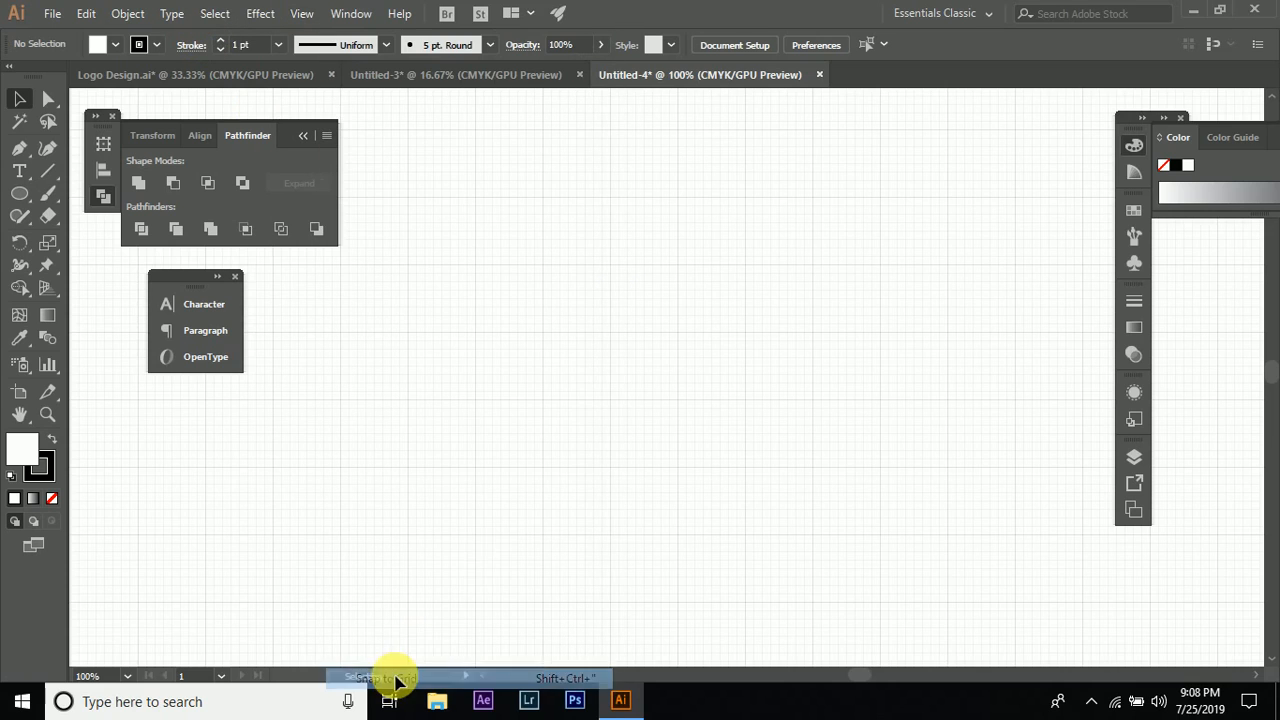
pyautogui.click(19, 194)
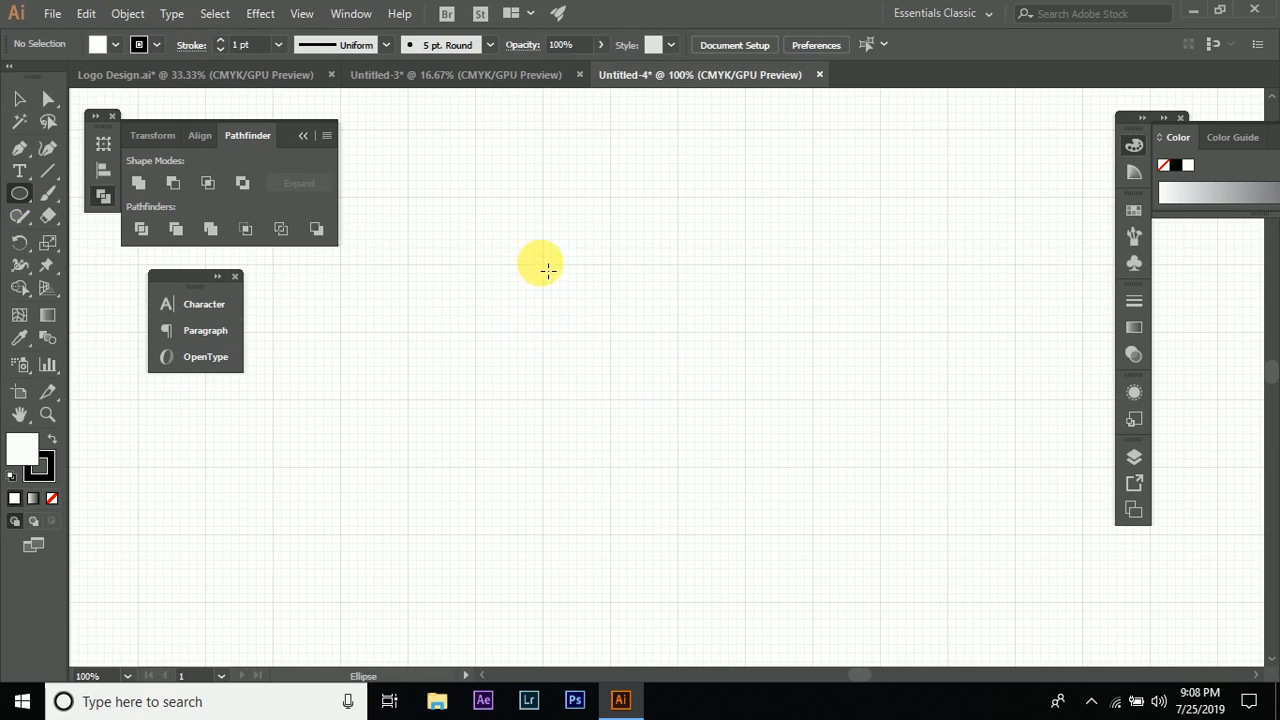
pyautogui.click(553, 273)
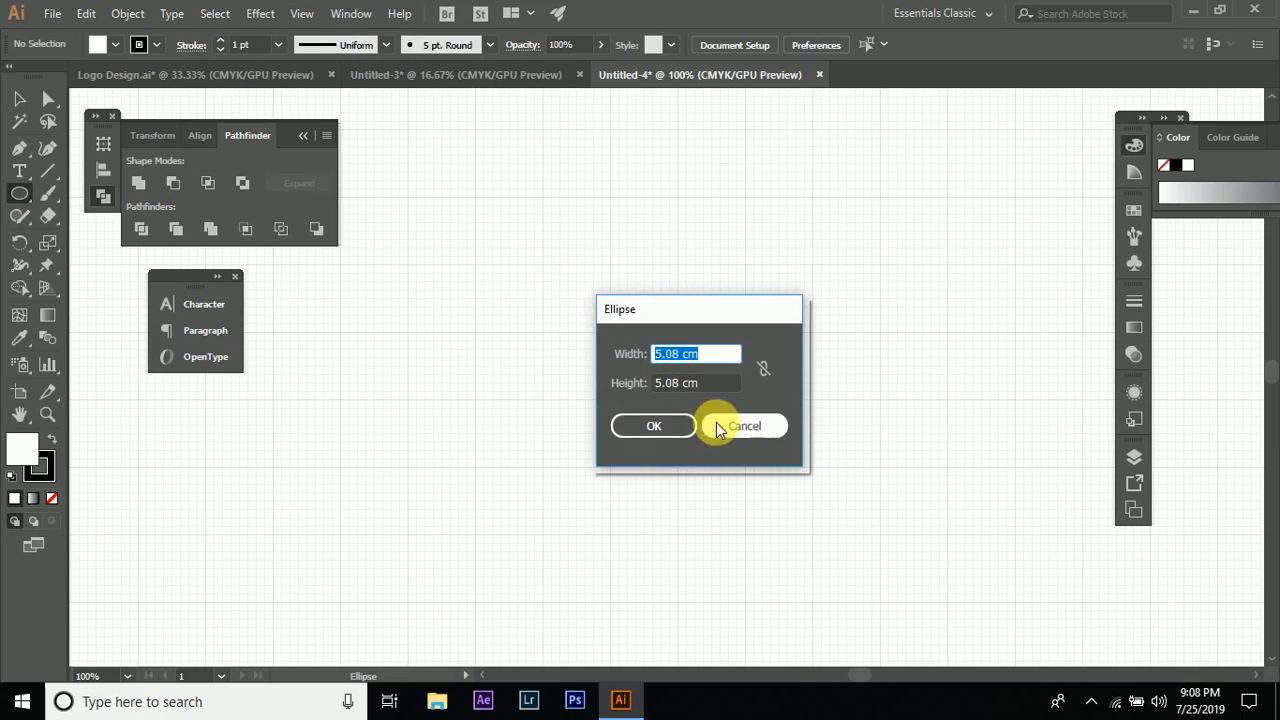
pyautogui.press('Escape')
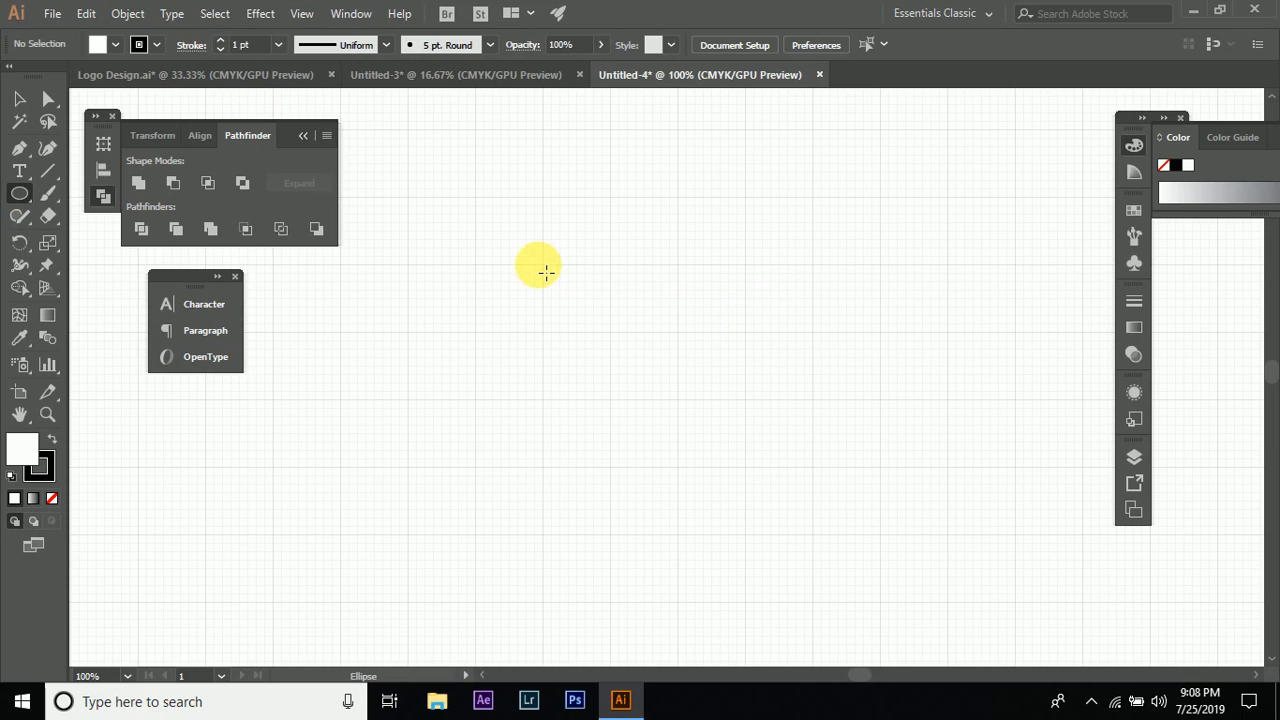
pyautogui.moveTo(553, 273); pyautogui.dragTo(682, 366)
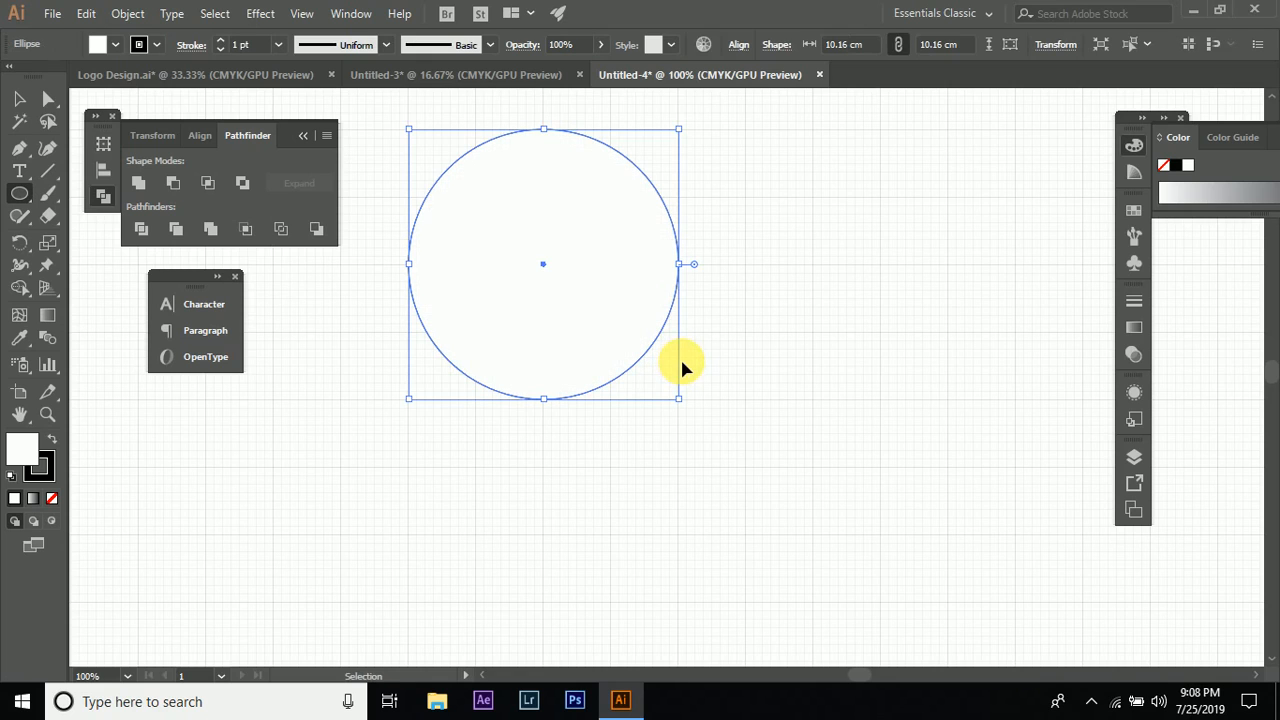
pyautogui.press('Delete')
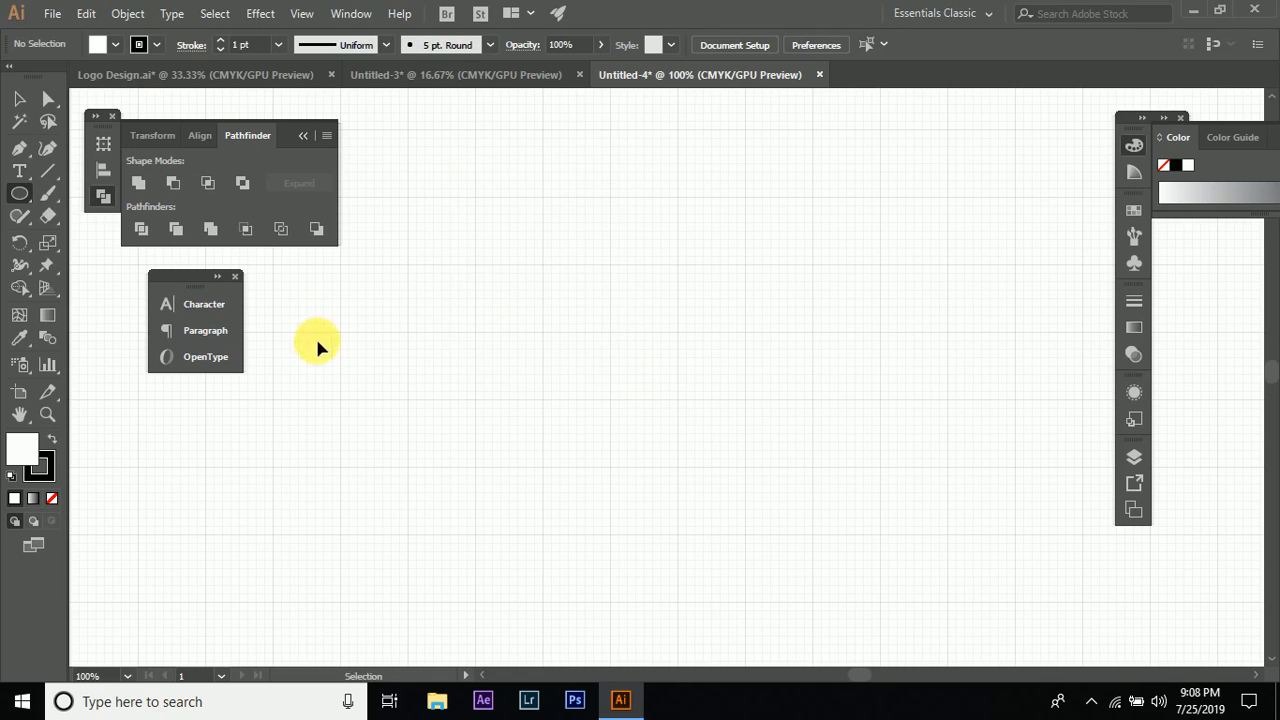
# - Draw a 5.08 cm circle with no fill and add concentric copies enlarged to 10.16, 15.24 and 20.32 cm in diameter
pyautogui.click(52, 498)
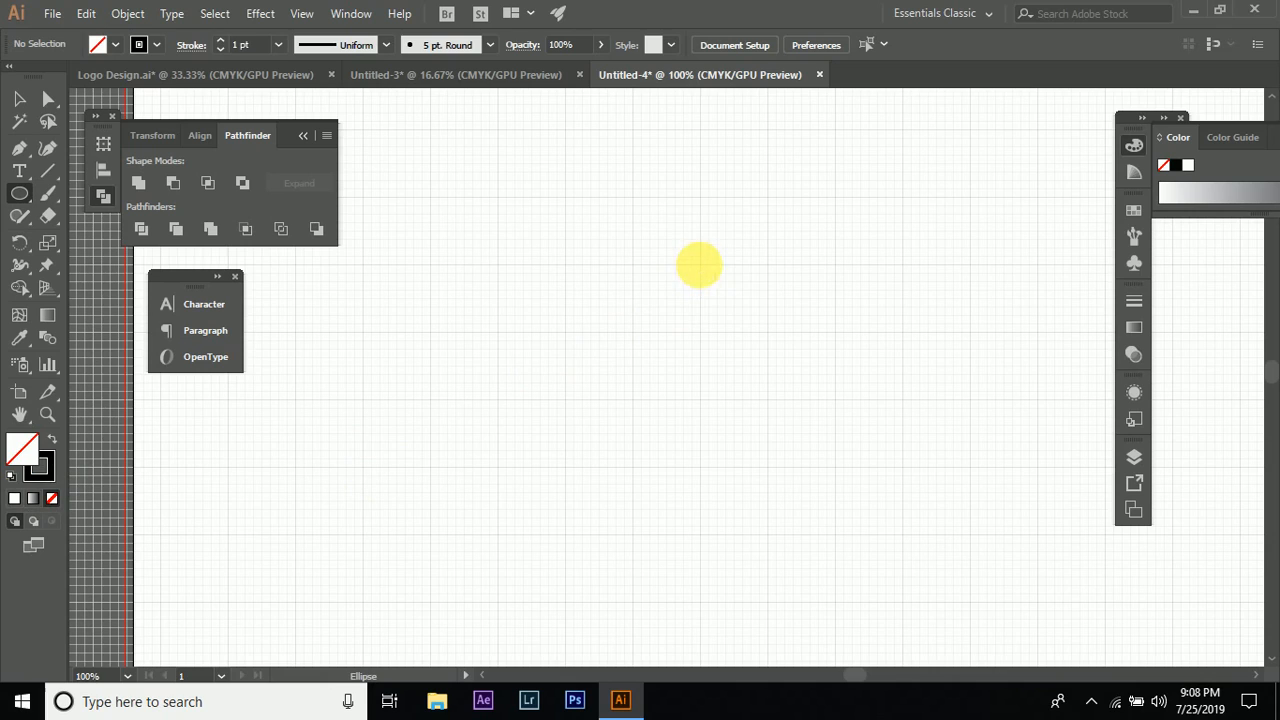
pyautogui.moveTo(699, 265); pyautogui.dragTo(770, 337)
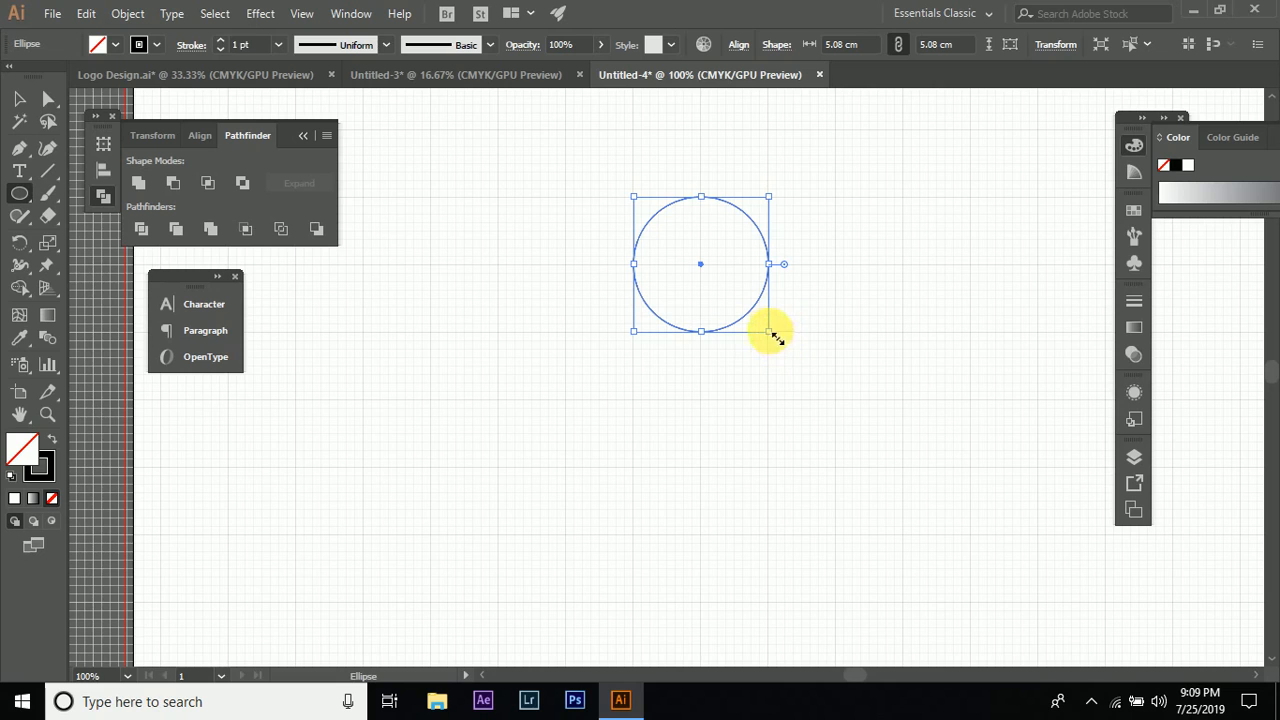
pyautogui.moveTo(772, 336); pyautogui.dragTo(858, 409)
pyautogui.hotkey('ctrl', '-')
pyautogui.hotkey('ctrl', '-')
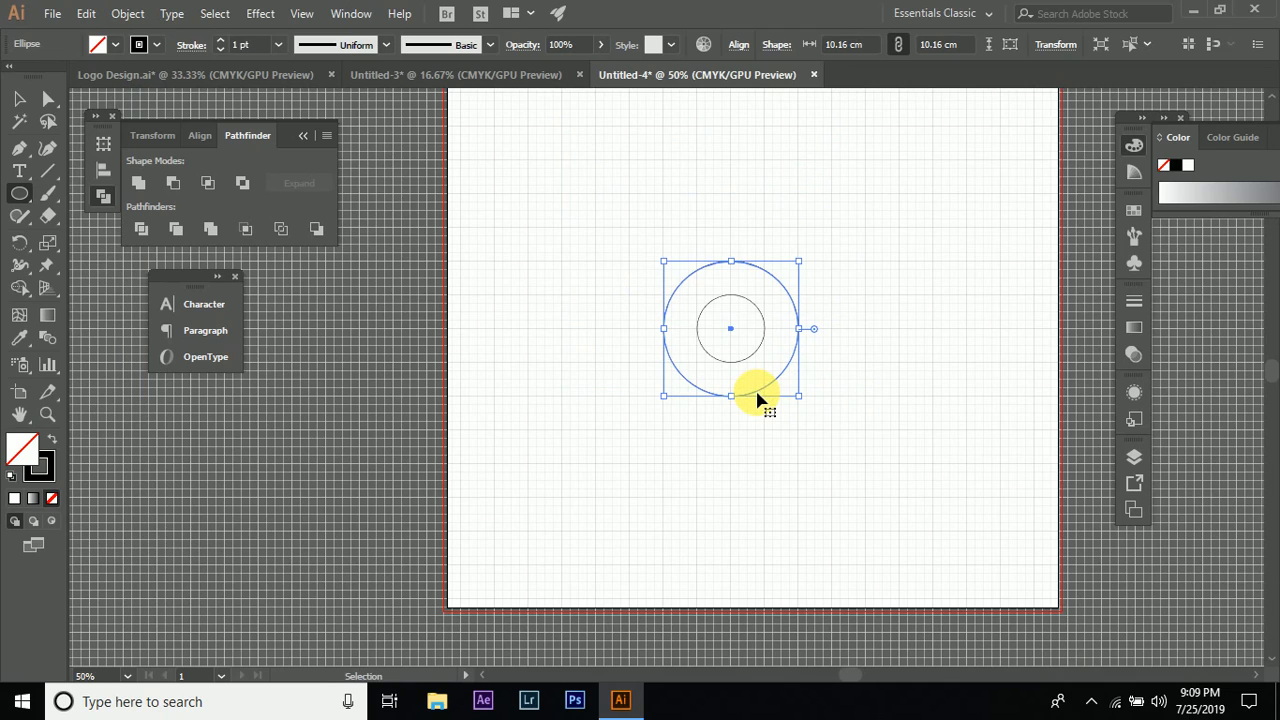
pyautogui.moveTo(806, 404); pyautogui.dragTo(843, 441)
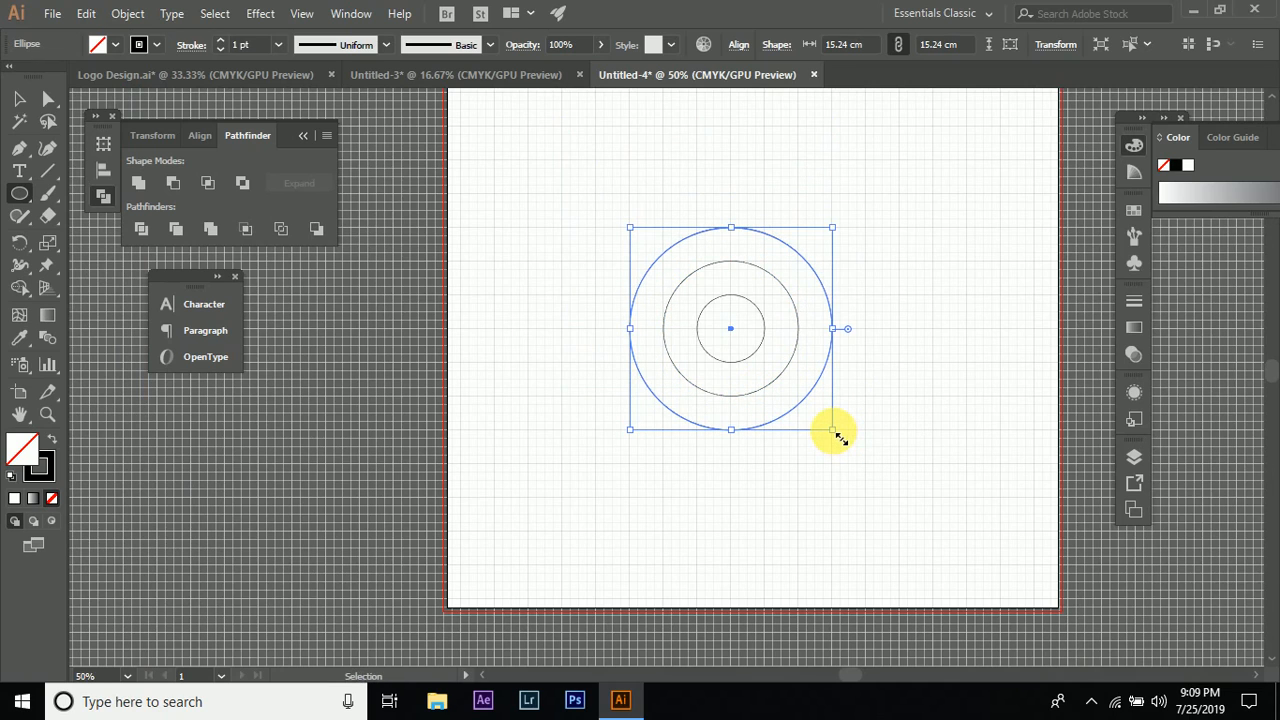
pyautogui.moveTo(835, 438); pyautogui.dragTo(872, 473)
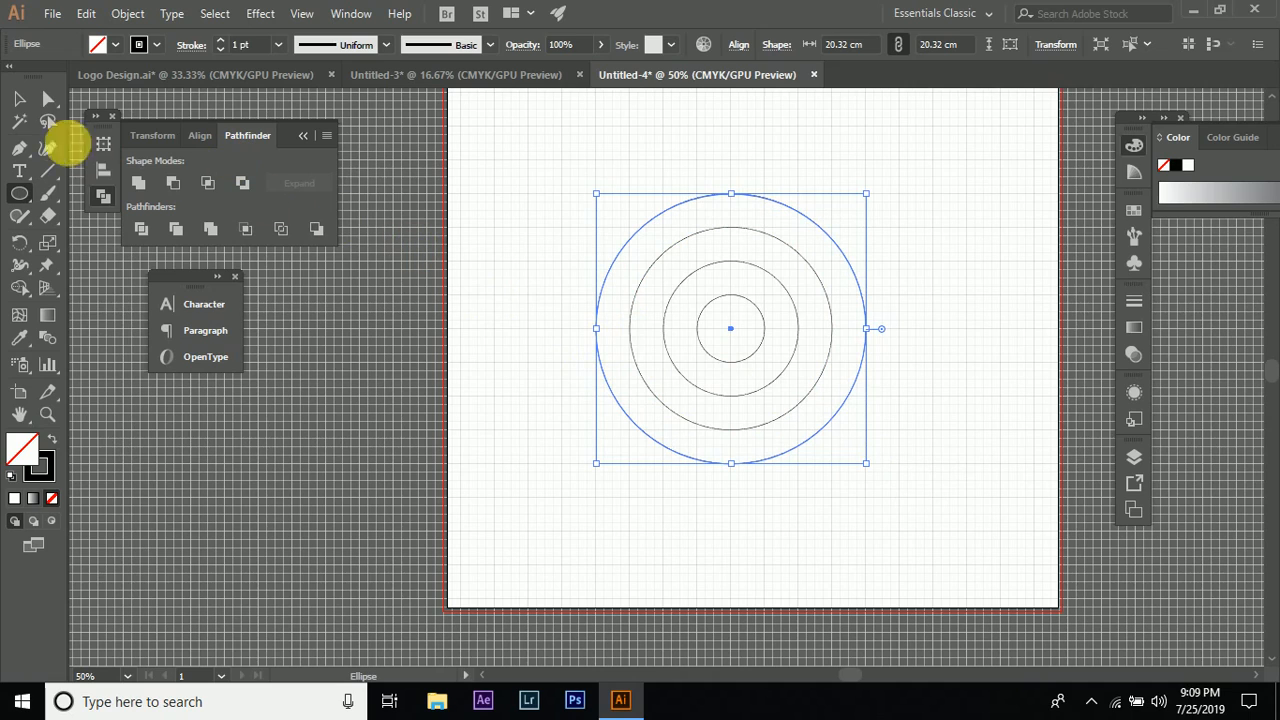
pyautogui.click(45, 173)
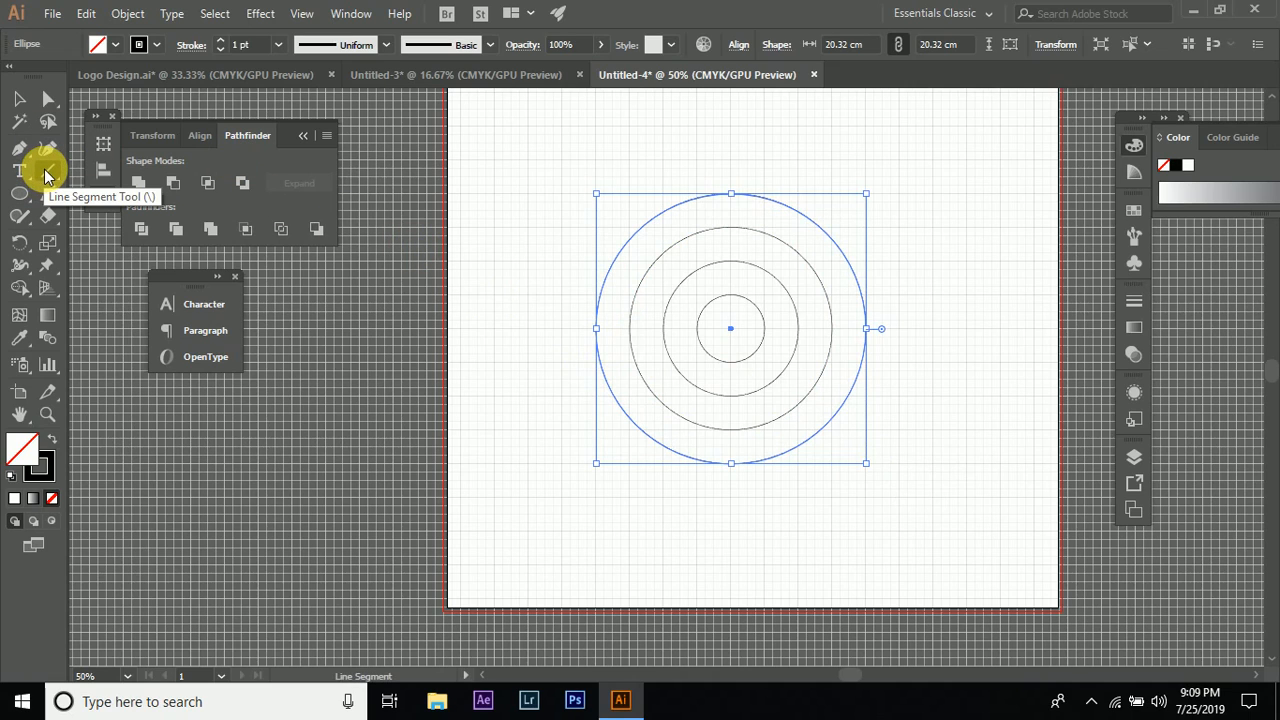
pyautogui.click(16, 100)
pyautogui.click(335, 280)
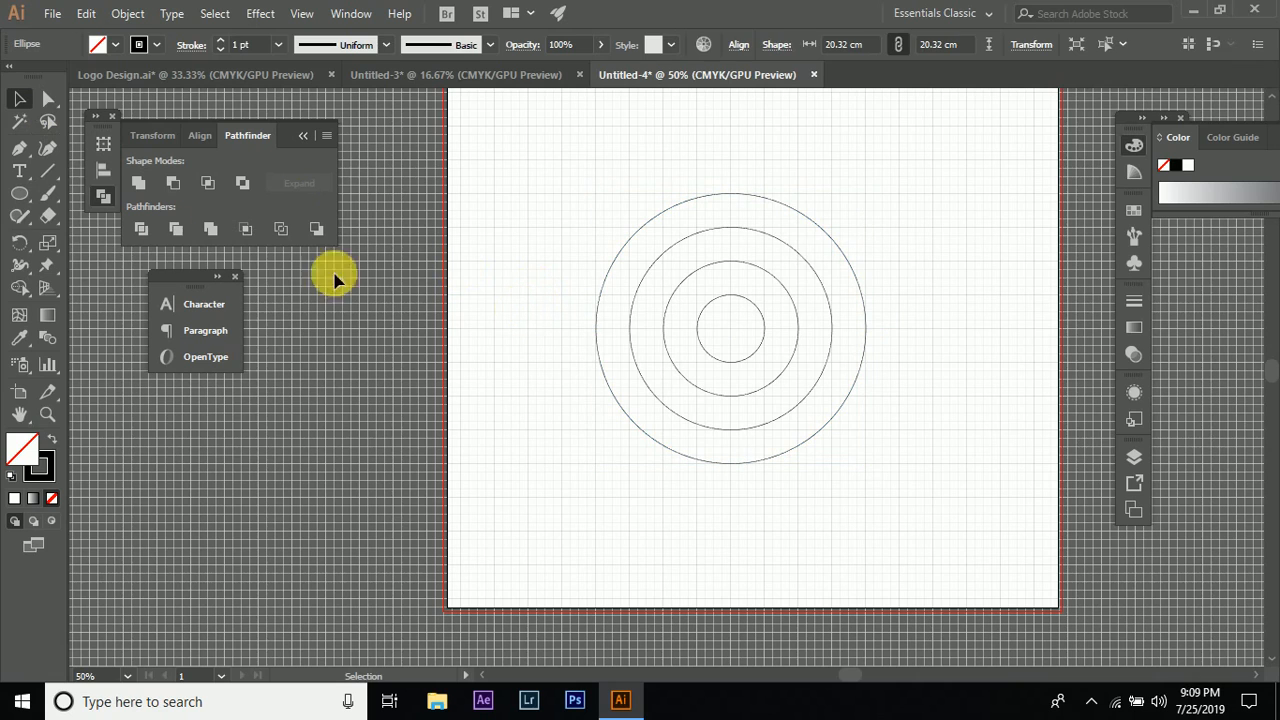
# - Draw a vertical line about nine grid squares long from the innermost circle's left edge up past the outer circle
pyautogui.click(47, 171)
pyautogui.scroll(1, 729, 294)
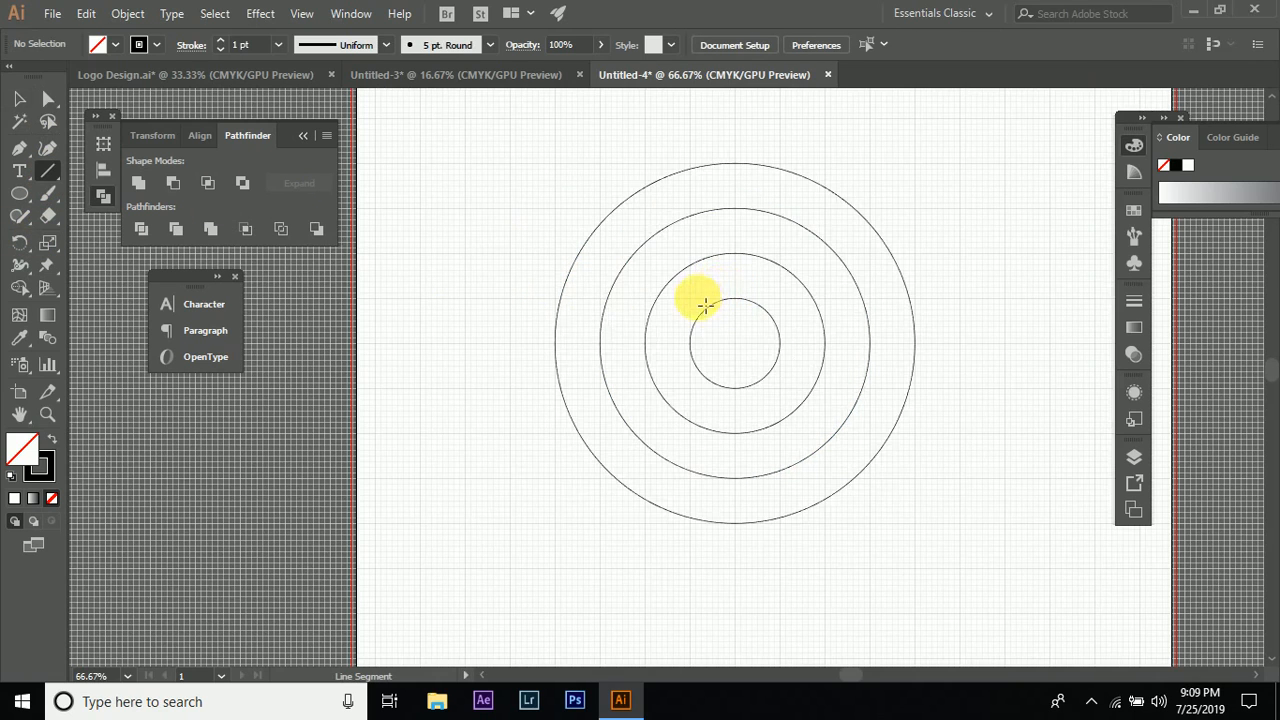
pyautogui.scroll(1, 694, 294)
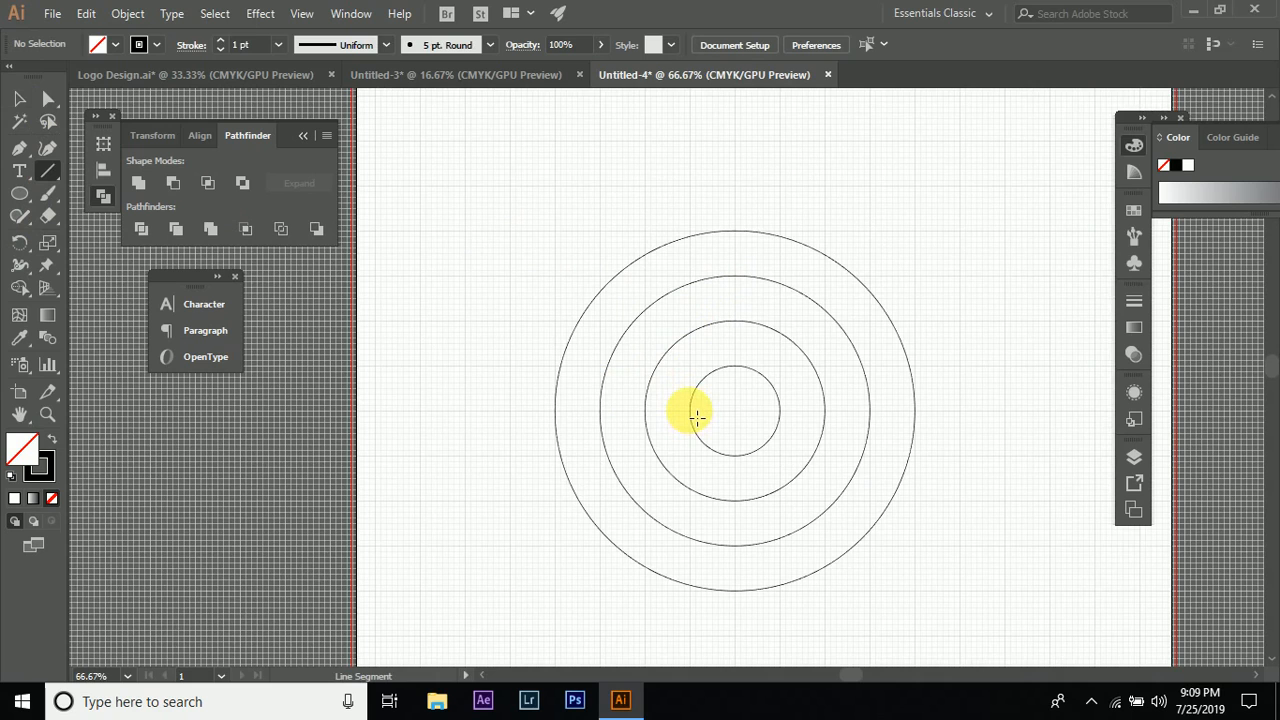
pyautogui.moveTo(692, 405); pyautogui.dragTo(697, 248)
pyautogui.scroll(-3, 697, 248)
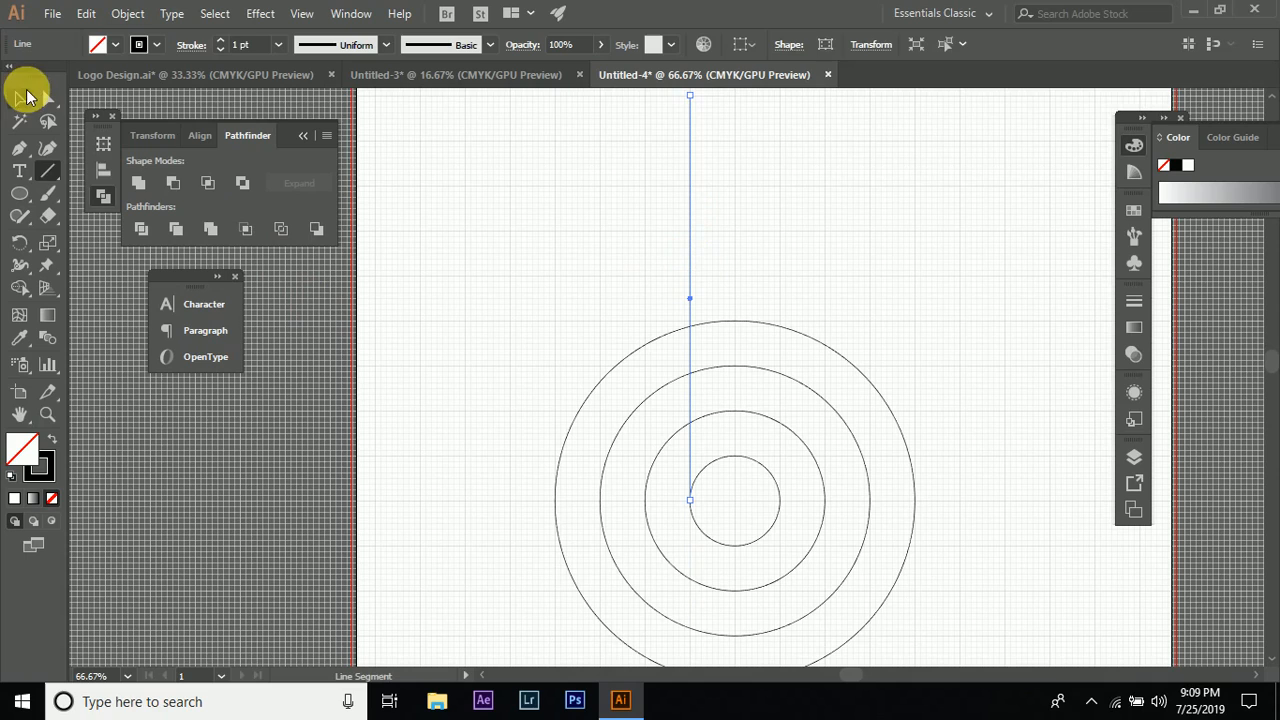
pyautogui.click(19, 98)
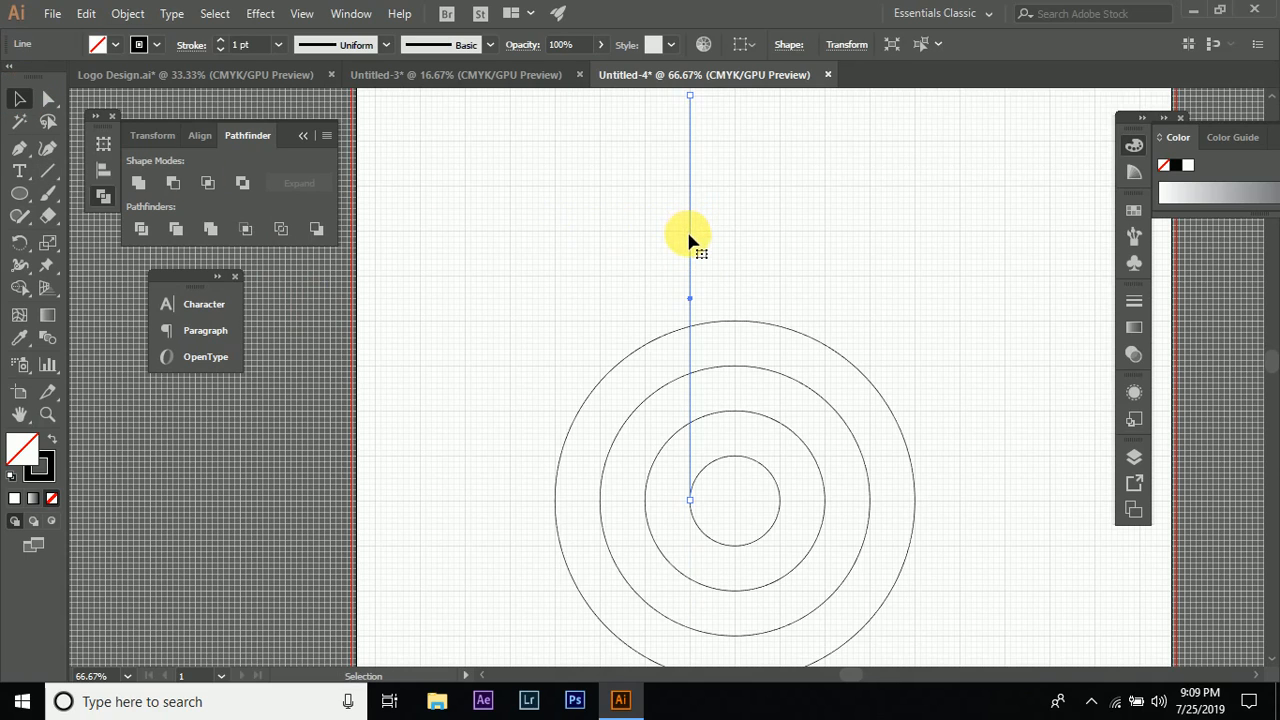
pyautogui.moveTo(690, 245); pyautogui.dragTo(648, 248)
pyautogui.scroll(-2, 493, 247)
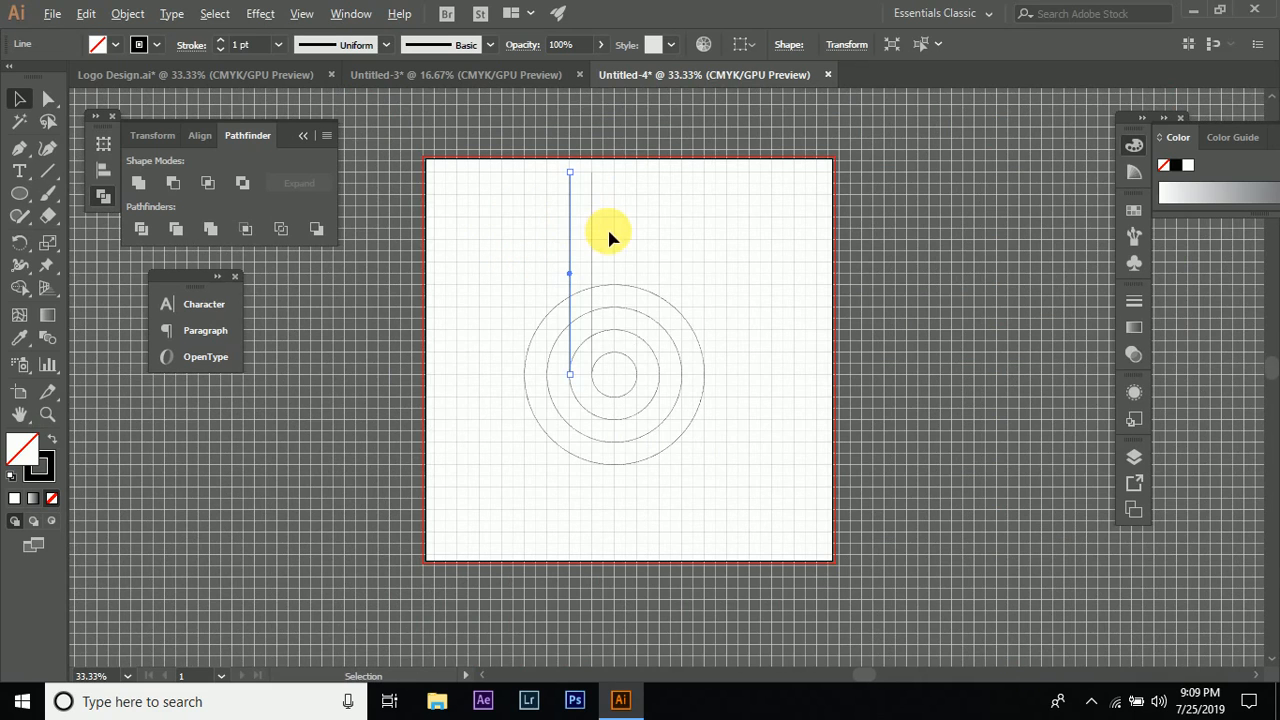
pyautogui.scroll(1, 592, 236)
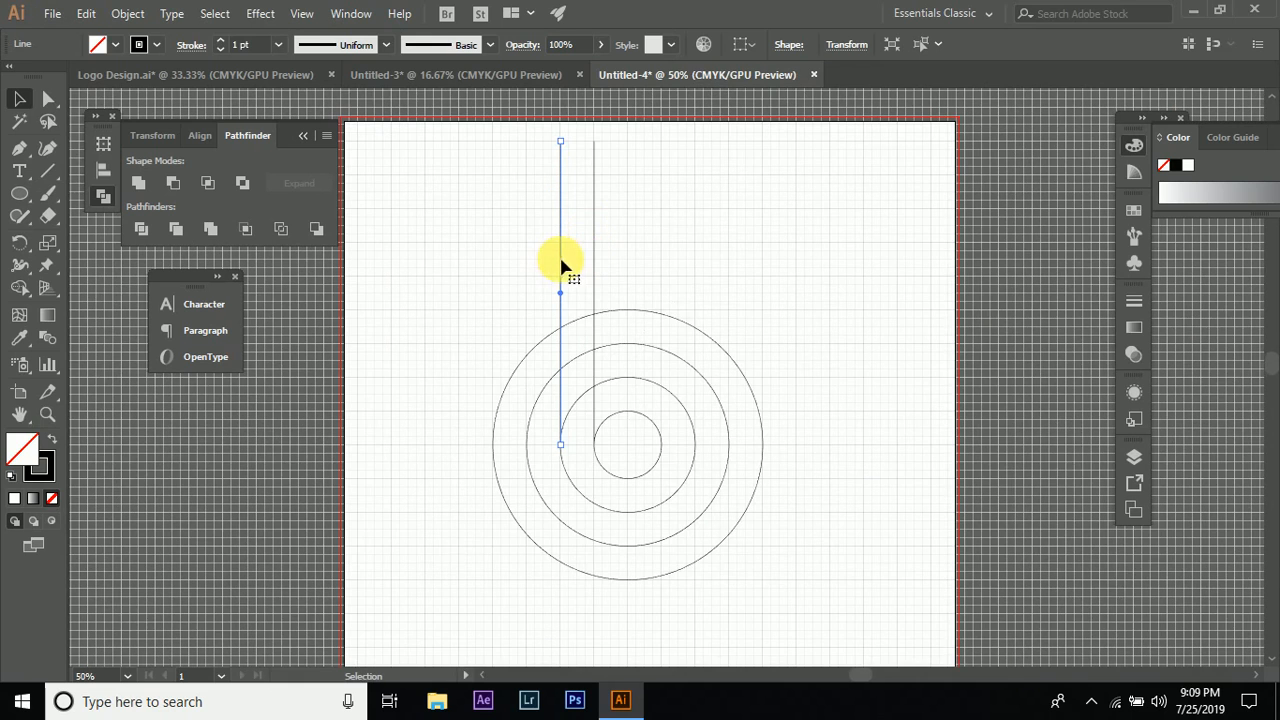
pyautogui.press('a')
pyautogui.hotkey('ctrl', 'z')
# - Duplicate the vertical line one grid square to the left, ending at the second circle's left edge
pyautogui.scroll(2, 592, 236)
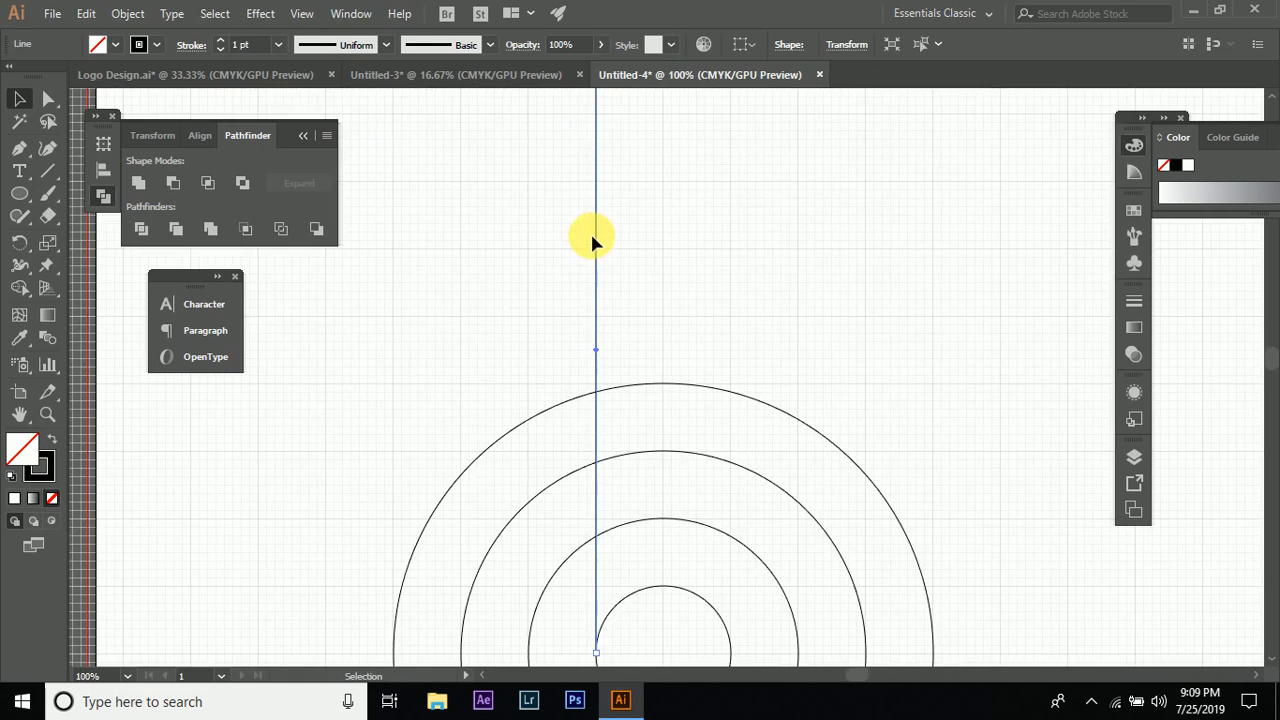
pyautogui.scroll(-2, 595, 247)
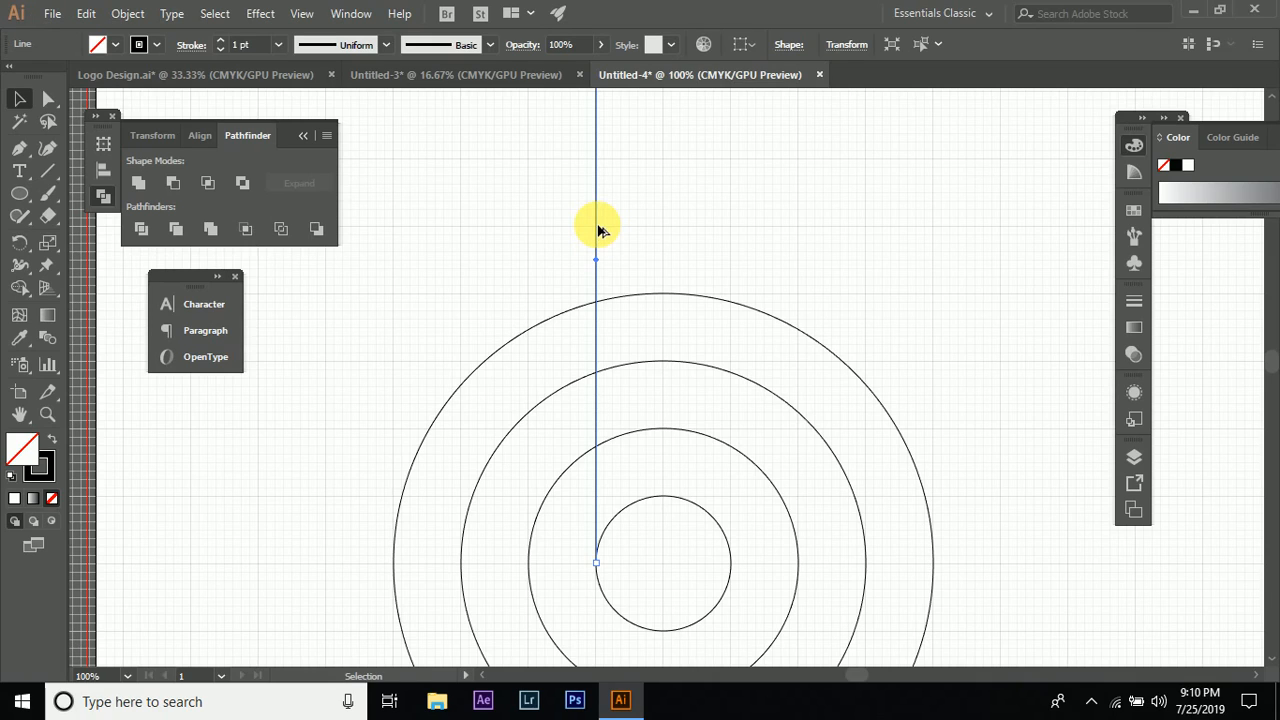
pyautogui.moveTo(598, 231); pyautogui.dragTo(529, 248)
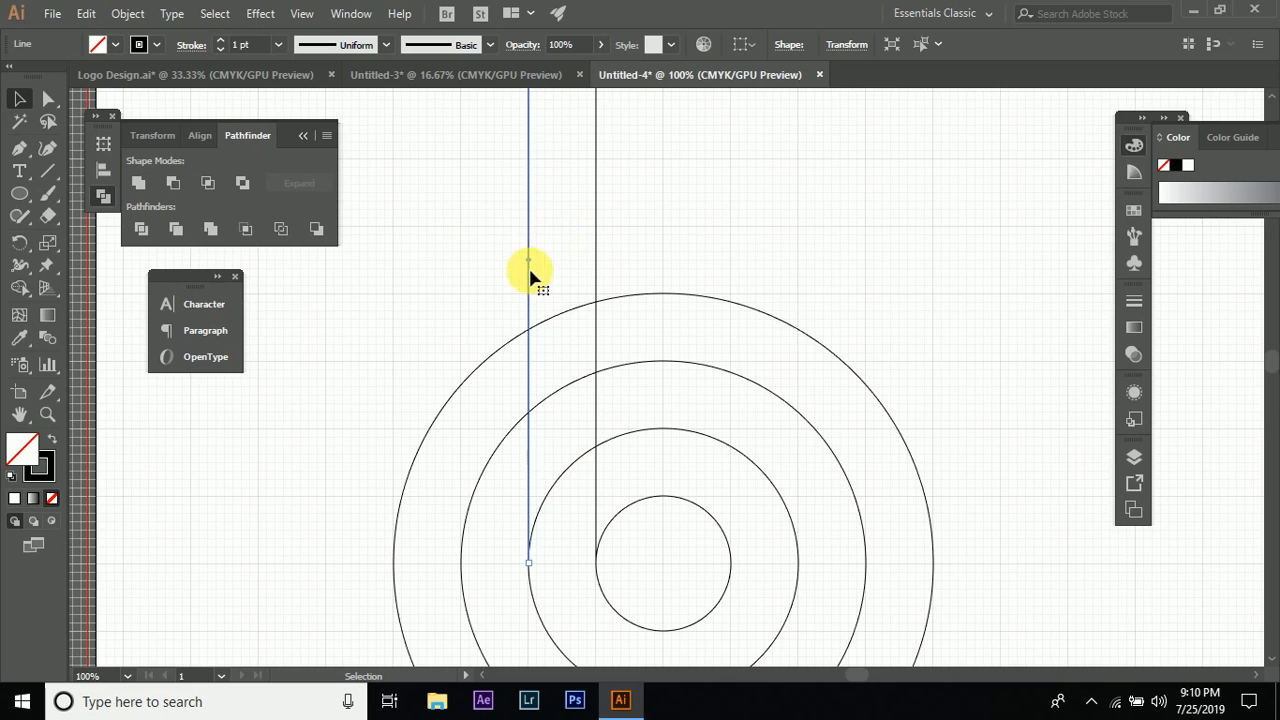
pyautogui.hotkey('ctrl', '-')
pyautogui.hotkey('ctrl', '-')
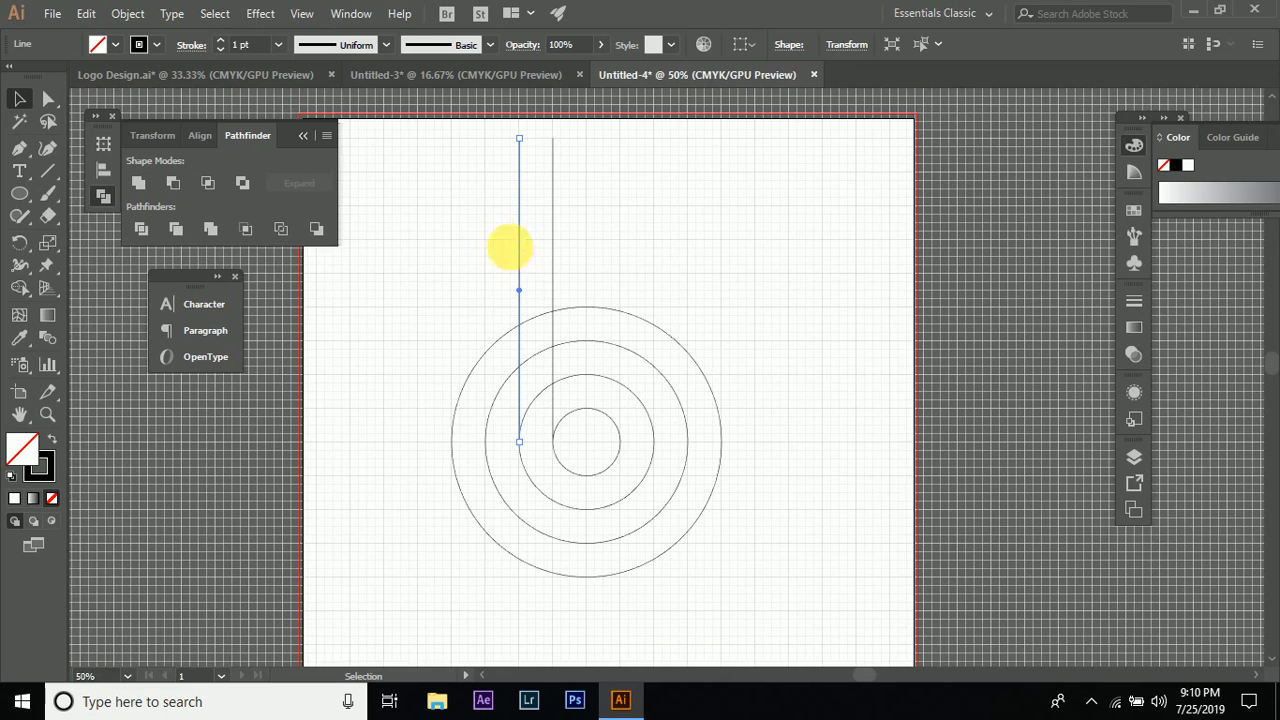
# - Copy both vertical lines so the duplicates run downward from the right edges of the two inner circles
pyautogui.moveTo(468, 206); pyautogui.dragTo(636, 259)
pyautogui.scroll(-1, 558, 195)
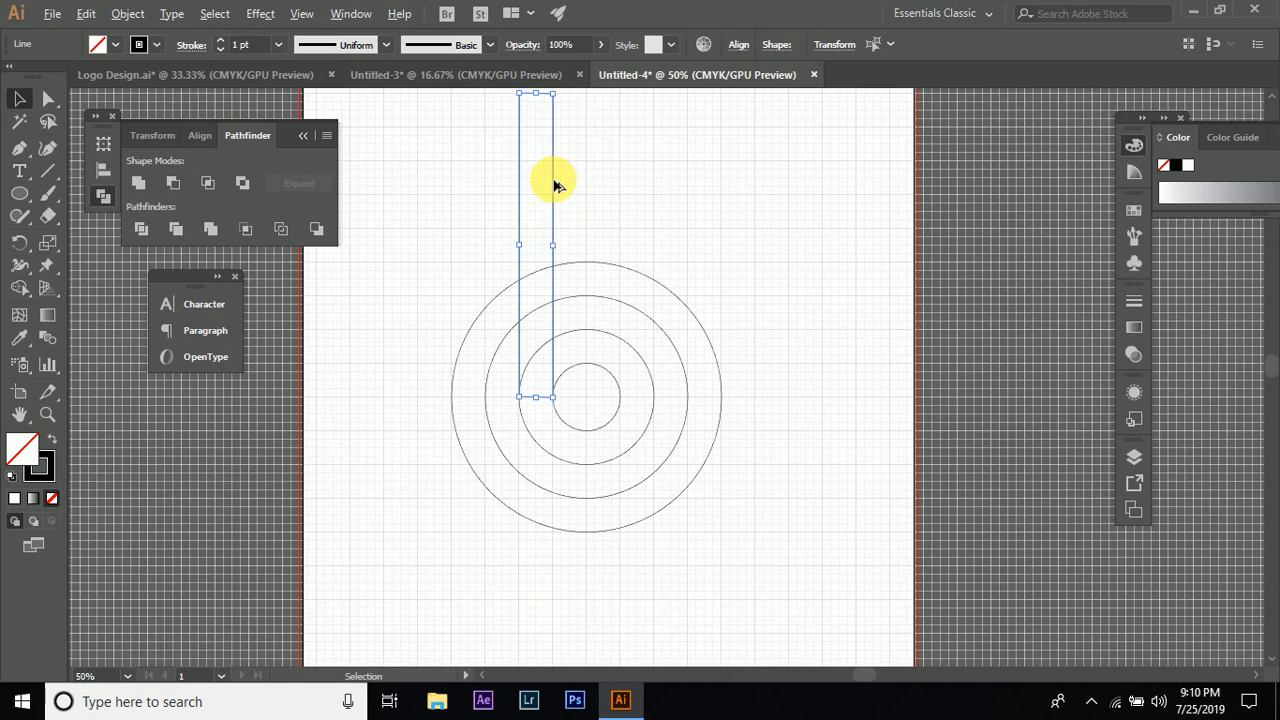
pyautogui.moveTo(557, 185); pyautogui.dragTo(656, 486)
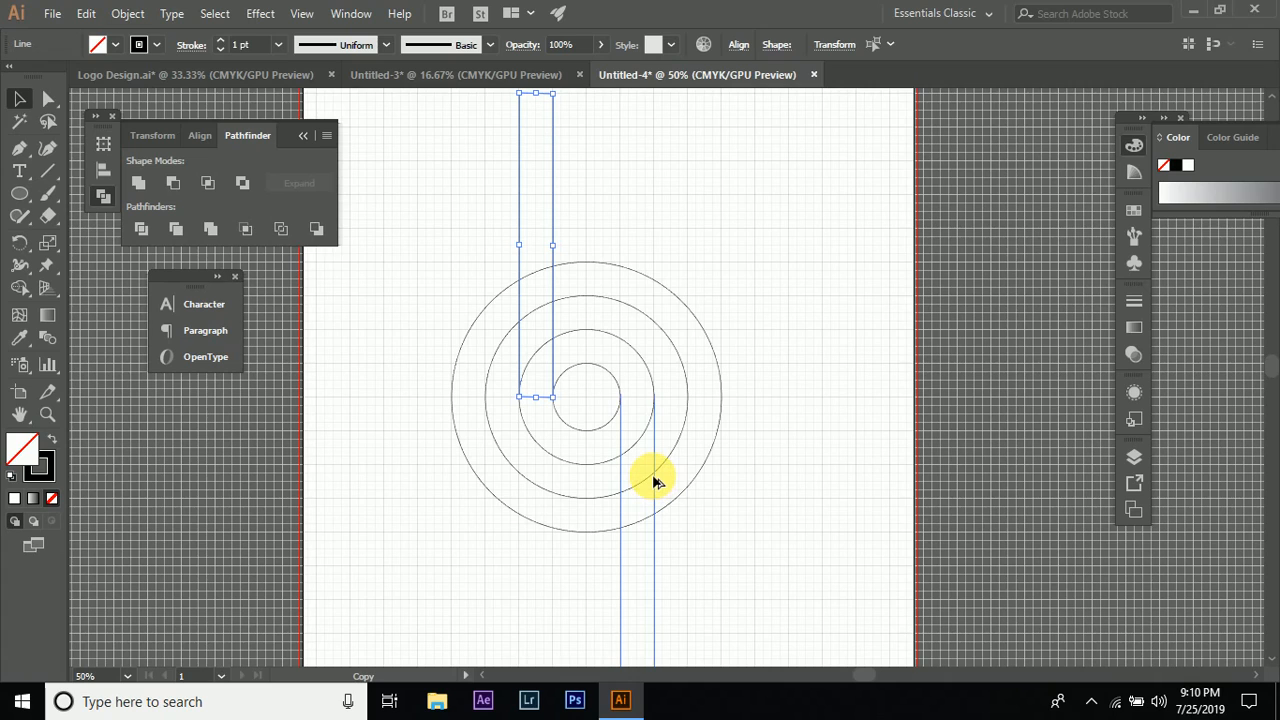
pyautogui.moveTo(654, 483); pyautogui.dragTo(654, 483)
pyautogui.moveTo(657, 487); pyautogui.dragTo(656, 487)
pyautogui.hotkey('ctrl', '=')
pyautogui.hotkey('ctrl', '=')
pyautogui.hotkey('ctrl', '=')
pyautogui.hotkey('ctrl', '=')
pyautogui.hotkey('ctrl', '=')
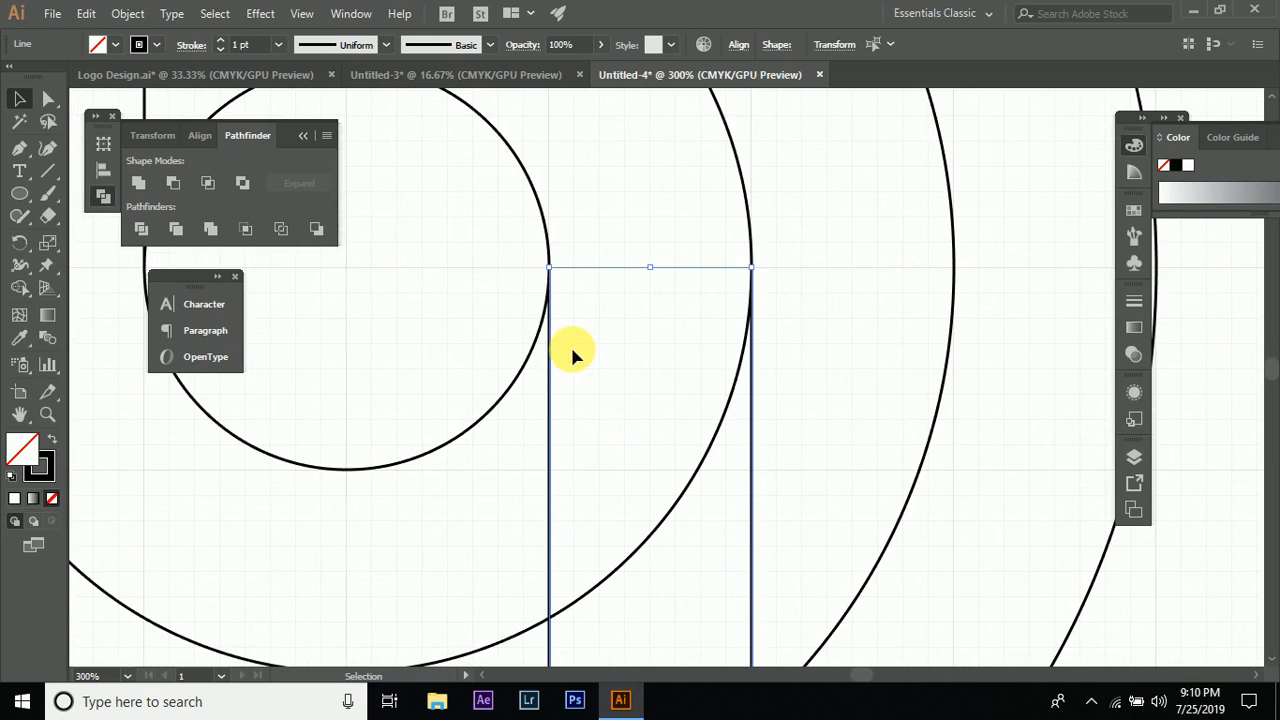
pyautogui.scroll(-5, 800, 326)
pyautogui.scroll(-4, 532, 365)
pyautogui.click(585, 374)
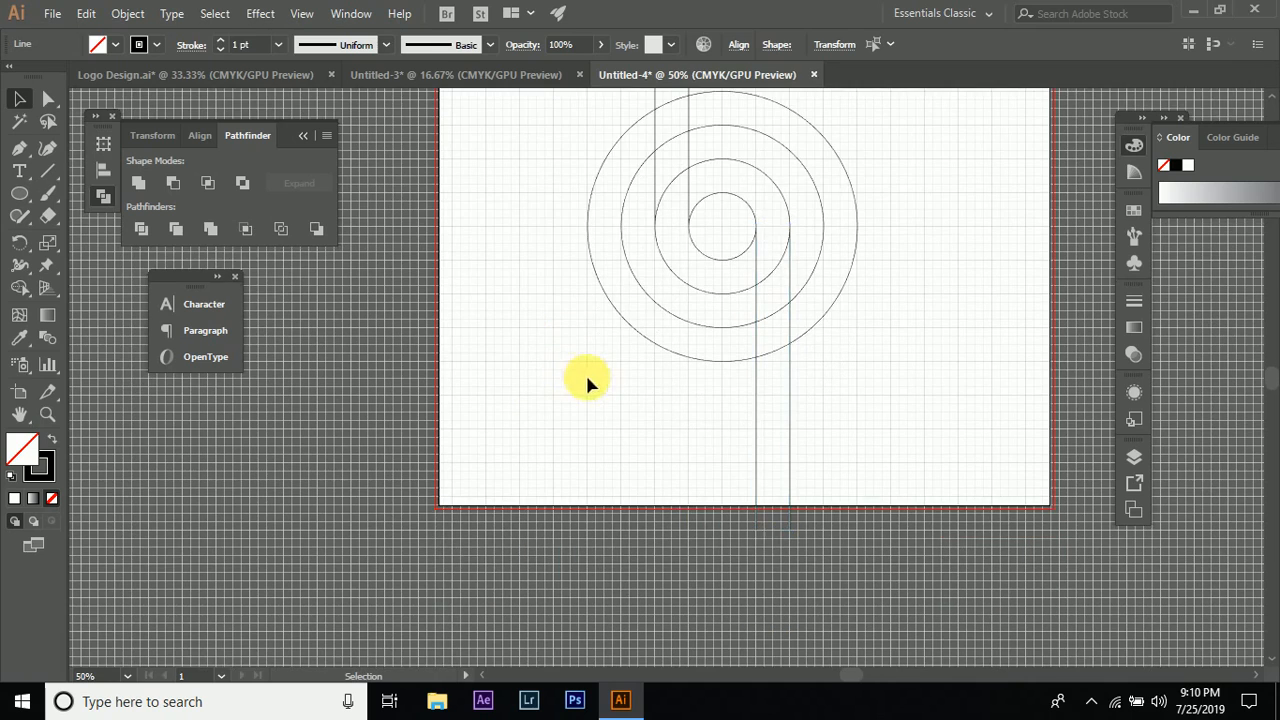
# - Shorten the two lower lines from their bottom ends to about six grid squares, keeping them inside the artboard
pyautogui.scroll(4, 480, 364)
pyautogui.scroll(-7, 640, 430)
pyautogui.moveTo(689, 406); pyautogui.dragTo(885, 513)
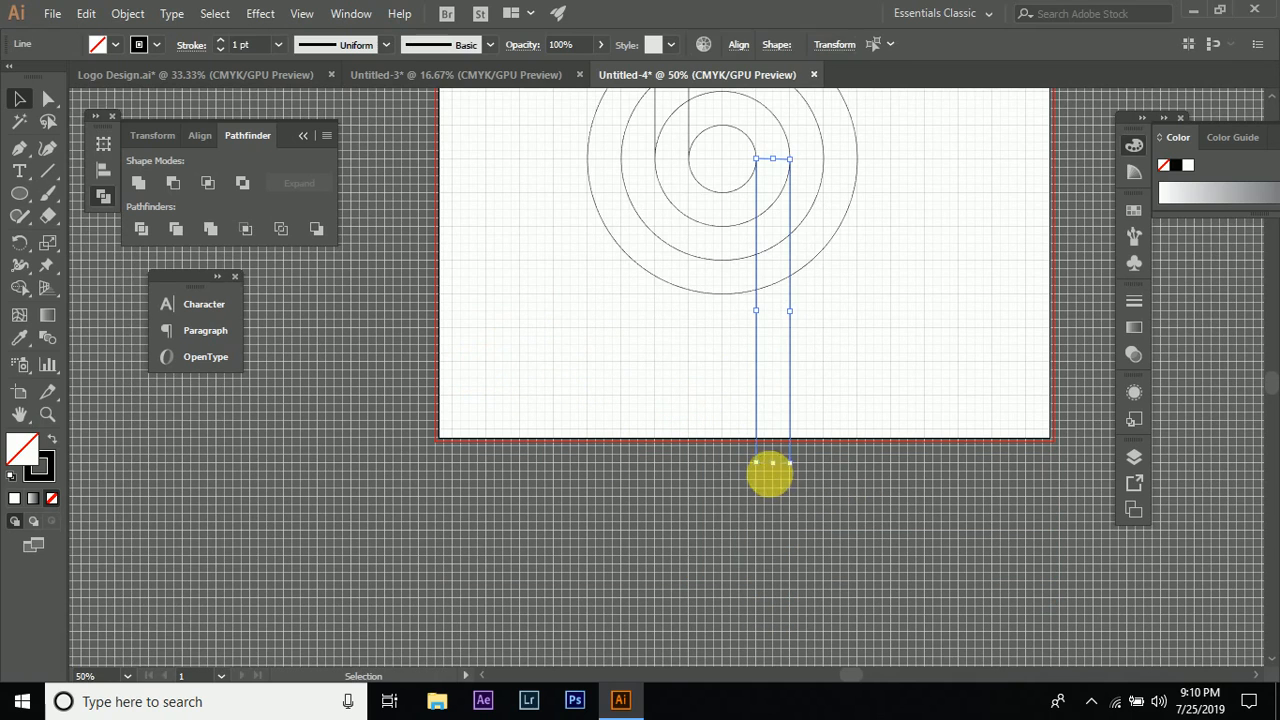
pyautogui.moveTo(773, 462); pyautogui.dragTo(777, 360)
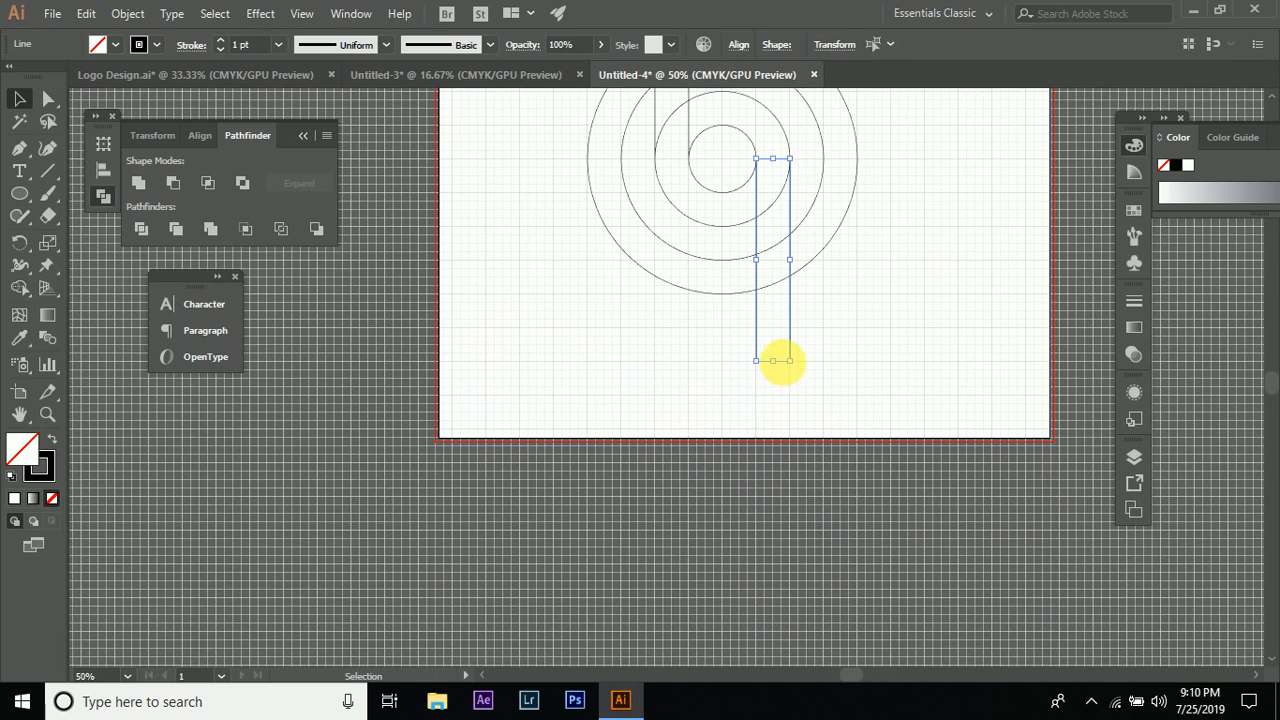
pyautogui.click(677, 351)
# - Select all artwork and use Shape Builder to merge each stem with the adjoining half of the innermost ring band
pyautogui.scroll(1, 676, 355)
pyautogui.scroll(2, 600, 350)
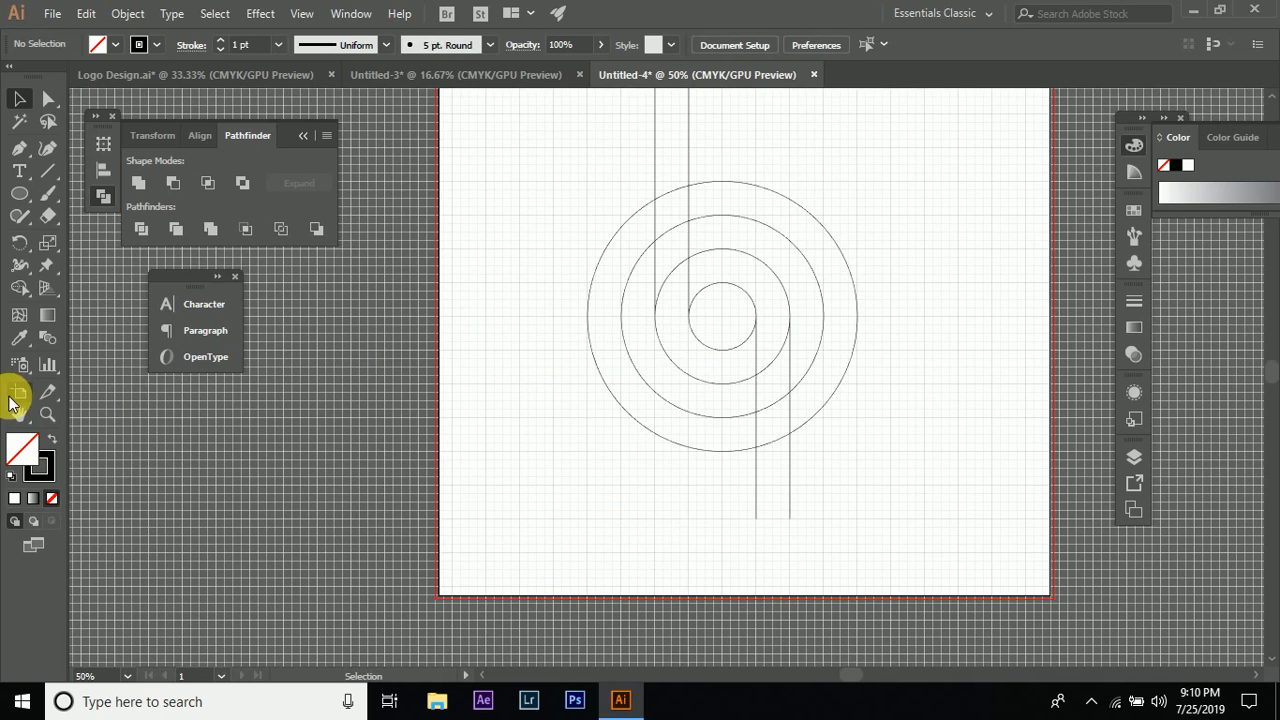
pyautogui.hscroll(1, 171, 380)
pyautogui.scroll(2, 418, 410)
pyautogui.scroll(-2, 436, 378)
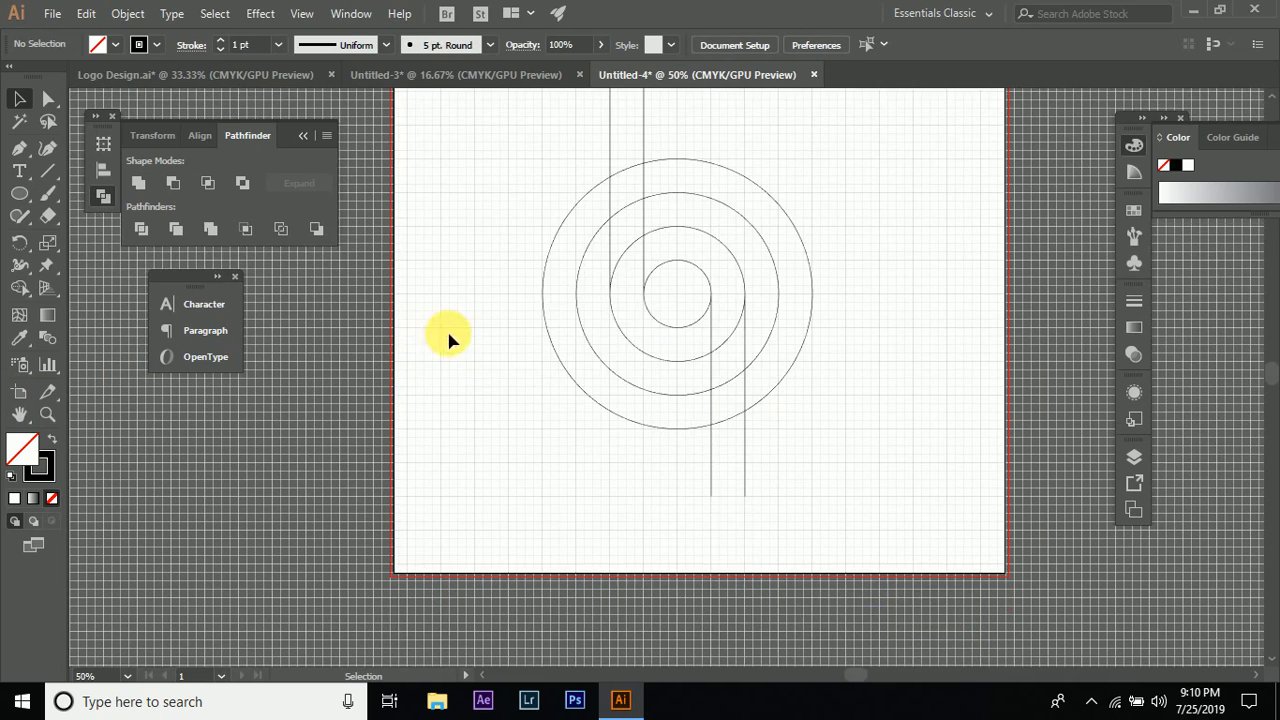
pyautogui.scroll(4, 500, 290)
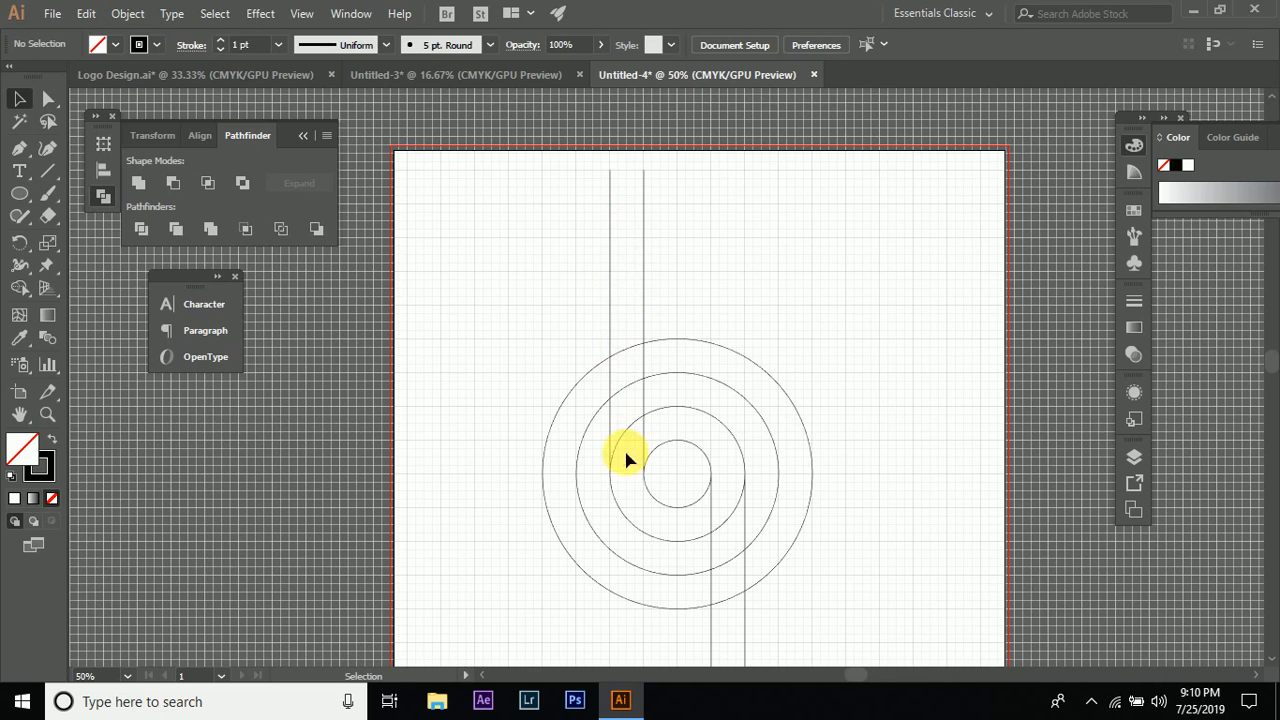
pyautogui.scroll(-3, 600, 343)
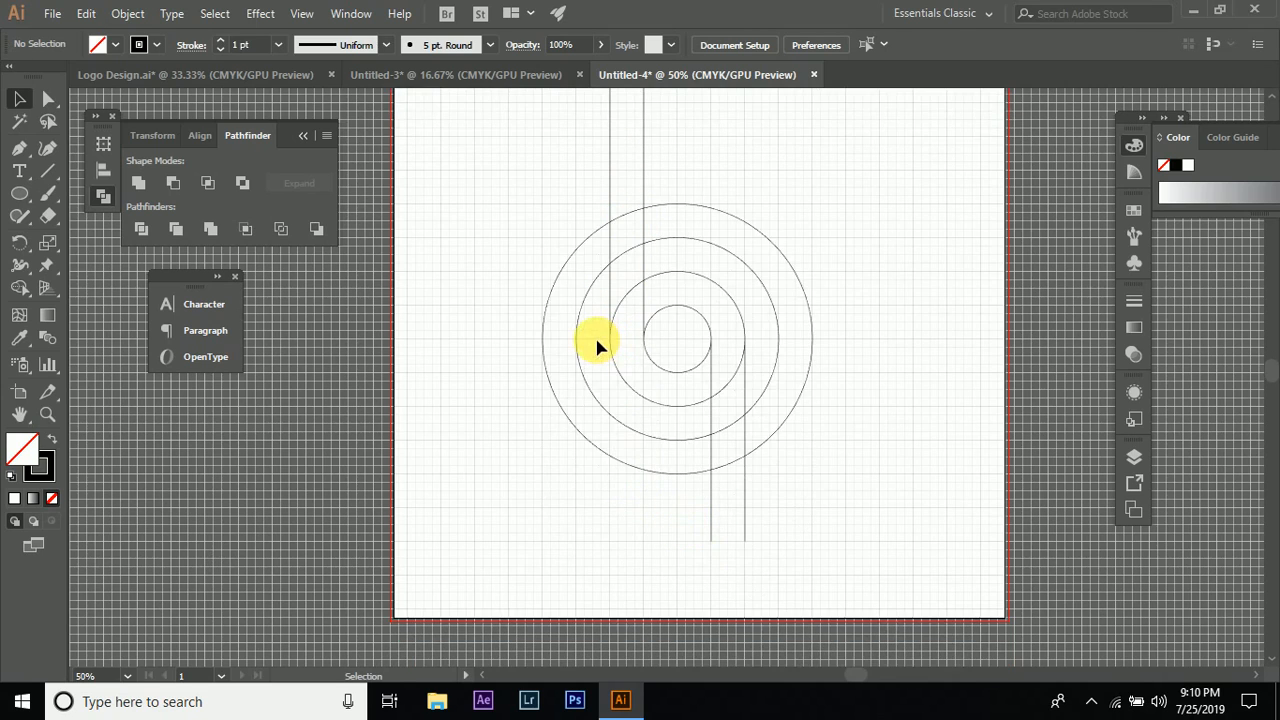
pyautogui.scroll(-1, 570, 320)
pyautogui.hotkey('ctrl', 'a')
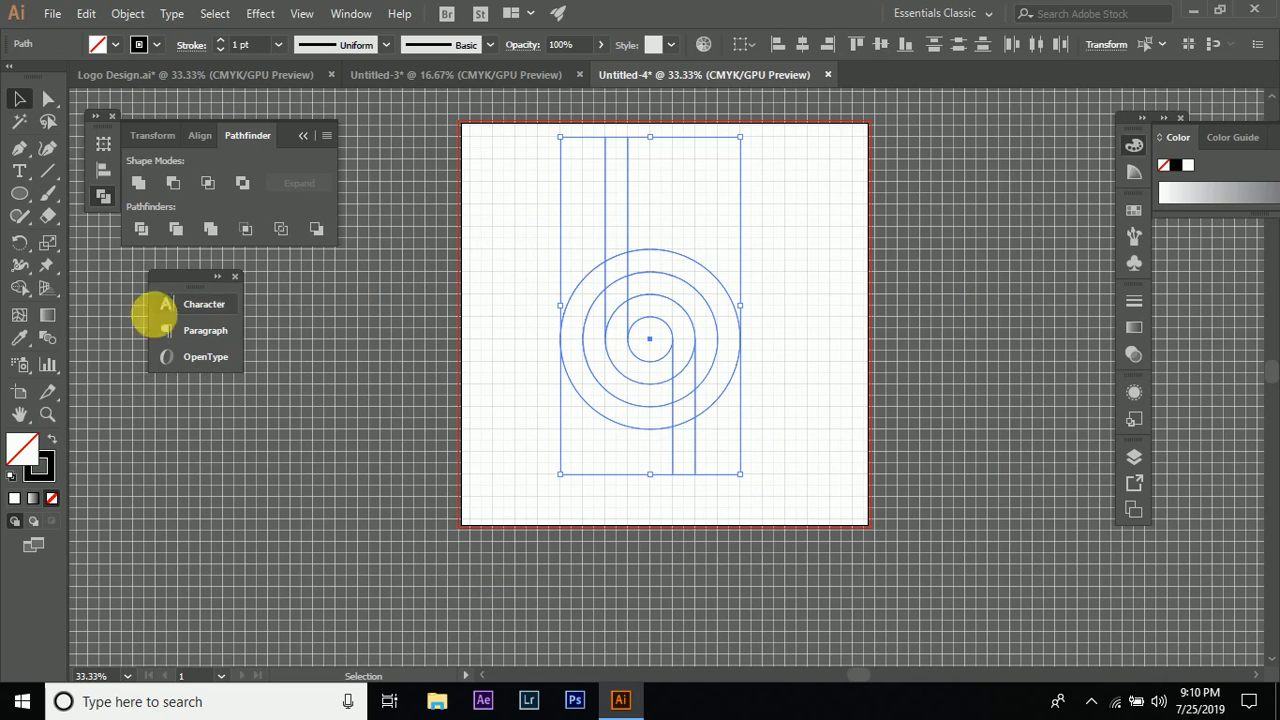
pyautogui.click(19, 289)
pyautogui.scroll(2, 620, 242)
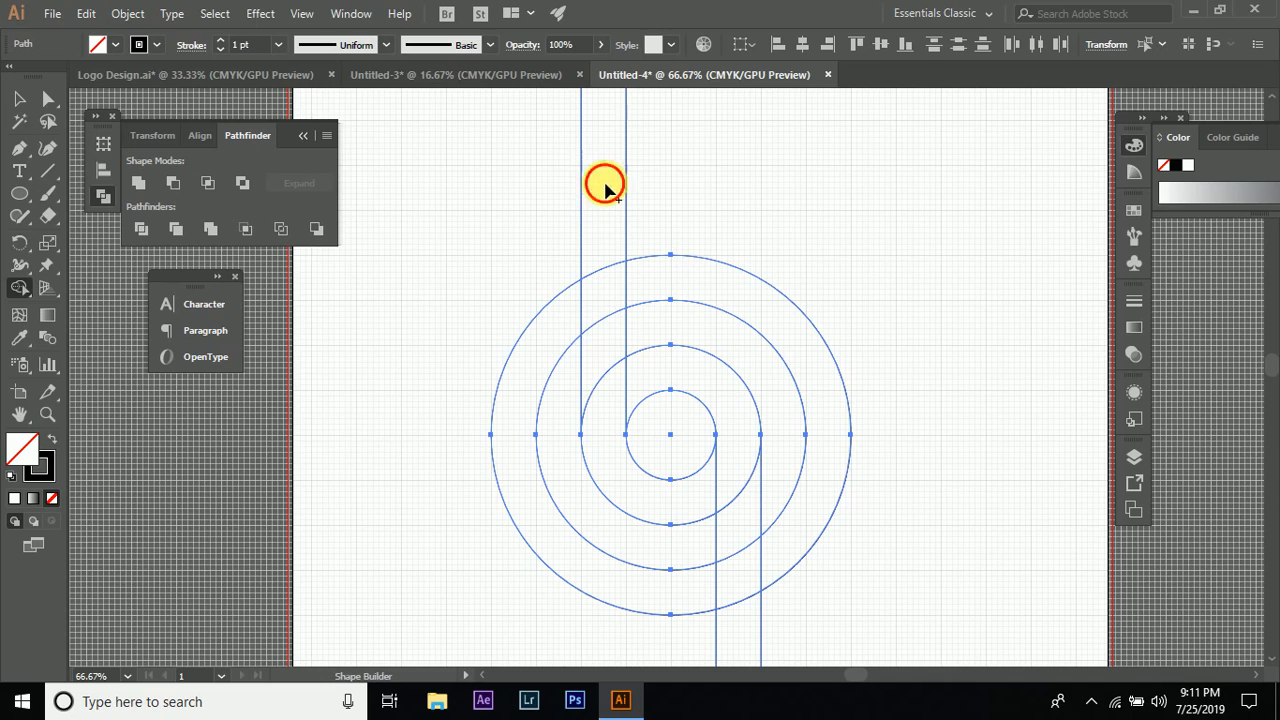
pyautogui.moveTo(605, 262); pyautogui.dragTo(614, 478)
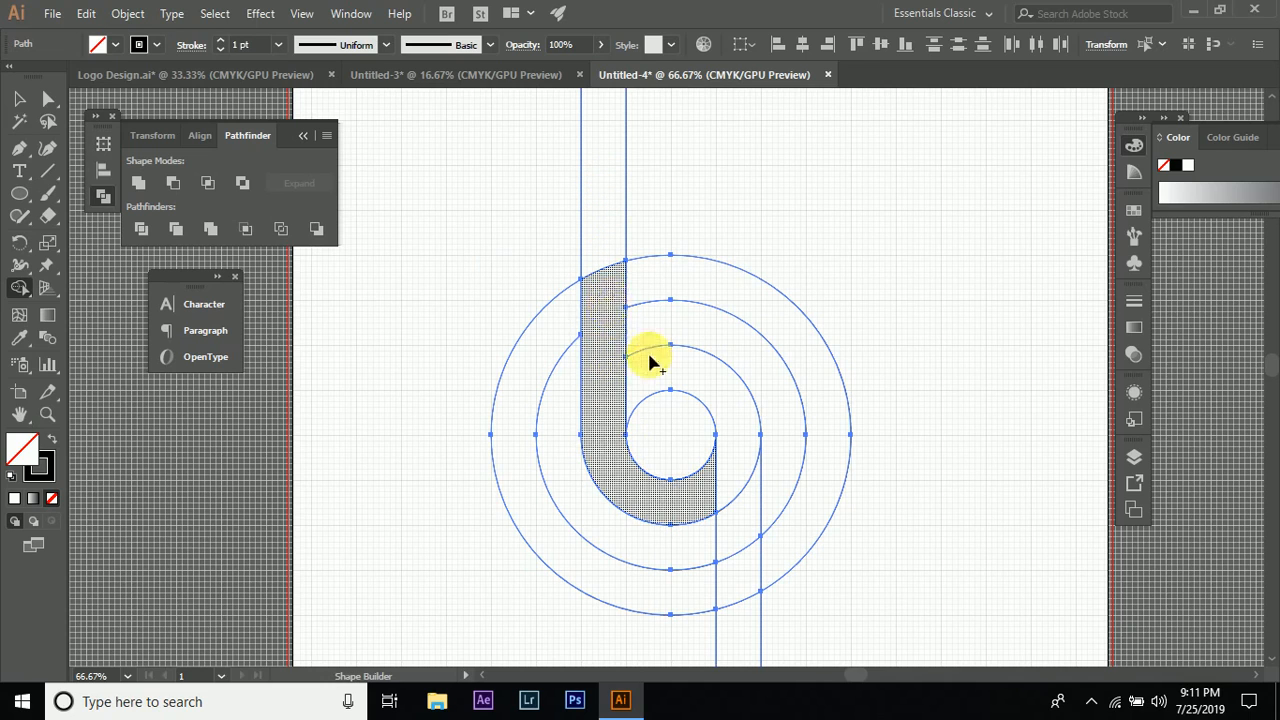
pyautogui.scroll(-3, 670, 390)
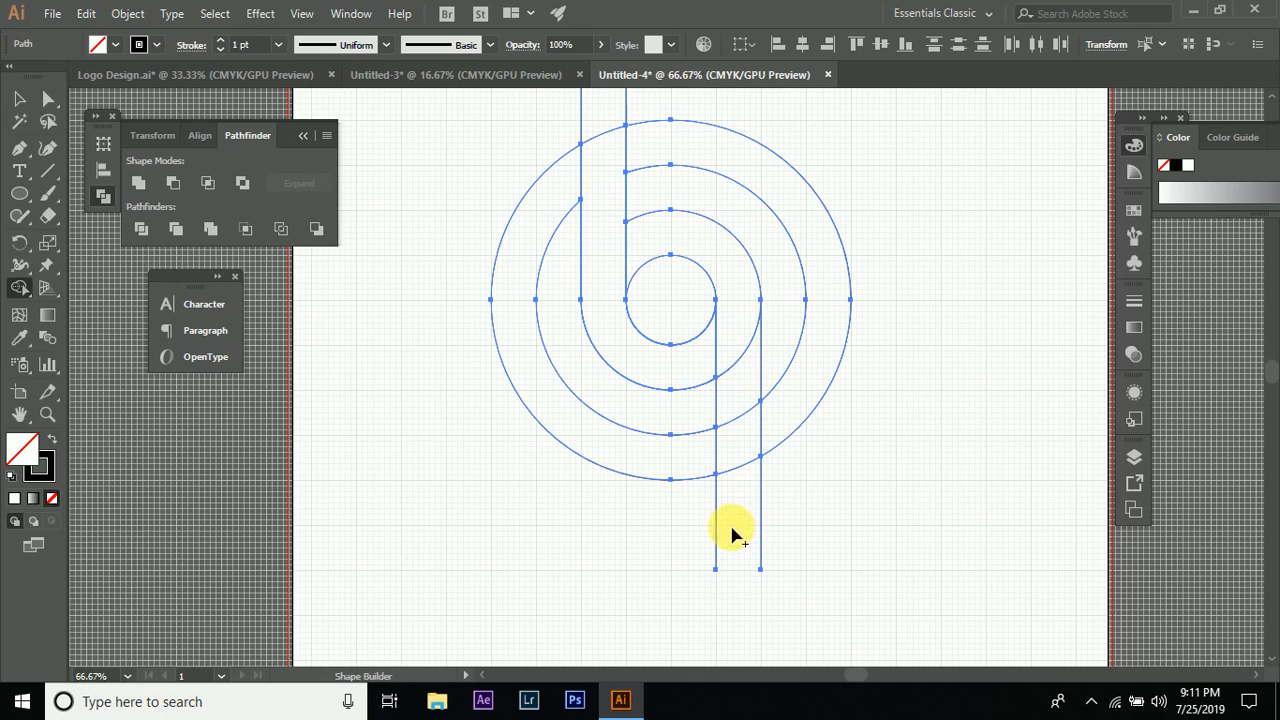
pyautogui.moveTo(732, 527)
pyautogui.mouseDown()
pyautogui.moveTo(748, 420)
pyautogui.moveTo(738, 280)
pyautogui.mouseUp()
# - Delete the left and right sections of the outermost ring with Shape Builder
pyautogui.scroll(1, 535, 400)
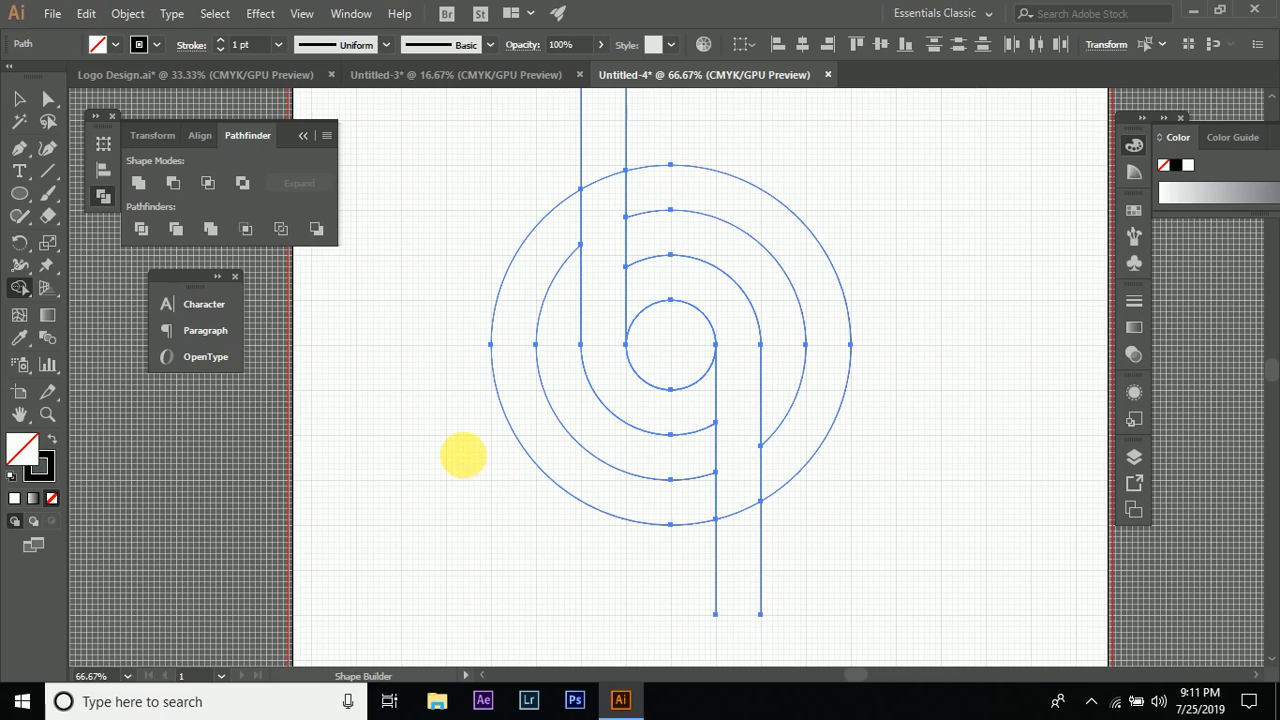
pyautogui.moveTo(482, 447); pyautogui.dragTo(531, 429)
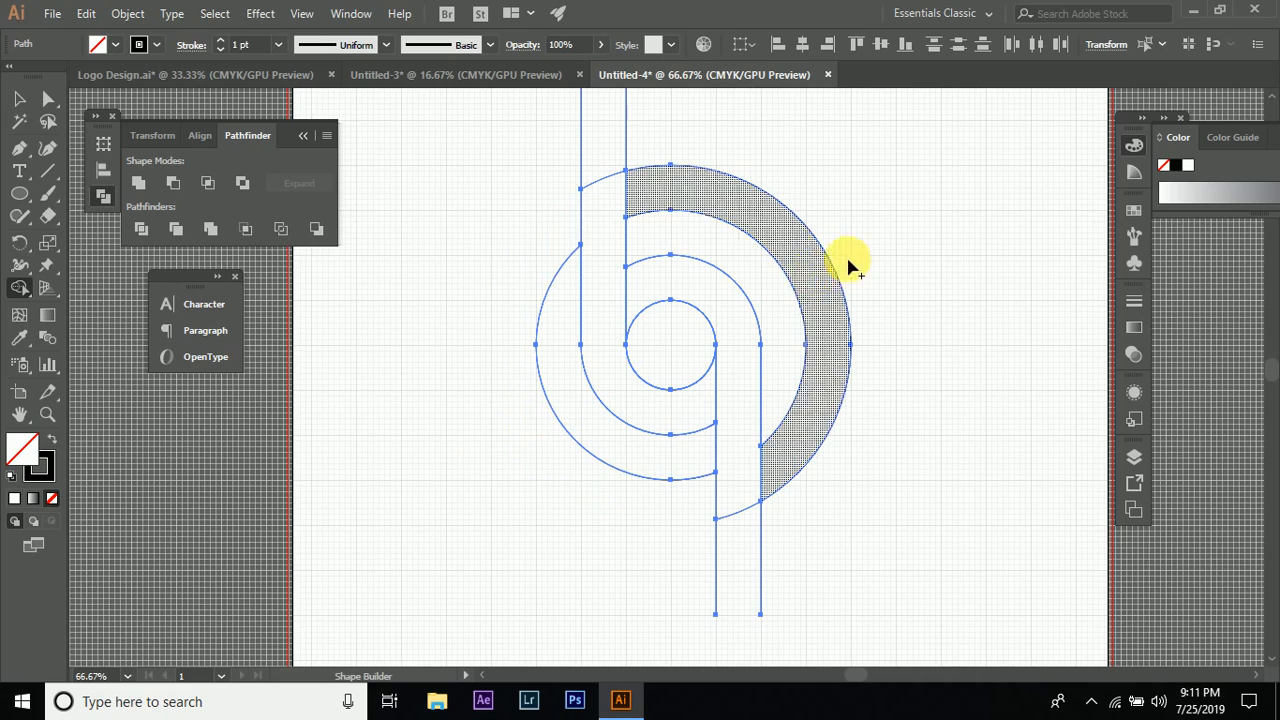
pyautogui.moveTo(840, 268); pyautogui.dragTo(822, 280)
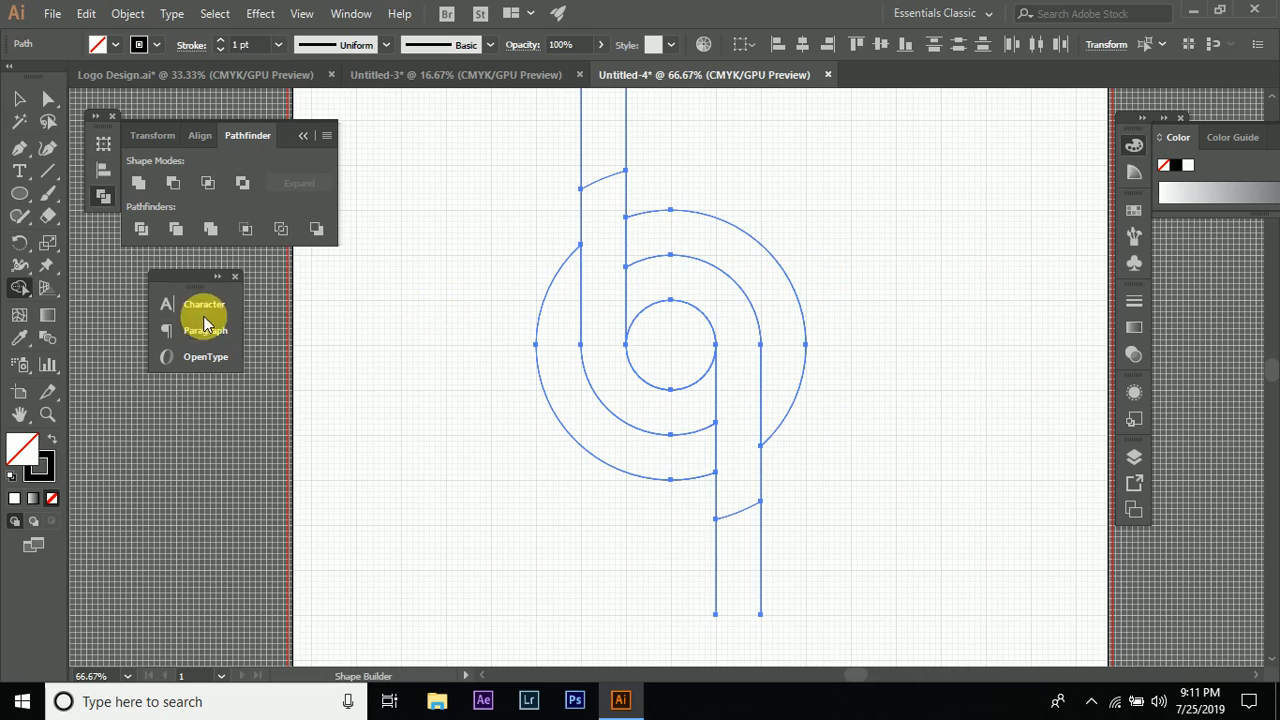
# - Remove the outer circle's leftover arcs crossing the upper-left and lower-right stems with Shape Builder
pyautogui.scroll(3, 602, 268)
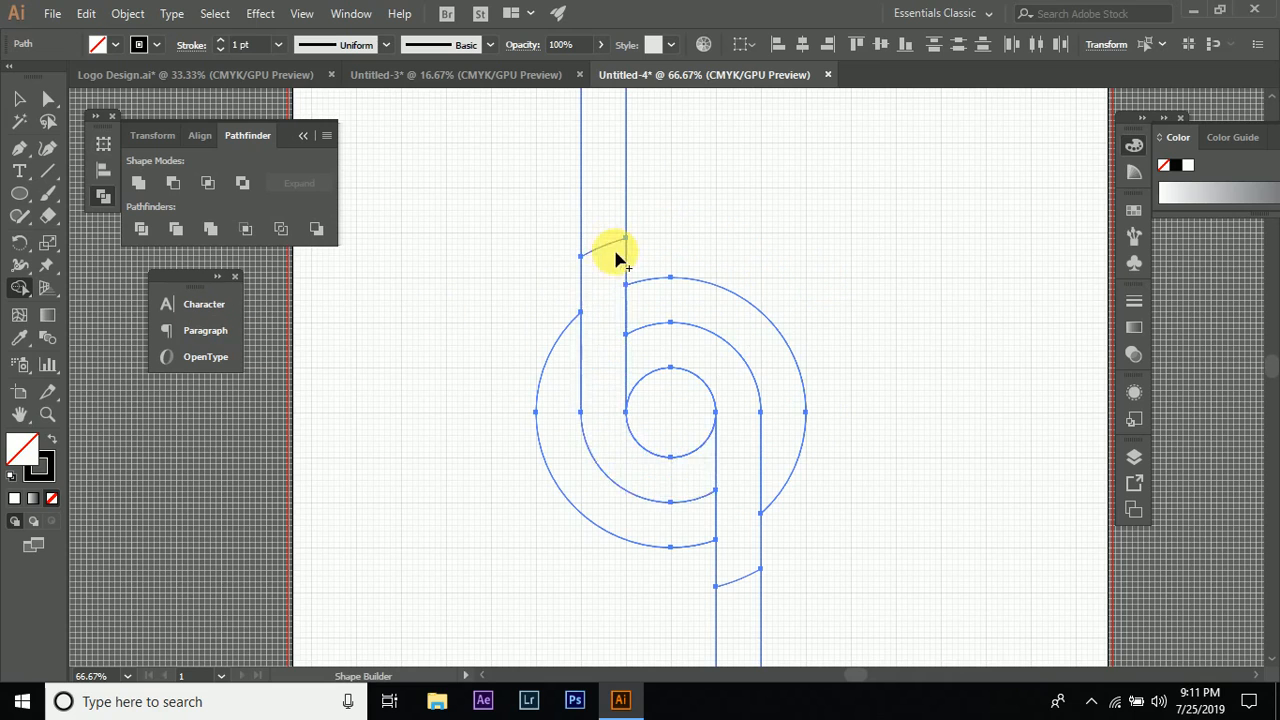
pyautogui.moveTo(614, 257)
pyautogui.mouseDown()
pyautogui.moveTo(675, 355)
pyautogui.moveTo(714, 530)
pyautogui.mouseUp()
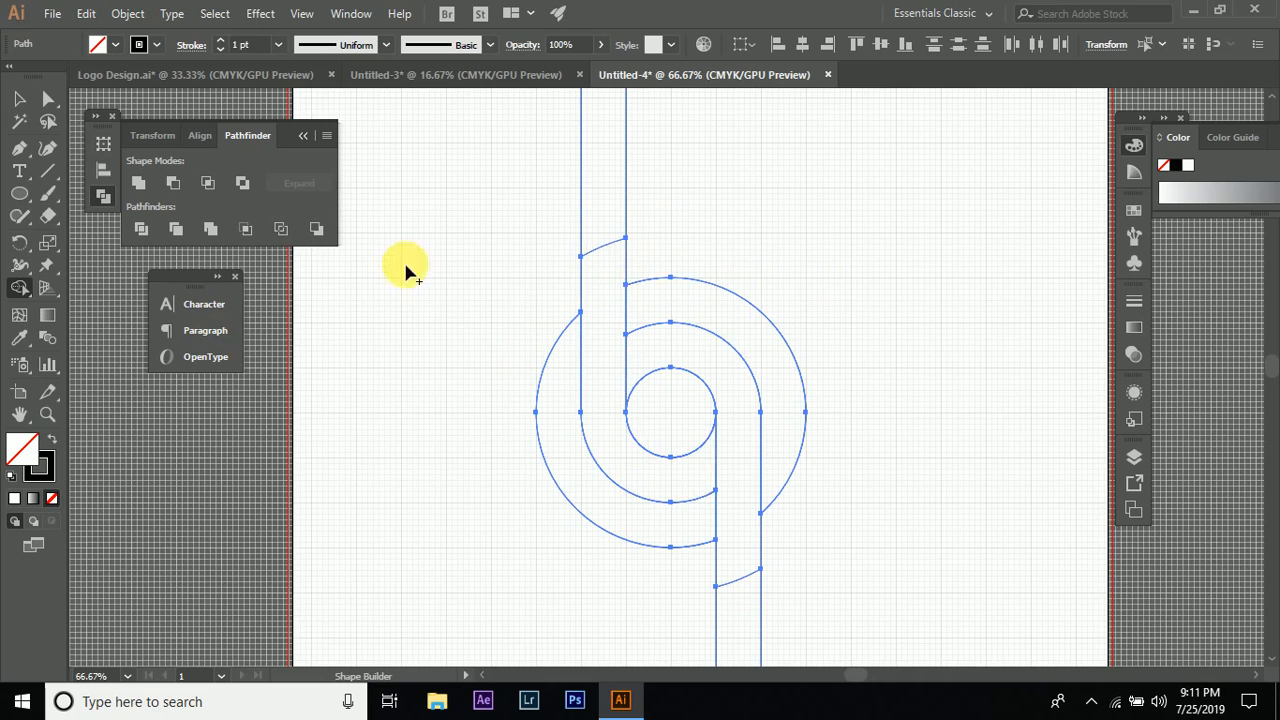
pyautogui.scroll(1, 609, 237)
pyautogui.scroll(1, 600, 263)
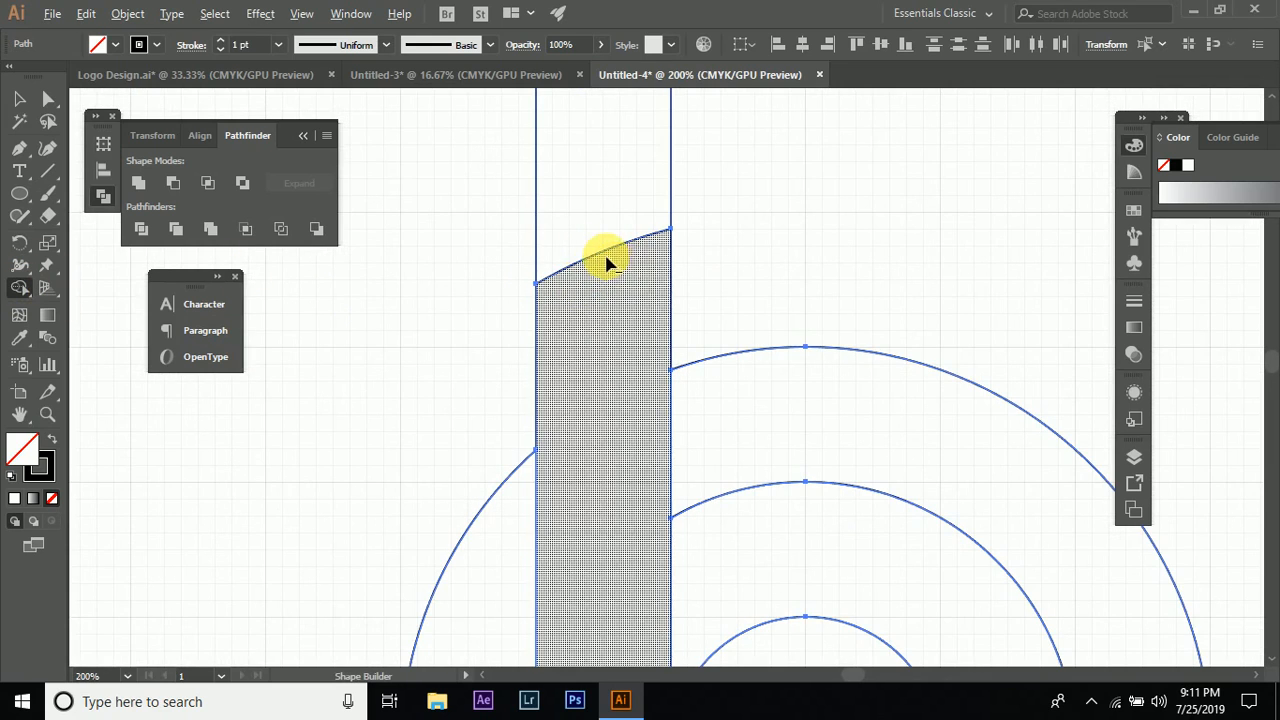
pyautogui.keyDown('alt'); pyautogui.click(578, 265); pyautogui.keyUp('alt')
pyautogui.scroll(-5, 560, 272)
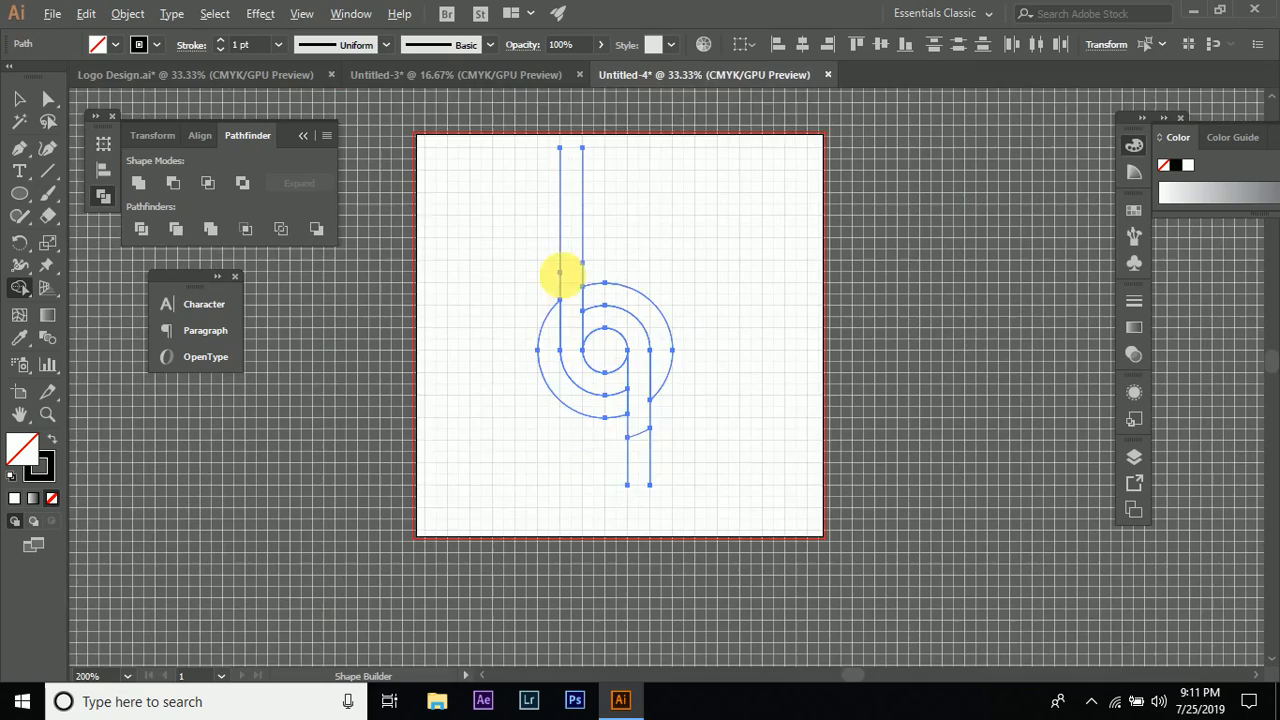
pyautogui.scroll(-3, 620, 285)
pyautogui.scroll(4, 622, 295)
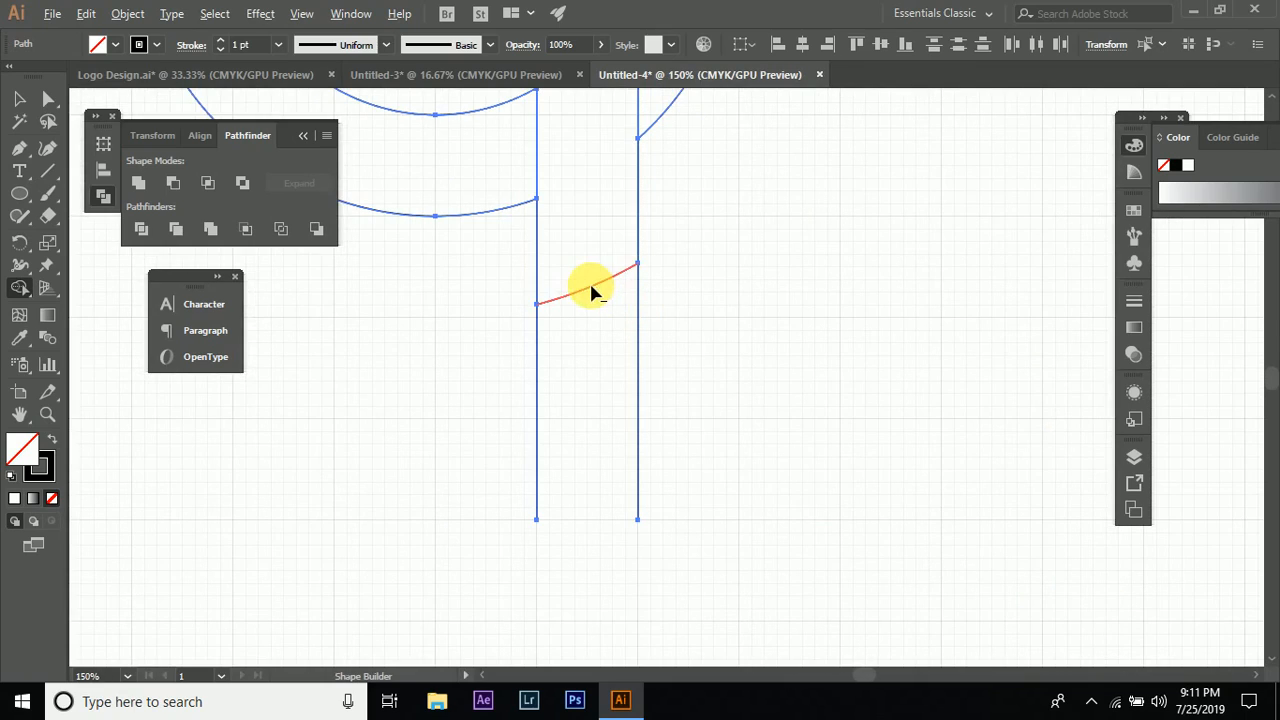
pyautogui.scroll(-3, 589, 288)
pyautogui.scroll(3, 589, 288)
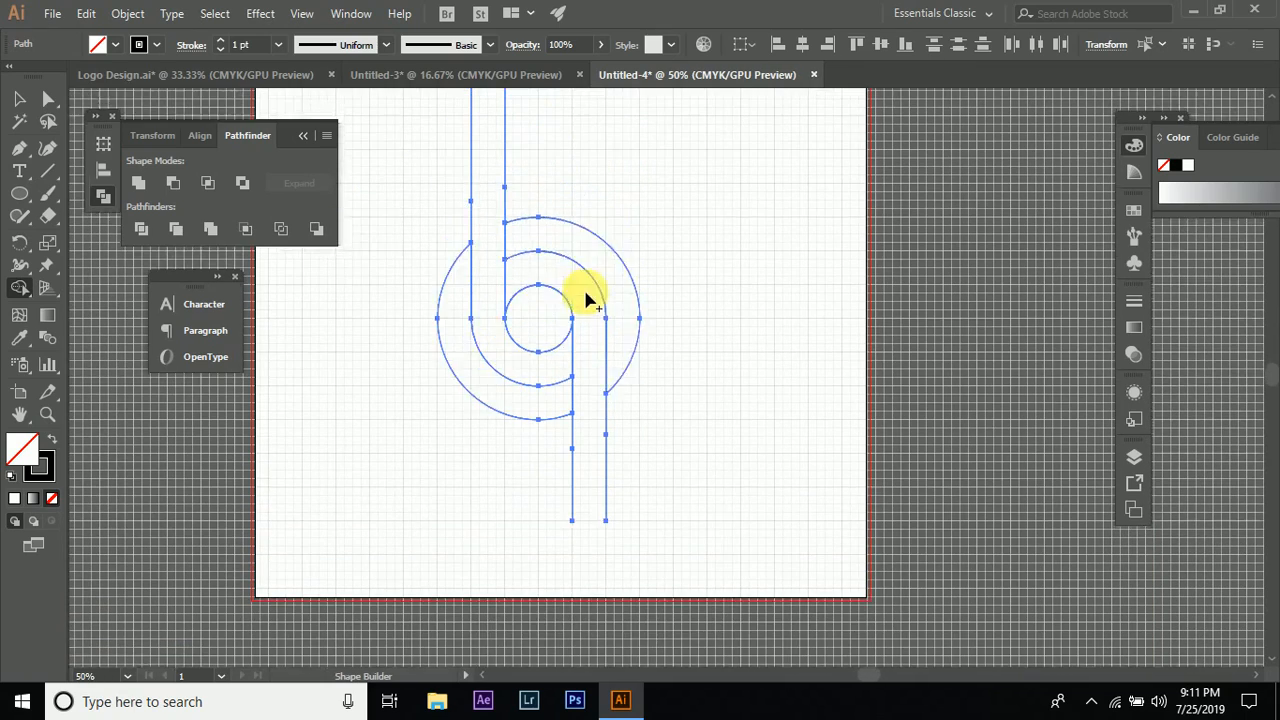
# - Shorten the upper-left stem from its top end by about two grid squares, keeping both edges equal
pyautogui.click(19, 98)
pyautogui.click(621, 223)
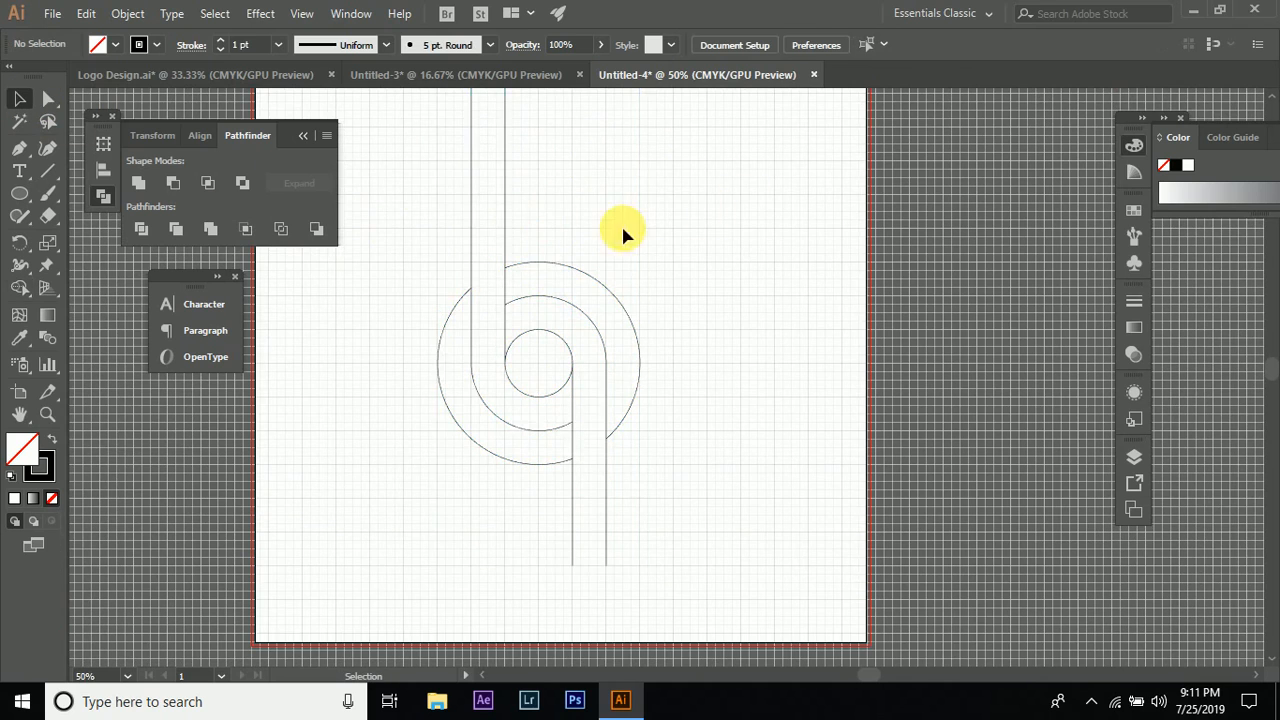
pyautogui.scroll(3, 422, 222)
pyautogui.click(505, 252)
pyautogui.scroll(2, 503, 206)
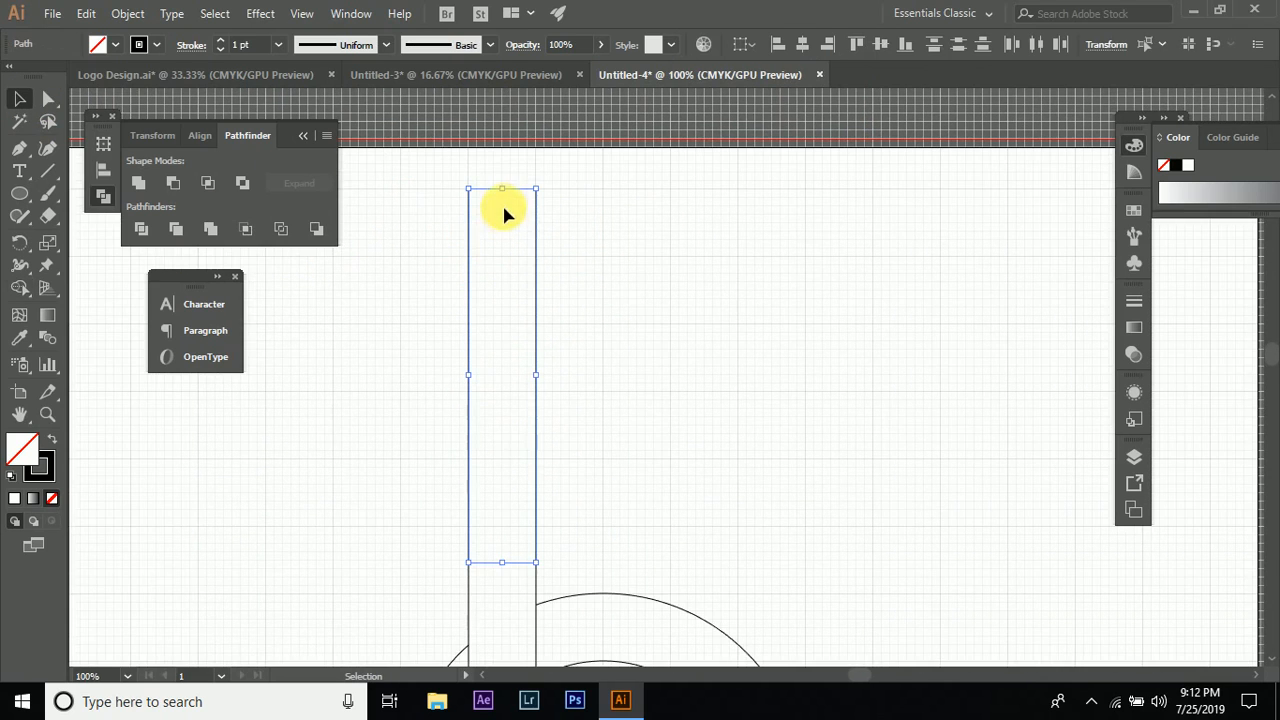
pyautogui.moveTo(509, 195); pyautogui.dragTo(575, 320)
pyautogui.scroll(-4, 680, 330)
pyautogui.click(634, 325)
pyautogui.click(411, 156)
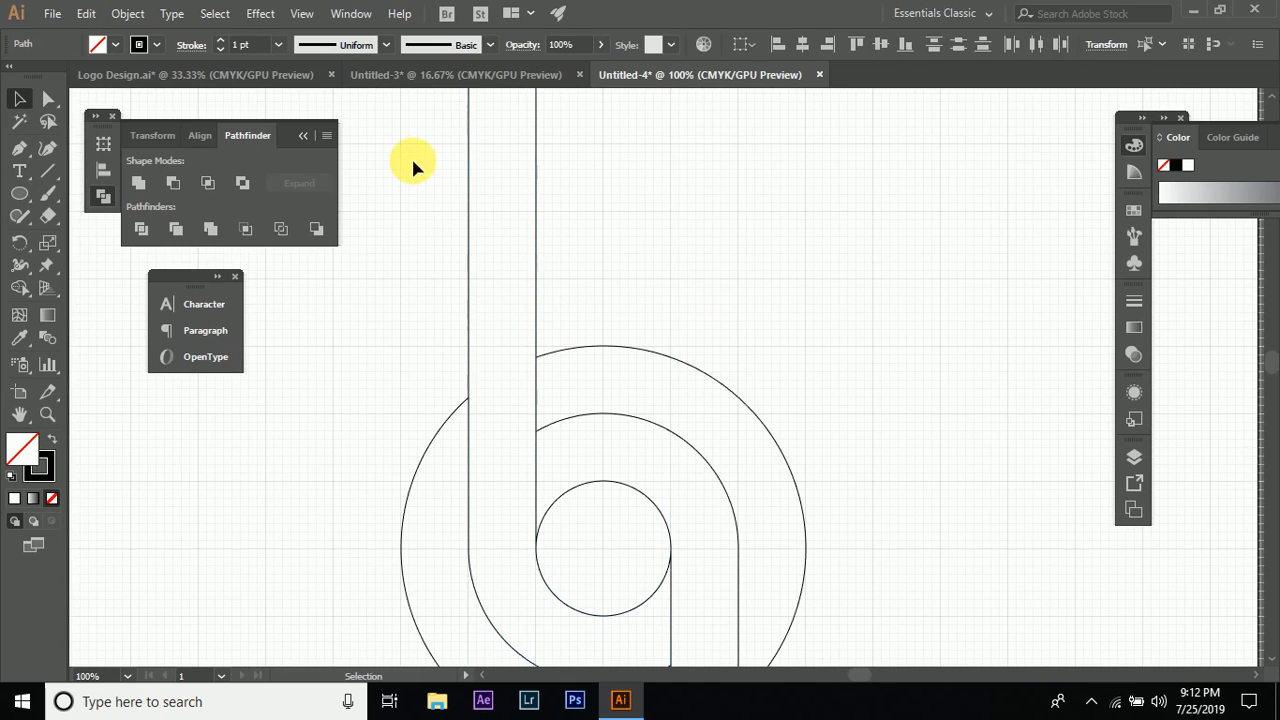
# - Select the upper-left stem's line pieces with the adjoining curved shape and join them into one path
pyautogui.click(467, 280)
pyautogui.moveTo(526, 347); pyautogui.dragTo(540, 380)
pyautogui.click(412, 345)
pyautogui.moveTo(450, 202); pyautogui.dragTo(518, 268)
pyautogui.click(400, 286)
pyautogui.click(533, 235)
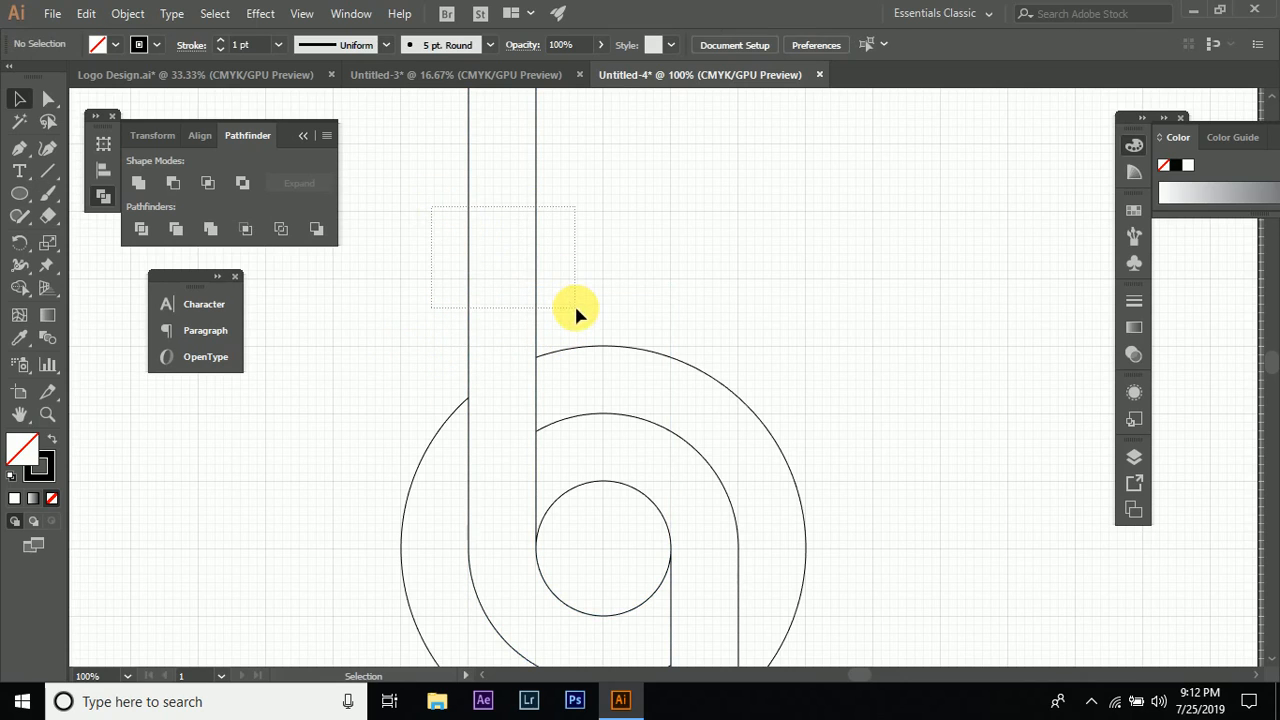
pyautogui.moveTo(576, 315); pyautogui.dragTo(576, 315)
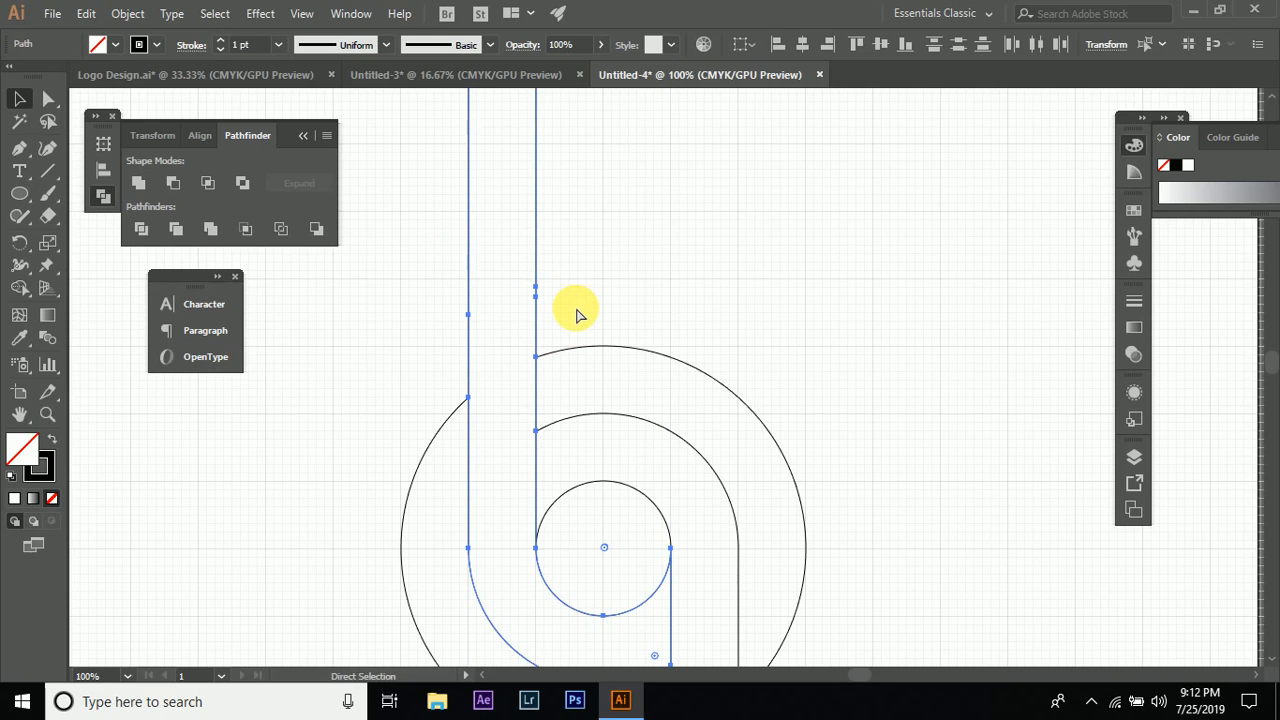
pyautogui.press('v')
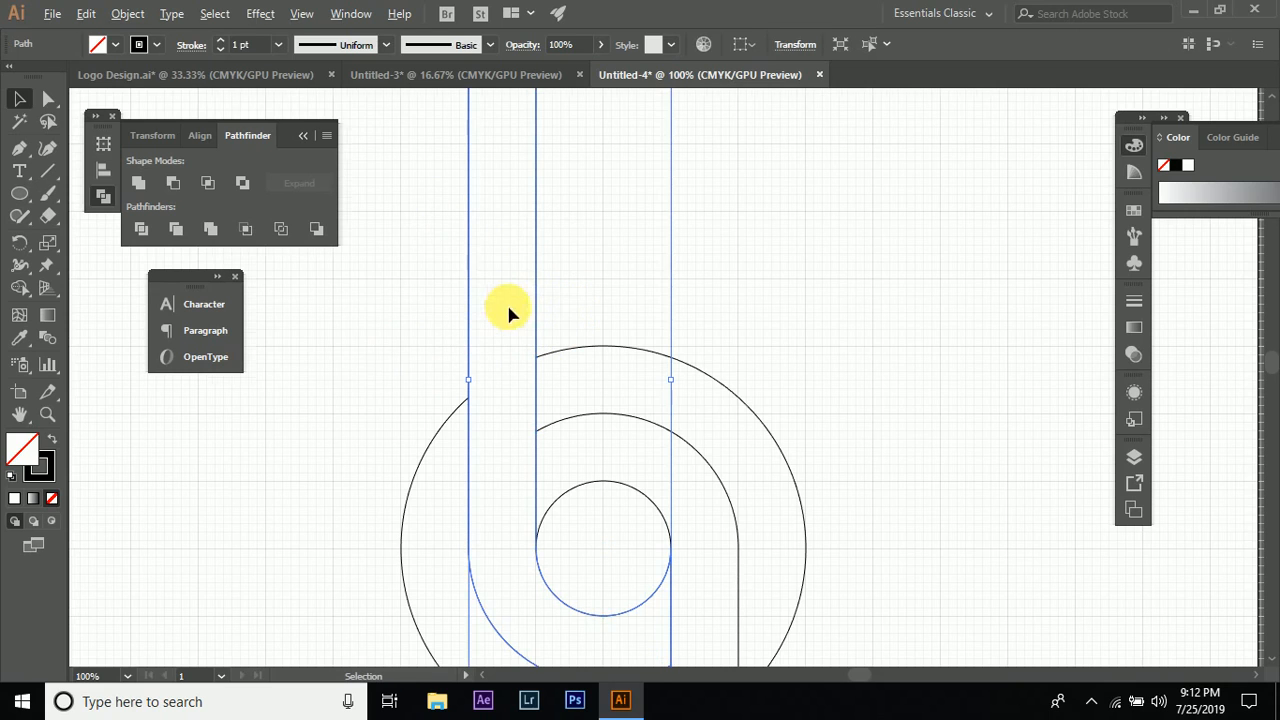
pyautogui.scroll(-1, 506, 302)
pyautogui.moveTo(464, 178); pyautogui.dragTo(569, 220)
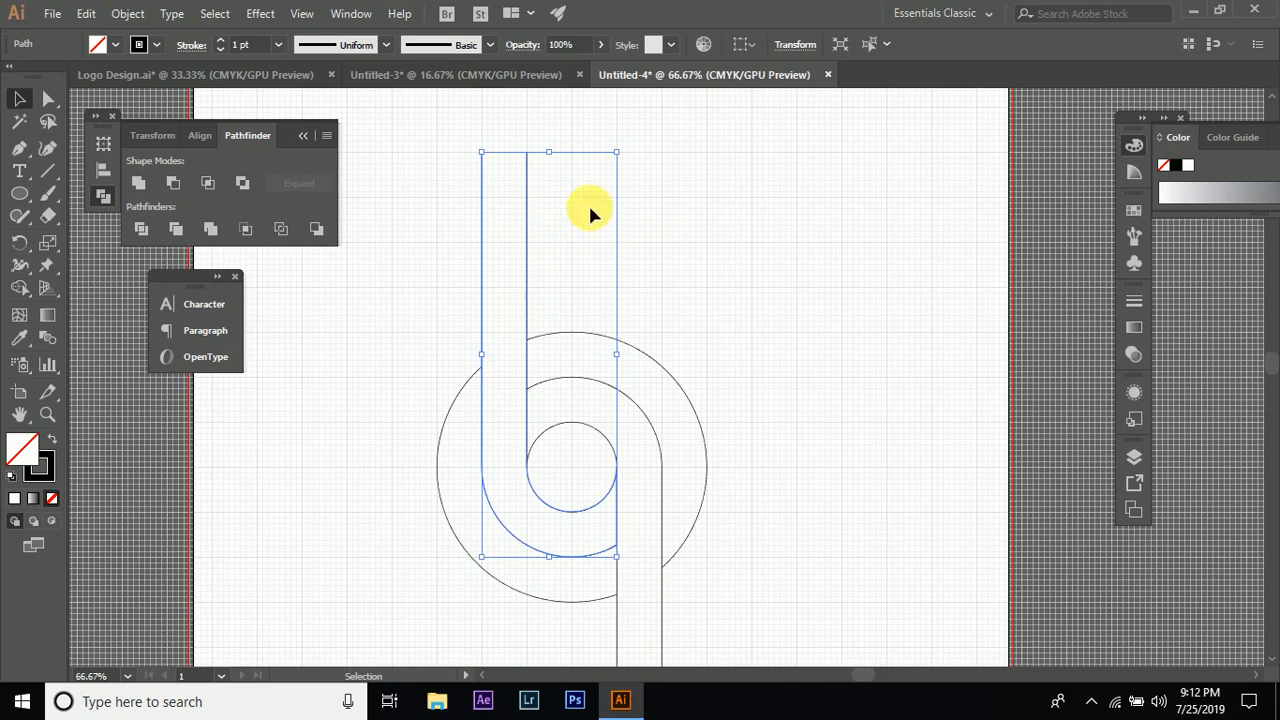
# - Select the lower-right stem's two lines with the adjoining curved shape and join them into one path
pyautogui.scroll(-3, 731, 270)
pyautogui.scroll(-3, 731, 270)
pyautogui.click(700, 372)
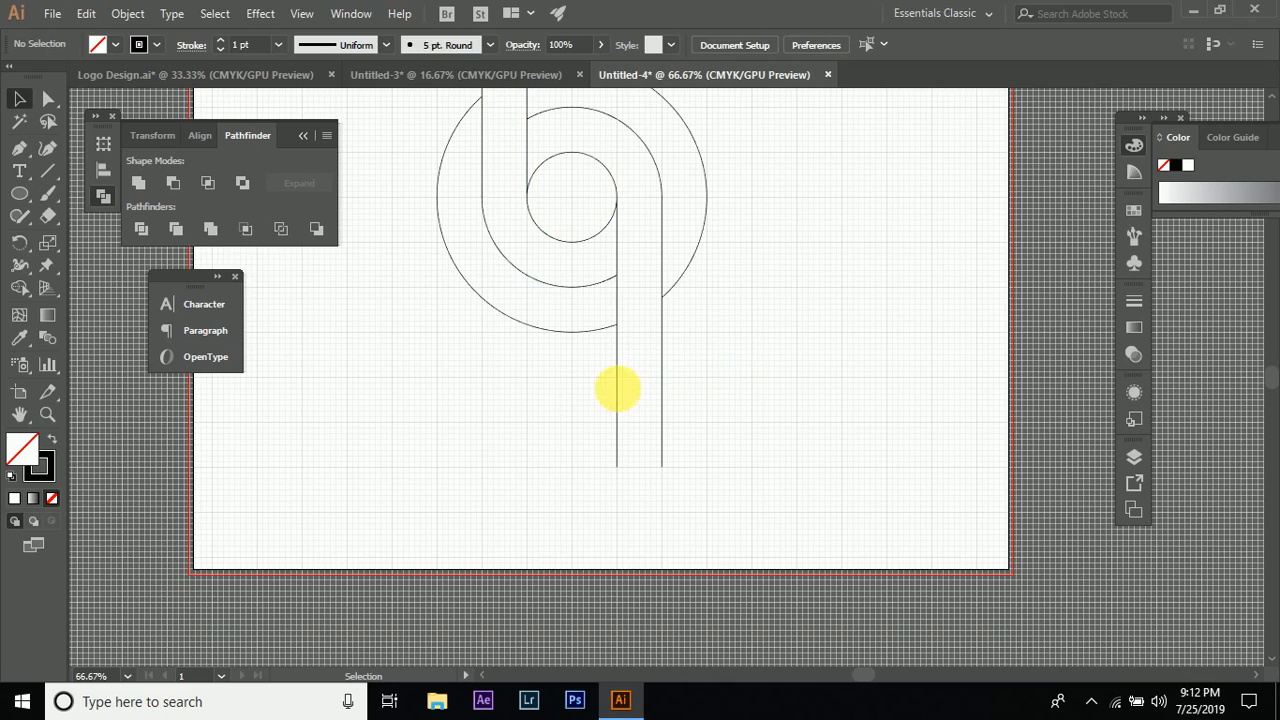
pyautogui.moveTo(589, 403); pyautogui.dragTo(730, 449)
pyautogui.moveTo(588, 341); pyautogui.dragTo(692, 337)
pyautogui.click(734, 356)
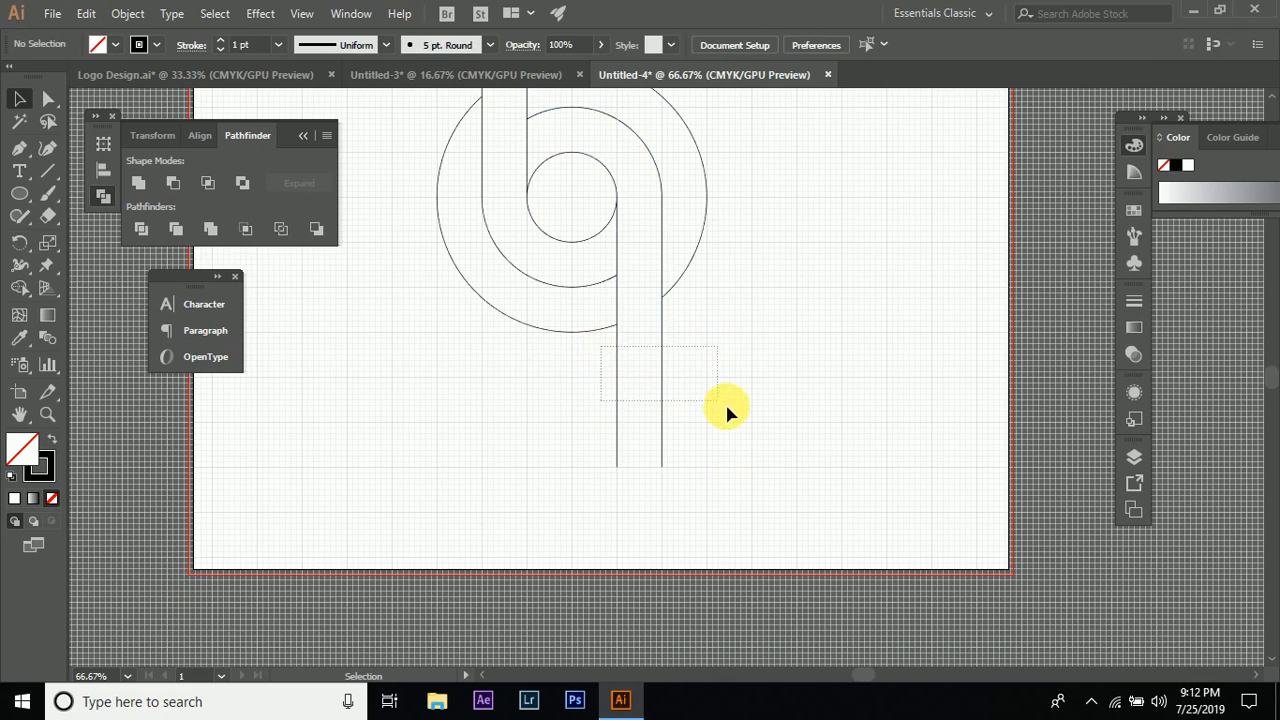
pyautogui.moveTo(727, 408); pyautogui.dragTo(727, 408)
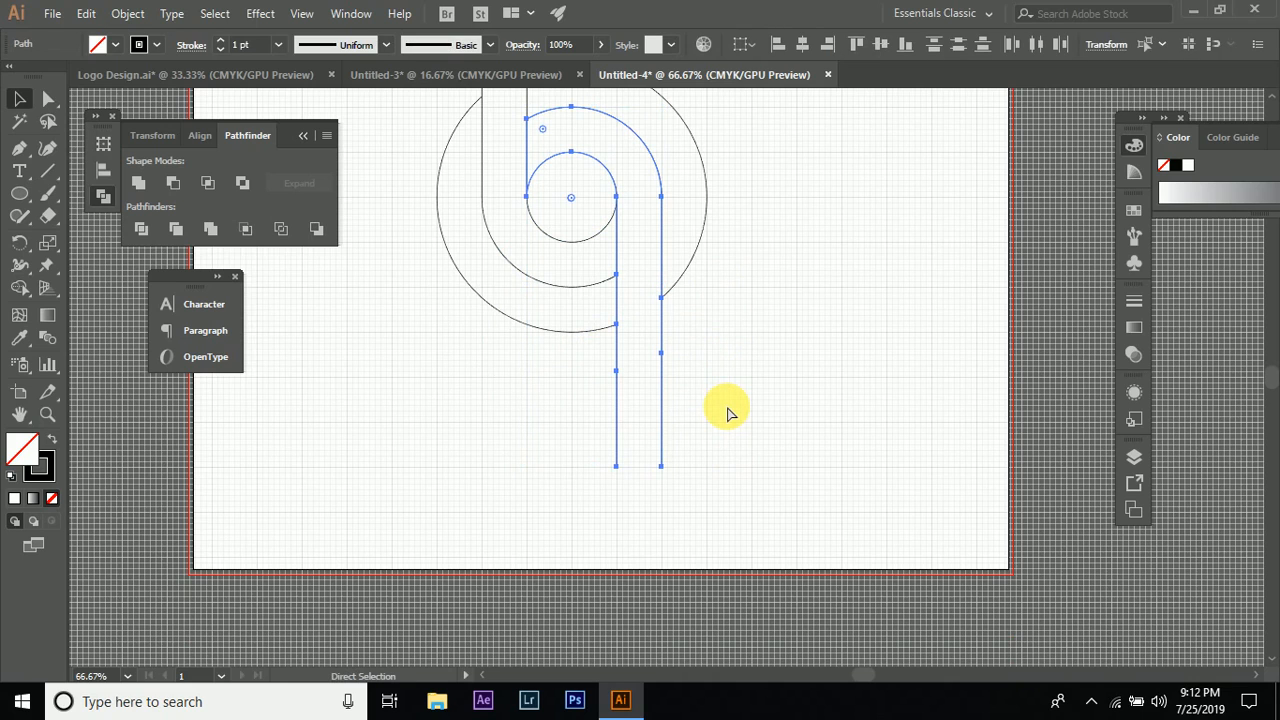
pyautogui.press('v')
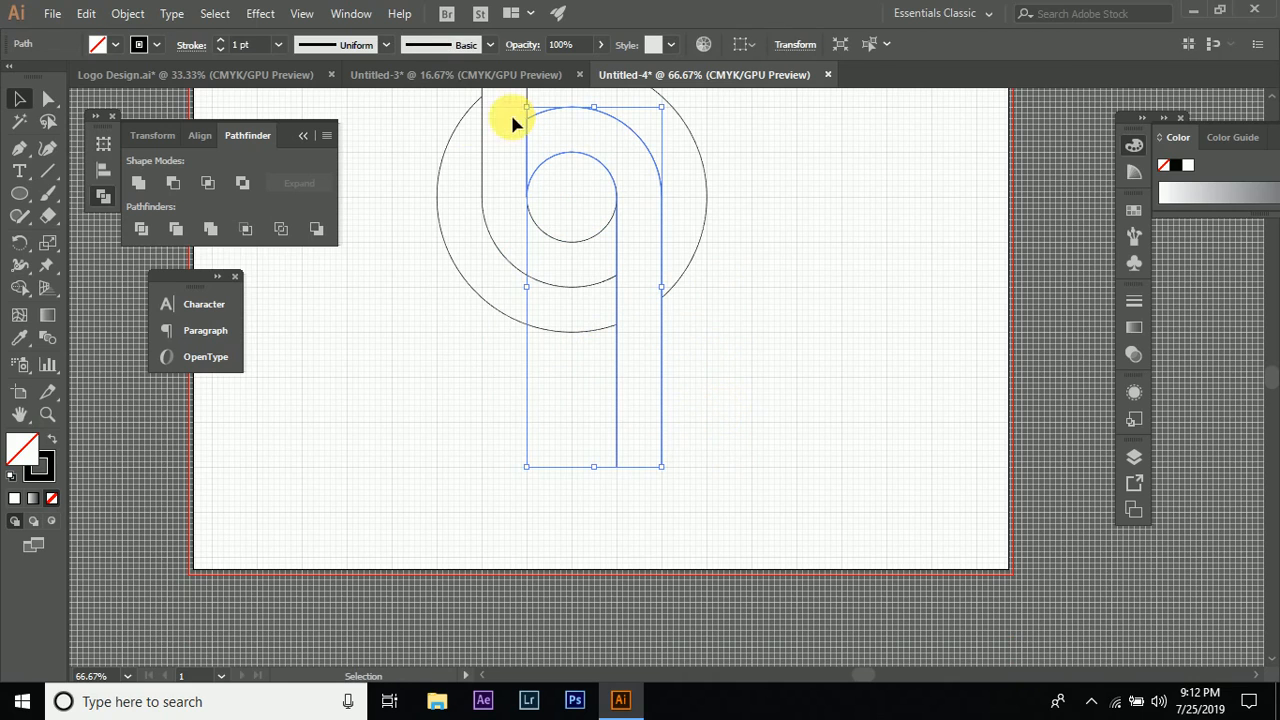
# - Close the open bottom end of the lower-right stem by joining its path
pyautogui.click(128, 13)
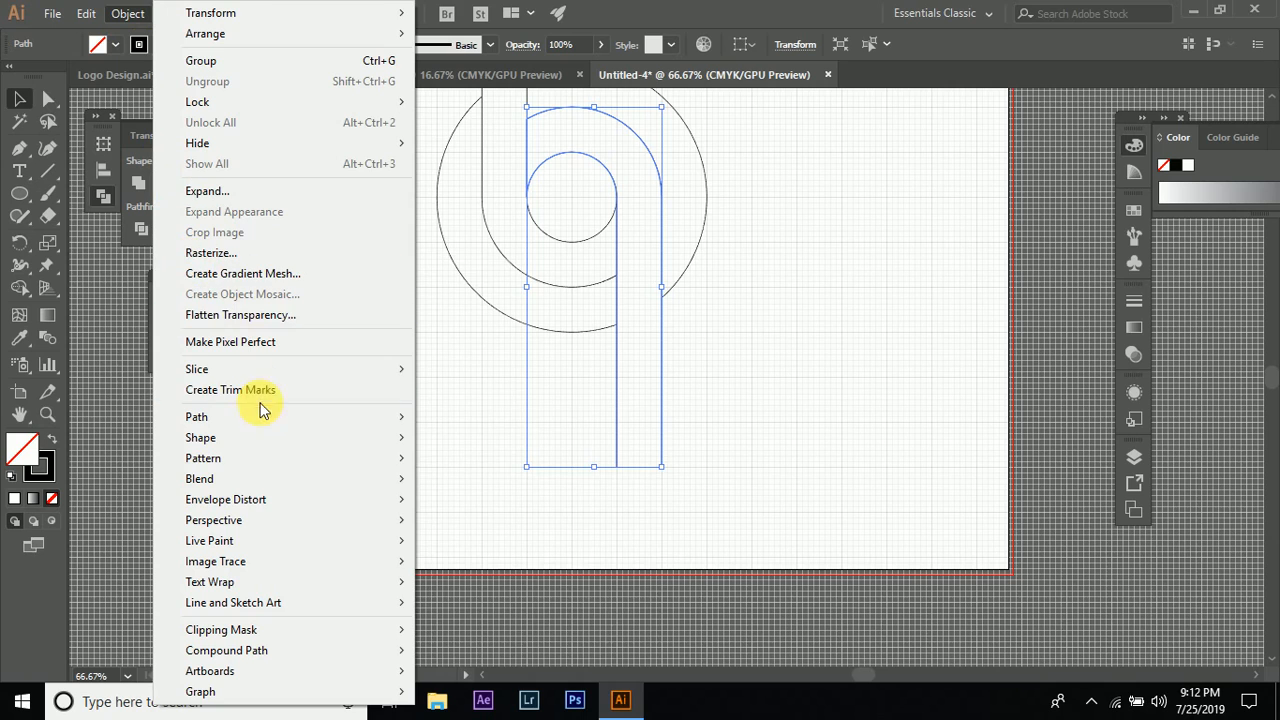
pyautogui.moveTo(257, 418)
pyautogui.click(452, 416)
pyautogui.scroll(15, 426, 374)
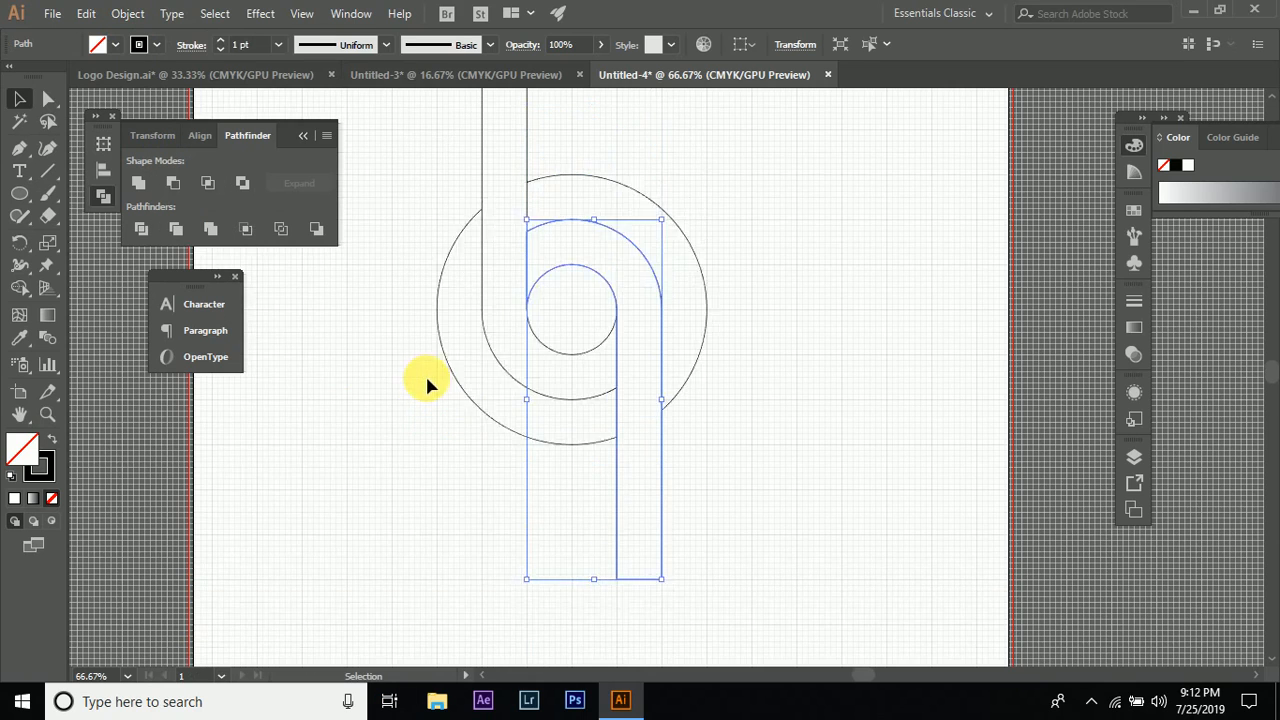
pyautogui.click(434, 297)
pyautogui.scroll(-6, 434, 310)
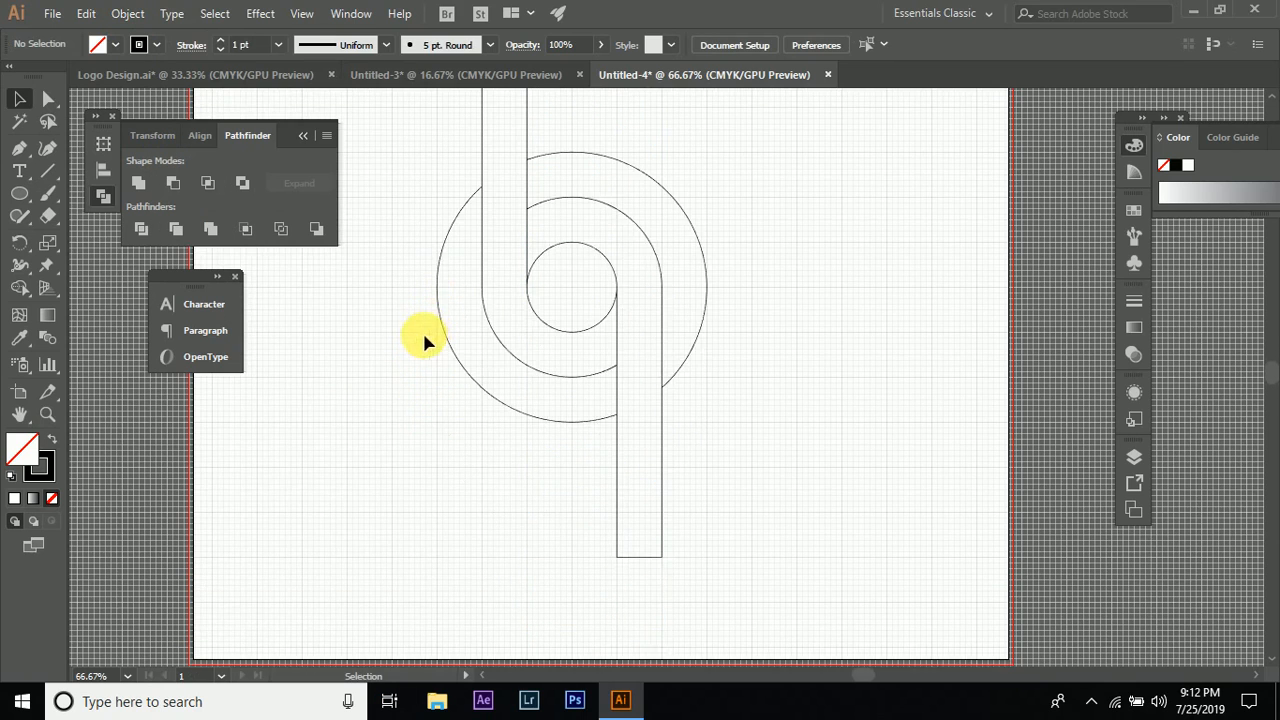
# - Select the upper-left stem shape and join its path to close the open top end
pyautogui.scroll(3, 430, 300)
pyautogui.moveTo(449, 251); pyautogui.dragTo(594, 300)
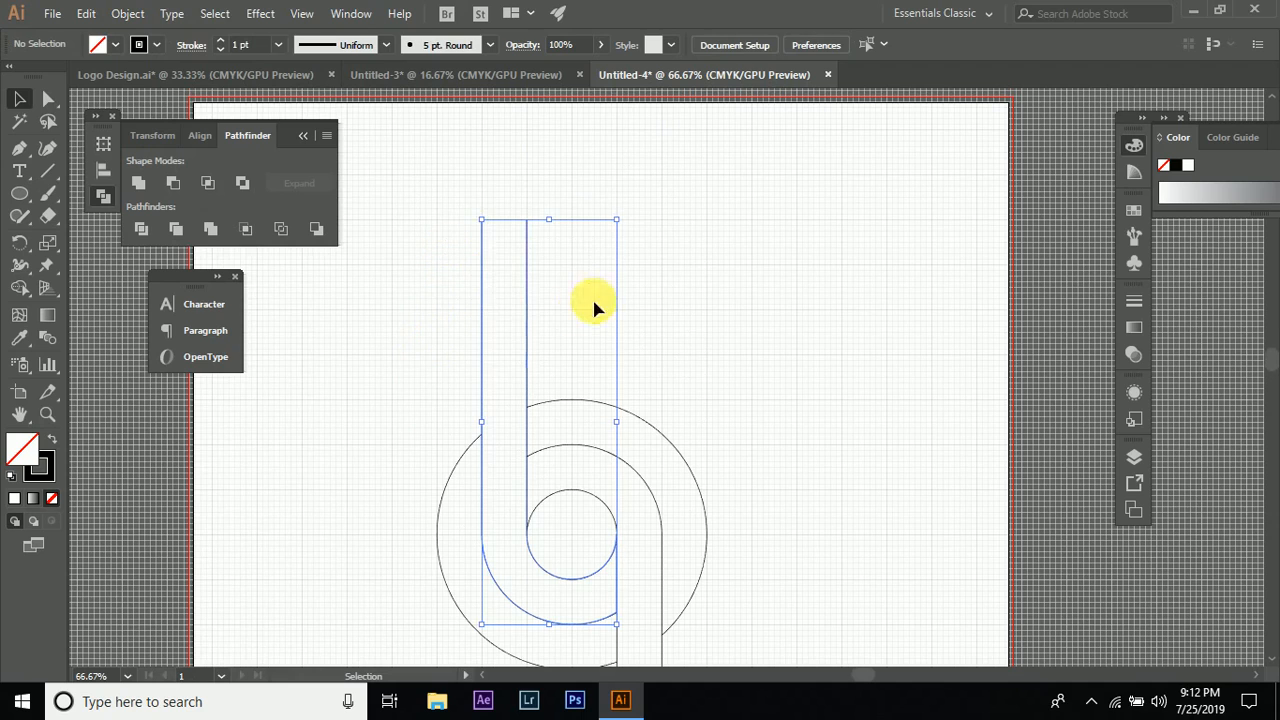
pyautogui.click(434, 271)
pyautogui.moveTo(450, 208); pyautogui.dragTo(547, 267)
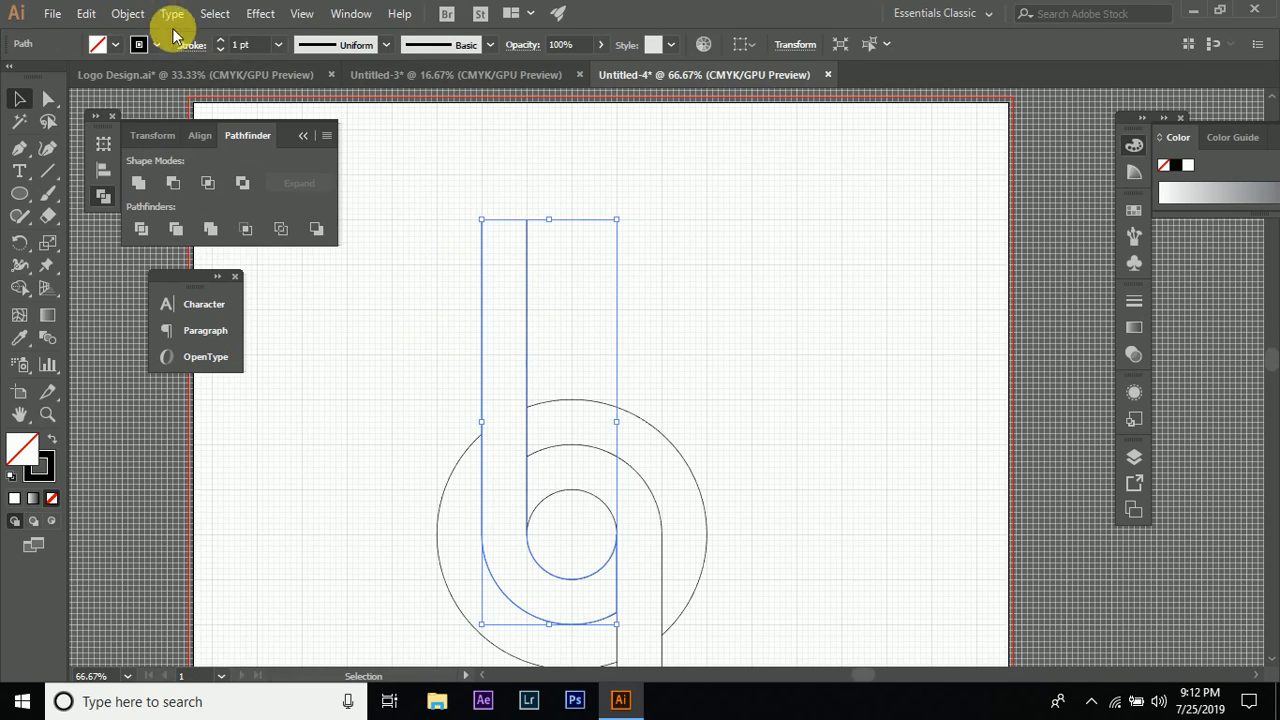
pyautogui.click(127, 13)
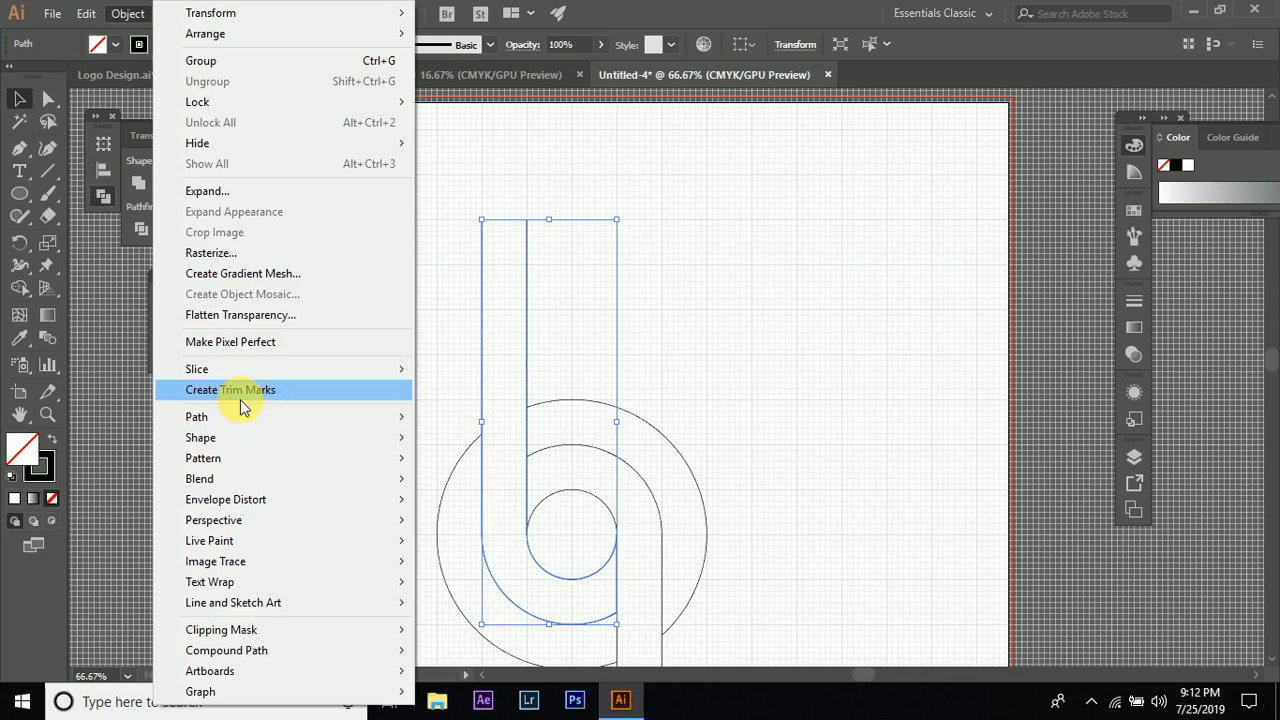
pyautogui.moveTo(351, 418)
pyautogui.click(446, 418)
pyautogui.click(697, 289)
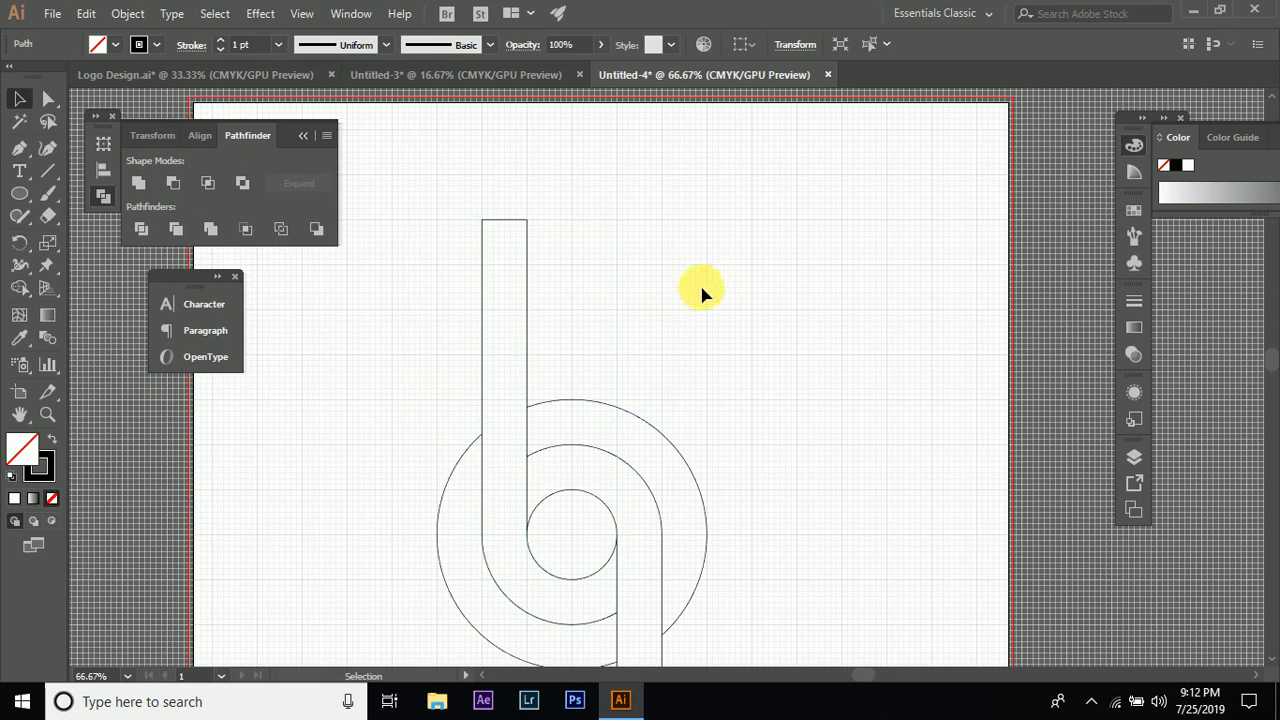
# - Check both stem shapes and the outer ring bands by selecting each one in turn
pyautogui.scroll(-2, 535, 265)
pyautogui.scroll(-3, 420, 380)
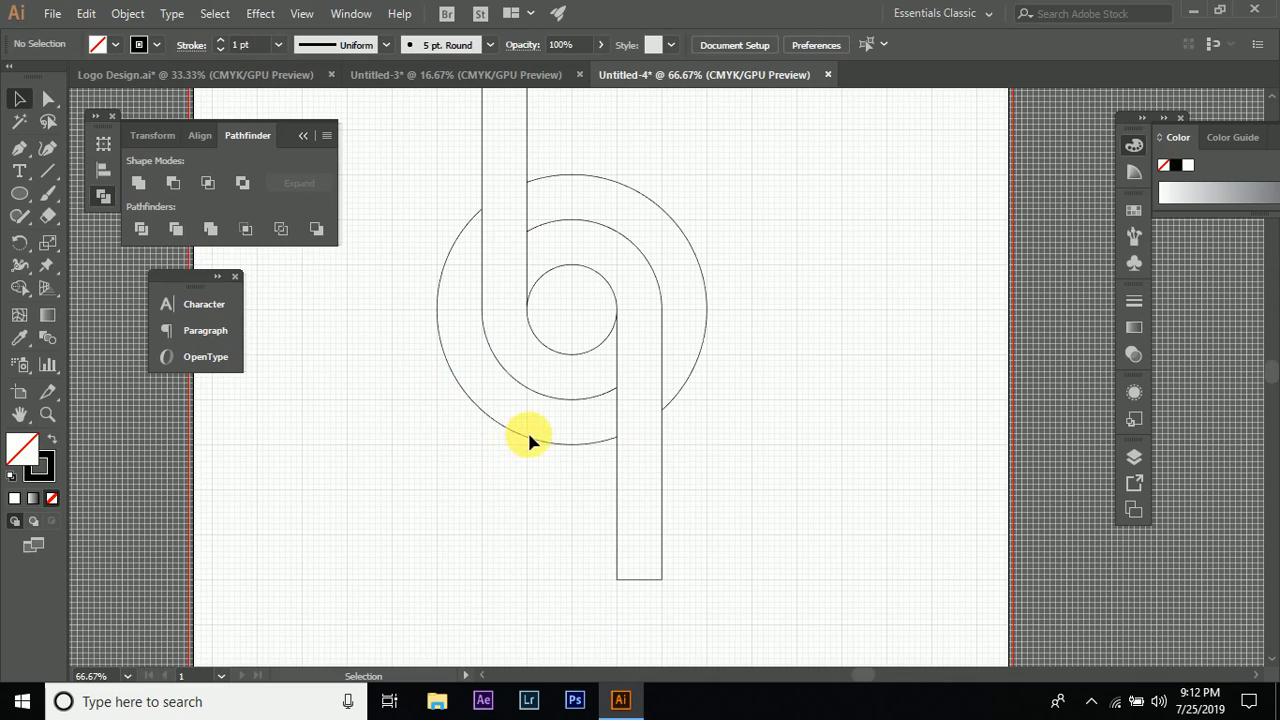
pyautogui.hscroll(-2, 528, 440)
pyautogui.scroll(1, 529, 435)
pyautogui.click(599, 152)
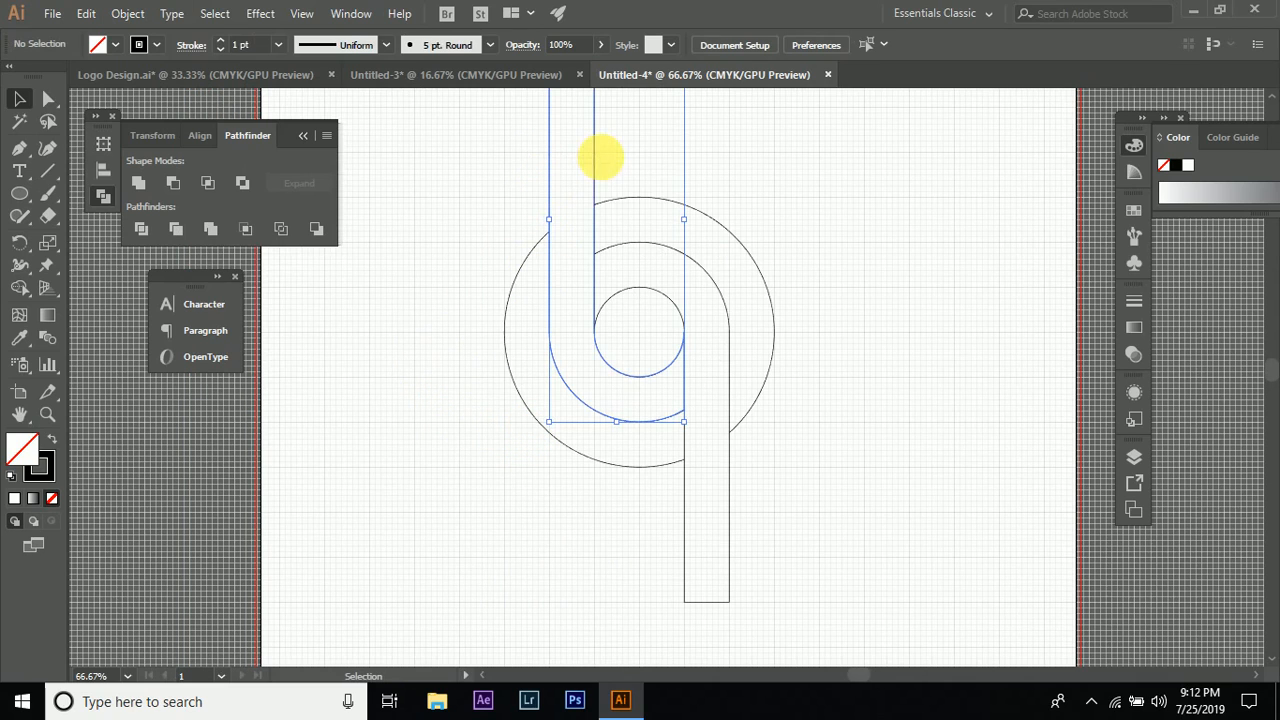
pyautogui.moveTo(638, 546); pyautogui.dragTo(780, 568)
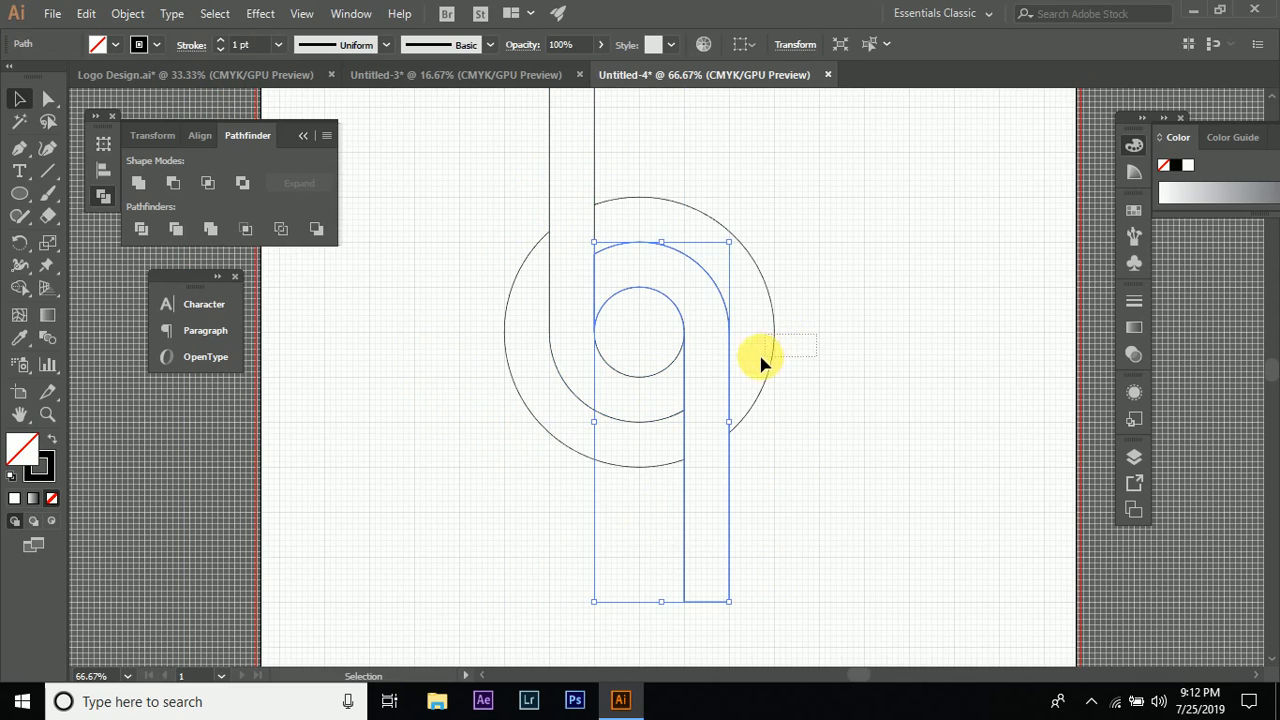
pyautogui.moveTo(762, 362); pyautogui.dragTo(760, 365)
pyautogui.click(539, 426)
pyautogui.click(580, 380)
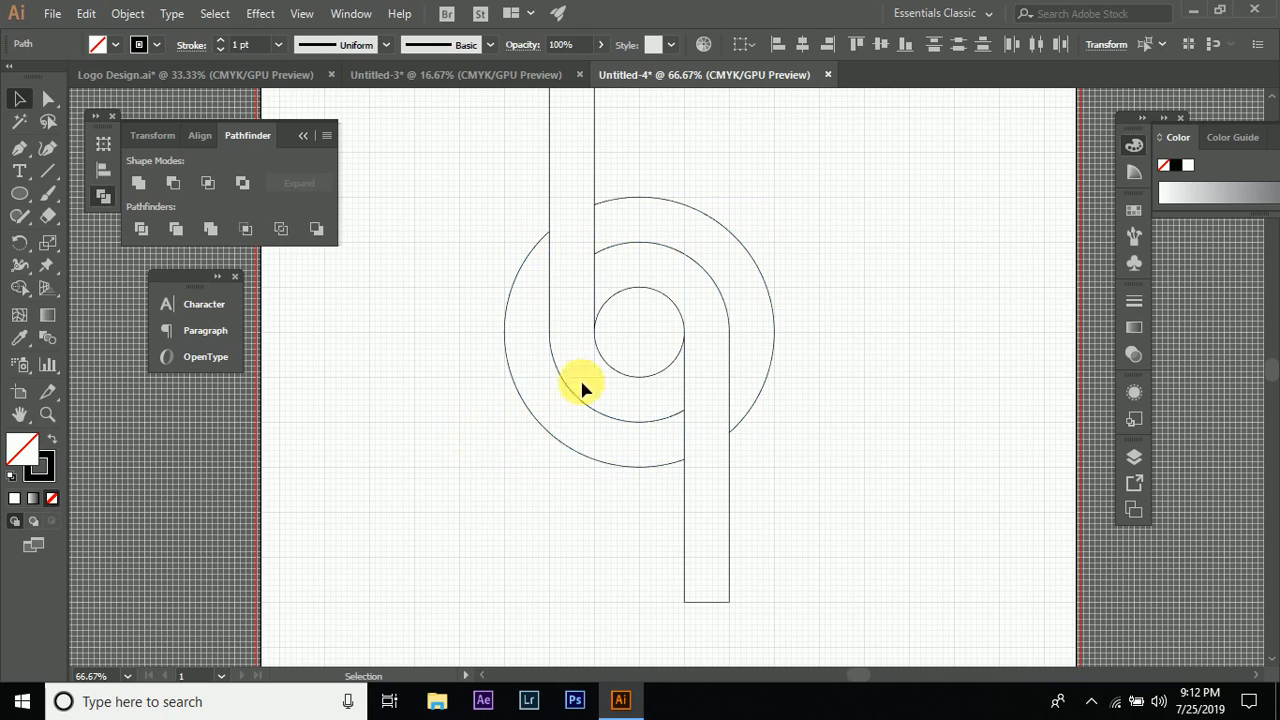
pyautogui.scroll(2, 606, 314)
pyautogui.scroll(-1, 540, 233)
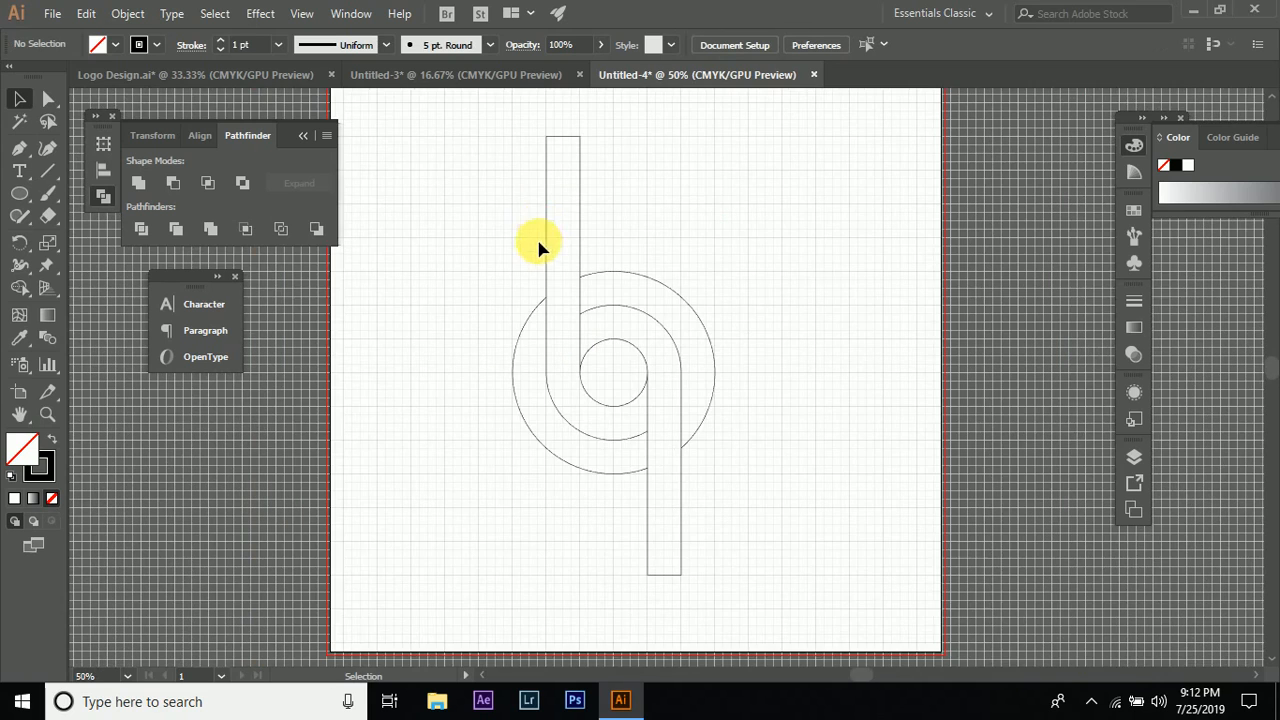
pyautogui.moveTo(540, 243); pyautogui.dragTo(584, 264)
# - Copy the four colour swatches from Logo Design.ai into Untitled-4 and place them to the upper right of the mark
pyautogui.click(305, 78)
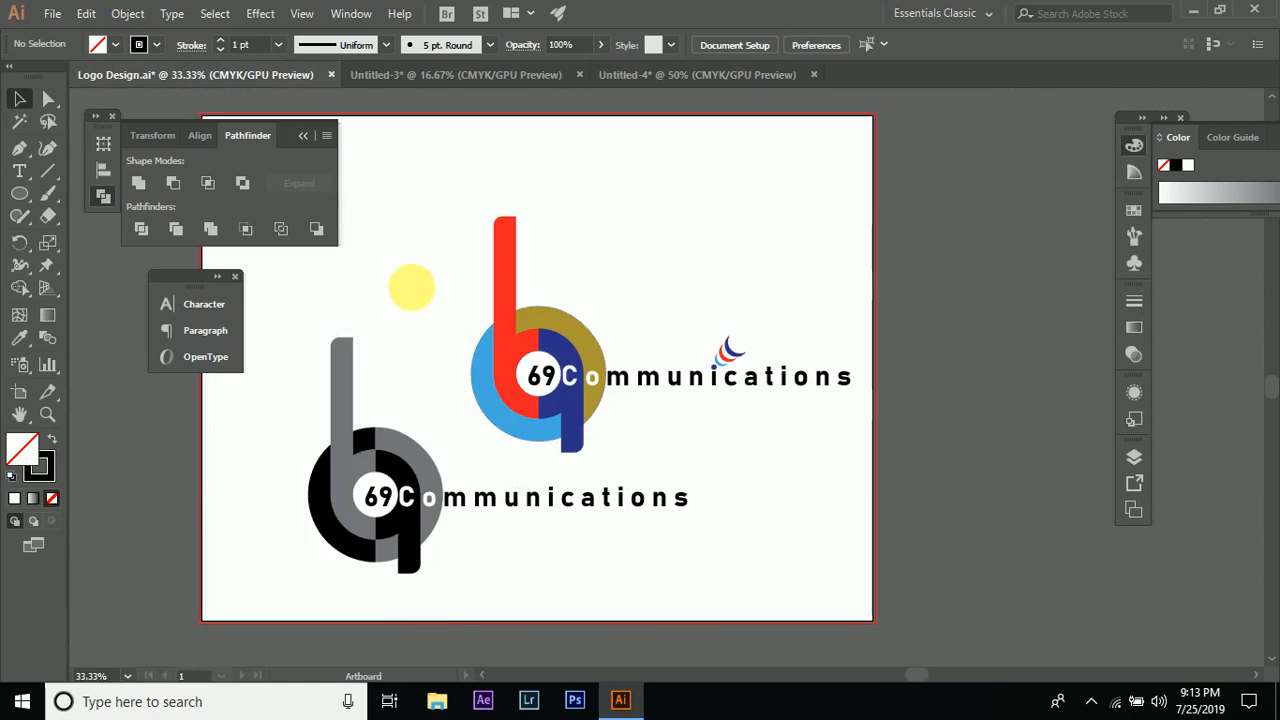
pyautogui.moveTo(492, 145); pyautogui.dragTo(613, 278)
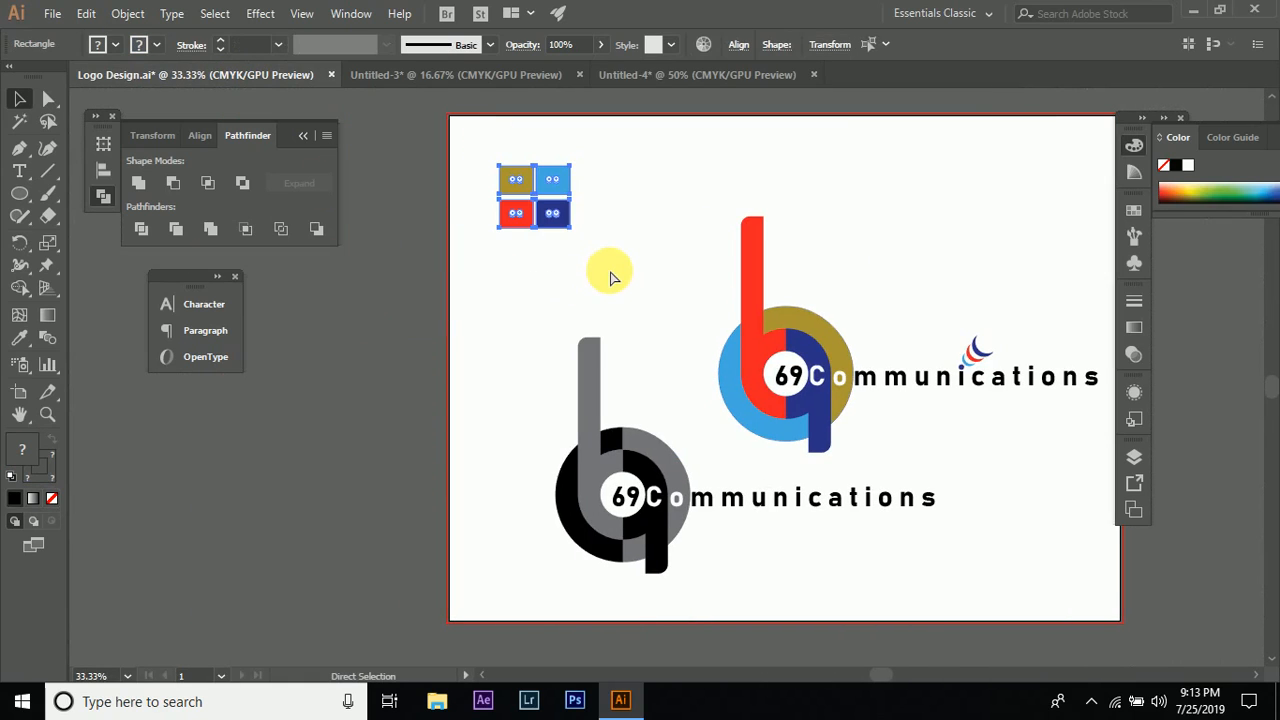
pyautogui.click(672, 74)
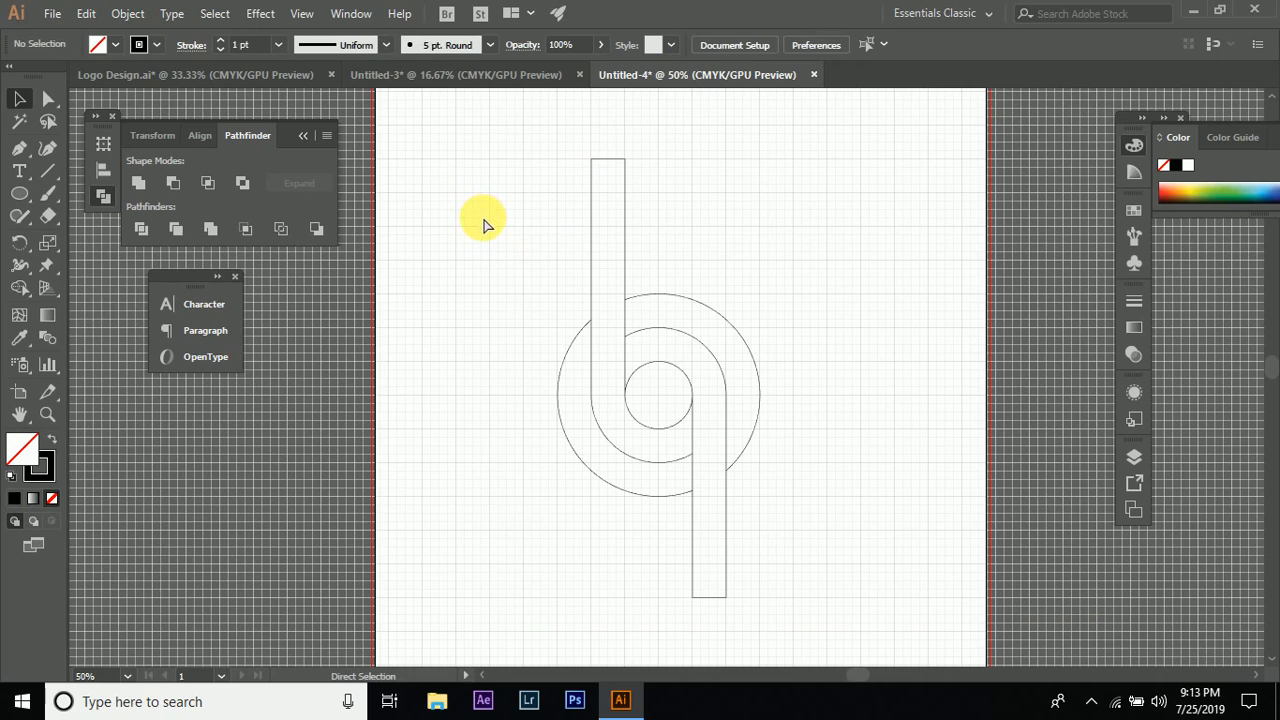
pyautogui.hotkey('ctrl', 'v')
pyautogui.moveTo(697, 354); pyautogui.dragTo(836, 154)
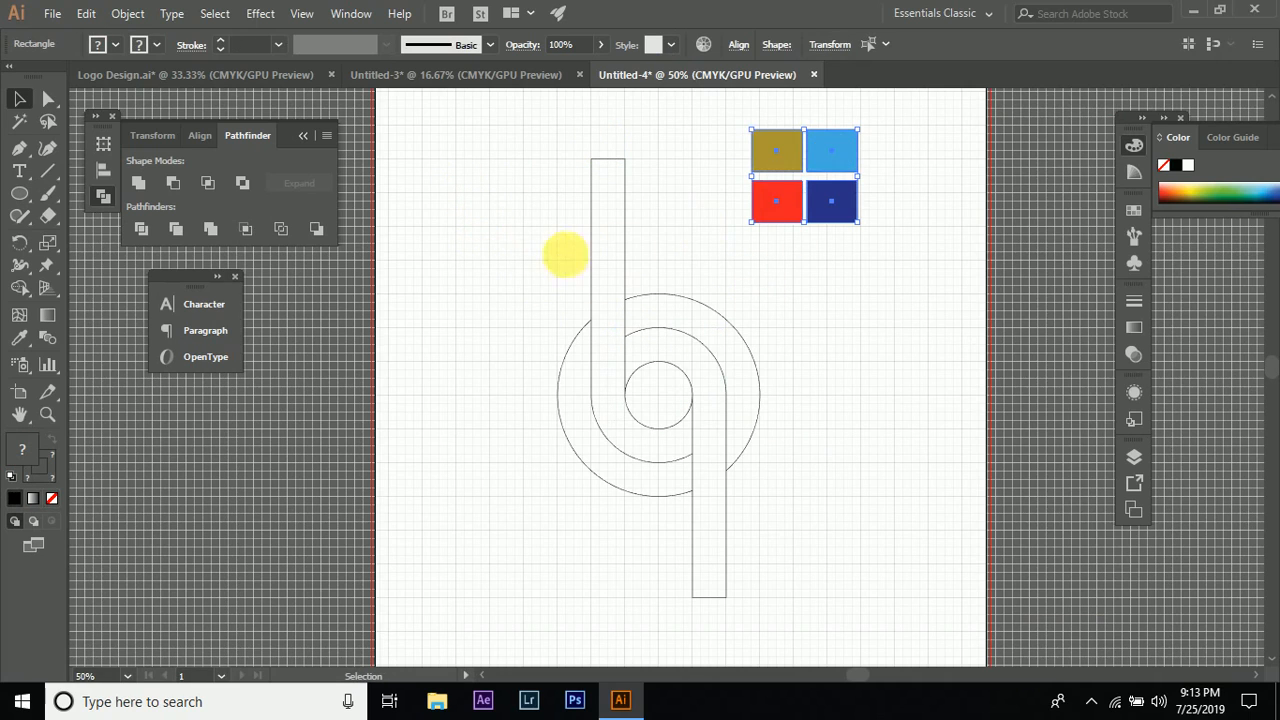
# - Fill the upper-left stem shape with the red swatch colour using the Eyedropper
pyautogui.moveTo(540, 196); pyautogui.dragTo(656, 222)
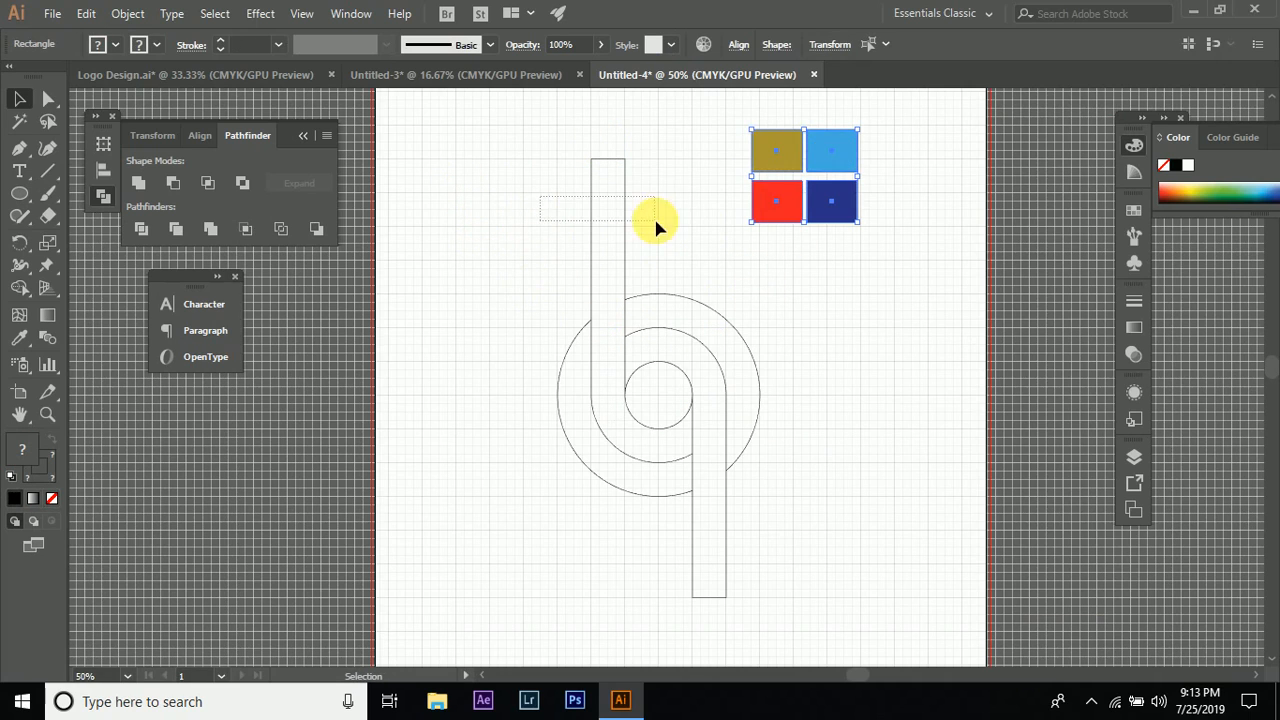
pyautogui.click(27, 338)
pyautogui.click(770, 200)
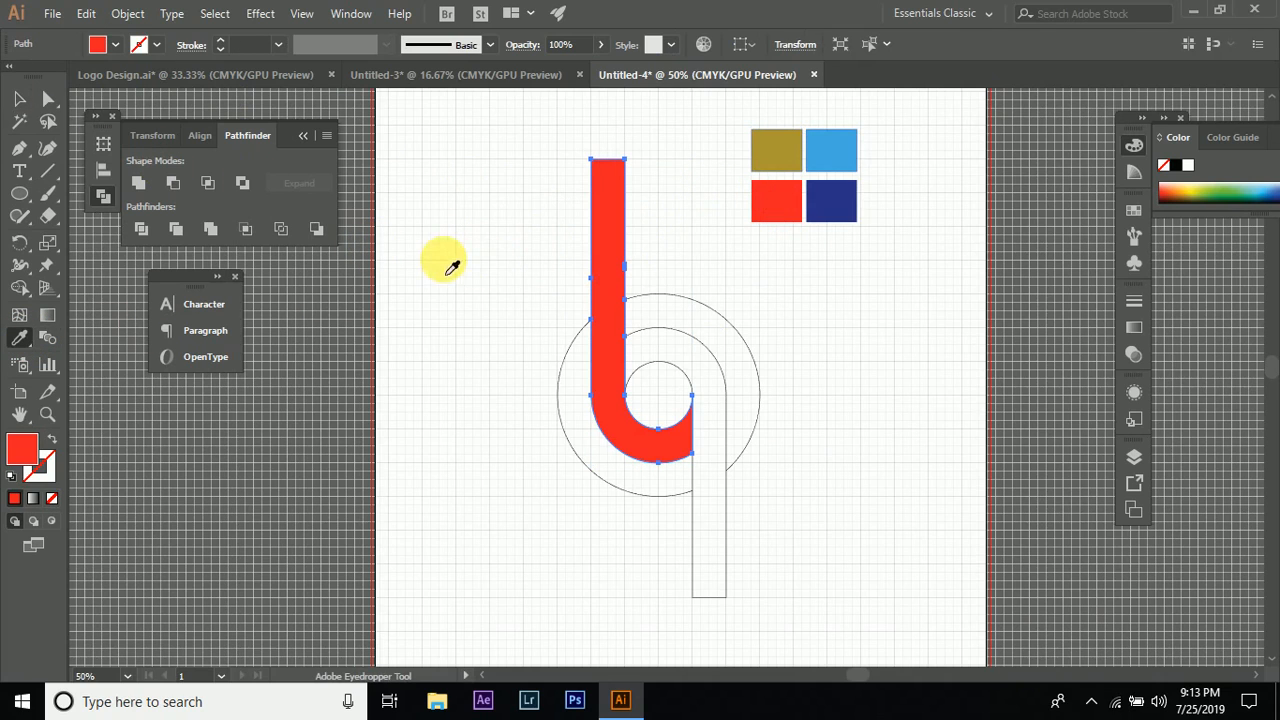
pyautogui.scroll(-3, 452, 268)
pyautogui.scroll(1, 500, 366)
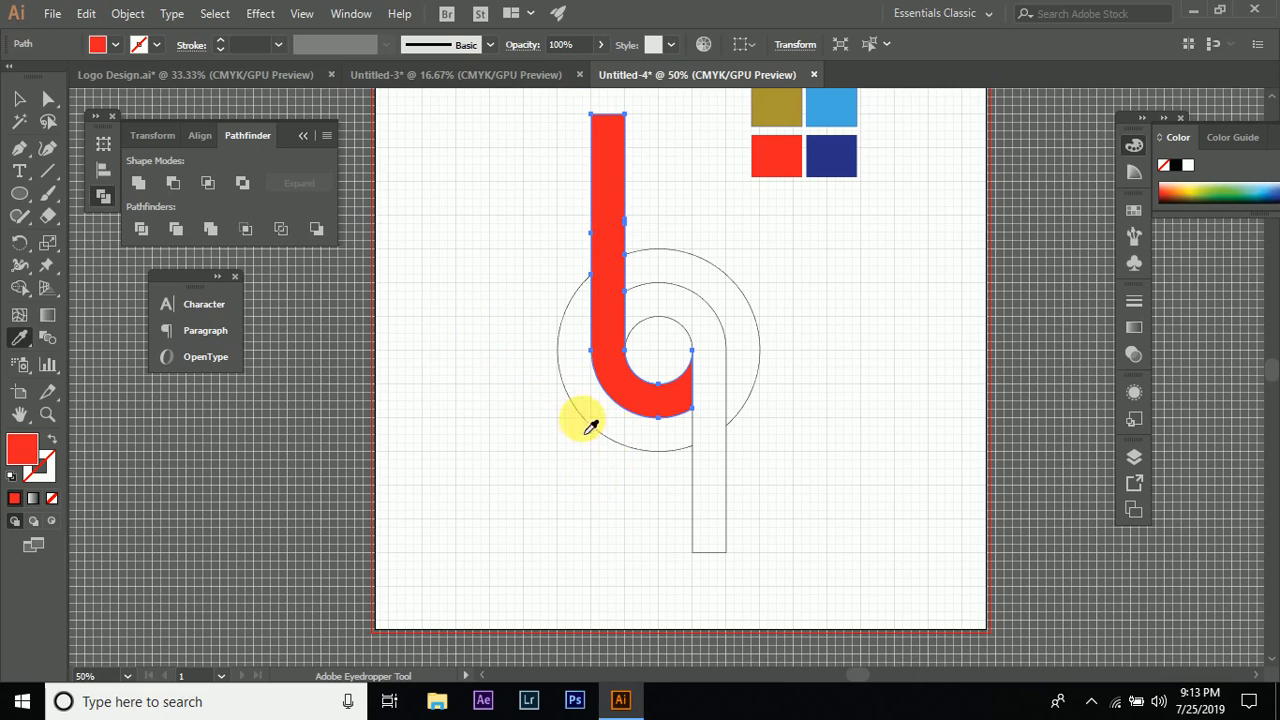
# - Fill the lower-right stem shape with the navy swatch and the right outer ring band with the light blue swatch
pyautogui.press('v')
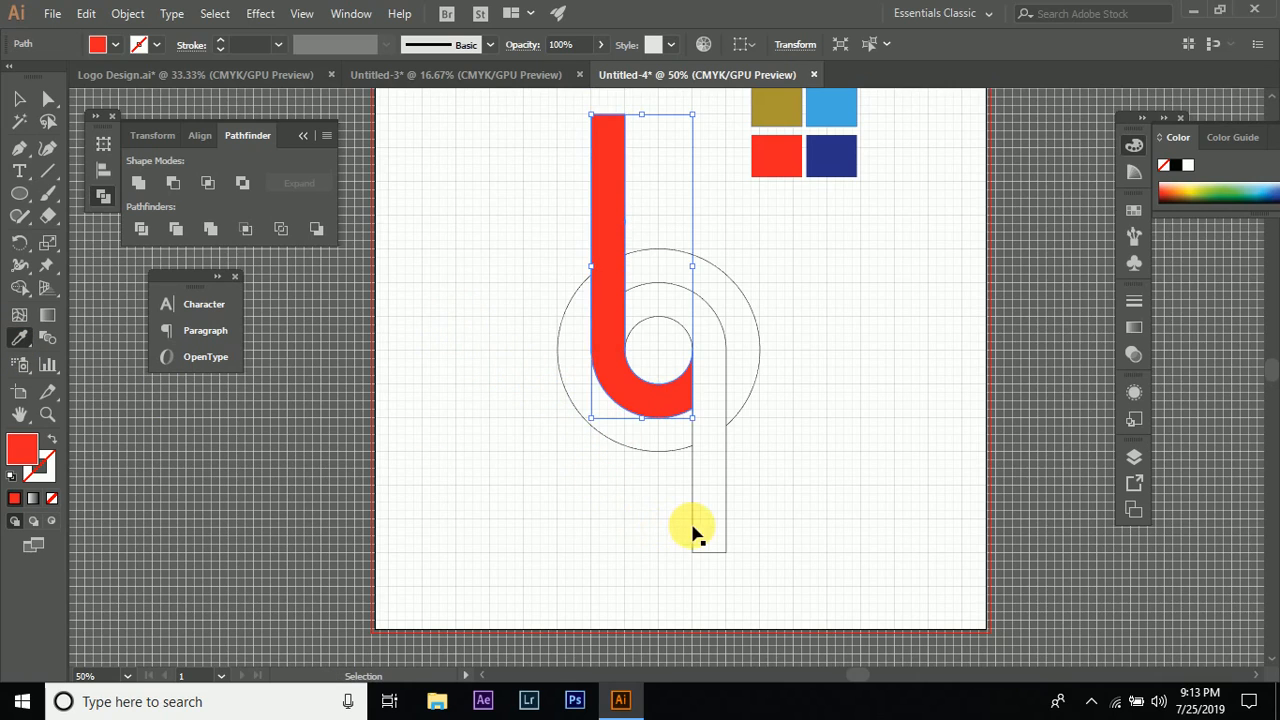
pyautogui.click(693, 527)
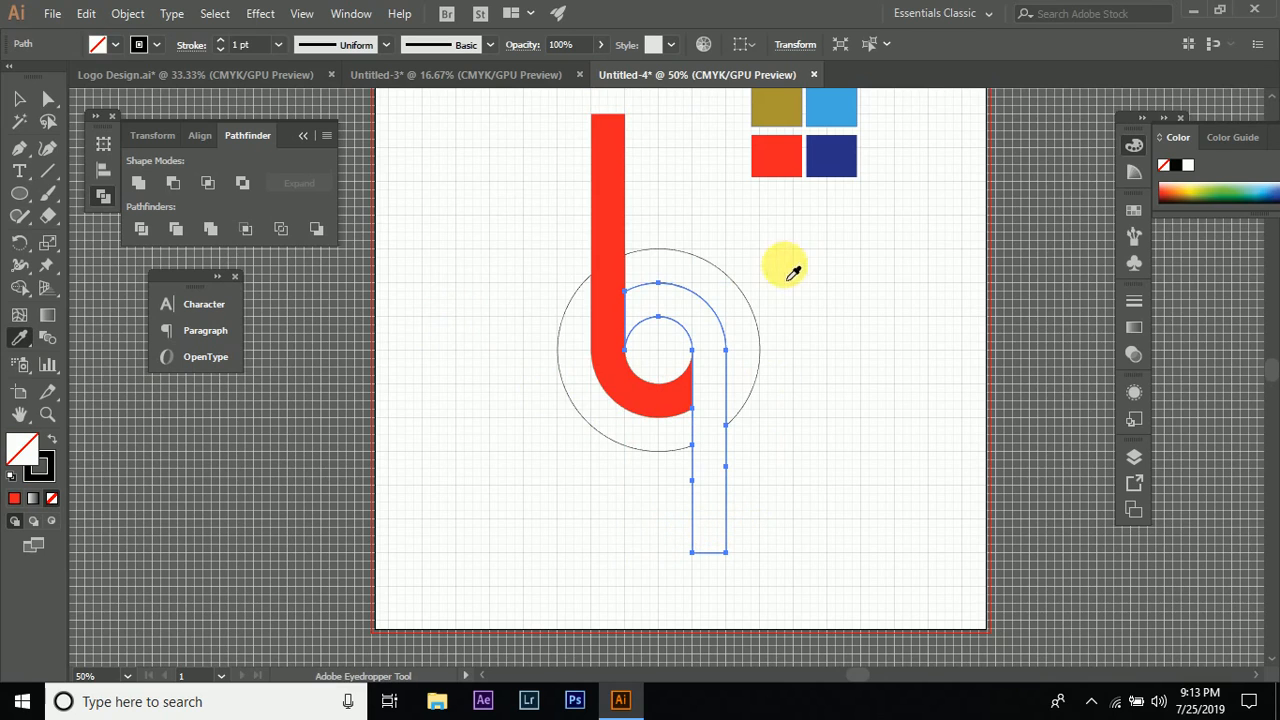
pyautogui.scroll(3, 790, 260)
pyautogui.click(826, 265)
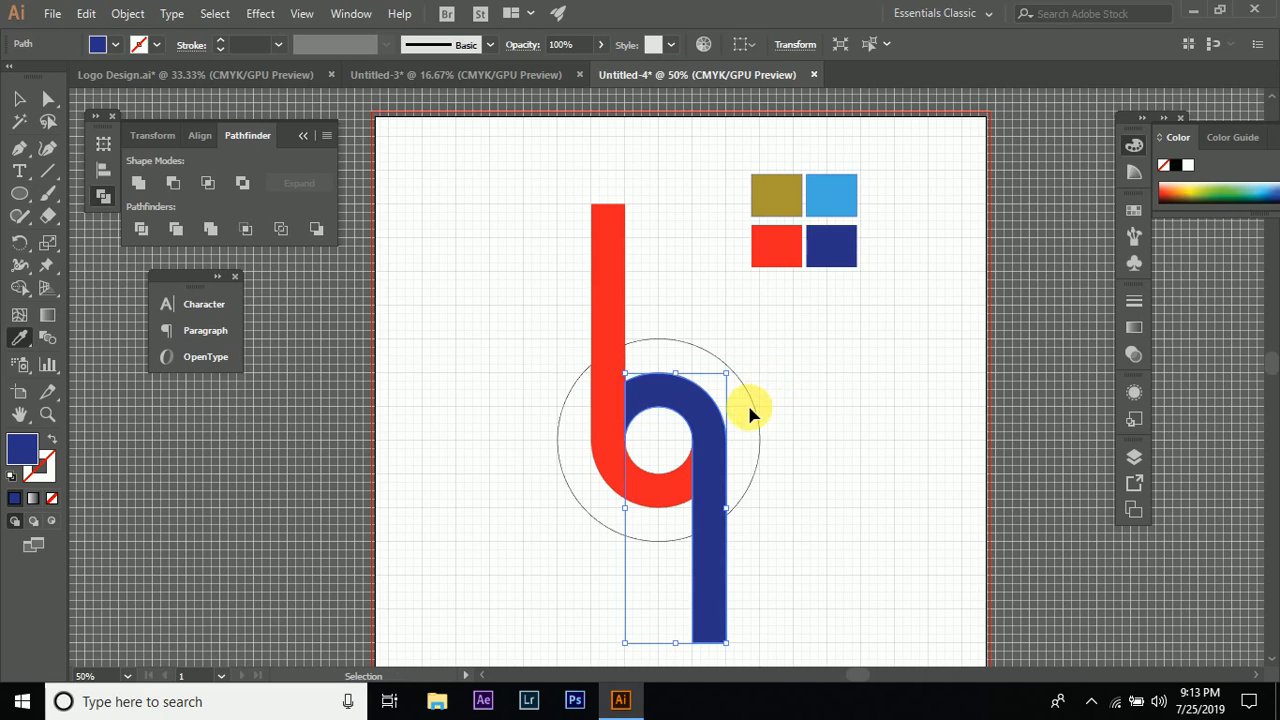
pyautogui.keyDown('ctrl'); pyautogui.click(753, 412); pyautogui.keyUp('ctrl')
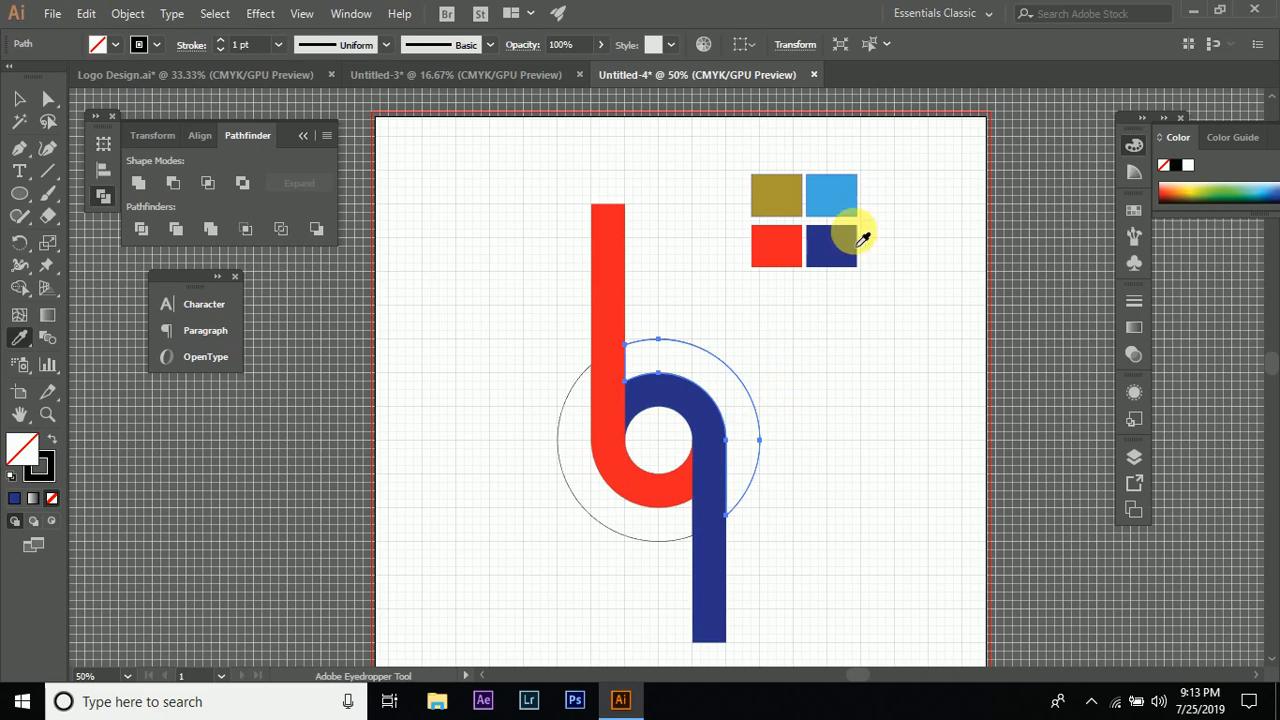
pyautogui.click(835, 200)
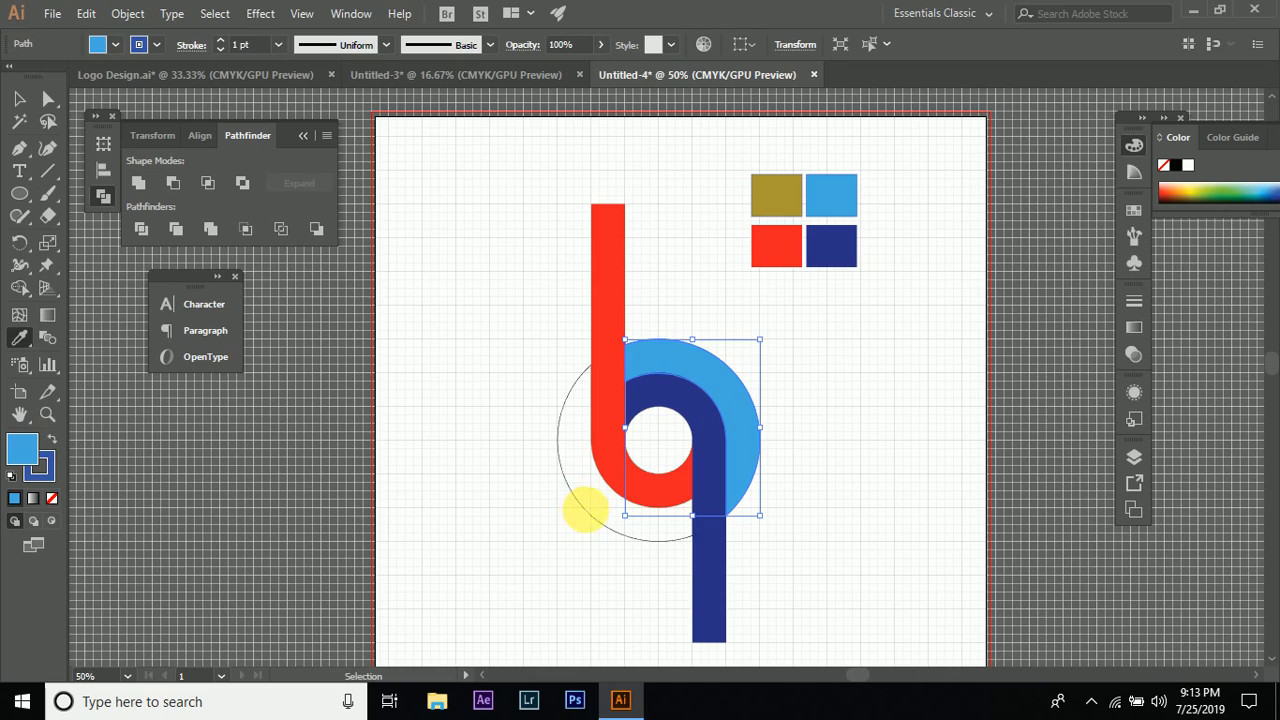
# - Fill the left outer ring band with the olive-gold swatch colour using the Eyedropper
pyautogui.keyDown('ctrl'); pyautogui.click(586, 510); pyautogui.keyUp('ctrl')
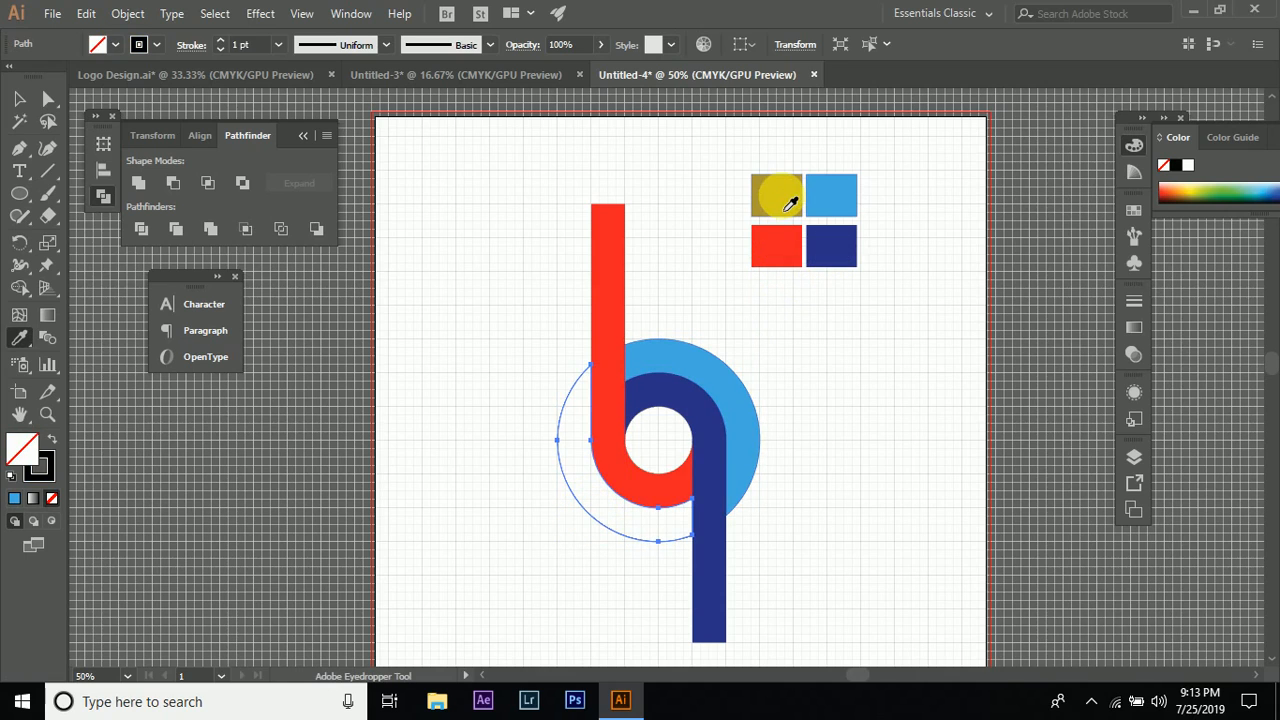
pyautogui.click(787, 203)
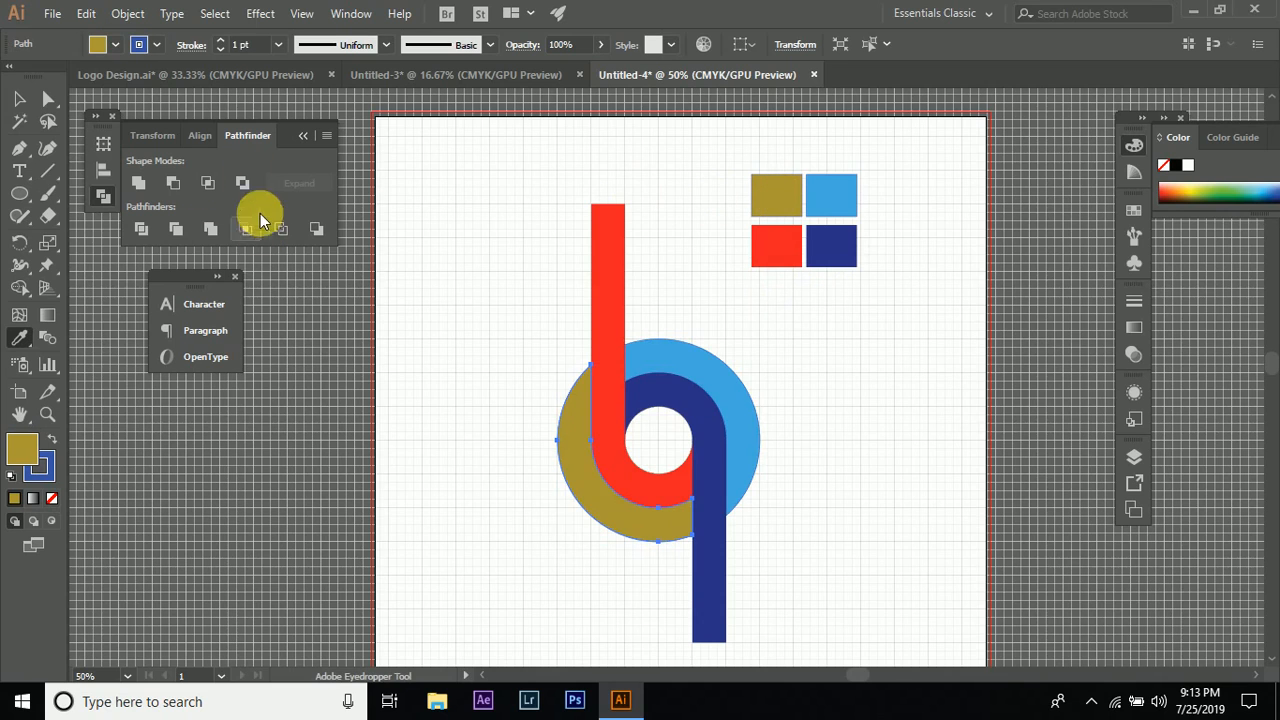
pyautogui.click(22, 100)
pyautogui.scroll(-3, 430, 345)
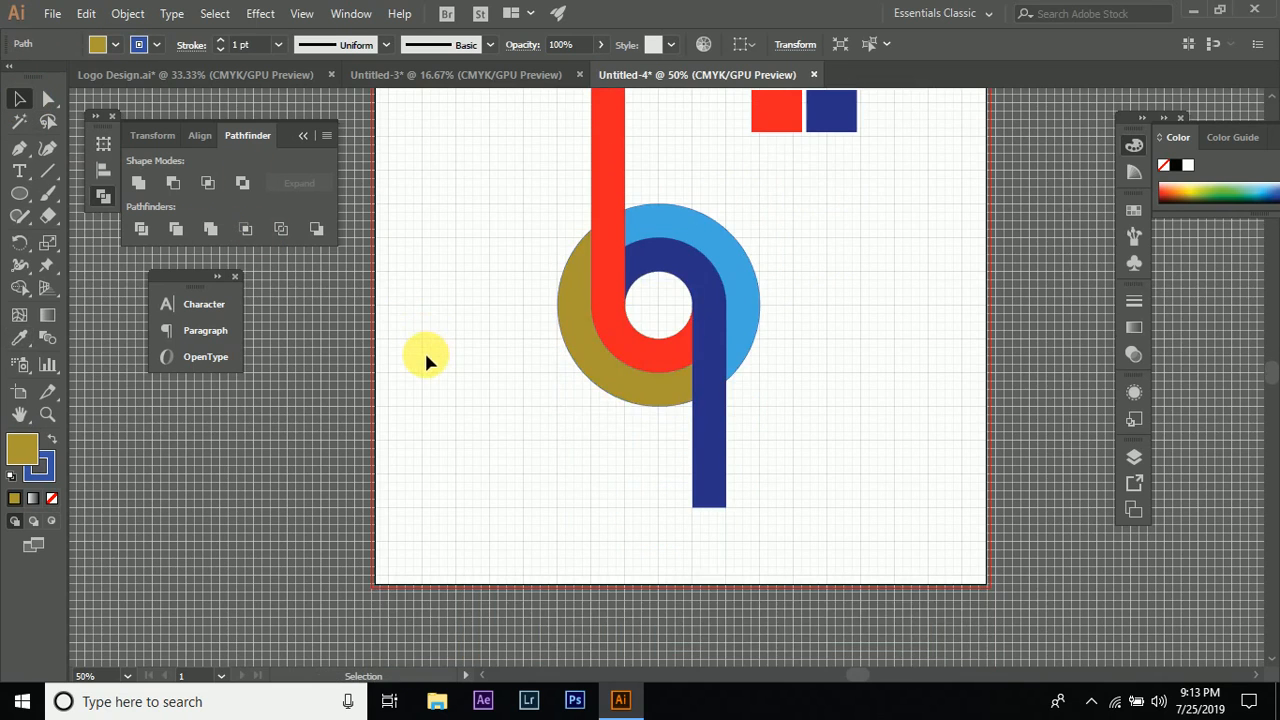
pyautogui.click(424, 350)
pyautogui.hotkey('ctrl', '0')
# - Compare the coloured mark in Untitled-4 with the finished logo in Logo Design.ai, checking stem lengths and corner shapes
pyautogui.click(176, 72)
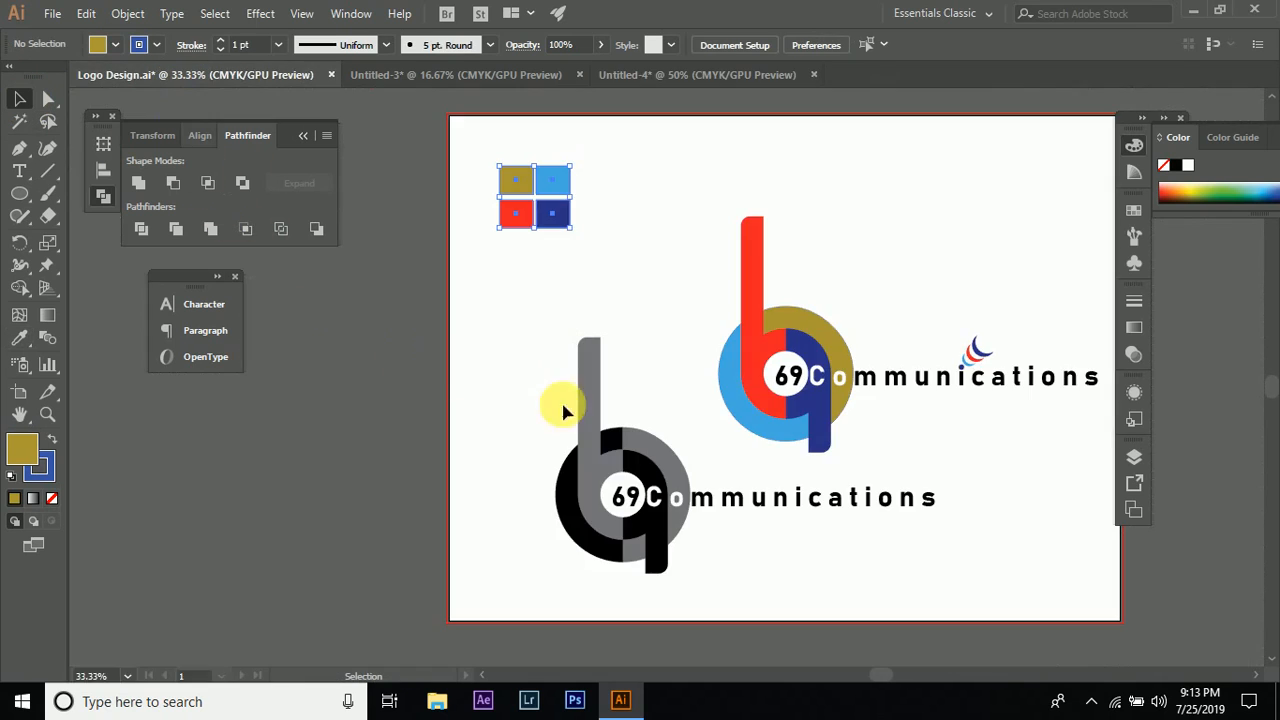
pyautogui.click(694, 74)
pyautogui.scroll(-3, 643, 257)
pyautogui.hscroll(2, 600, 257)
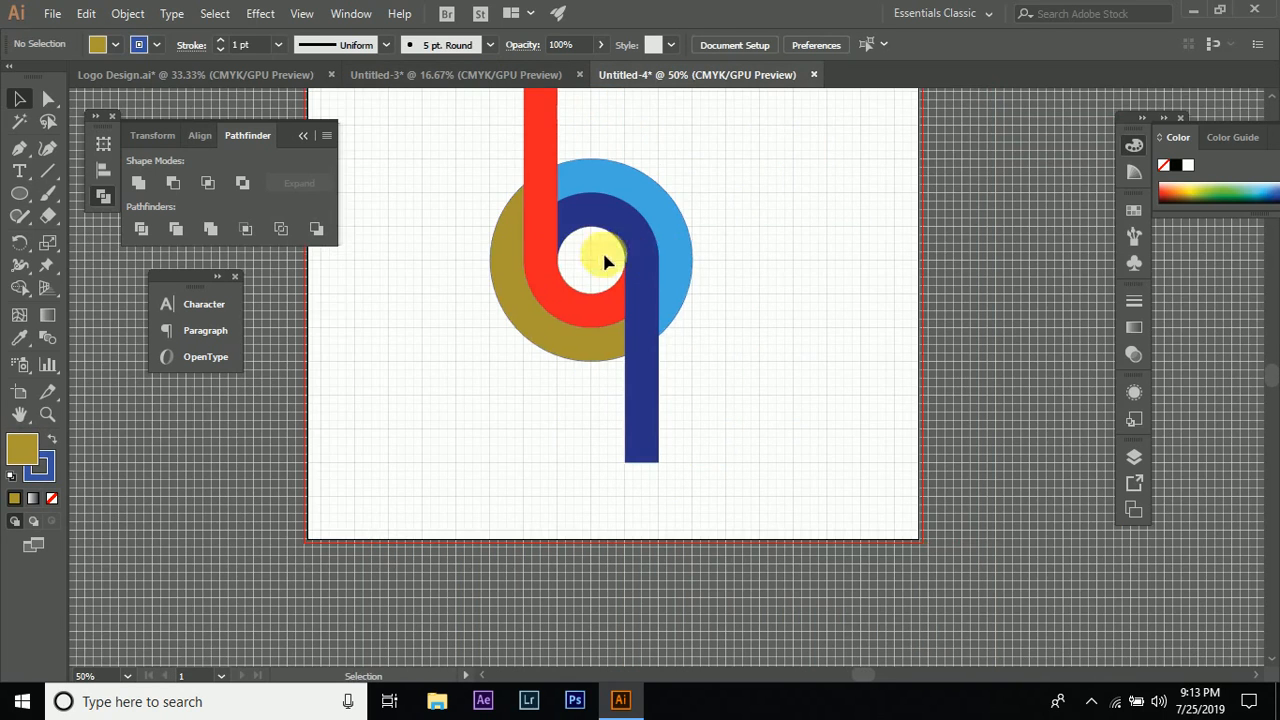
pyautogui.scroll(2, 510, 352)
pyautogui.scroll(-2, 470, 355)
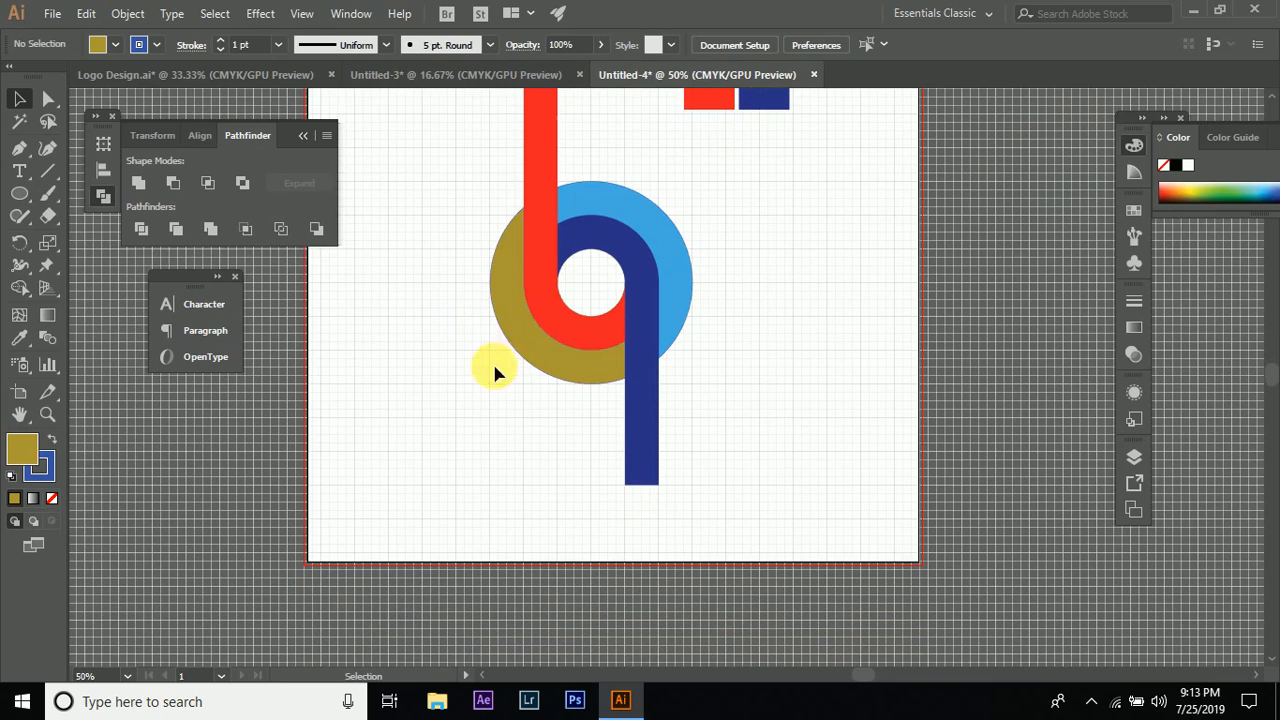
pyautogui.scroll(2, 490, 356)
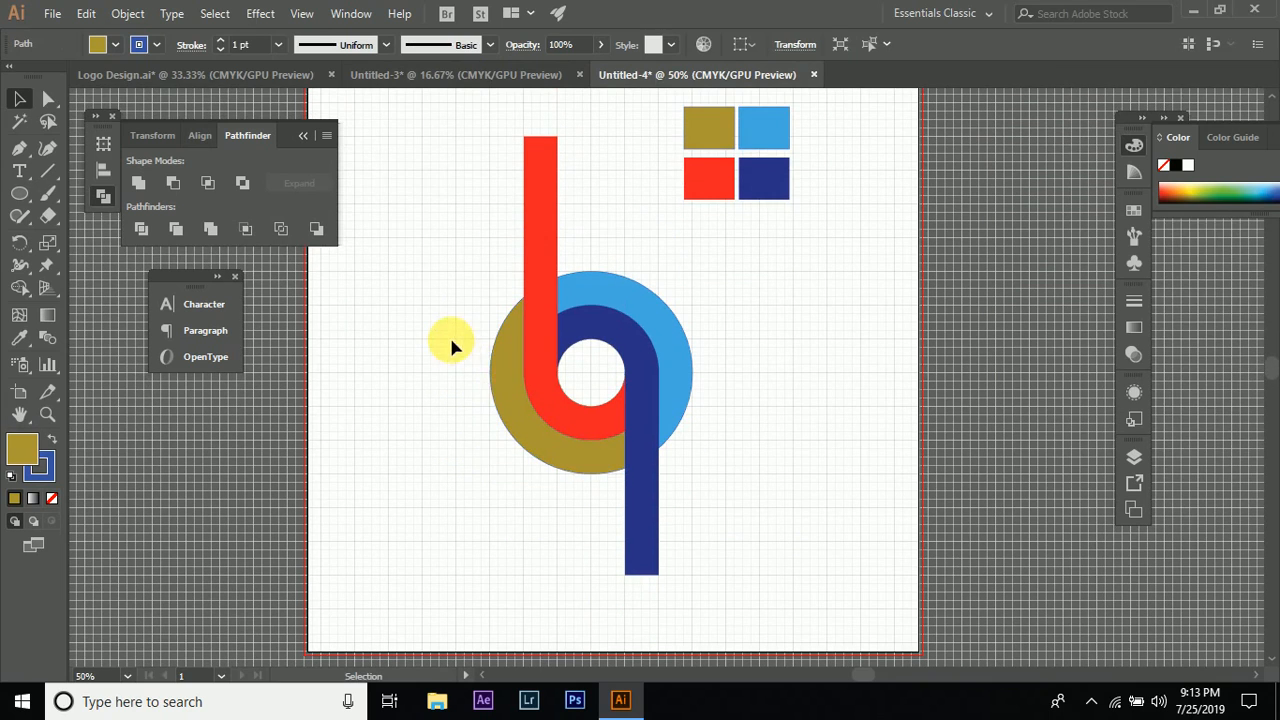
pyautogui.click(449, 345)
pyautogui.scroll(1, 531, 366)
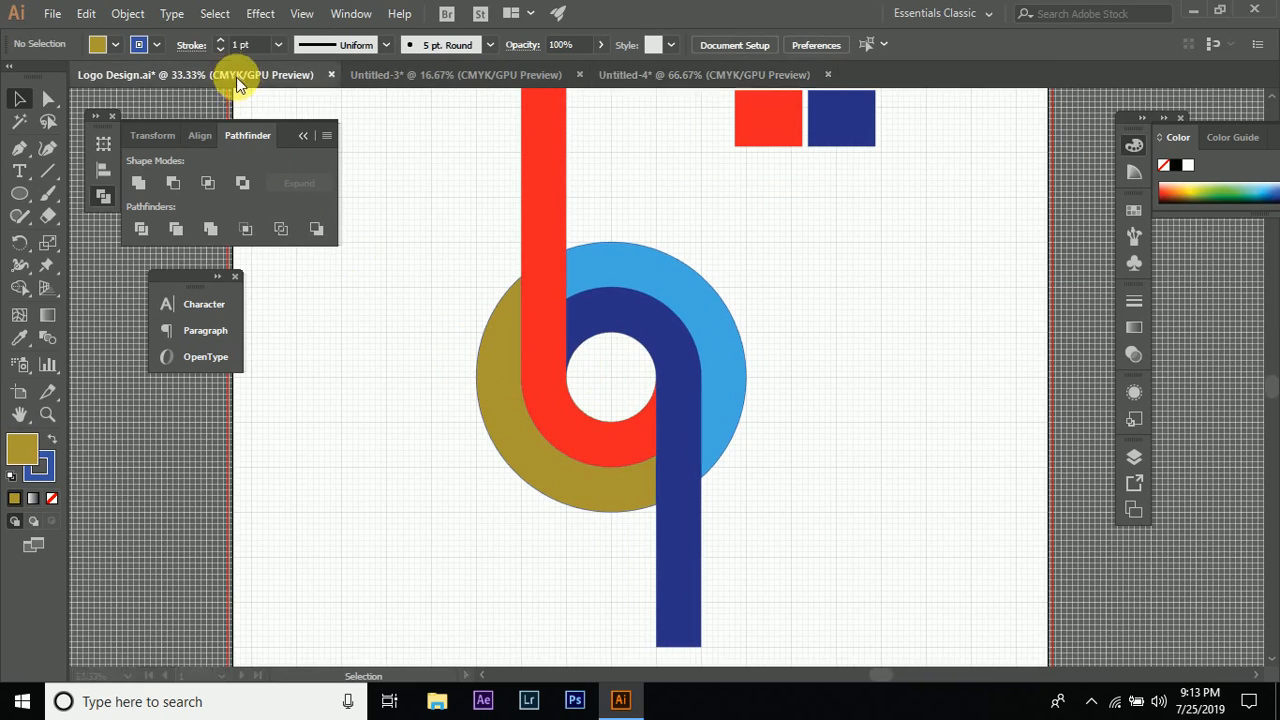
pyautogui.click(236, 77)
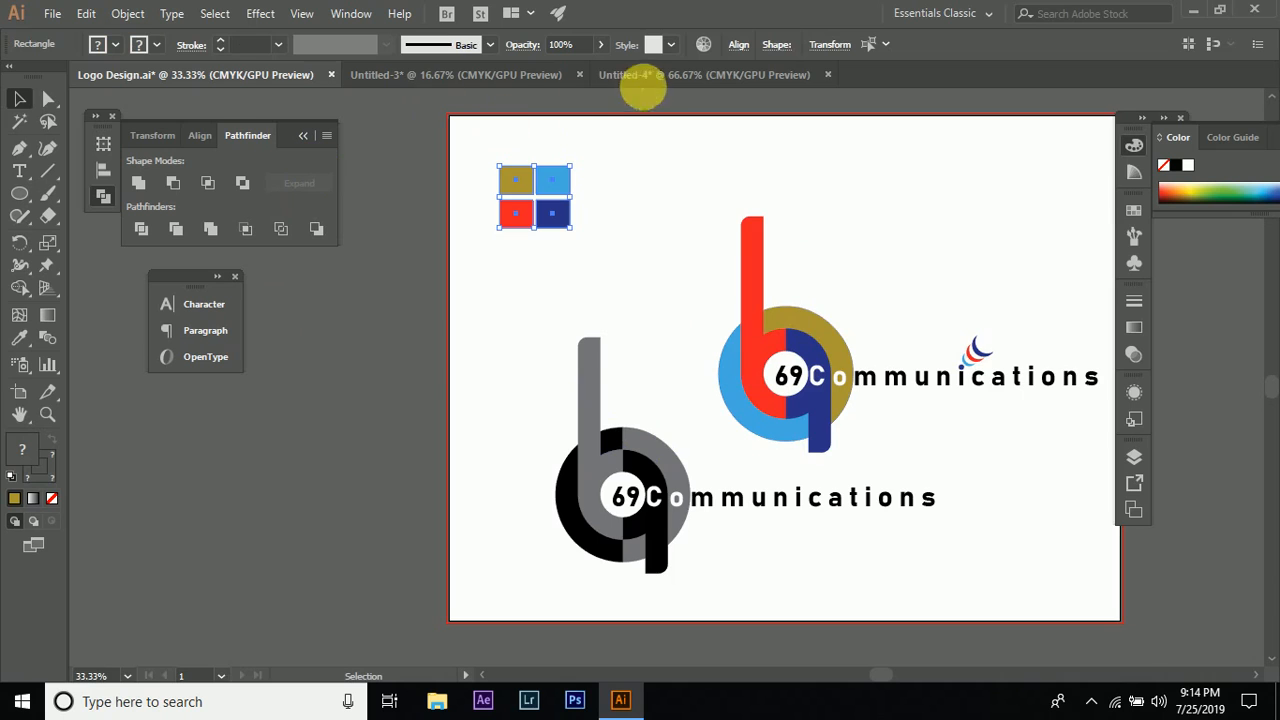
pyautogui.click(642, 75)
# - Check the gold ring band and the red and navy stems by selecting them, and examine the navy stem's lower end closely
pyautogui.click(613, 364)
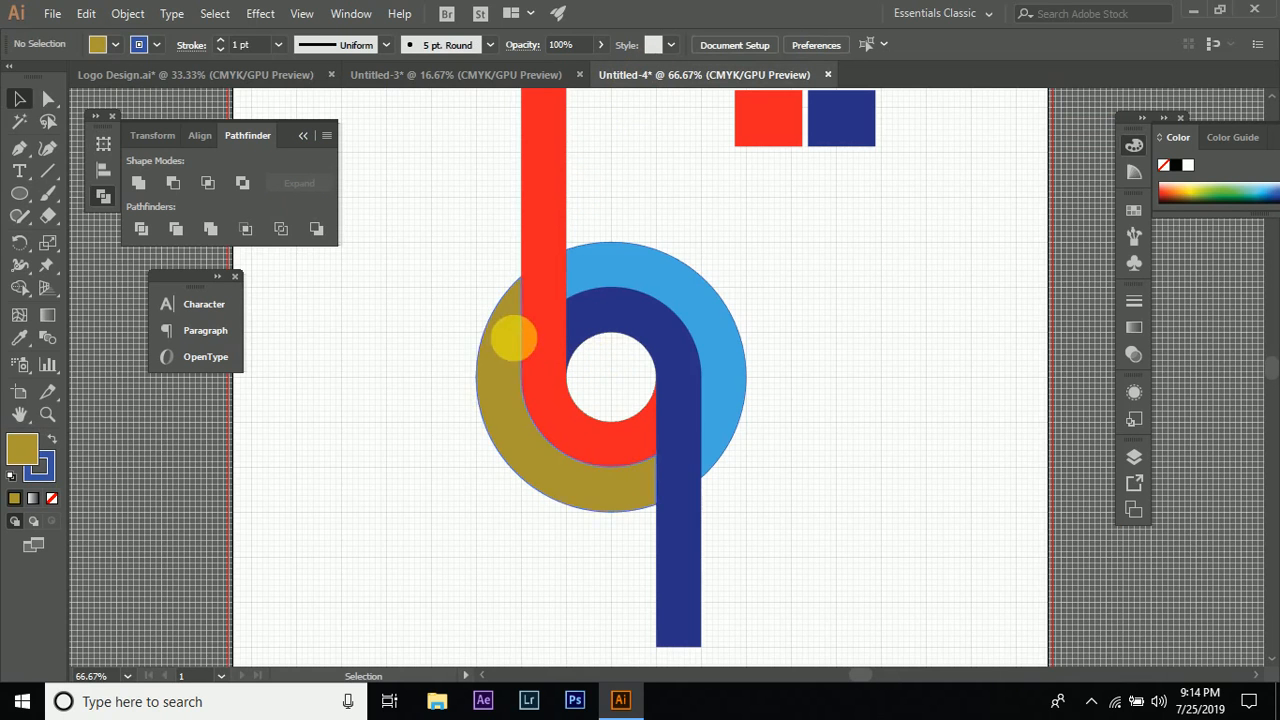
pyautogui.click(513, 340)
pyautogui.click(551, 232)
pyautogui.scroll(-2, 614, 386)
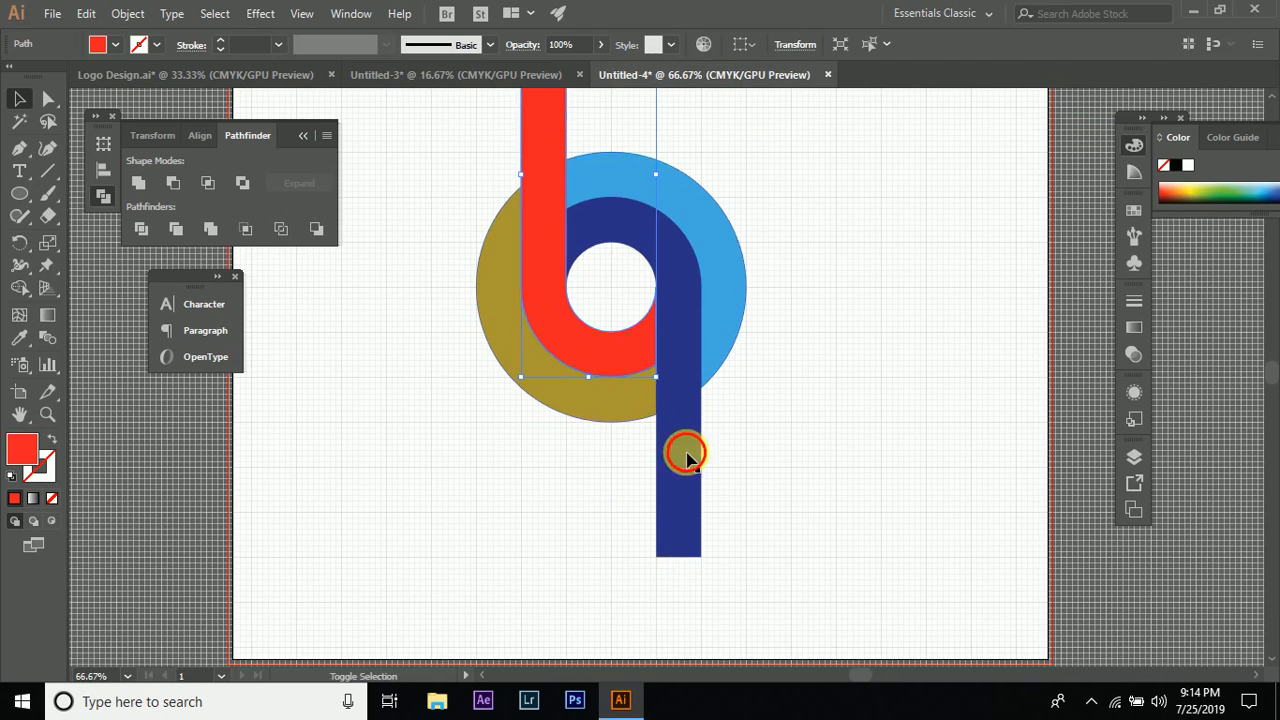
pyautogui.keyDown('shift'); pyautogui.click(686, 455); pyautogui.keyUp('shift')
pyautogui.click(483, 433)
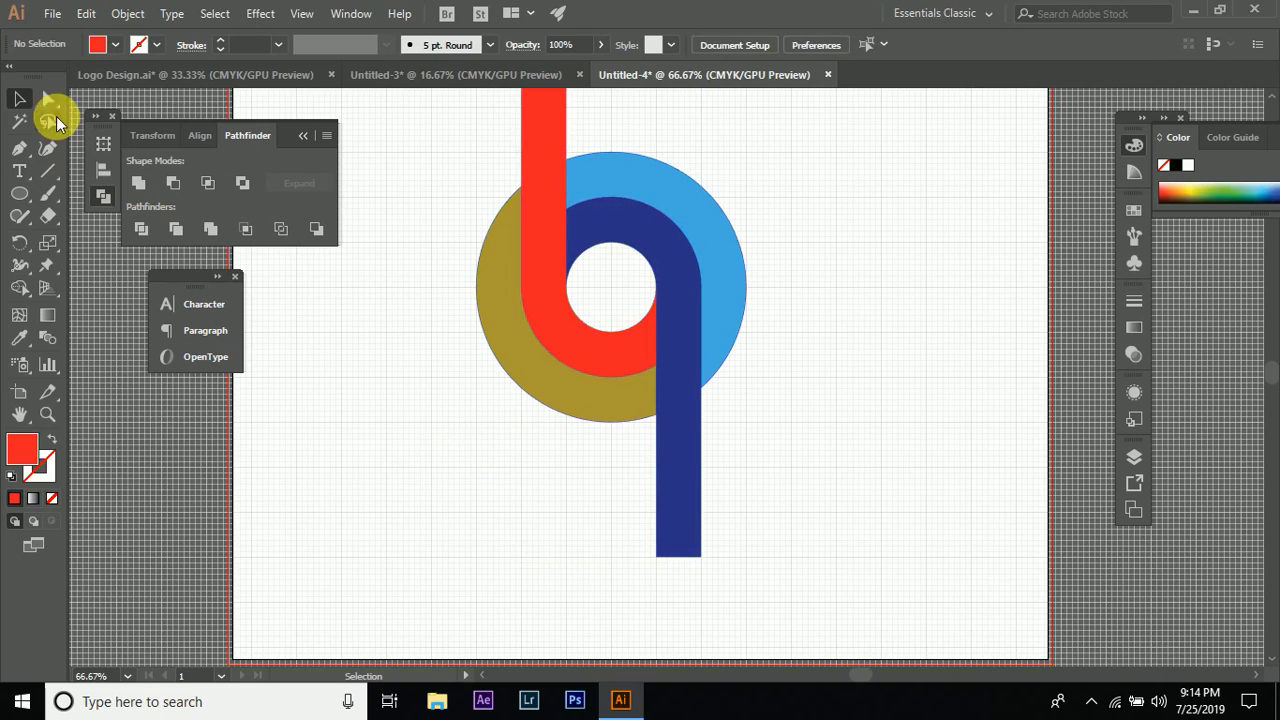
pyautogui.scroll(-3, 666, 420)
pyautogui.click(677, 389)
pyautogui.scroll(3, 694, 357)
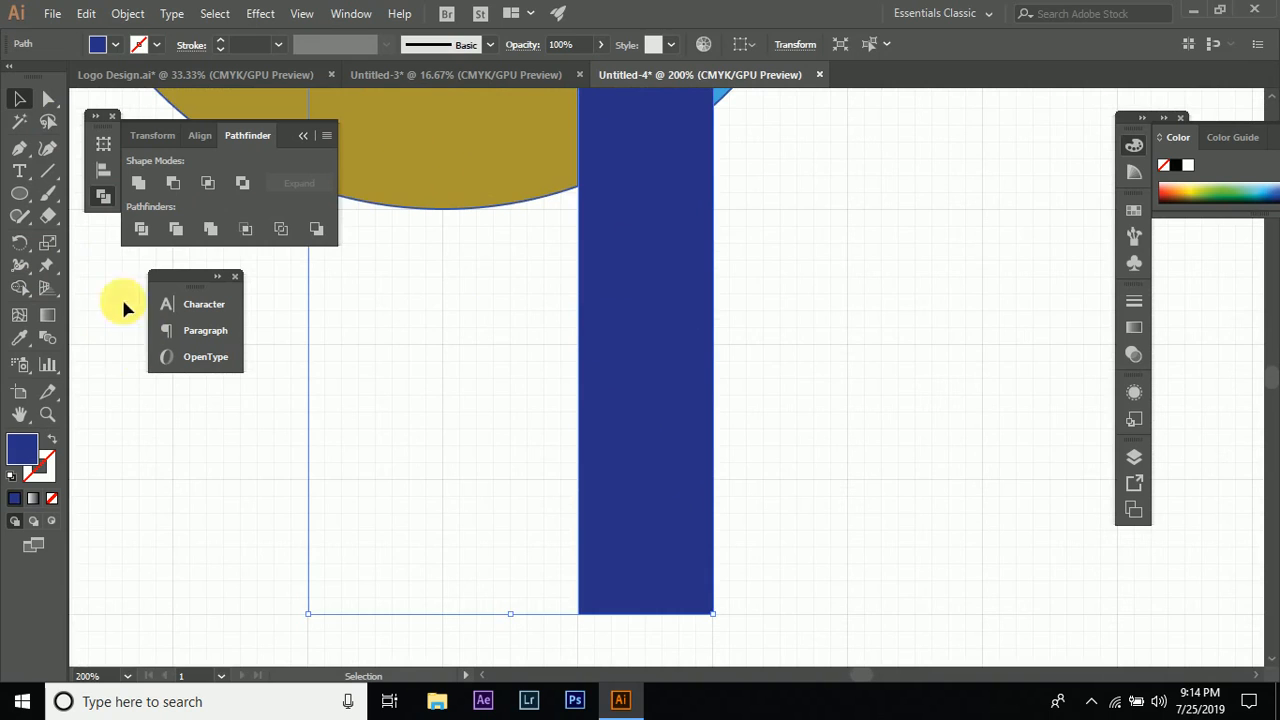
pyautogui.click(214, 487)
pyautogui.scroll(-2, 468, 390)
pyautogui.scroll(3, 475, 400)
pyautogui.hscroll(-3, 478, 402)
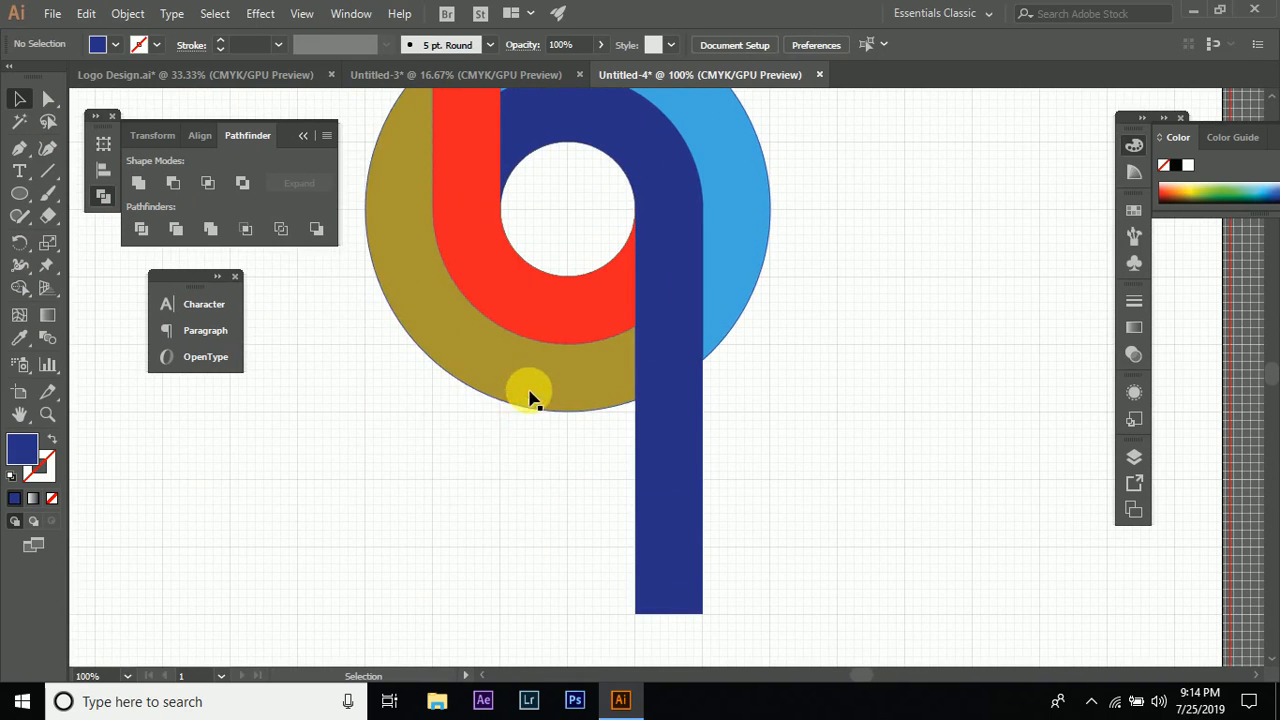
pyautogui.moveTo(506, 395); pyautogui.dragTo(421, 487)
pyautogui.hotkey('ctrl', 'z')
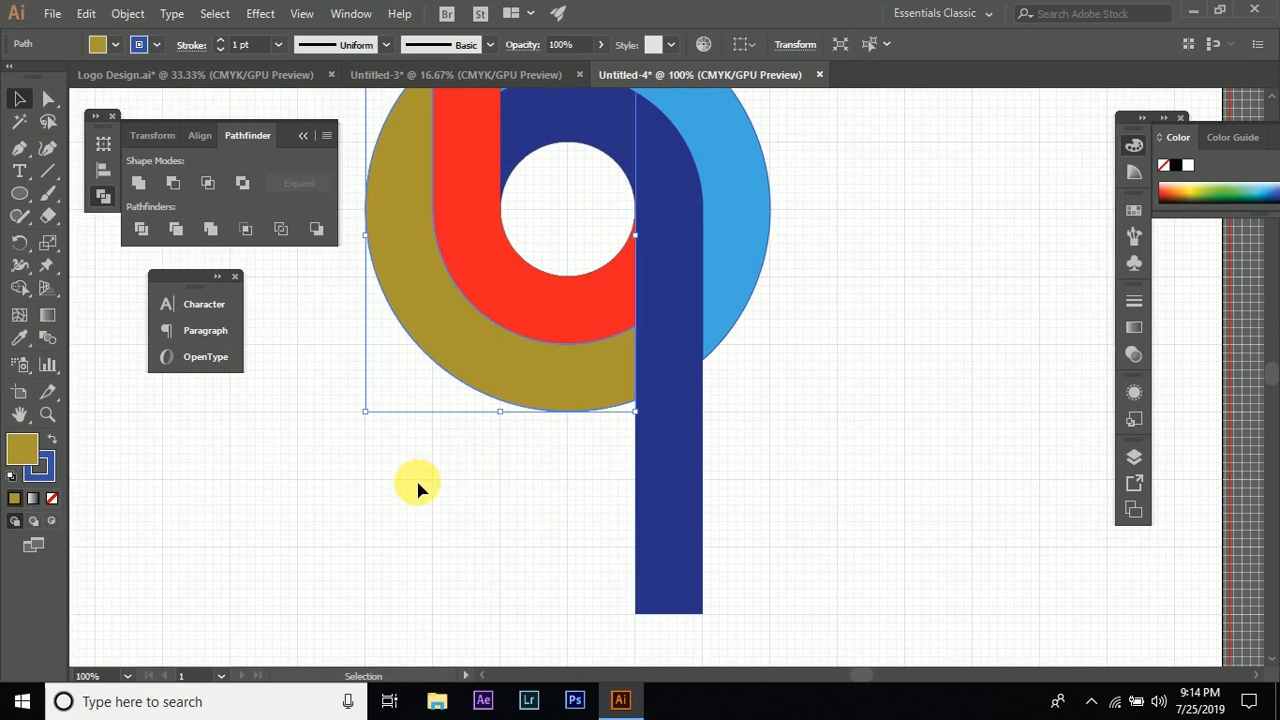
# - Draw a horizontal cutting line across the navy stem a short distance below the ring
pyautogui.scroll(1, 490, 480)
pyautogui.click(680, 509)
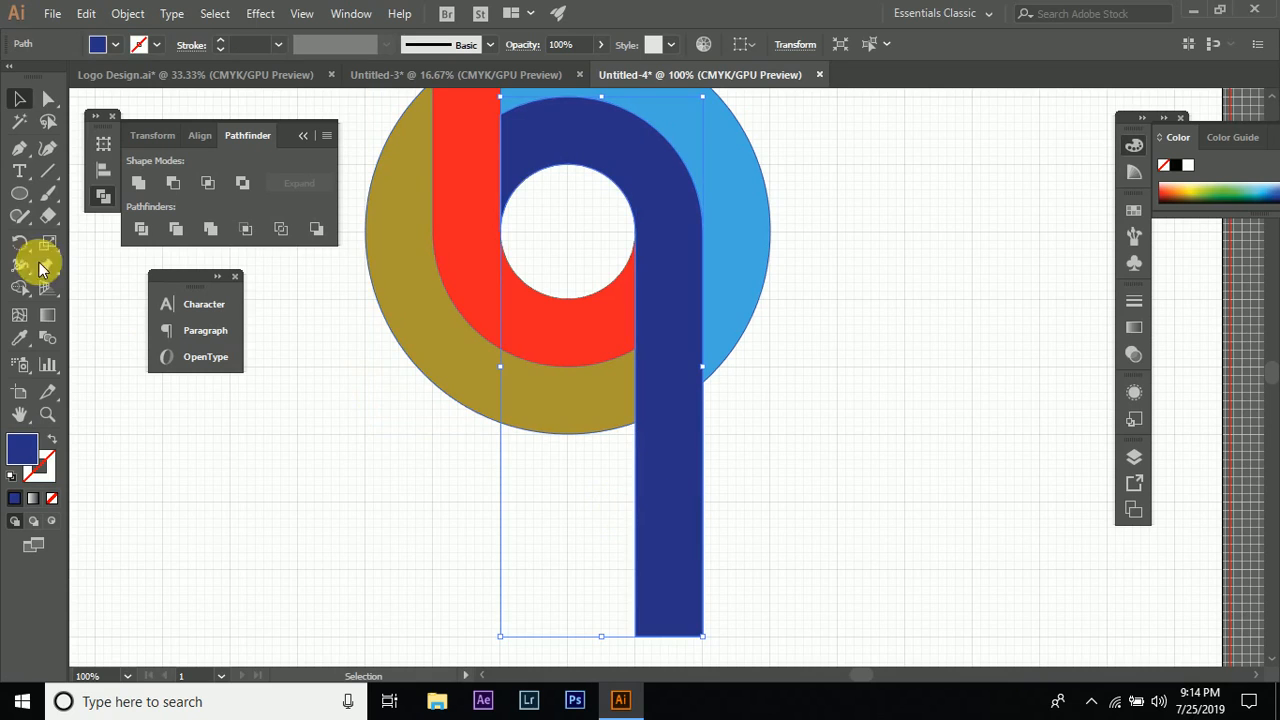
pyautogui.click(48, 171)
pyautogui.scroll(-3, 290, 365)
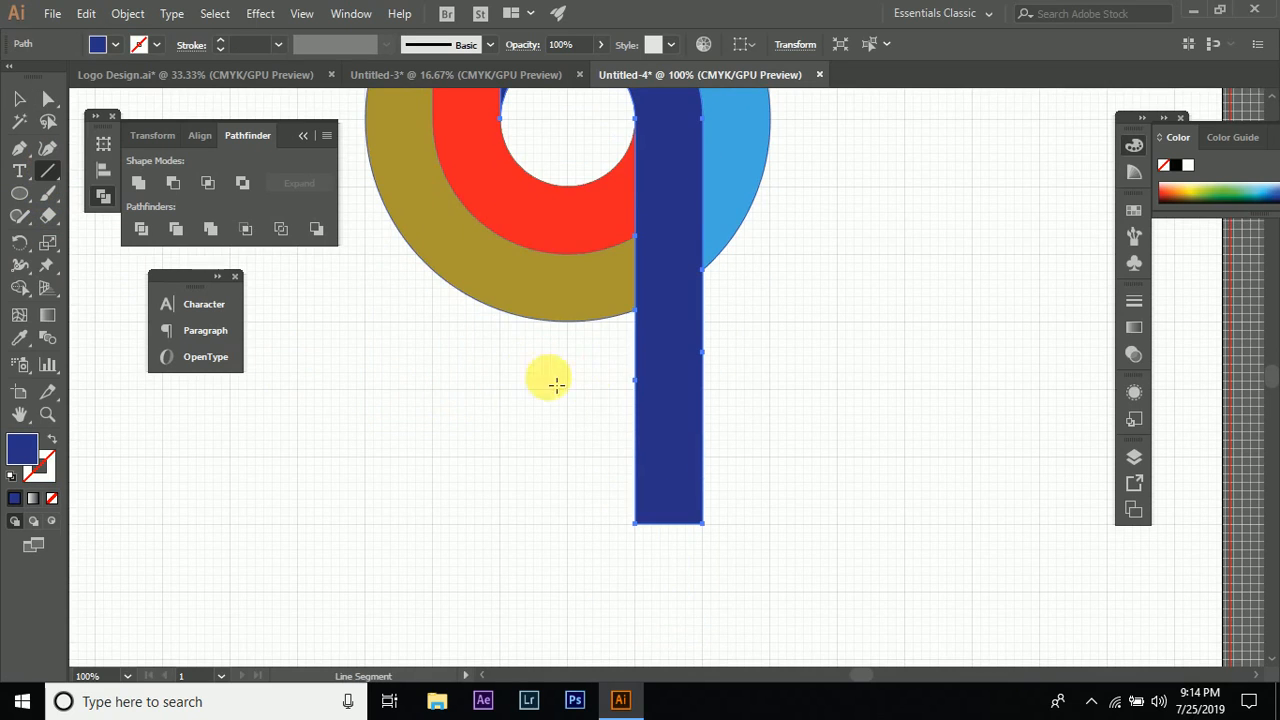
pyautogui.moveTo(593, 372)
pyautogui.mouseDown()
pyautogui.moveTo(807, 372)
pyautogui.moveTo(796, 371)
pyautogui.mouseUp()
# - Shorten the navy stem by removing the part below the cutting line and the leftover line ends with Shape Builder
pyautogui.moveTo(605, 350); pyautogui.dragTo(771, 480)
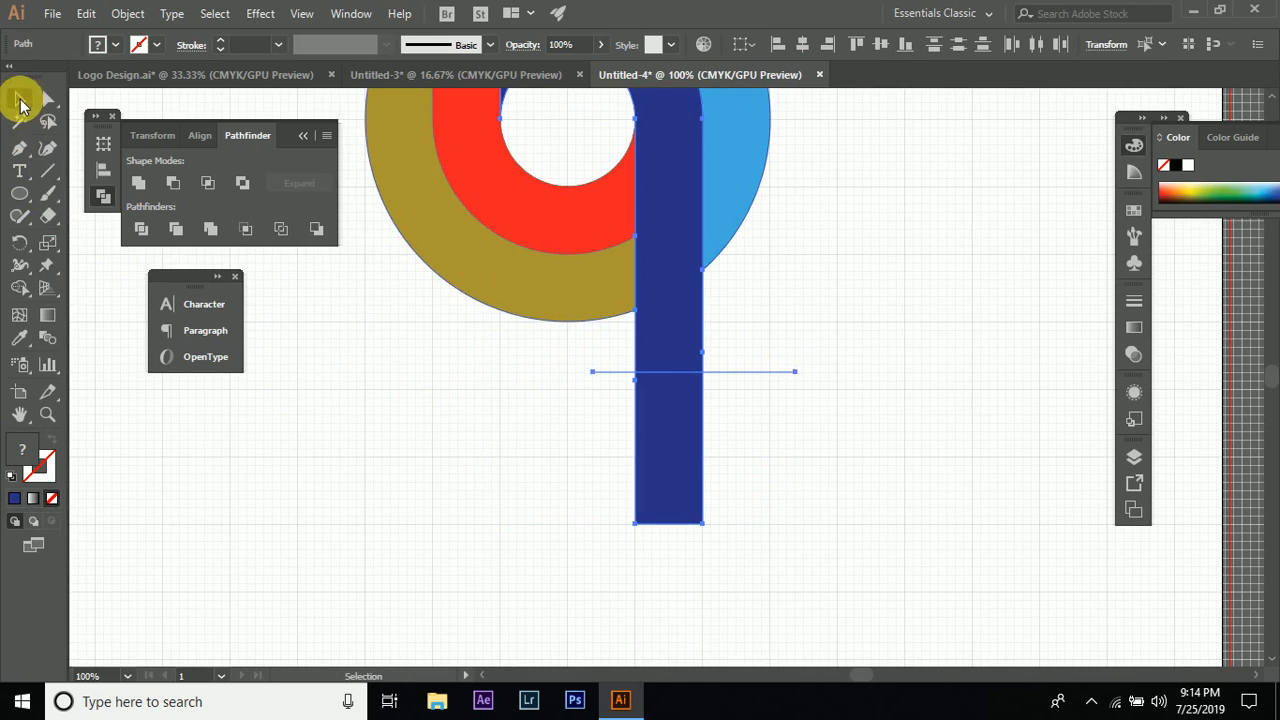
pyautogui.click(22, 104)
pyautogui.click(448, 406)
pyautogui.moveTo(565, 351); pyautogui.dragTo(746, 473)
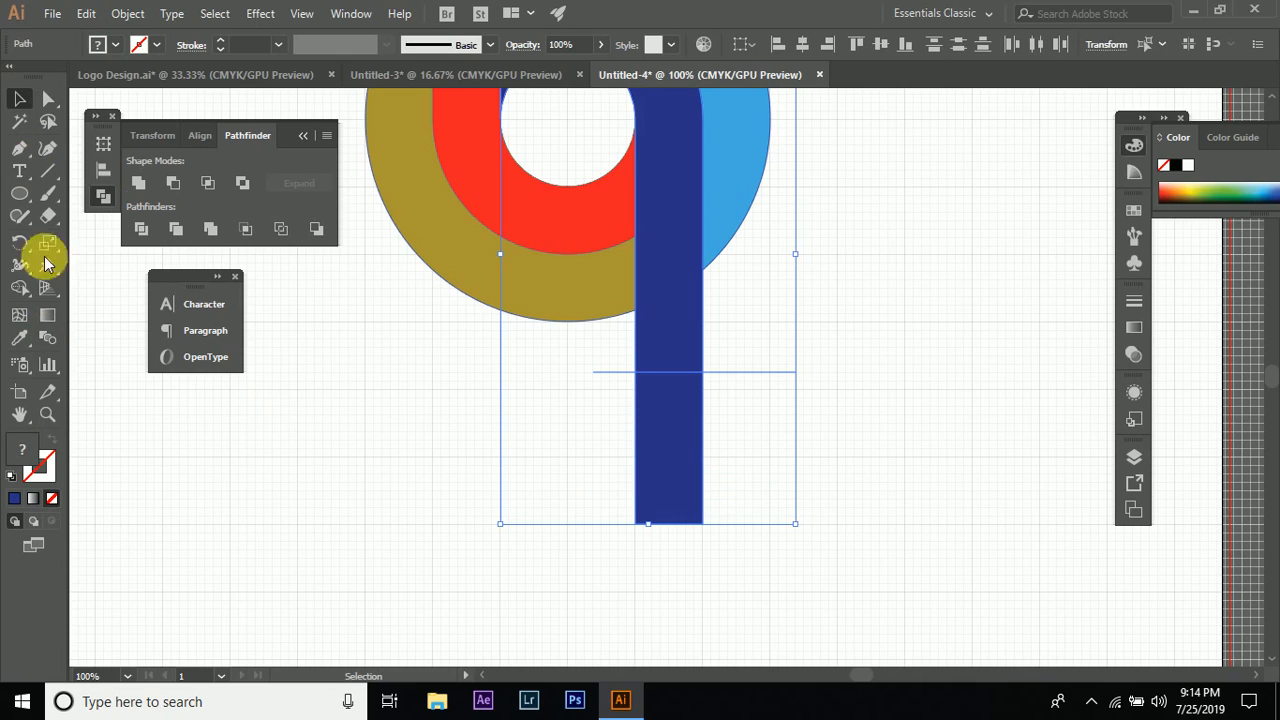
pyautogui.click(19, 287)
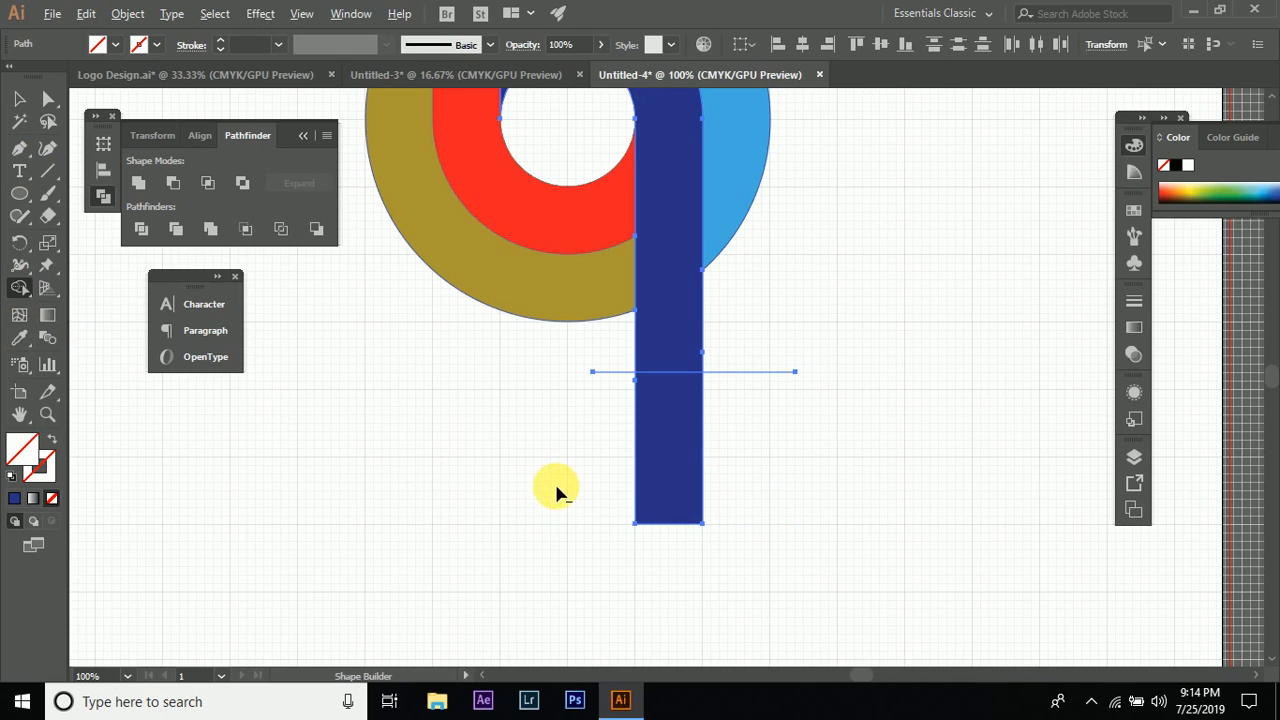
pyautogui.moveTo(546, 491)
pyautogui.keyDown('alt'); pyautogui.mouseDown()
pyautogui.moveTo(629, 466)
pyautogui.moveTo(742, 470)
pyautogui.mouseUp(); pyautogui.keyUp('alt')
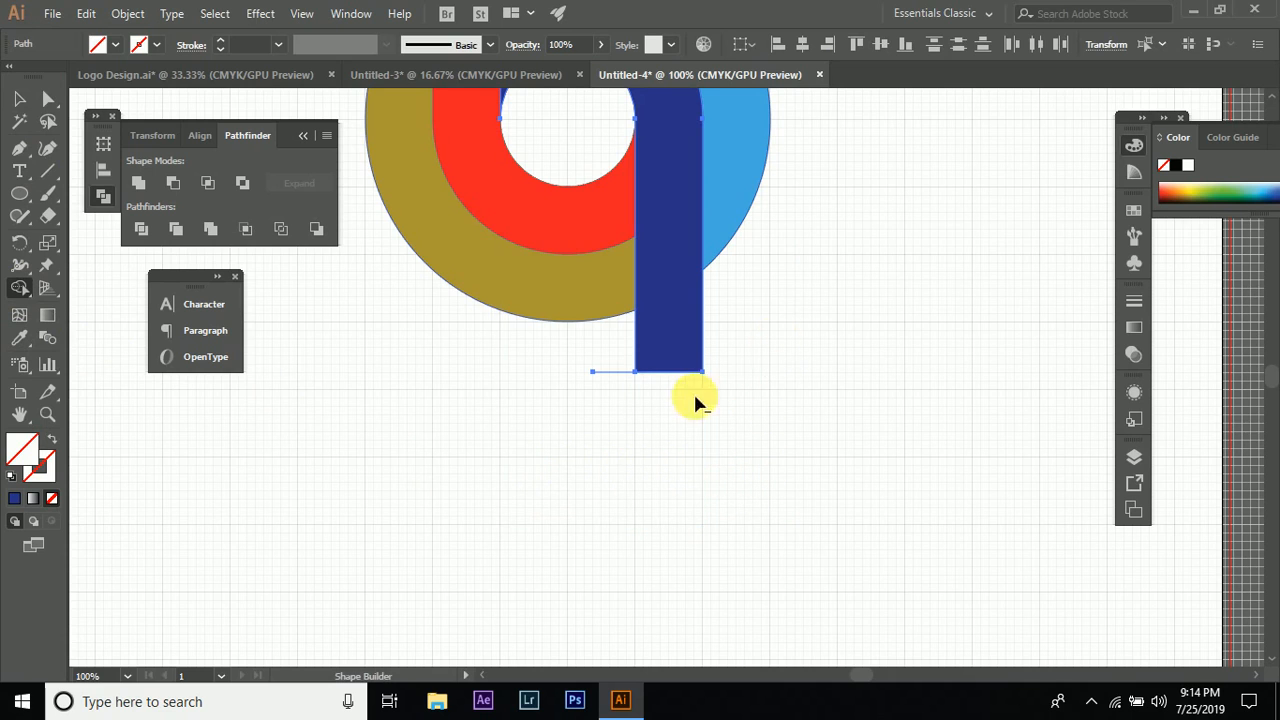
pyautogui.keyDown('alt'); pyautogui.moveTo(608, 400); pyautogui.dragTo(613, 355); pyautogui.keyUp('alt')
pyautogui.scroll(-3, 428, 342)
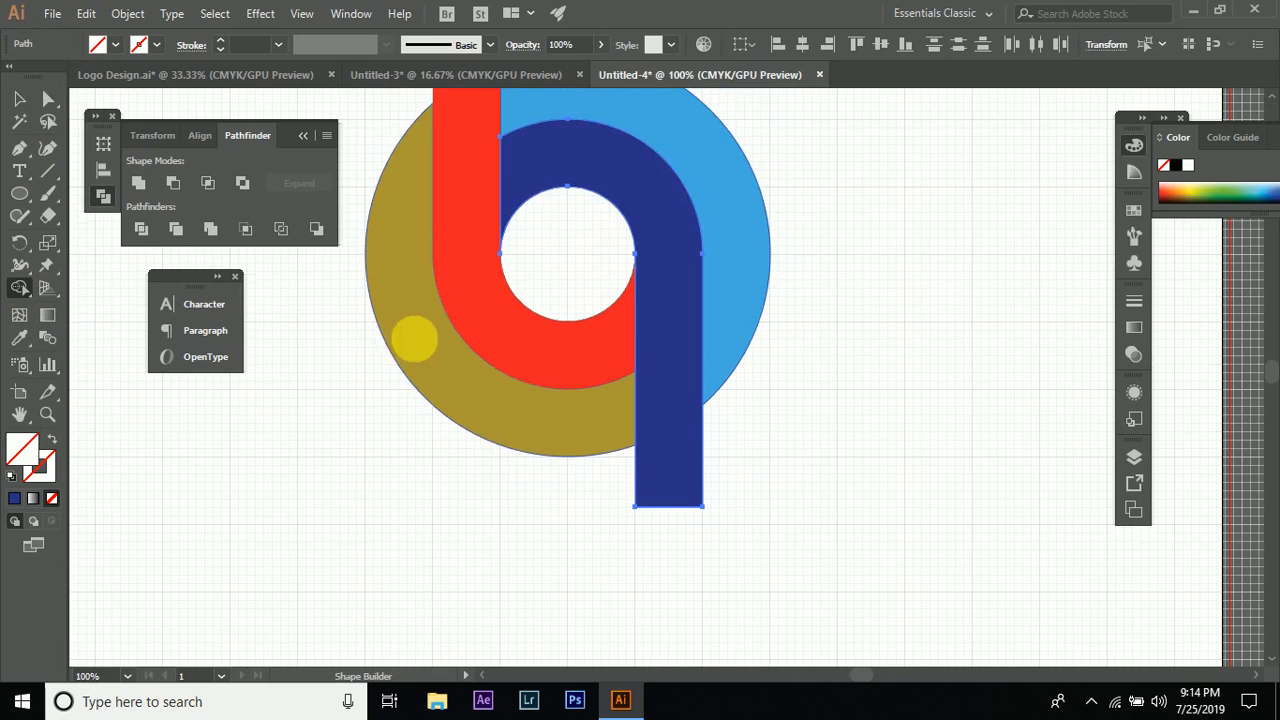
# - Draw a horizontal cutting line across the red stem, one major grid square below its top end
pyautogui.scroll(3, 423, 258)
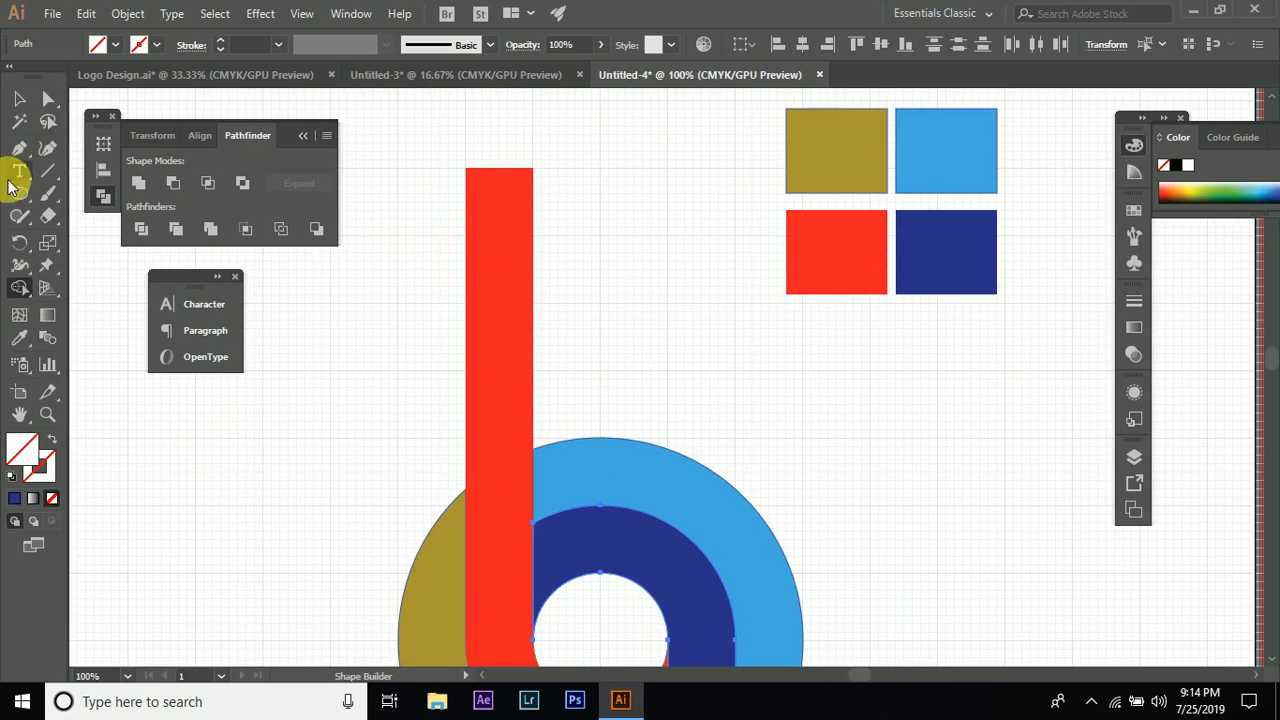
pyautogui.click(47, 172)
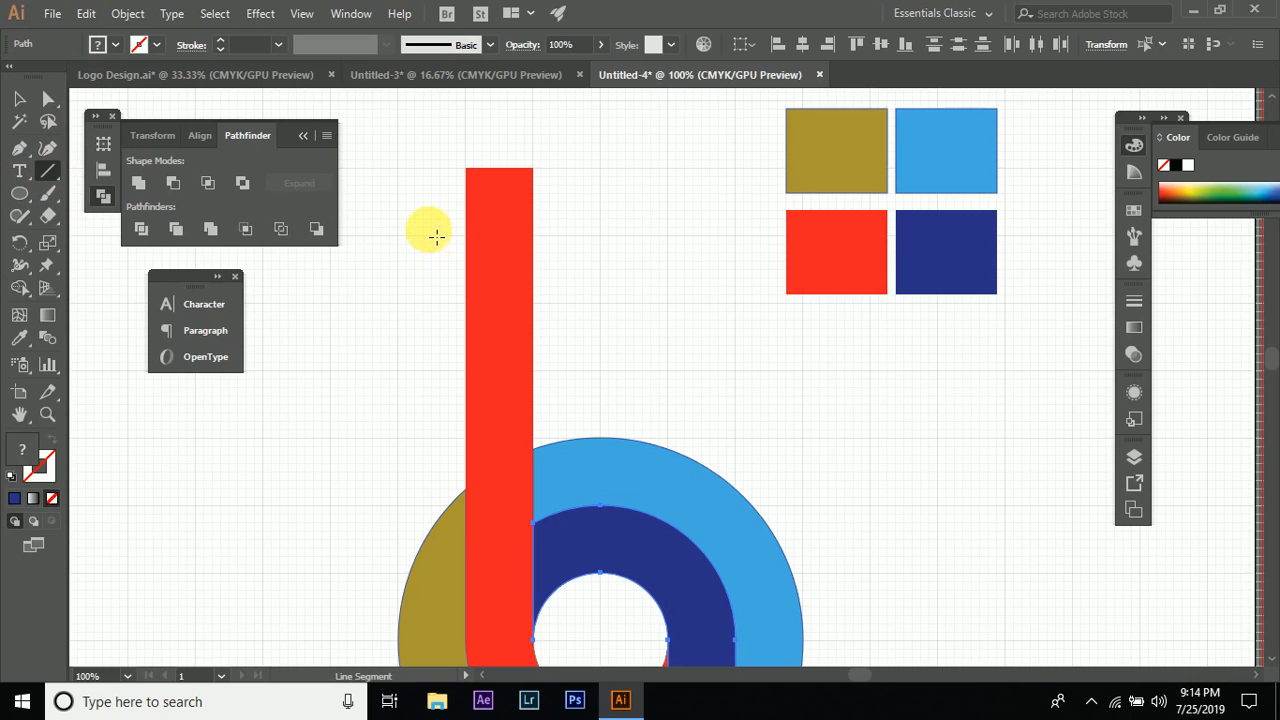
pyautogui.moveTo(424, 234); pyautogui.dragTo(576, 234)
# - Shorten the red stem by removing the part above the cutting line and the leftover line ends with Shape Builder
pyautogui.click(19, 99)
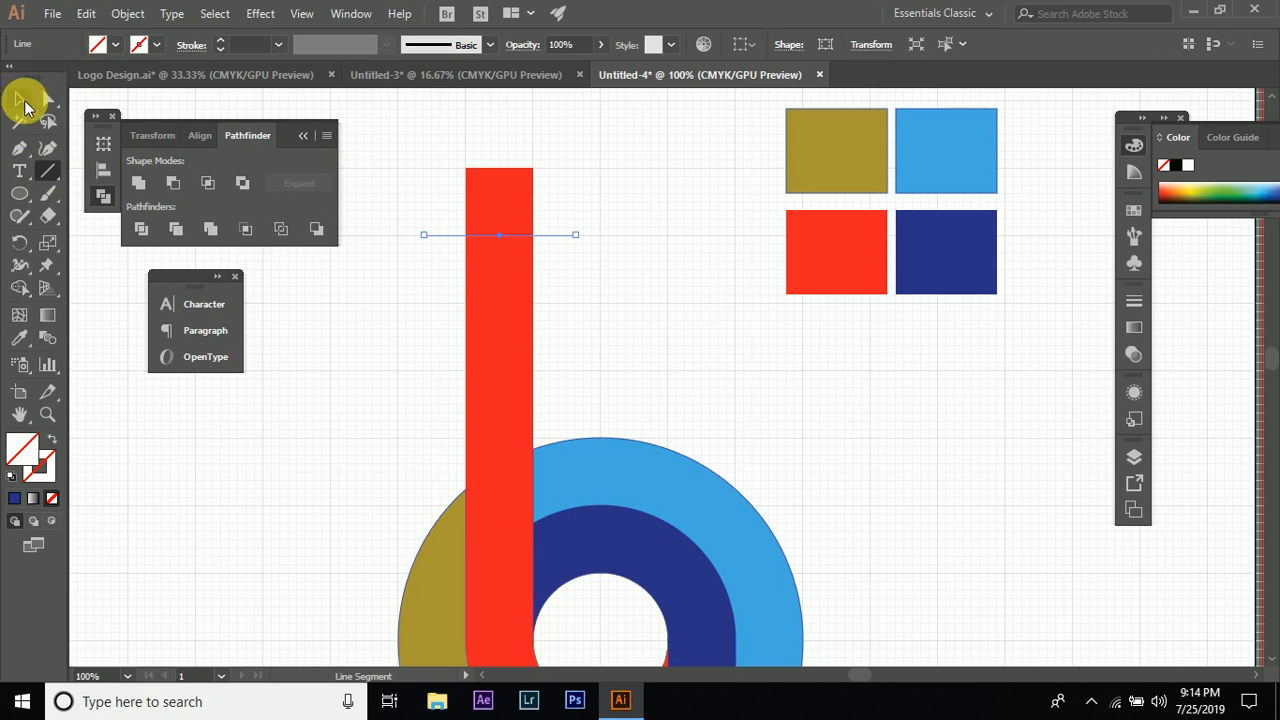
pyautogui.keyDown('shift'); pyautogui.click(520, 305); pyautogui.keyUp('shift')
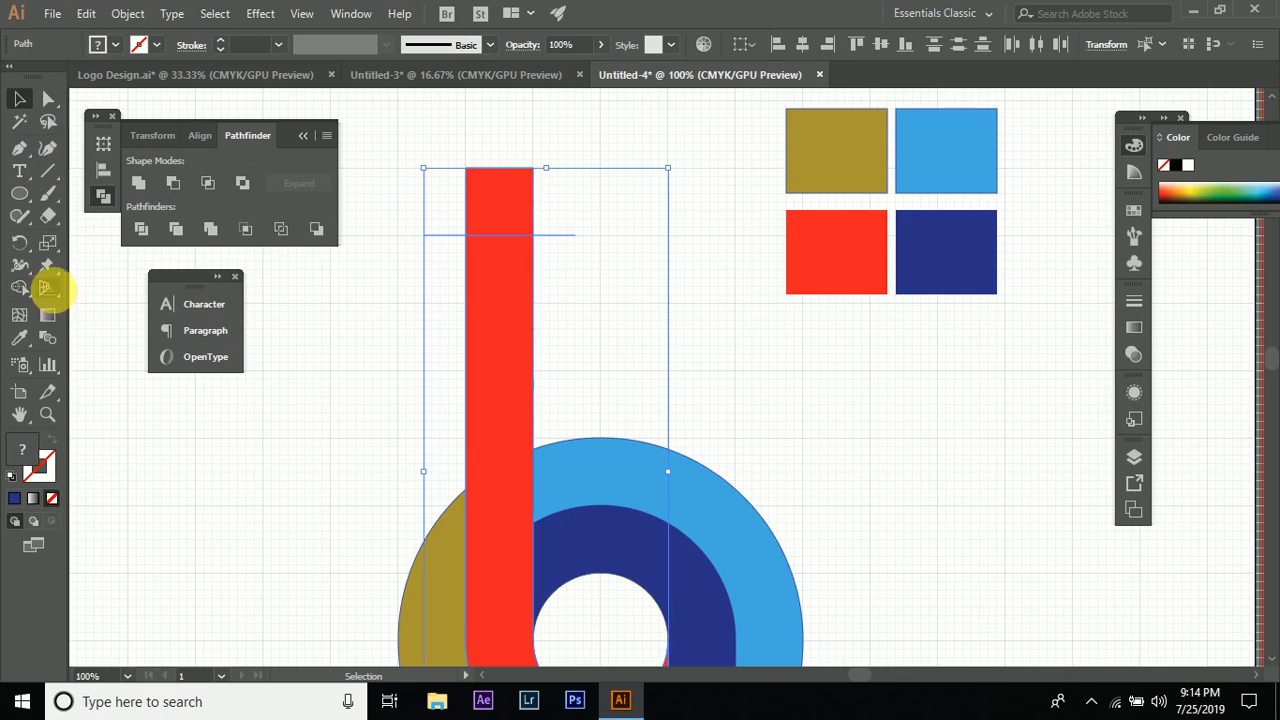
pyautogui.click(22, 288)
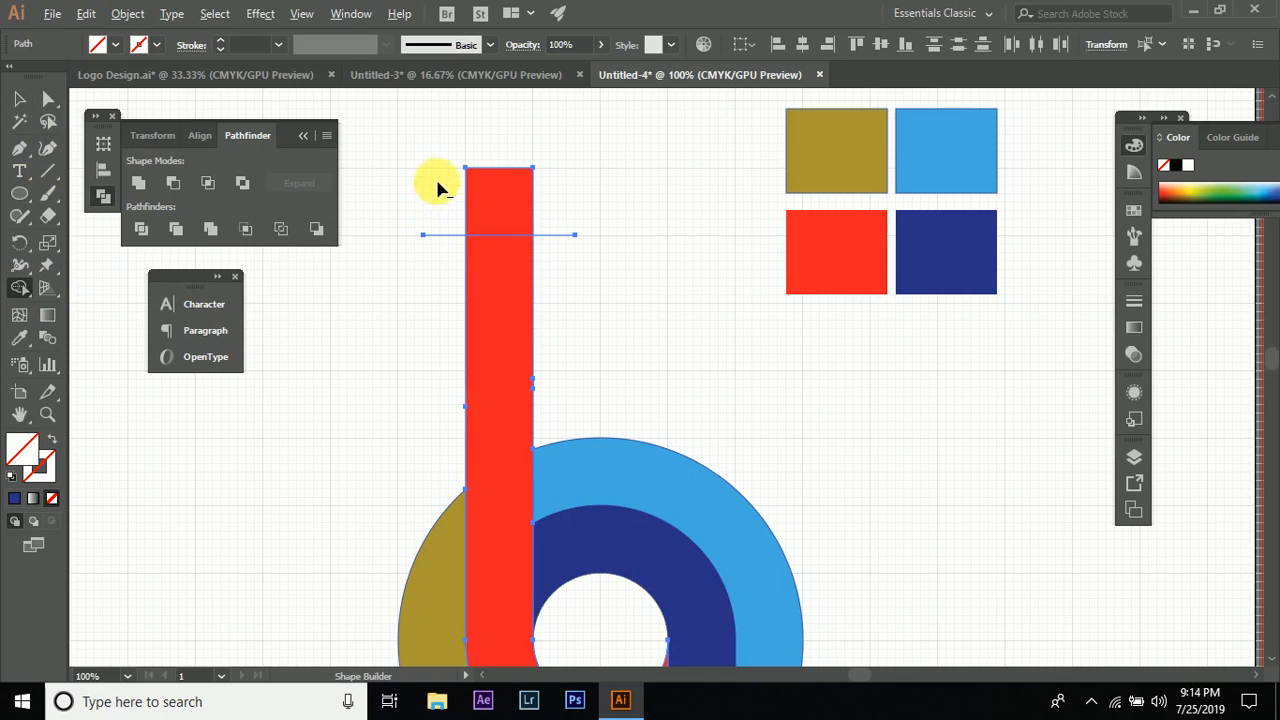
pyautogui.keyDown('alt'); pyautogui.click(505, 193); pyautogui.keyUp('alt')
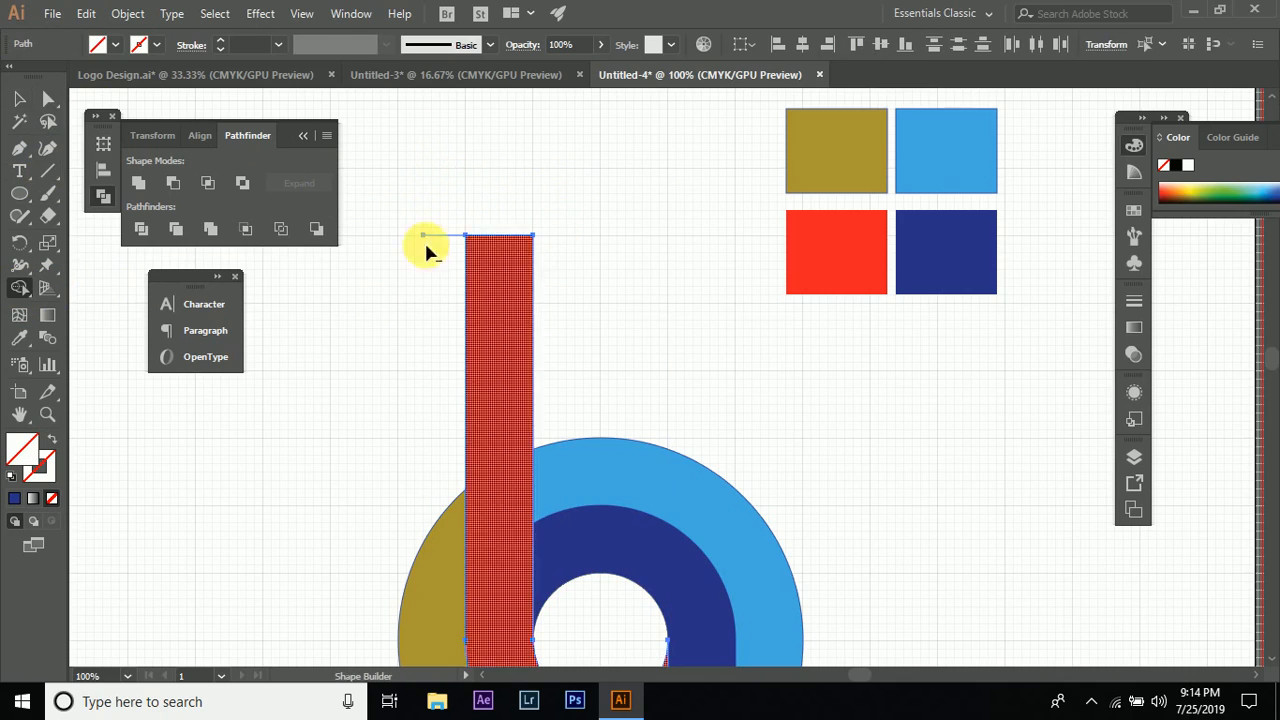
pyautogui.click(20, 99)
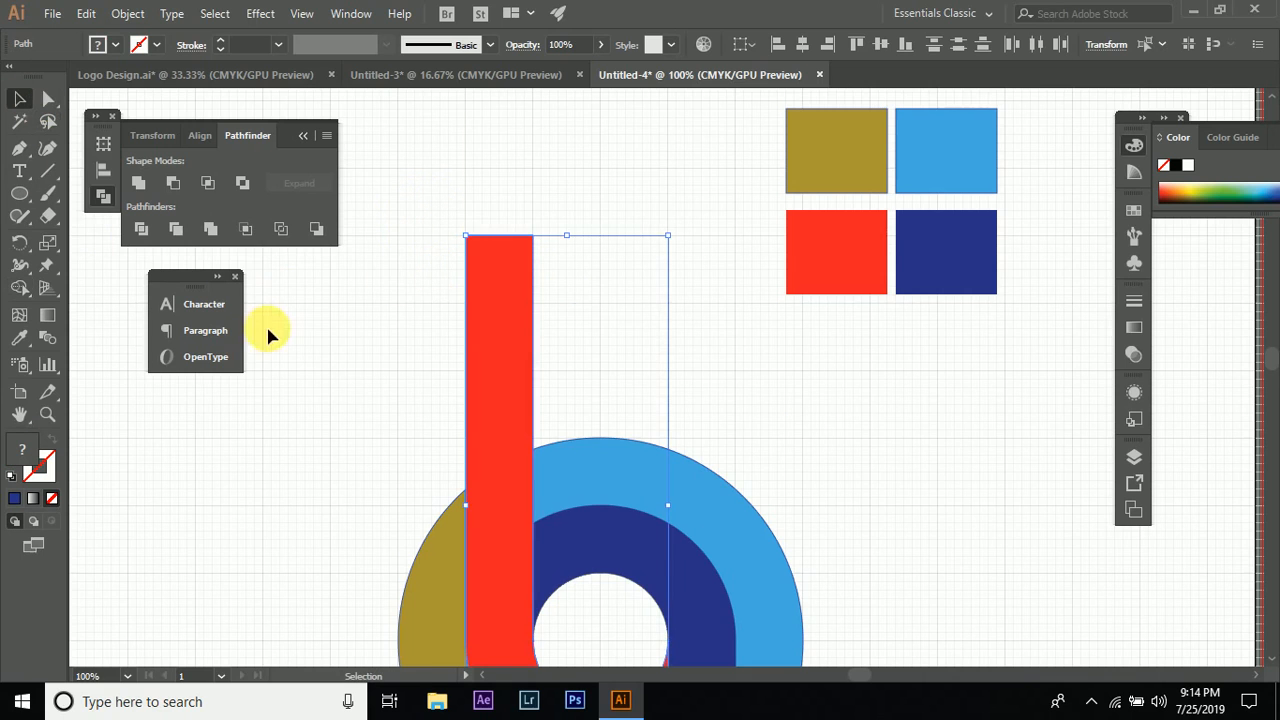
pyautogui.scroll(-2, 284, 350)
pyautogui.click(288, 358)
# - Round the lower-right corner of the navy stem to nearly half the stem's width
pyautogui.scroll(-2, 288, 358)
pyautogui.scroll(-7, 428, 399)
pyautogui.hscroll(-4, 464, 392)
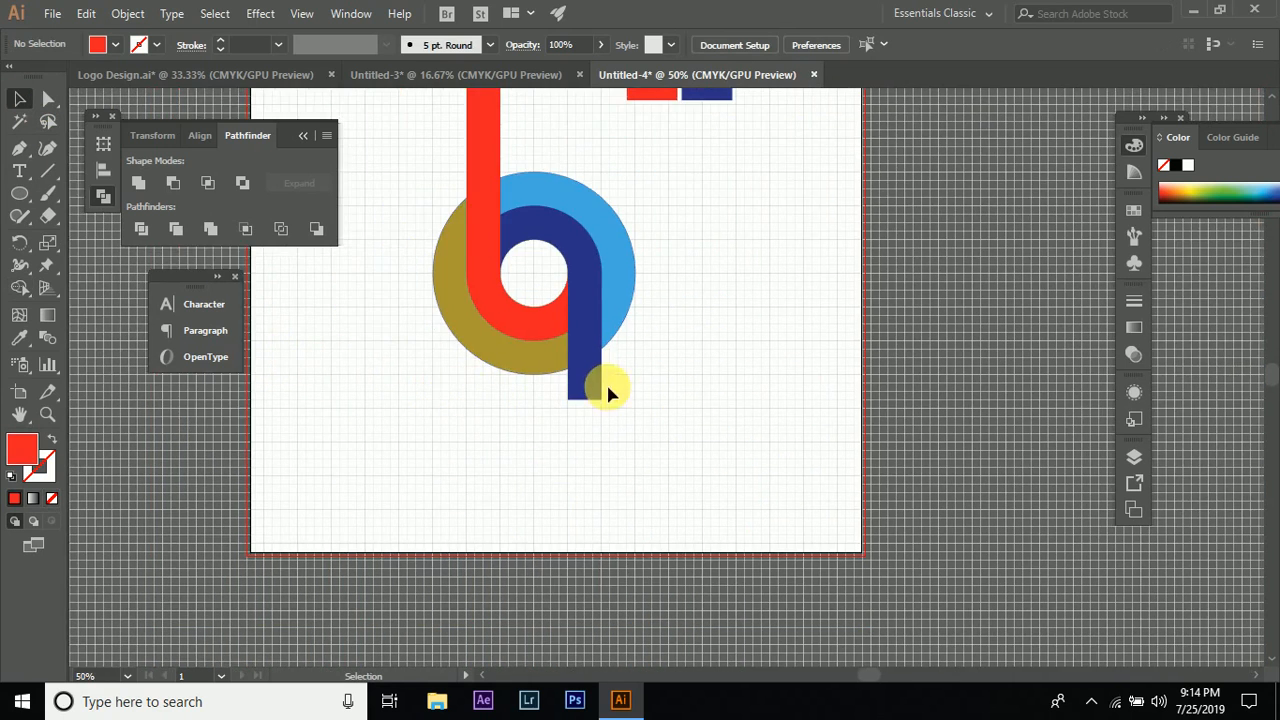
pyautogui.scroll(3, 606, 386)
pyautogui.hscroll(-3, 582, 391)
pyautogui.click(592, 428)
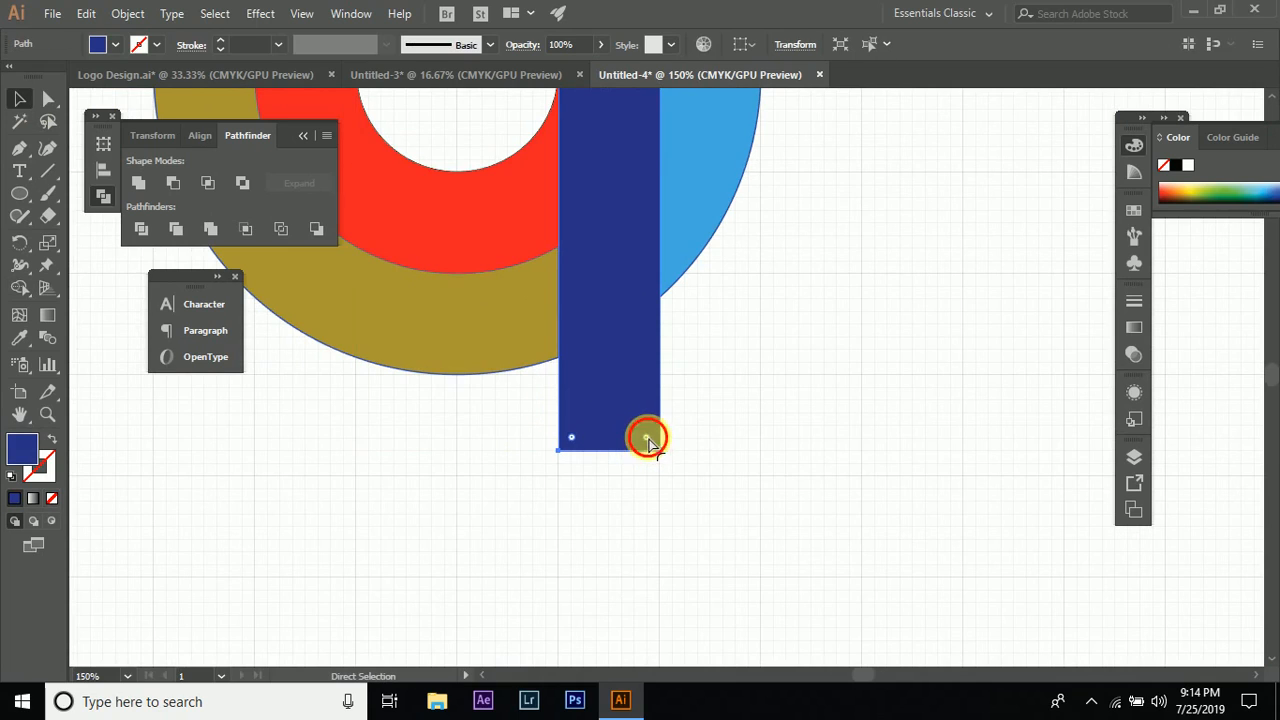
pyautogui.moveTo(648, 441); pyautogui.dragTo(617, 405)
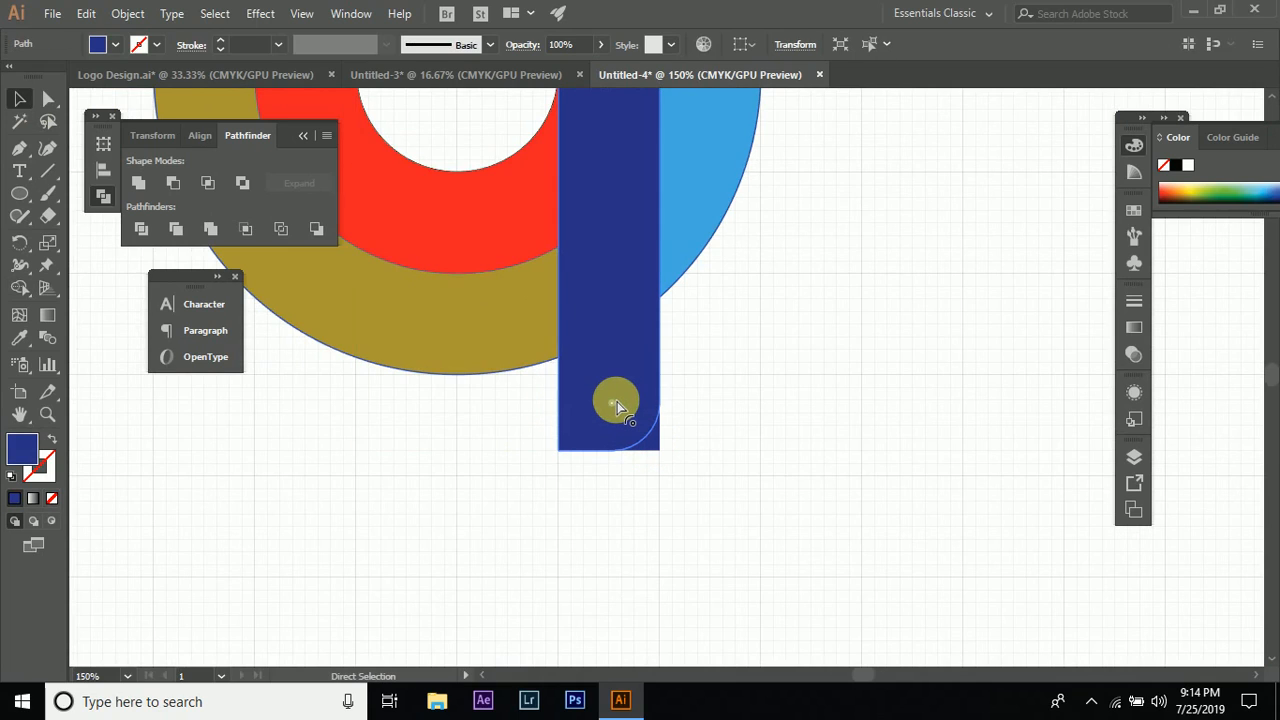
pyautogui.scroll(-3, 659, 444)
# - Round the upper-left corner of the red stem to nearly half the stem's width, like the navy stem's rounded corner
pyautogui.scroll(4, 543, 409)
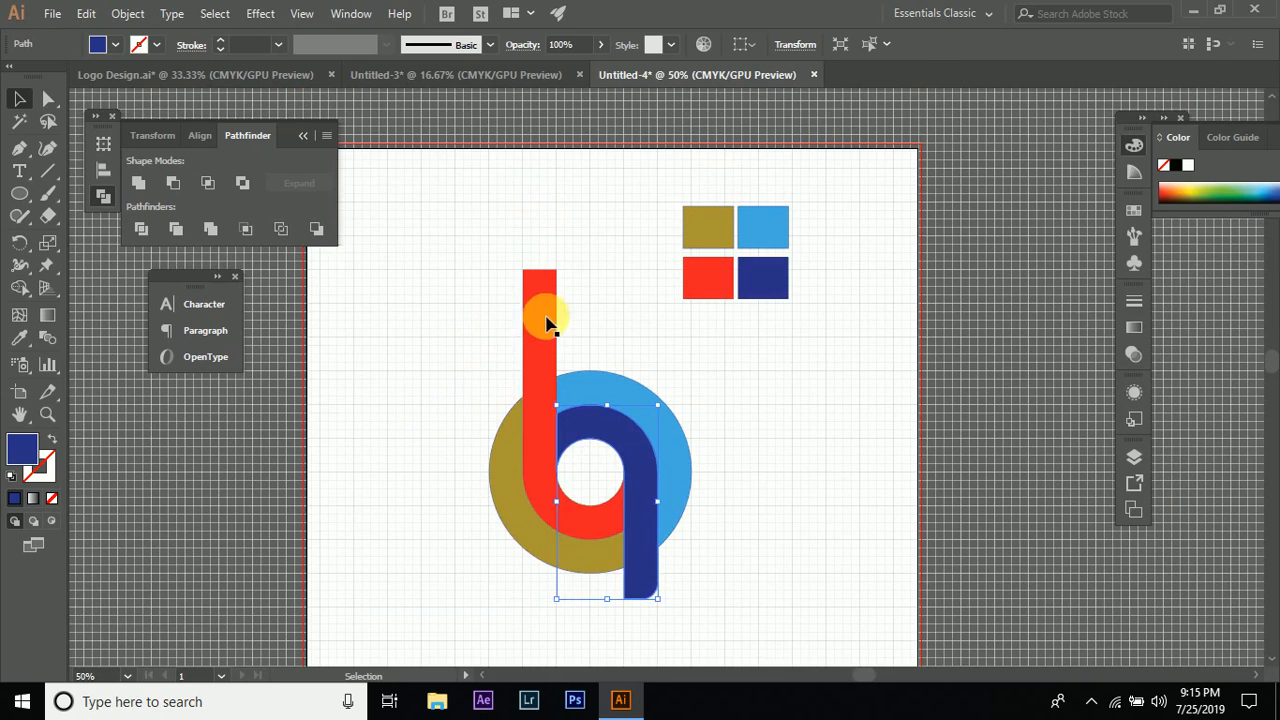
pyautogui.click(540, 300)
pyautogui.press('a')
pyautogui.hscroll(-2, 531, 283)
pyautogui.scroll(4, 614, 302)
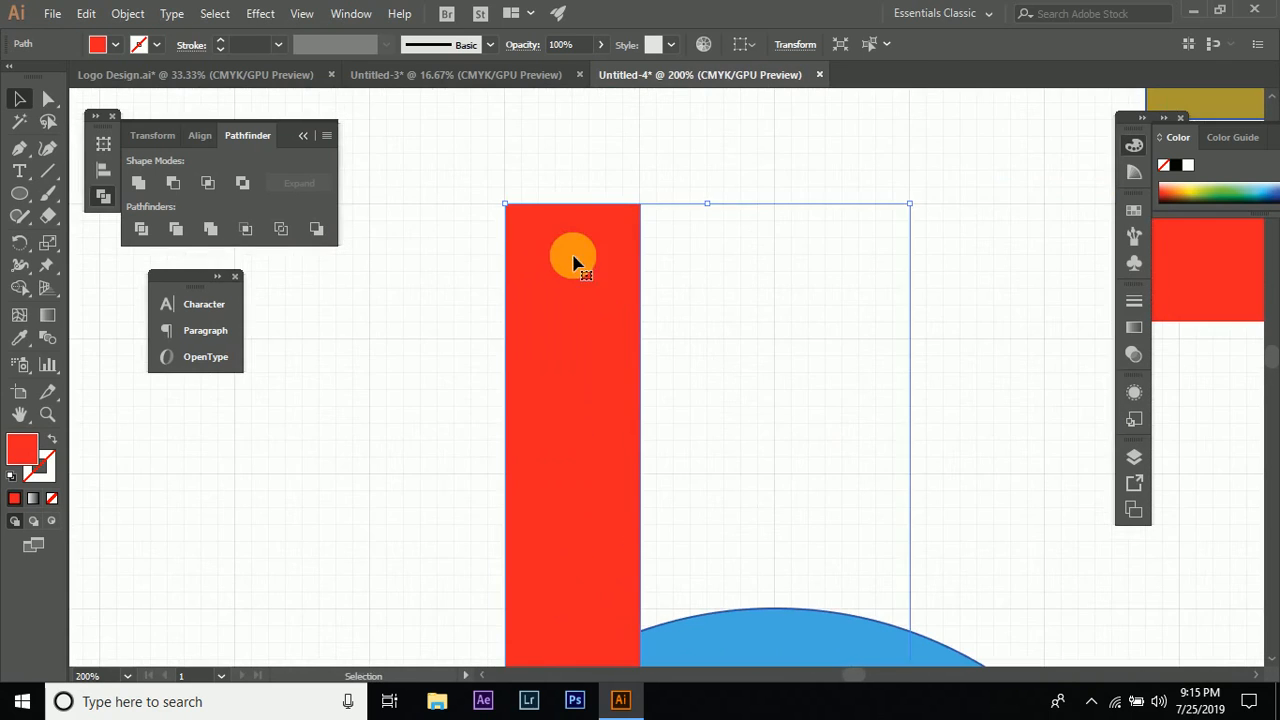
pyautogui.press('a')
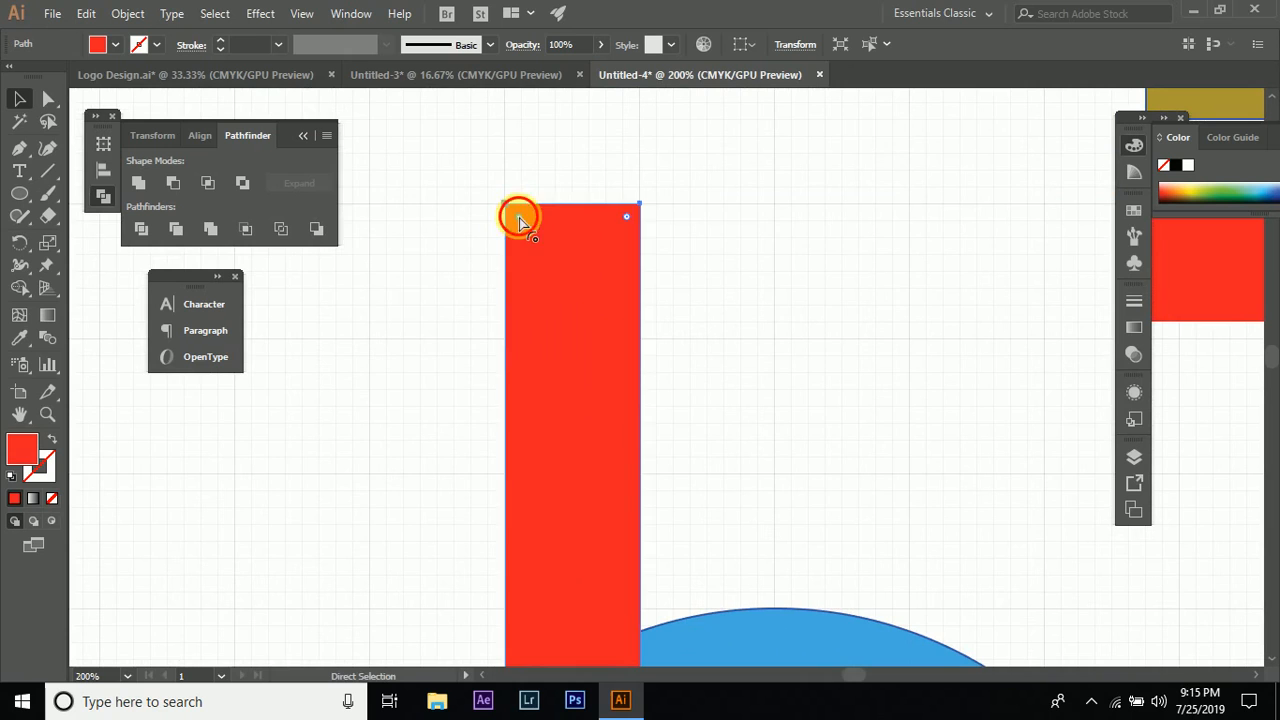
pyautogui.moveTo(518, 217); pyautogui.dragTo(563, 271)
pyautogui.press('v')
pyautogui.scroll(-4, 501, 322)
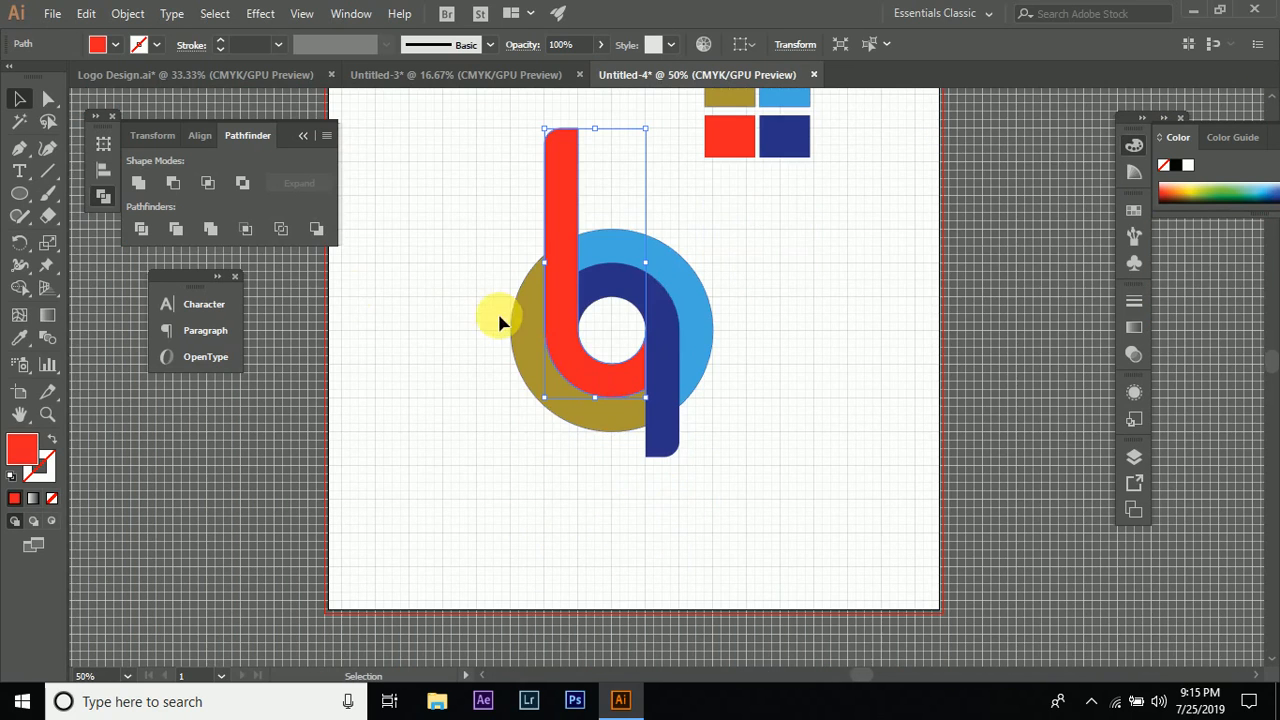
pyautogui.click(467, 410)
pyautogui.scroll(3, 619, 336)
pyautogui.scroll(-3, 371, 536)
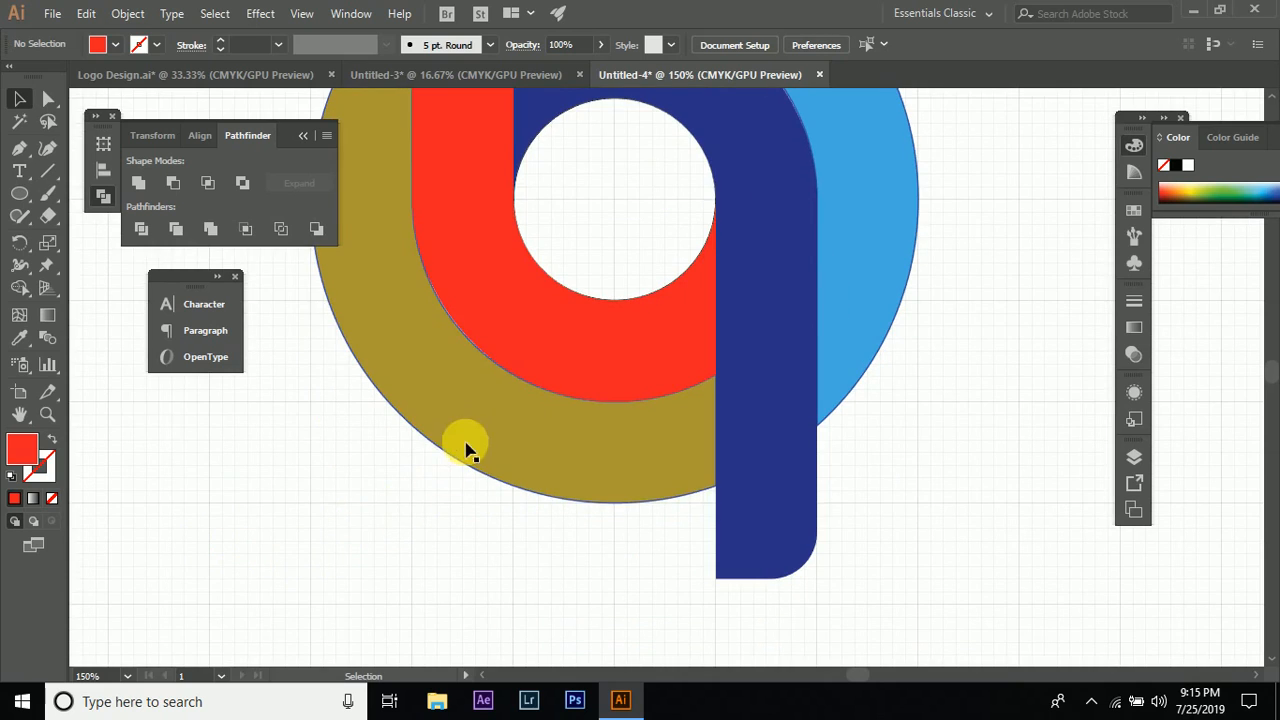
pyautogui.click(465, 445)
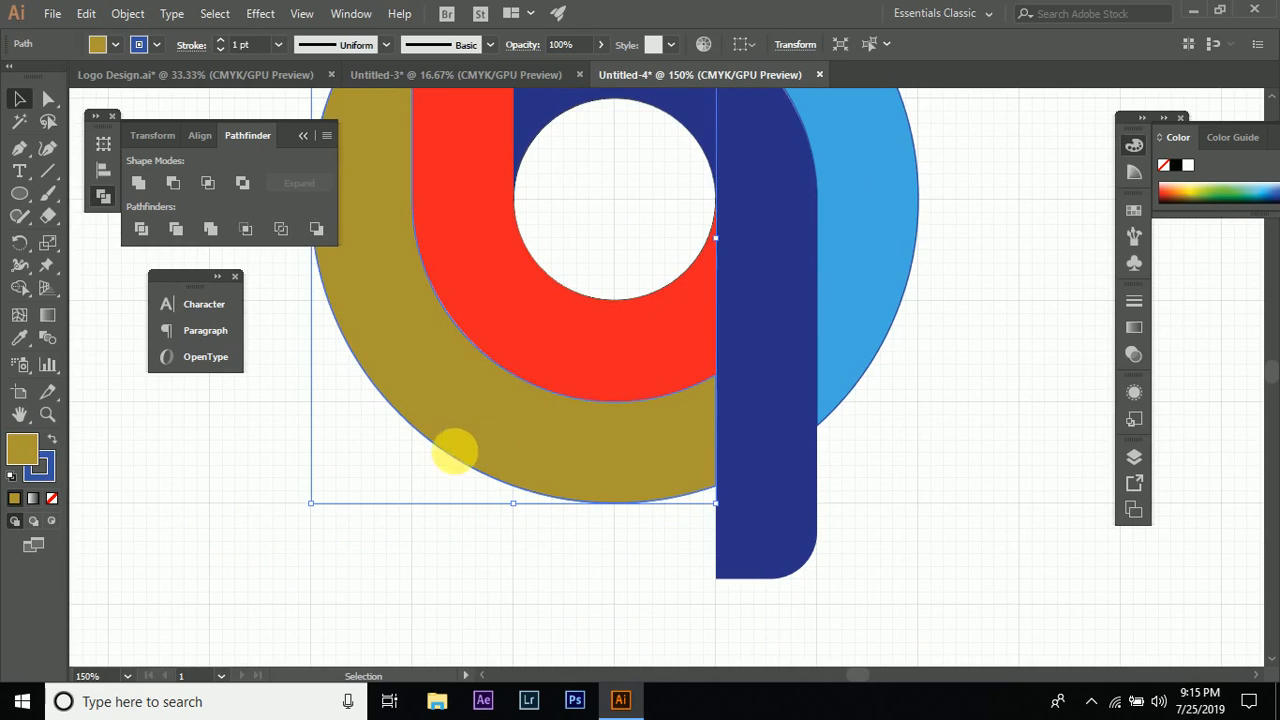
pyautogui.moveTo(455, 452); pyautogui.dragTo(342, 552)
pyautogui.click(151, 528)
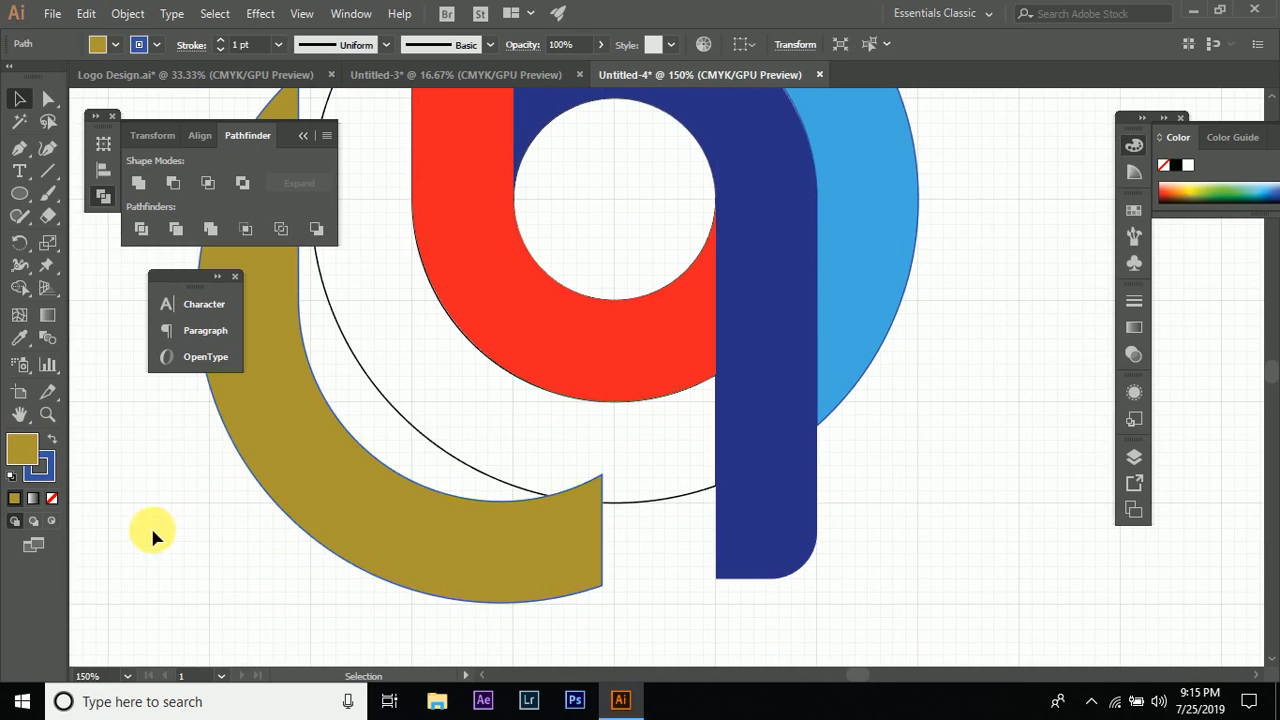
pyautogui.hotkey('ctrl', 'z')
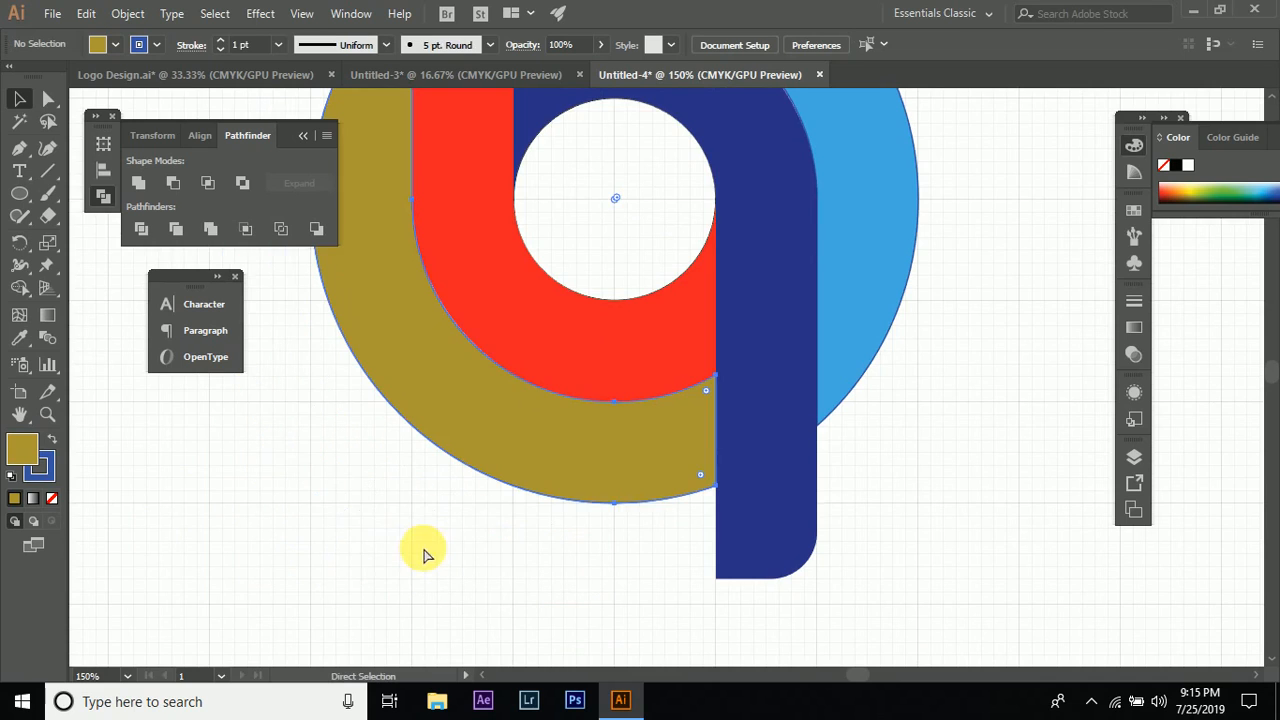
# - Remove the stroke from the olive ring piece and delete the duplicate black outline beneath it, keeping the piece in place at the back
pyautogui.click(52, 500)
pyautogui.click(329, 537)
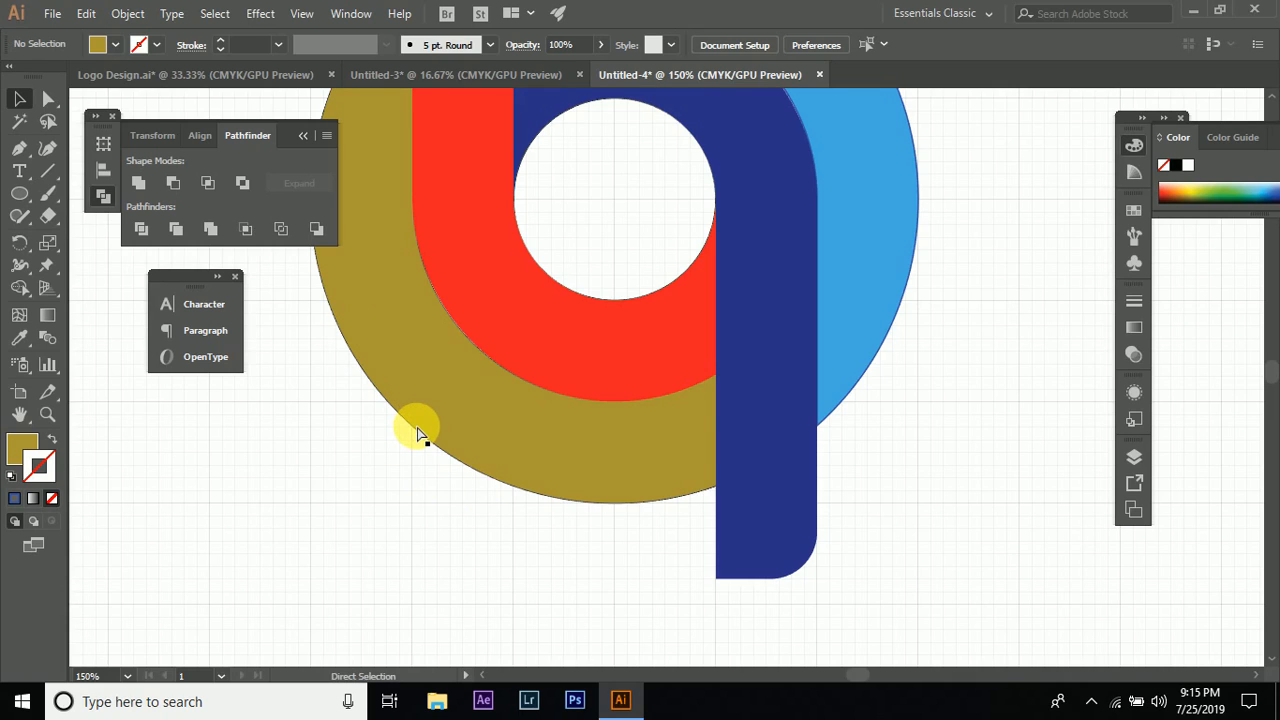
pyautogui.click(448, 408)
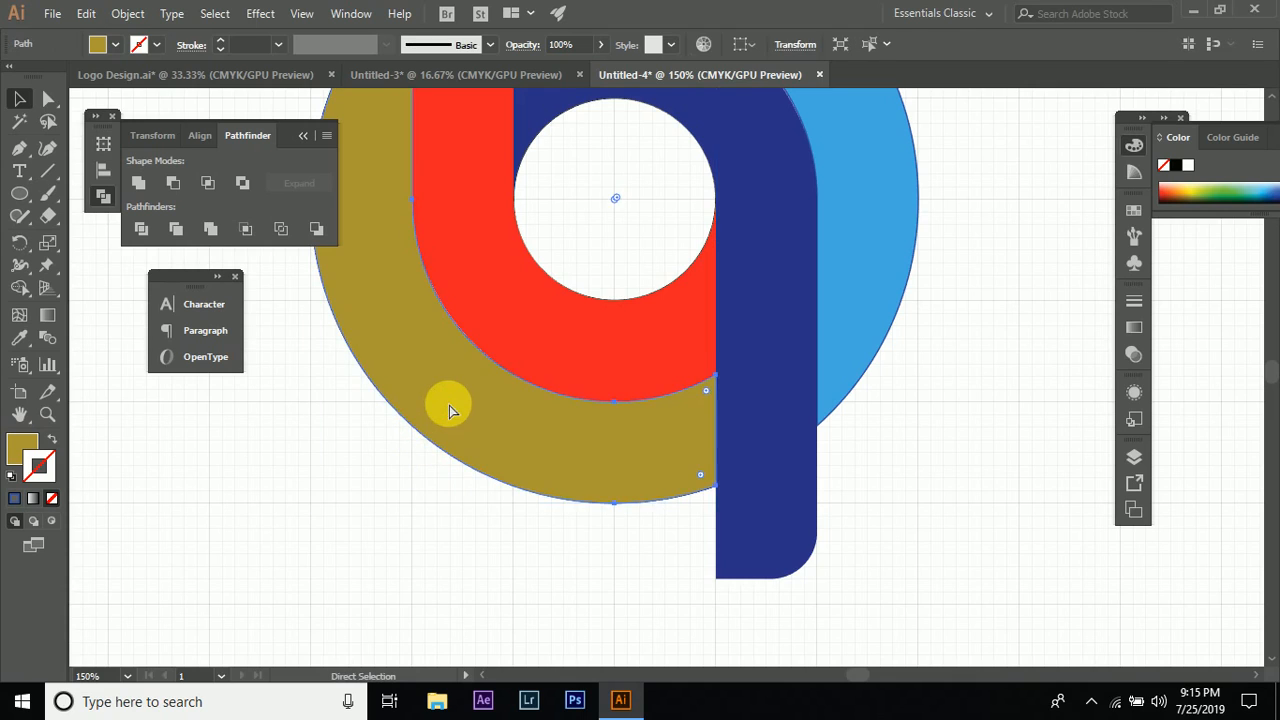
pyautogui.hotkey('ctrl', 'x')
pyautogui.moveTo(378, 460); pyautogui.dragTo(466, 451)
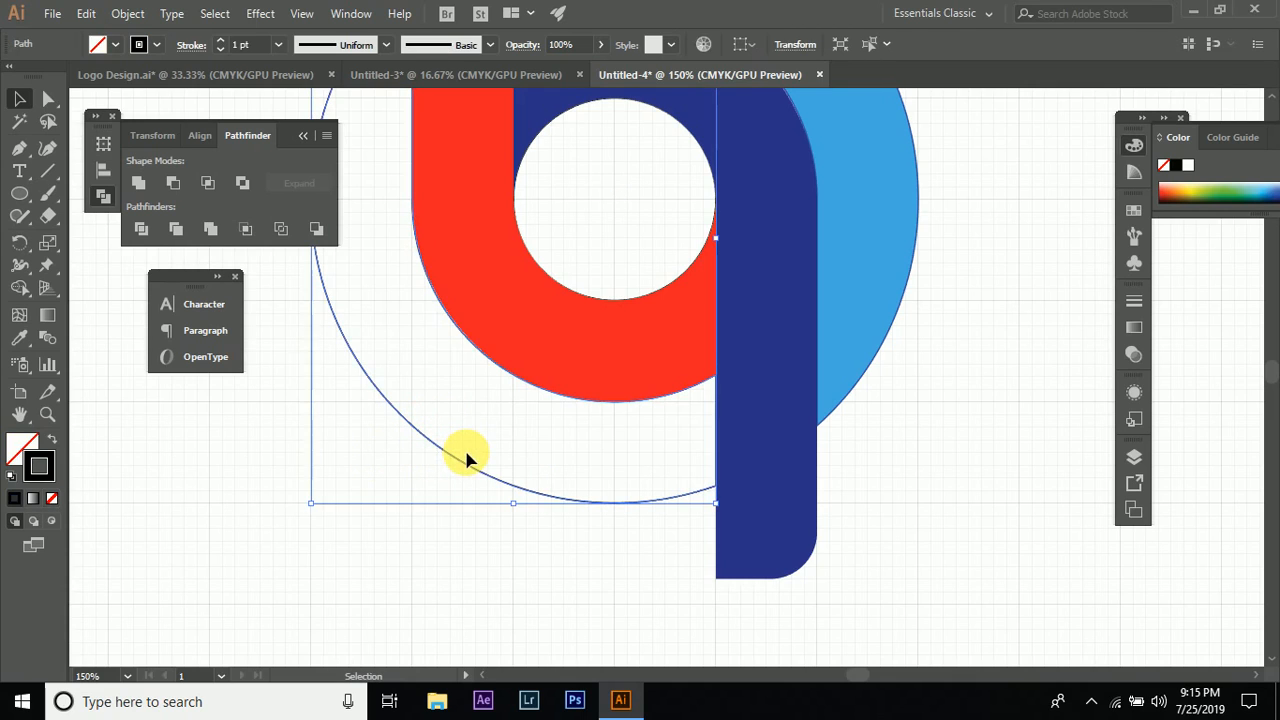
pyautogui.press('Delete')
pyautogui.hotkey('ctrl', 'b')
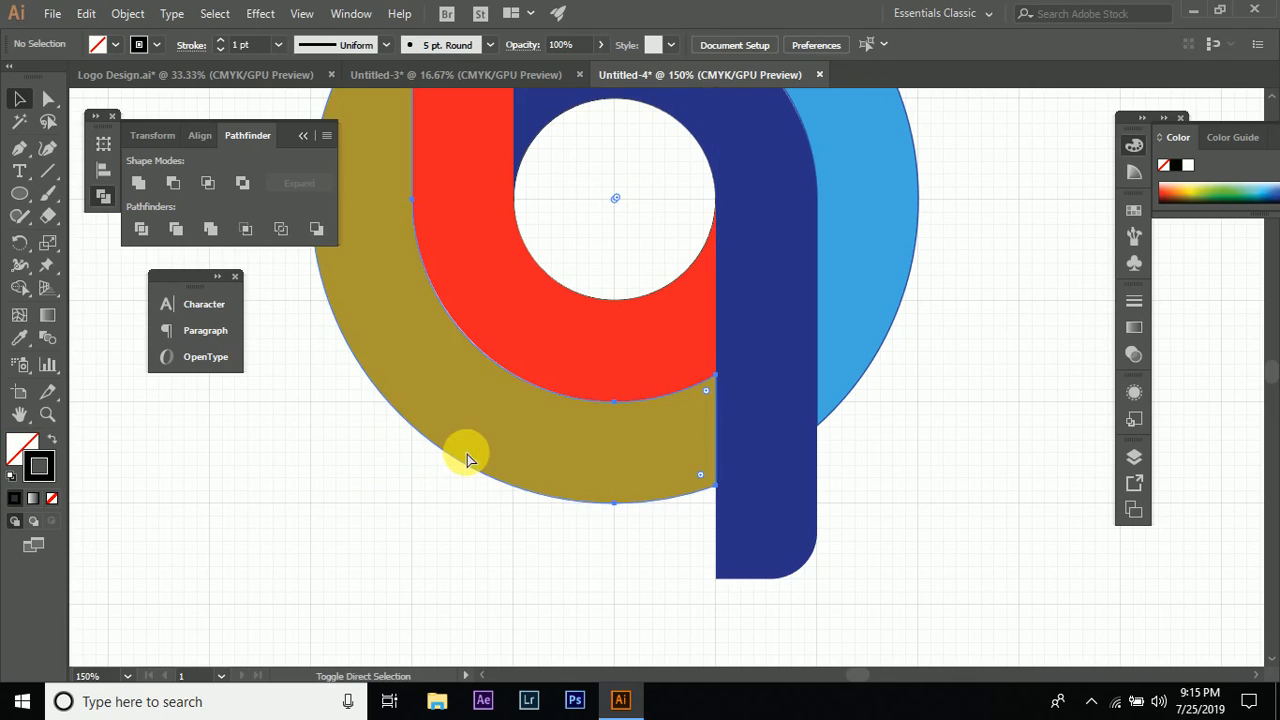
pyautogui.click(442, 551)
# - Remove the stroke from the light blue ring piece
pyautogui.hotkey('ctrl', '-')
pyautogui.hotkey('ctrl', '-')
pyautogui.scroll(2, 531, 358)
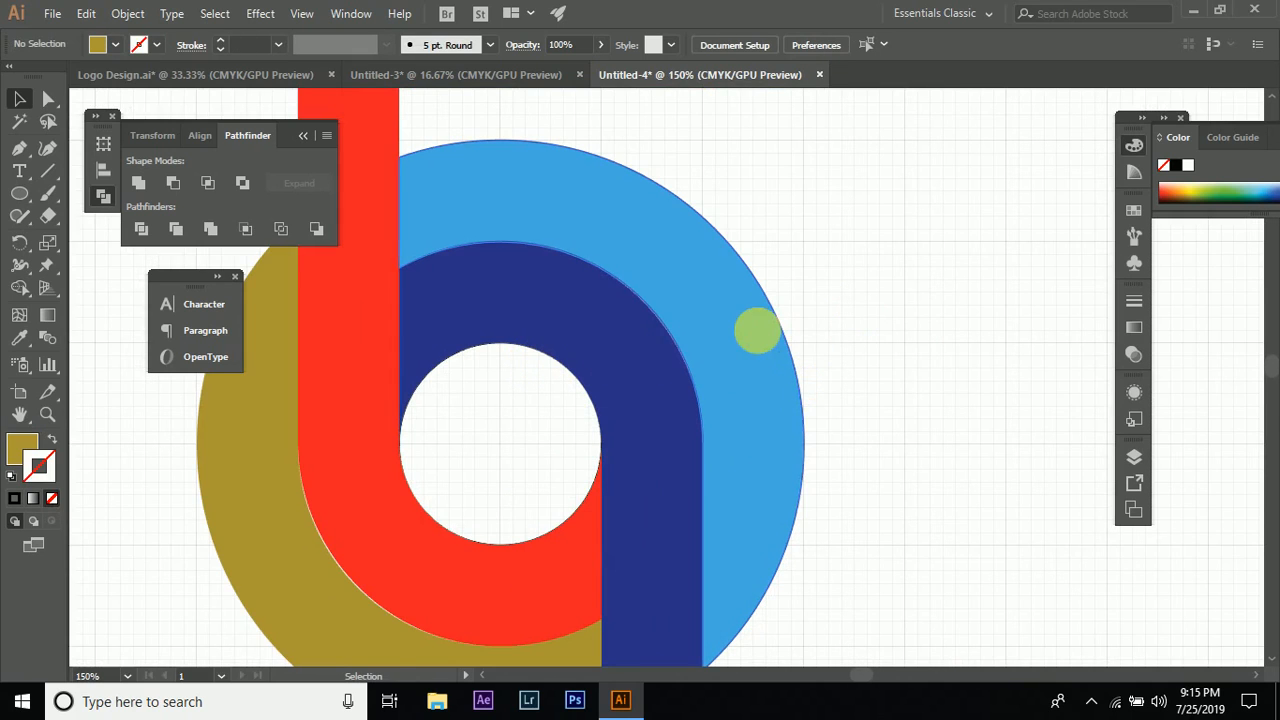
pyautogui.click(756, 332)
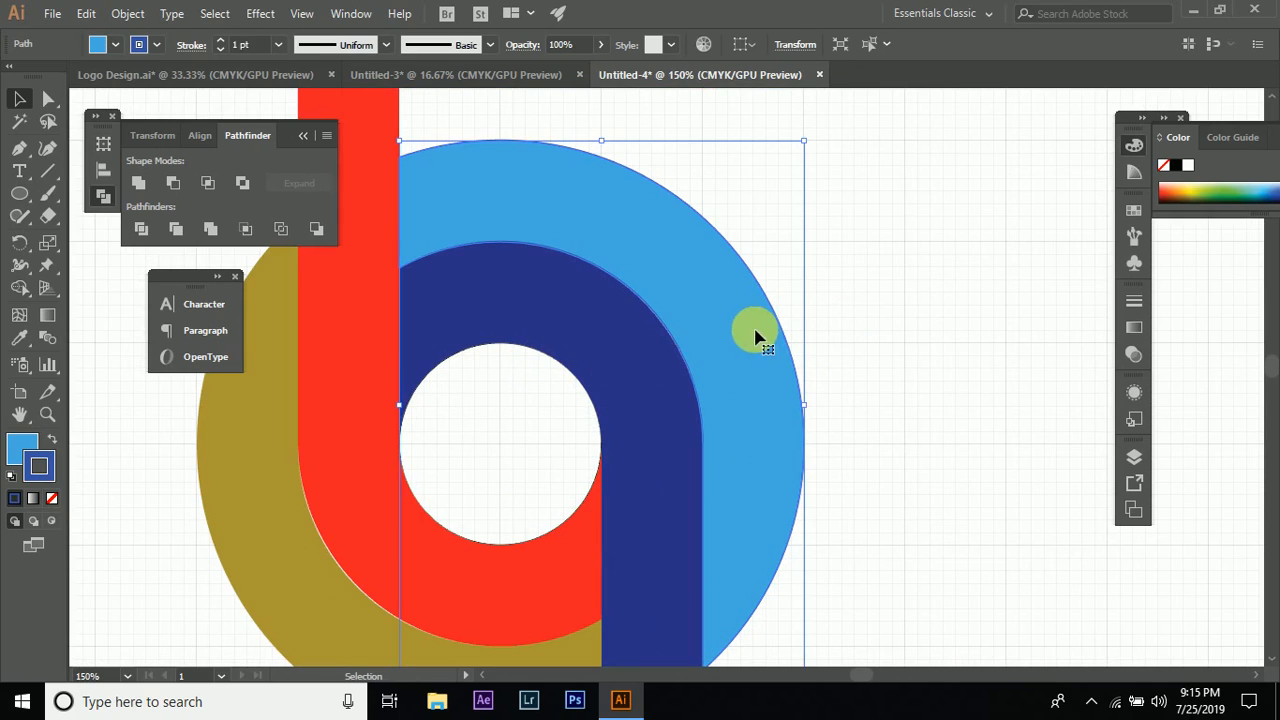
pyautogui.click(52, 500)
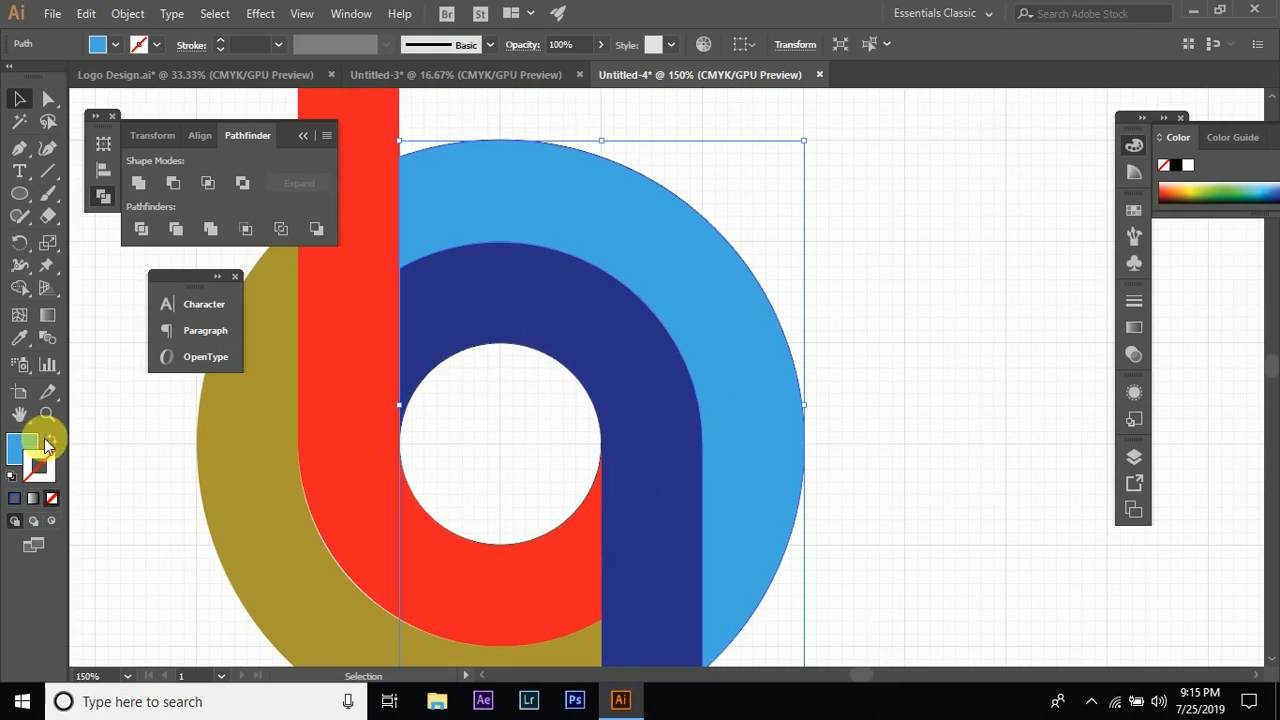
pyautogui.click(891, 327)
# - Delete the duplicate black outline beneath the light blue piece by cutting the piece and pasting it back in place behind everything
pyautogui.click(737, 373)
pyautogui.press('a')
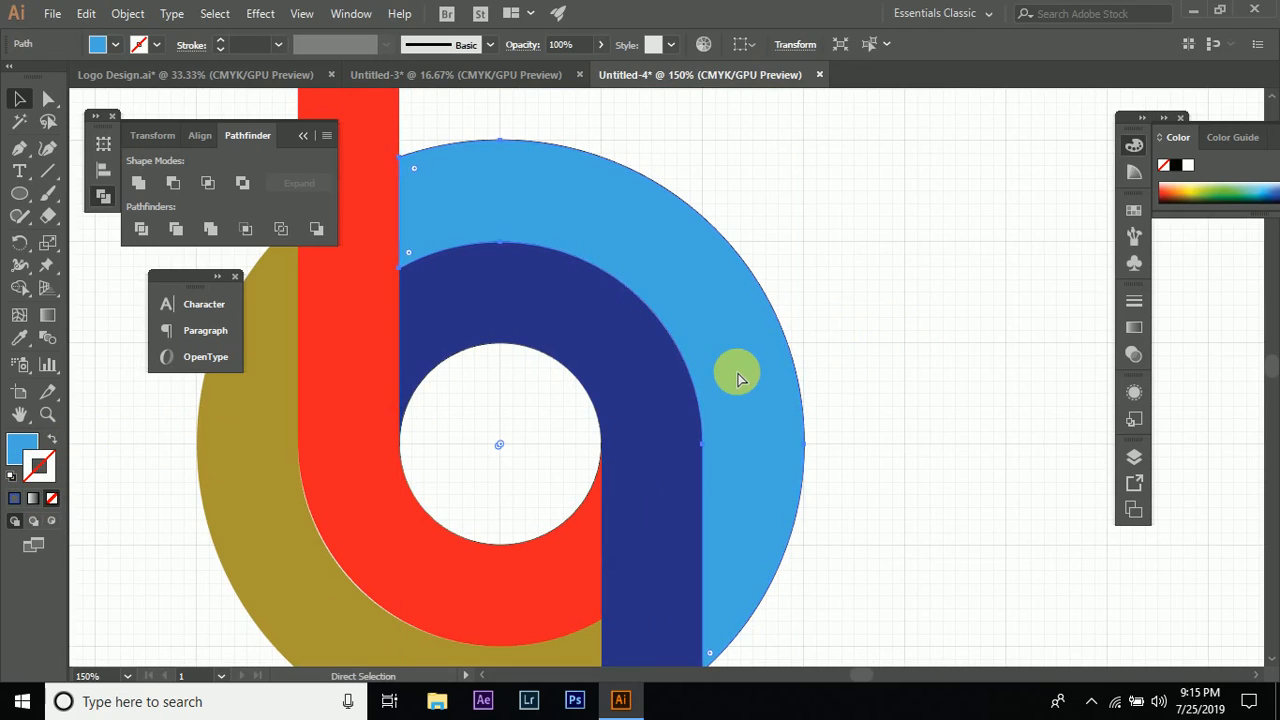
pyautogui.hotkey('ctrl', 'x')
pyautogui.moveTo(837, 320); pyautogui.dragTo(770, 385)
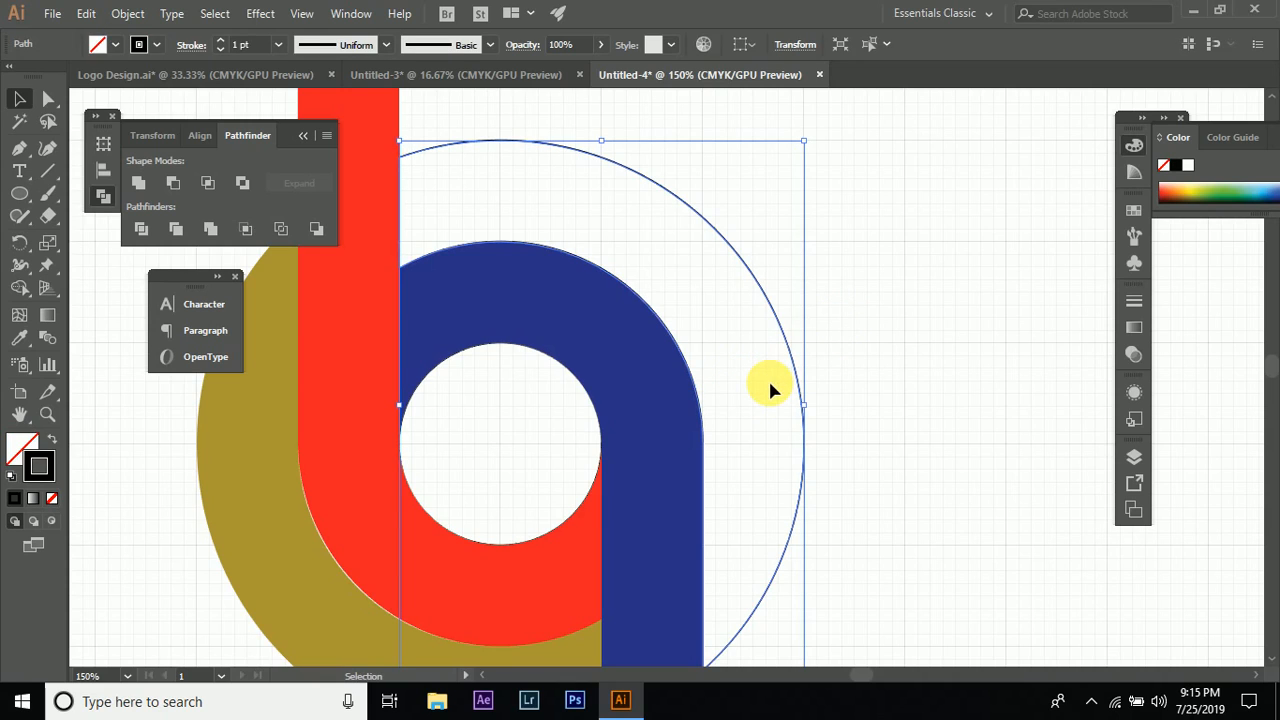
pyautogui.press('Delete')
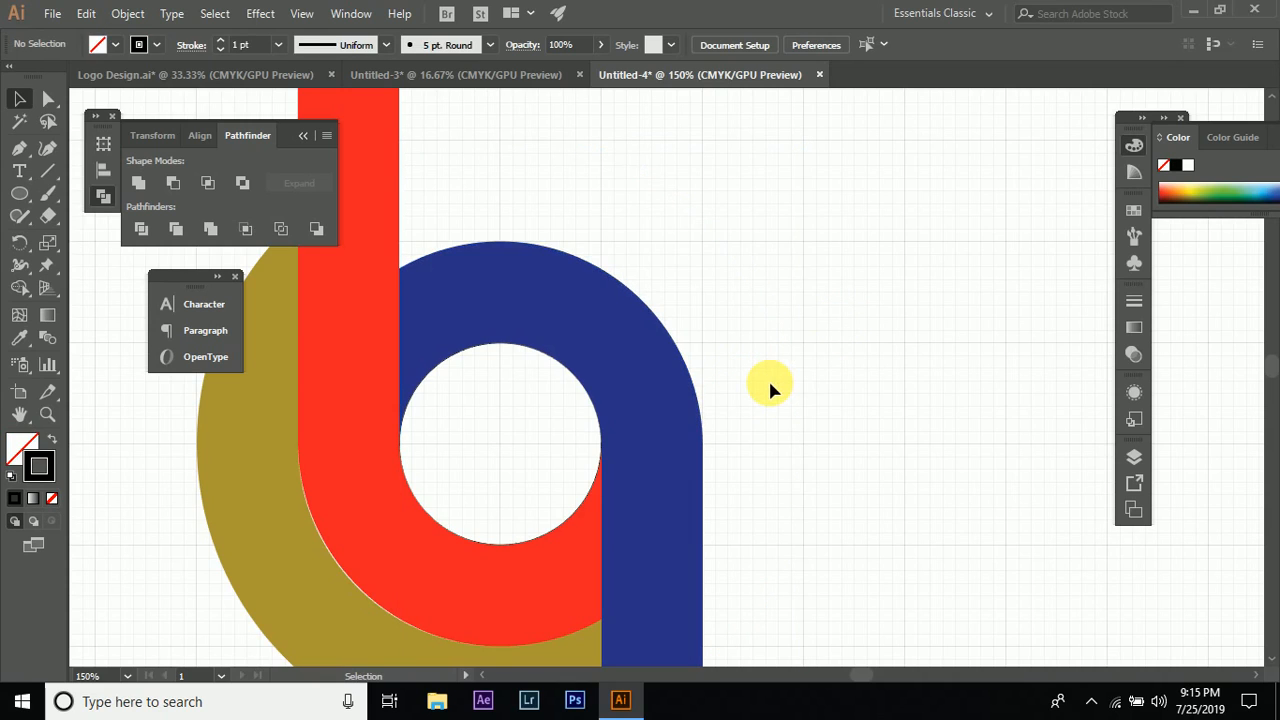
pyautogui.hotkey('ctrl', 'b')
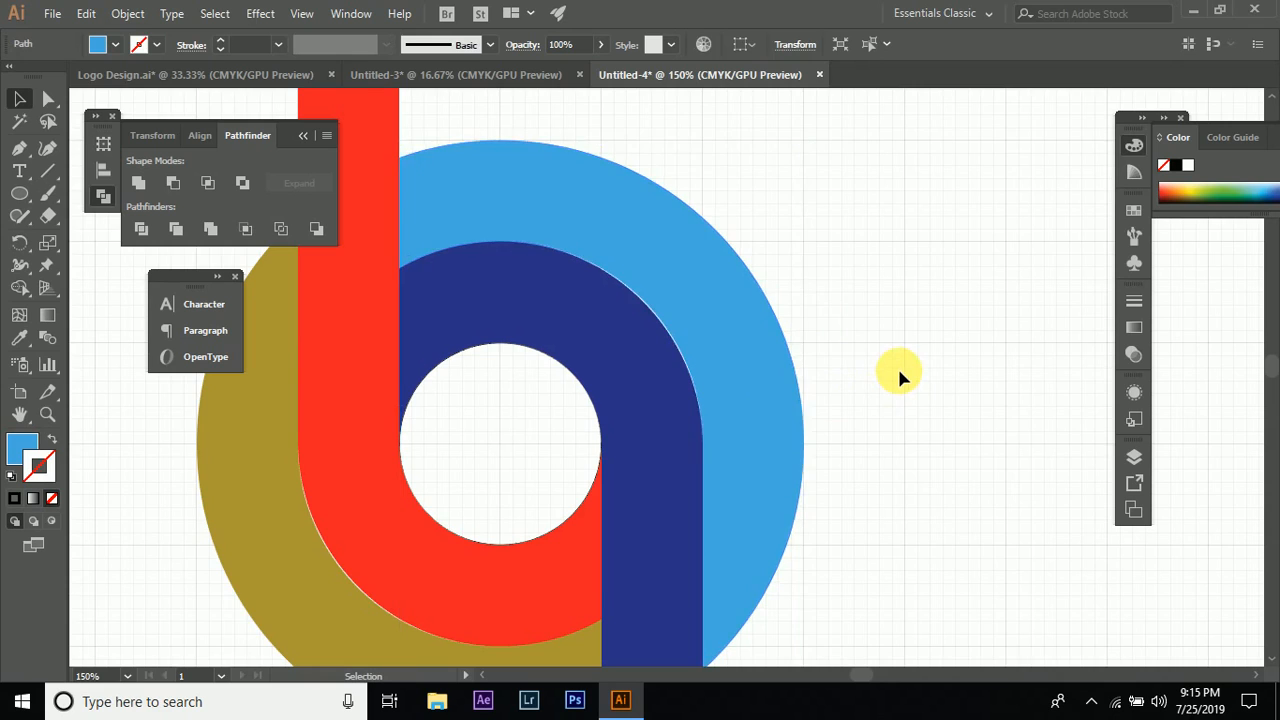
pyautogui.click(897, 366)
# - Delete the leftover black circle outlines around the centre hole, keeping the red piece in place
pyautogui.scroll(-3, 897, 366)
pyautogui.scroll(2, 899, 366)
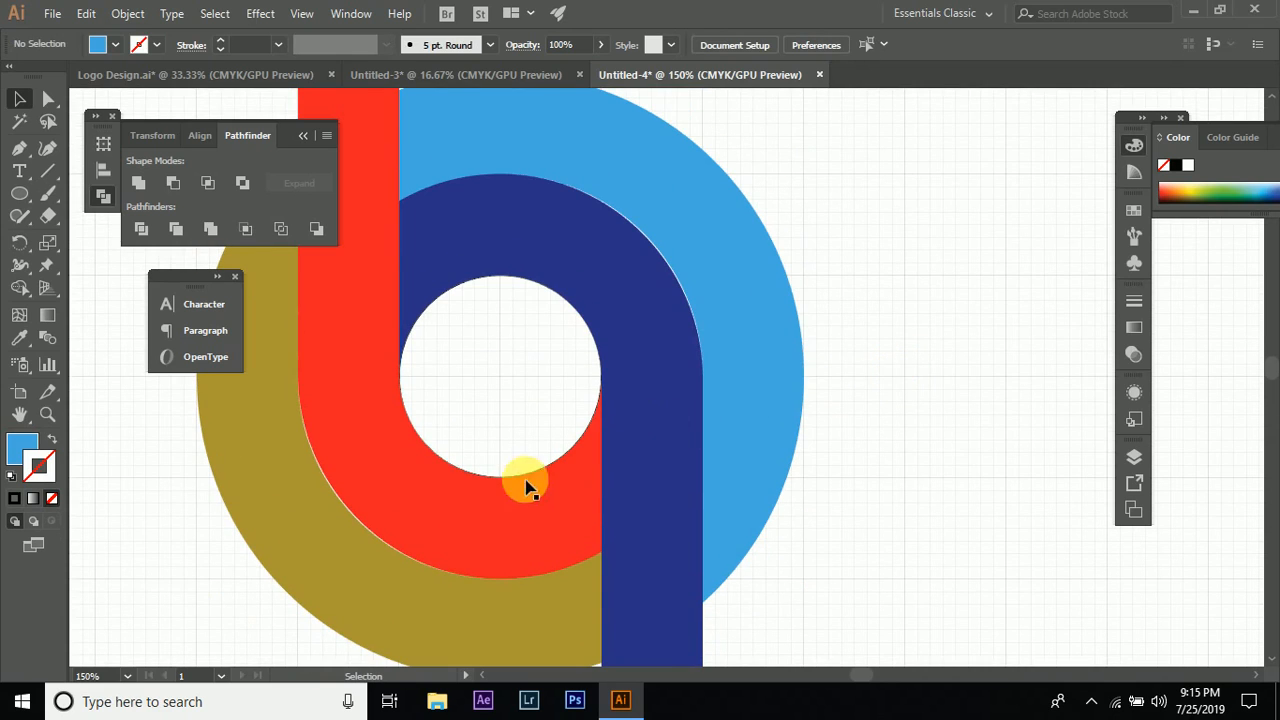
pyautogui.click(478, 500)
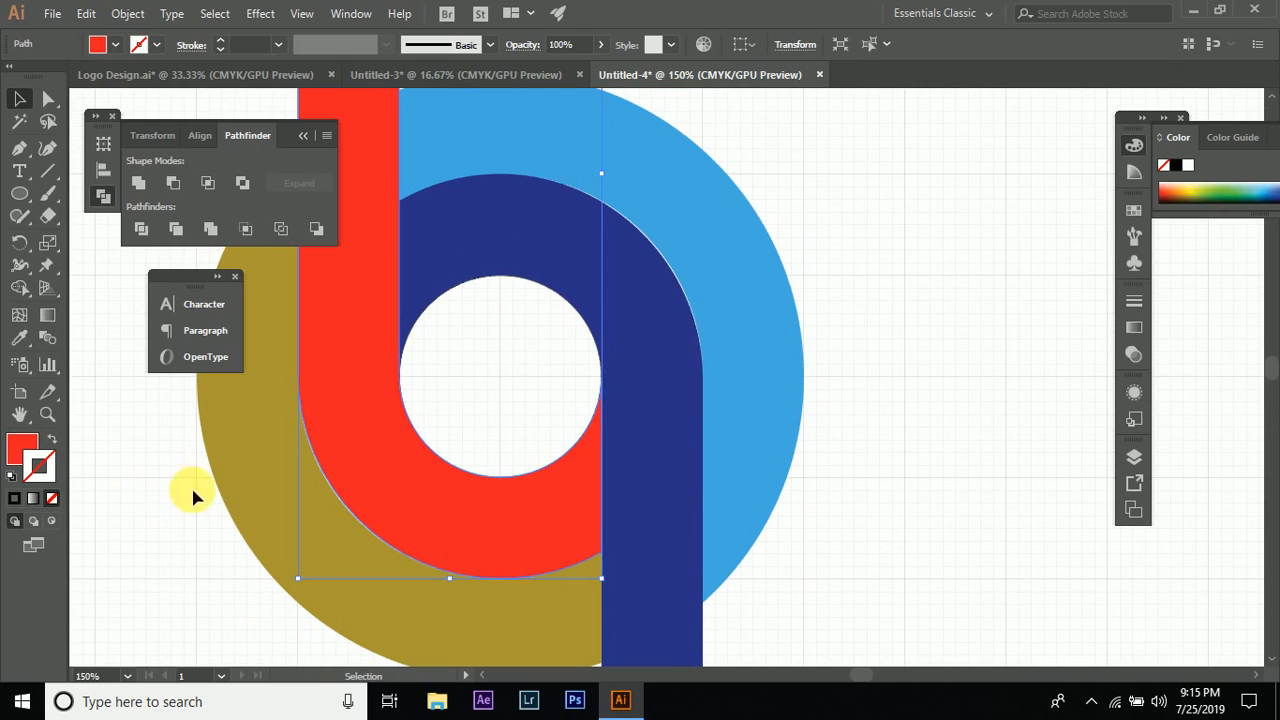
pyautogui.hscroll(-2, 176, 499)
pyautogui.click(429, 466)
pyautogui.click(574, 364)
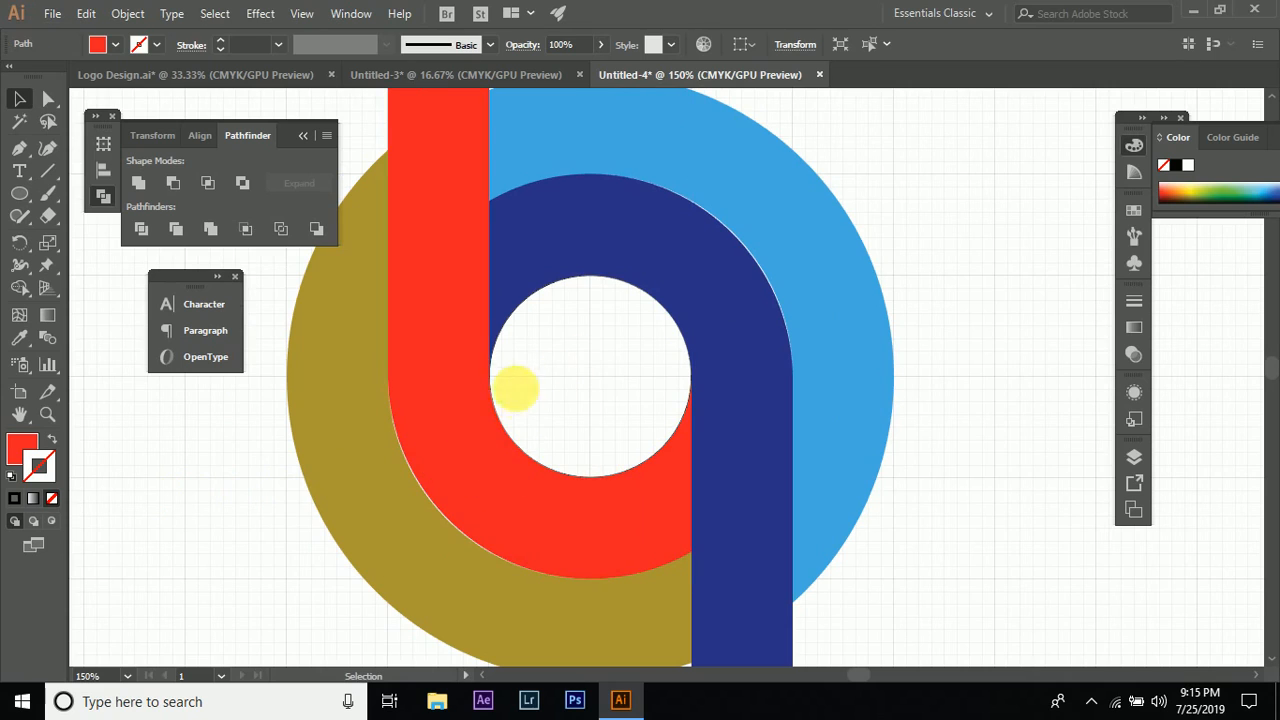
pyautogui.click(466, 443)
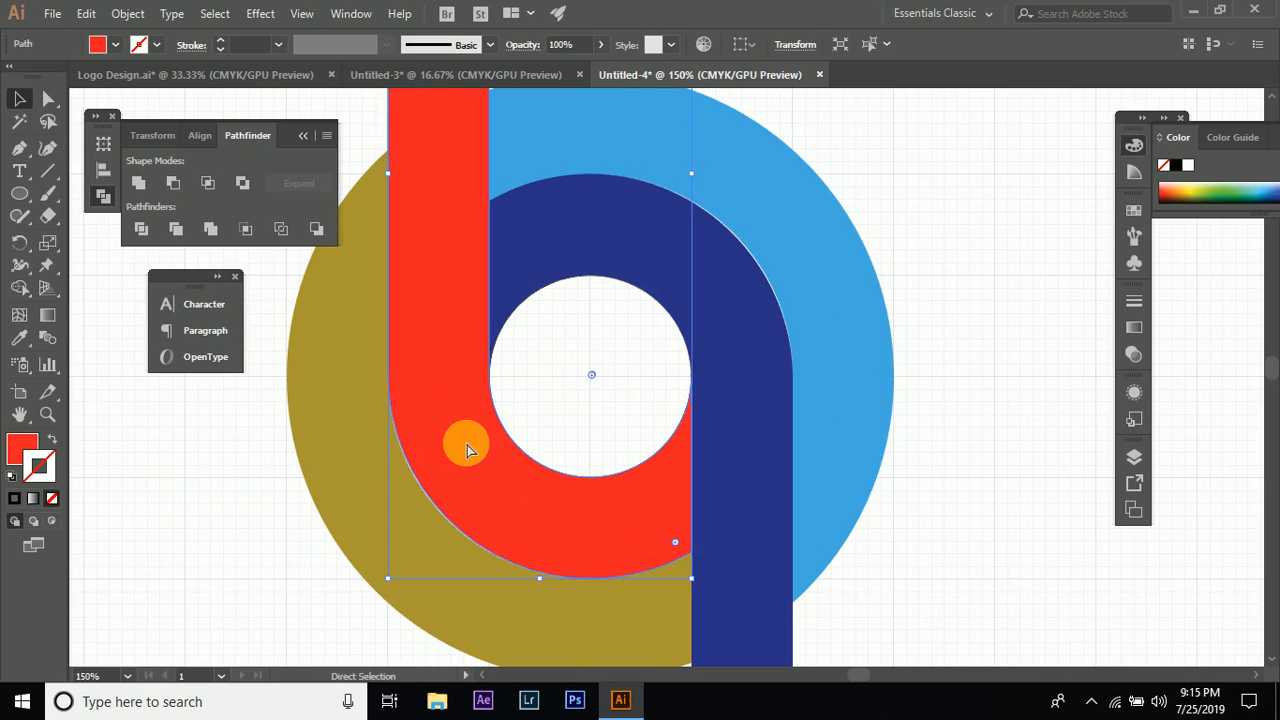
pyautogui.press('Delete')
pyautogui.moveTo(527, 483); pyautogui.dragTo(572, 453)
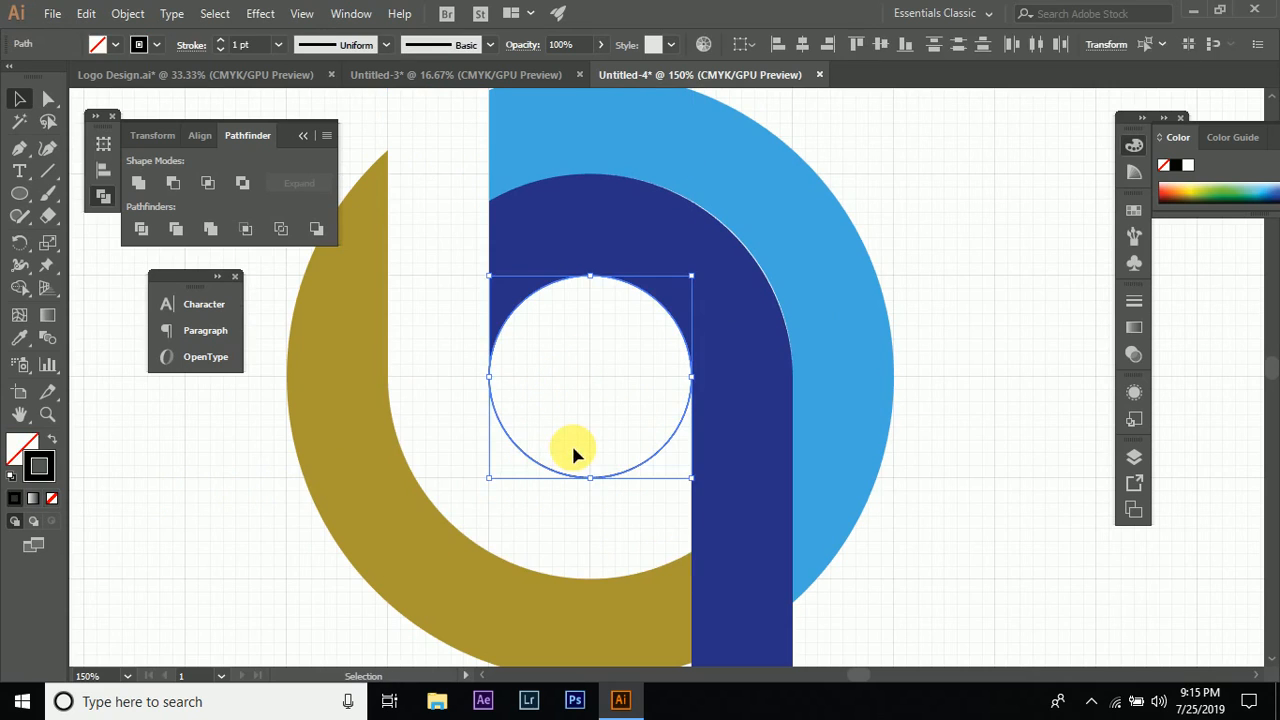
pyautogui.press('Delete')
pyautogui.hotkey('ctrl', 'z')
pyautogui.hotkey('ctrl', 'z')
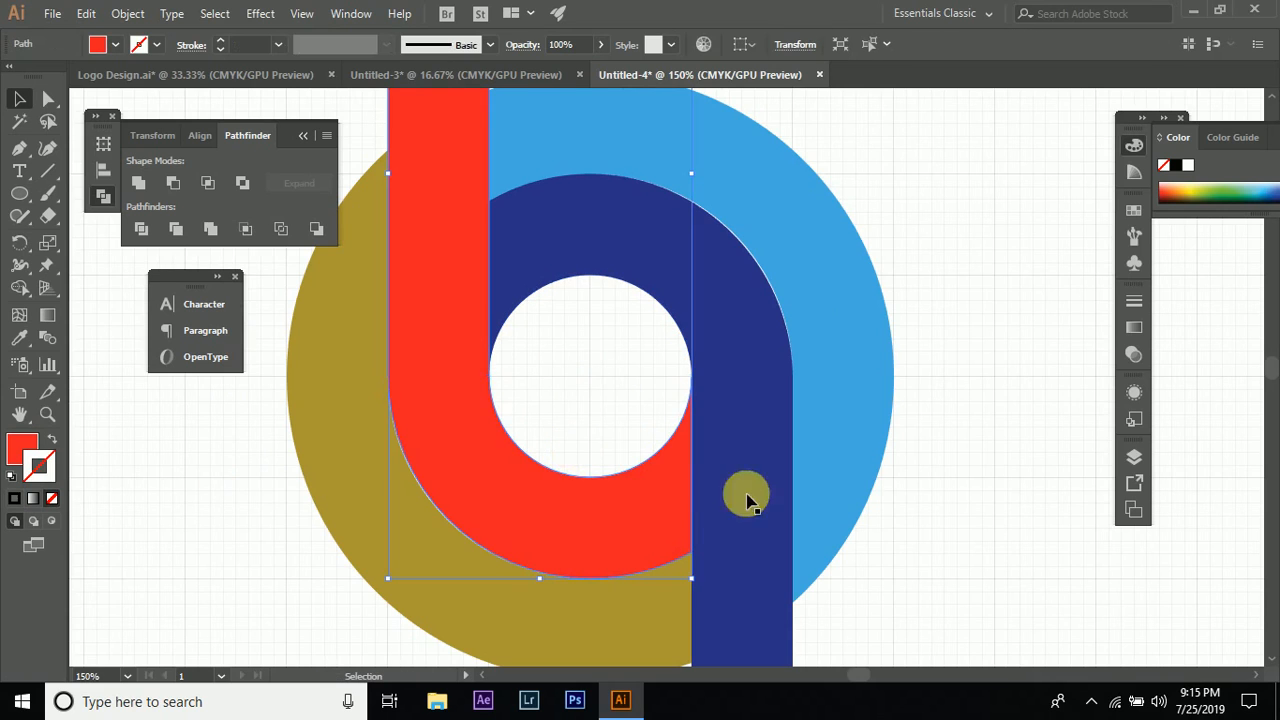
pyautogui.click(971, 476)
# - Lengthen the downward handle of the red piece's left outer anchor slightly so its curve meets the olive ring
pyautogui.scroll(-4, 780, 320)
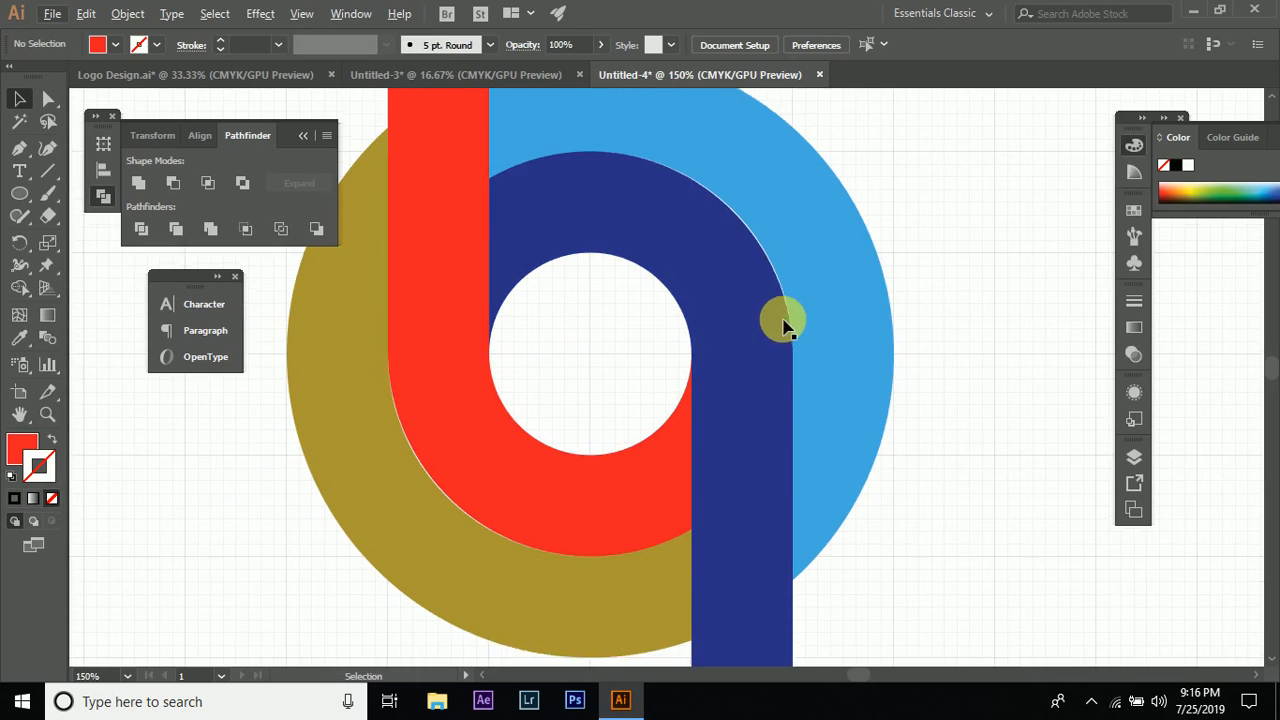
pyautogui.scroll(2, 428, 408)
pyautogui.scroll(4, 491, 380)
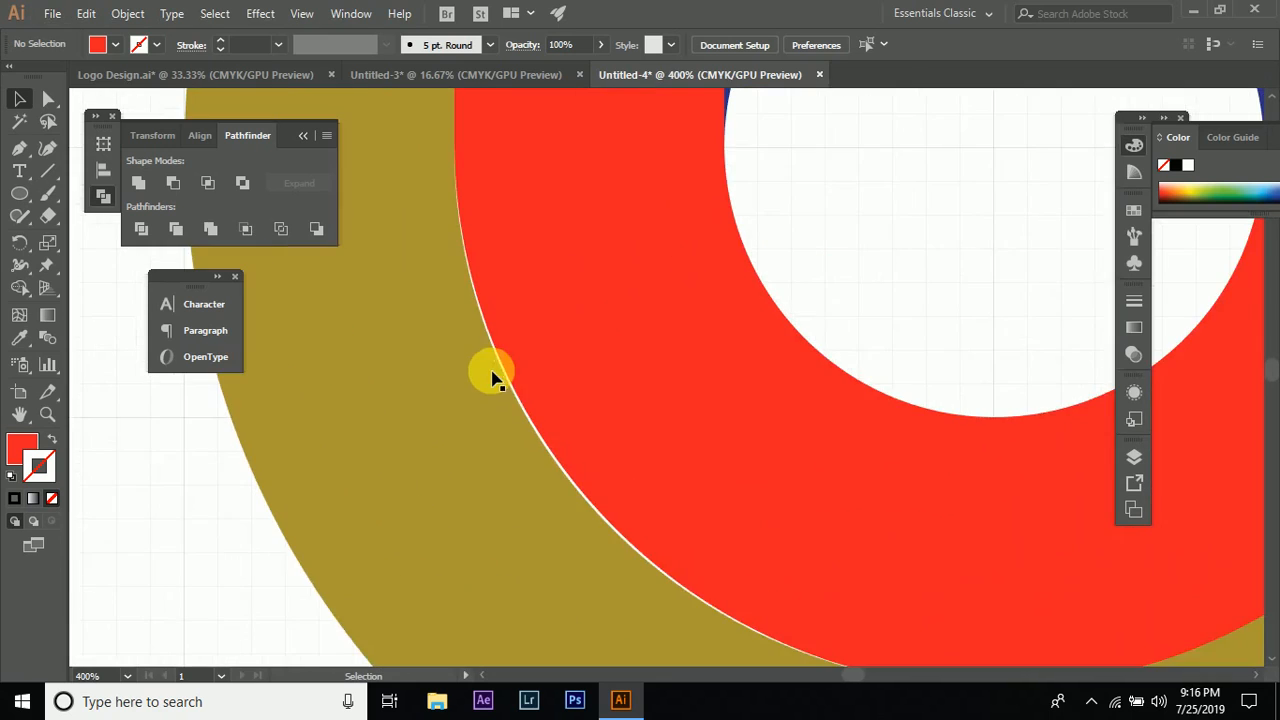
pyautogui.scroll(-3, 491, 374)
pyautogui.click(558, 343)
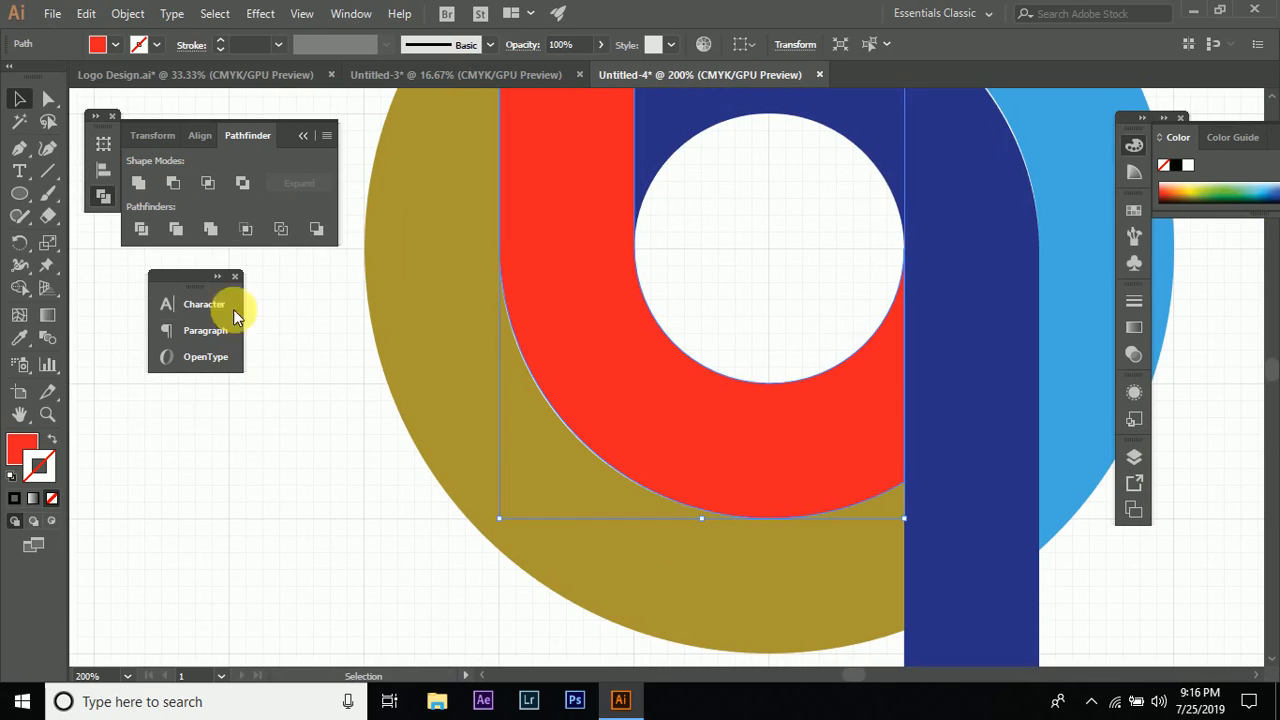
pyautogui.click(367, 465)
pyautogui.click(48, 100)
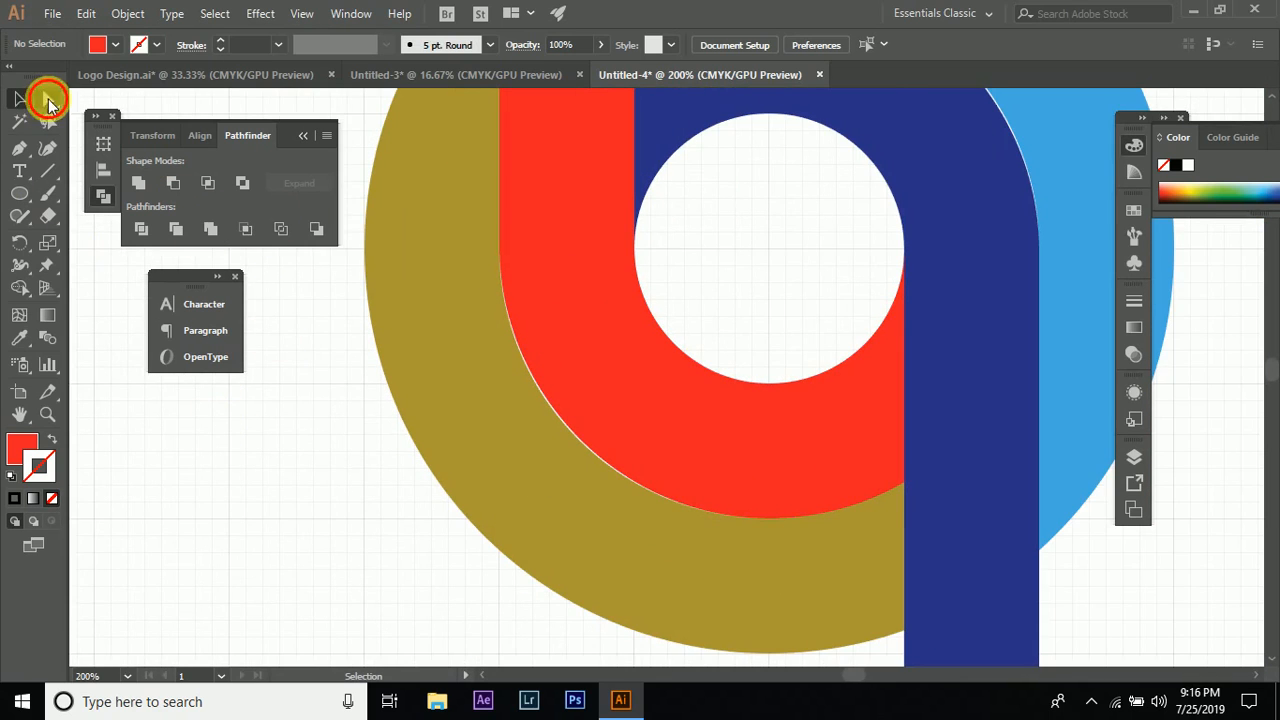
pyautogui.click(560, 327)
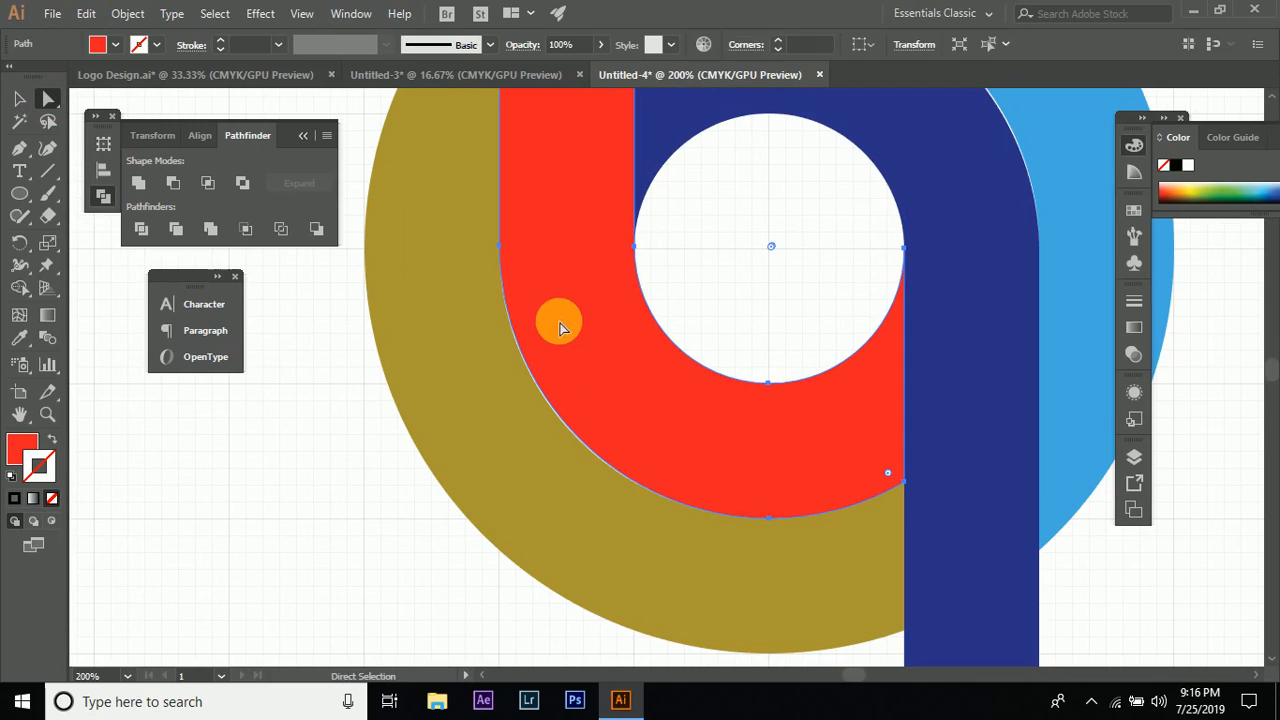
pyautogui.click(502, 250)
pyautogui.scroll(-3, 492, 292)
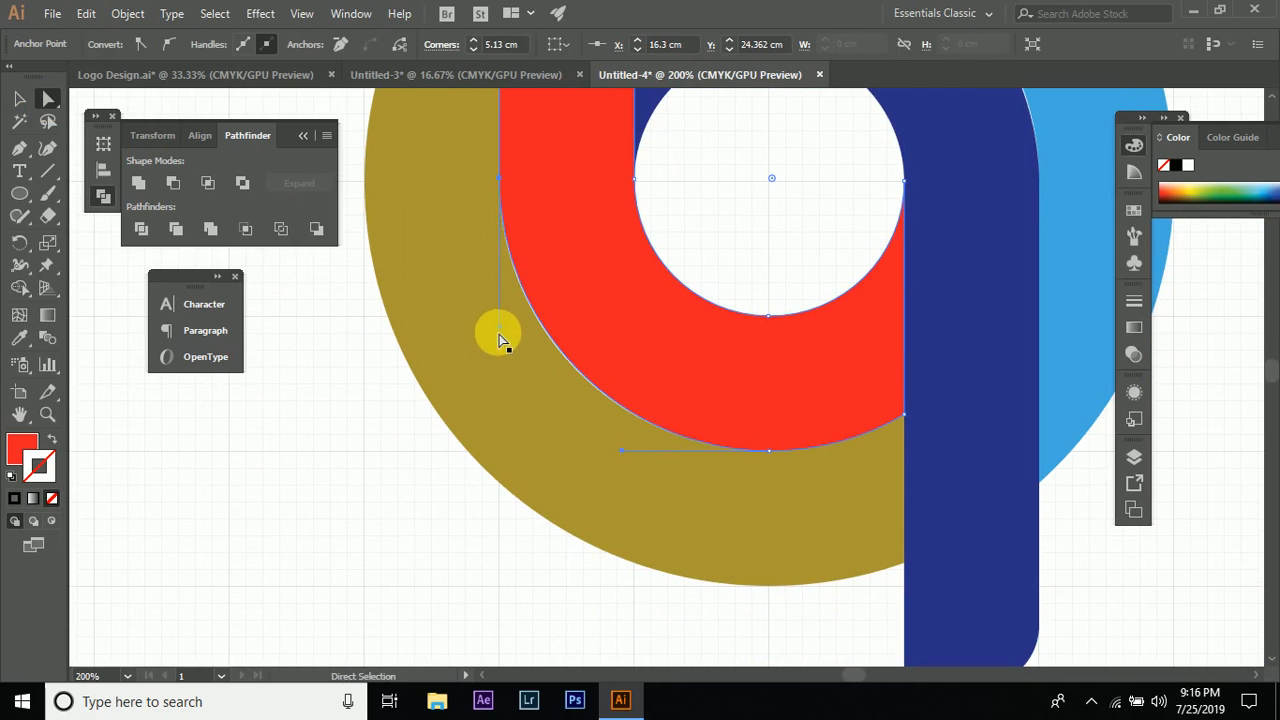
pyautogui.moveTo(501, 326); pyautogui.dragTo(501, 332)
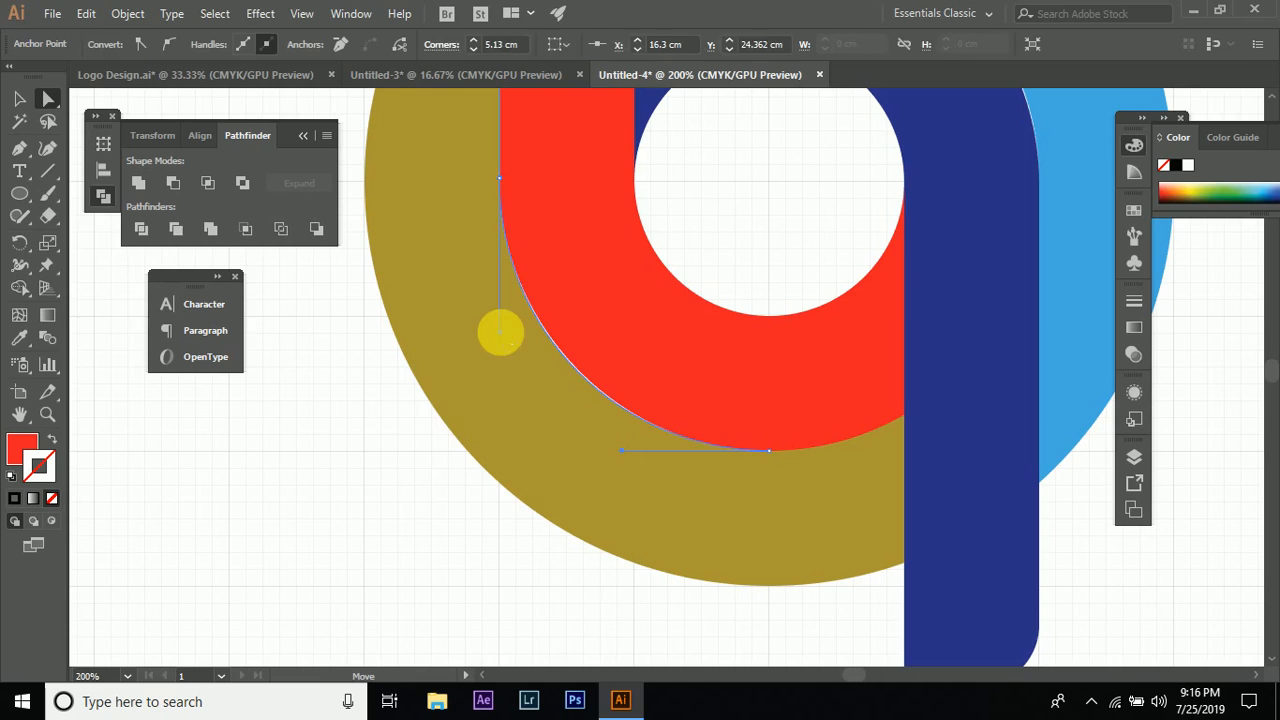
pyautogui.click(392, 460)
# - Lengthen the horizontal handle of the red piece's bottom outer anchor slightly to close the gap to the olive ring
pyautogui.scroll(4, 480, 409)
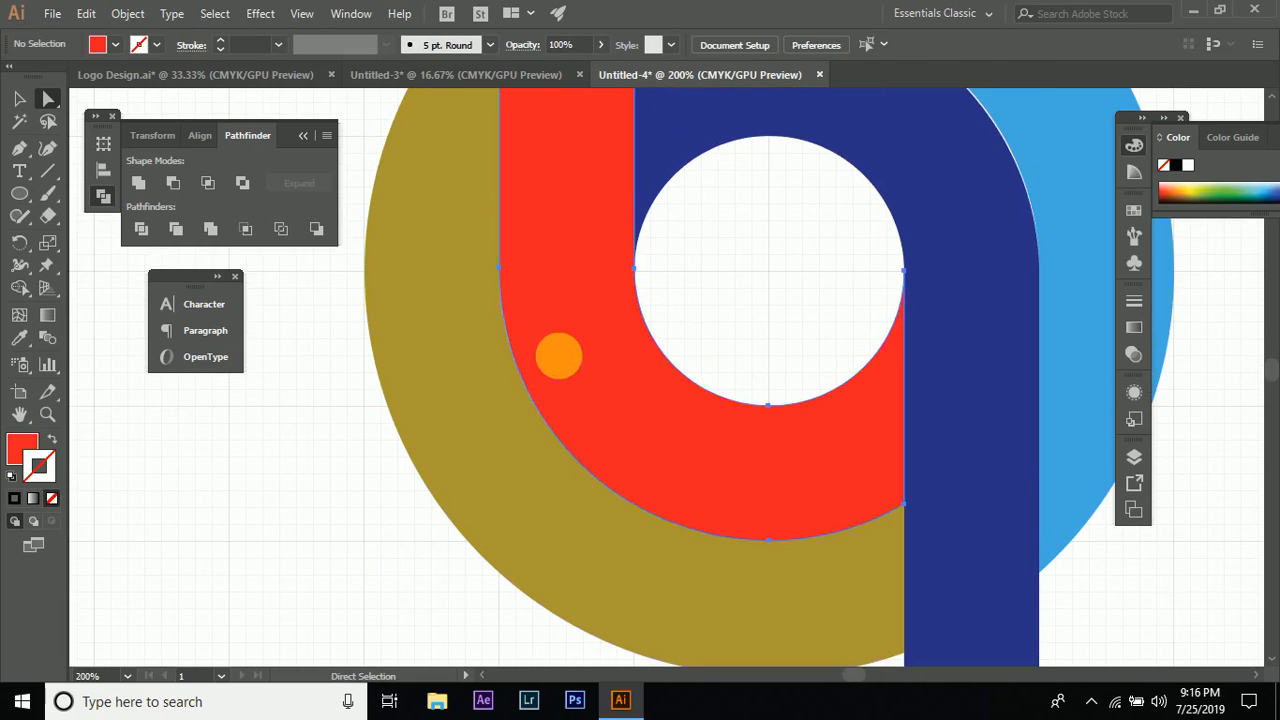
pyautogui.click(558, 355)
pyautogui.scroll(3, 500, 268)
pyautogui.moveTo(500, 260); pyautogui.dragTo(742, 480)
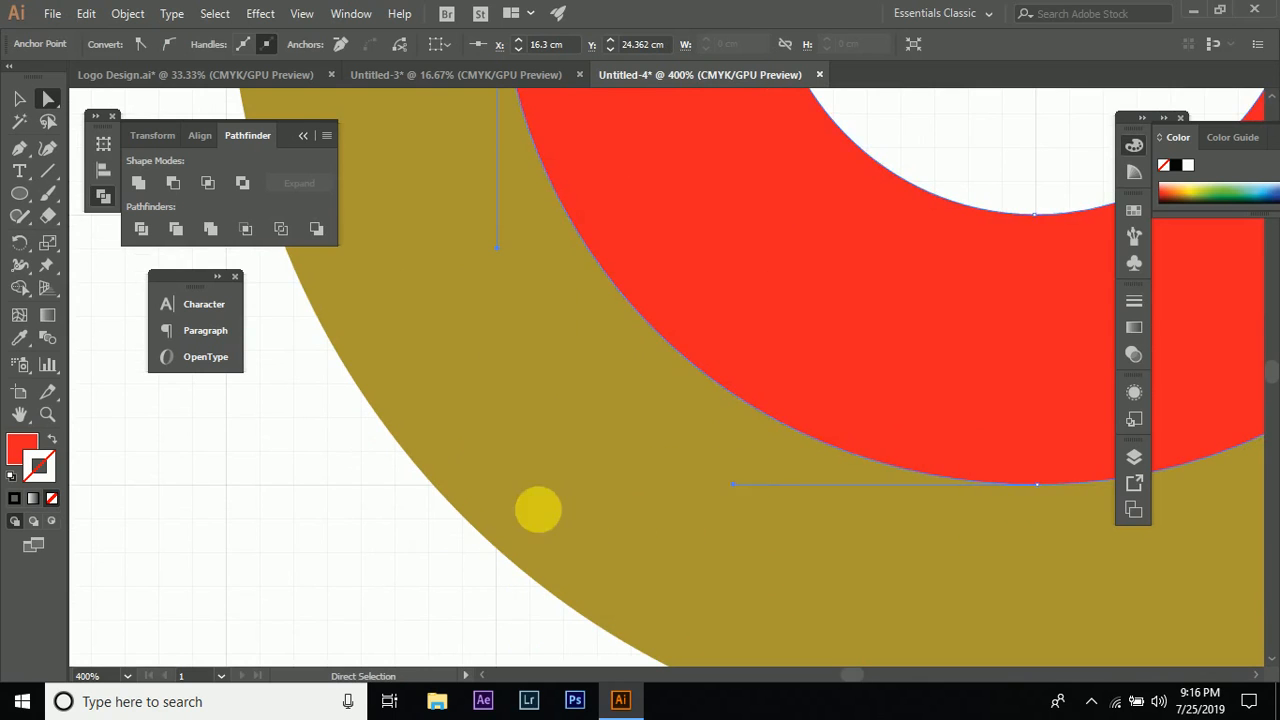
pyautogui.scroll(-3, 480, 515)
pyautogui.click(421, 525)
# - Lengthen the upward handle of the navy piece's right outer anchor slightly to close the gap to the light blue ring
pyautogui.hscroll(3, 421, 525)
pyautogui.scroll(3, 814, 350)
pyautogui.click(783, 332)
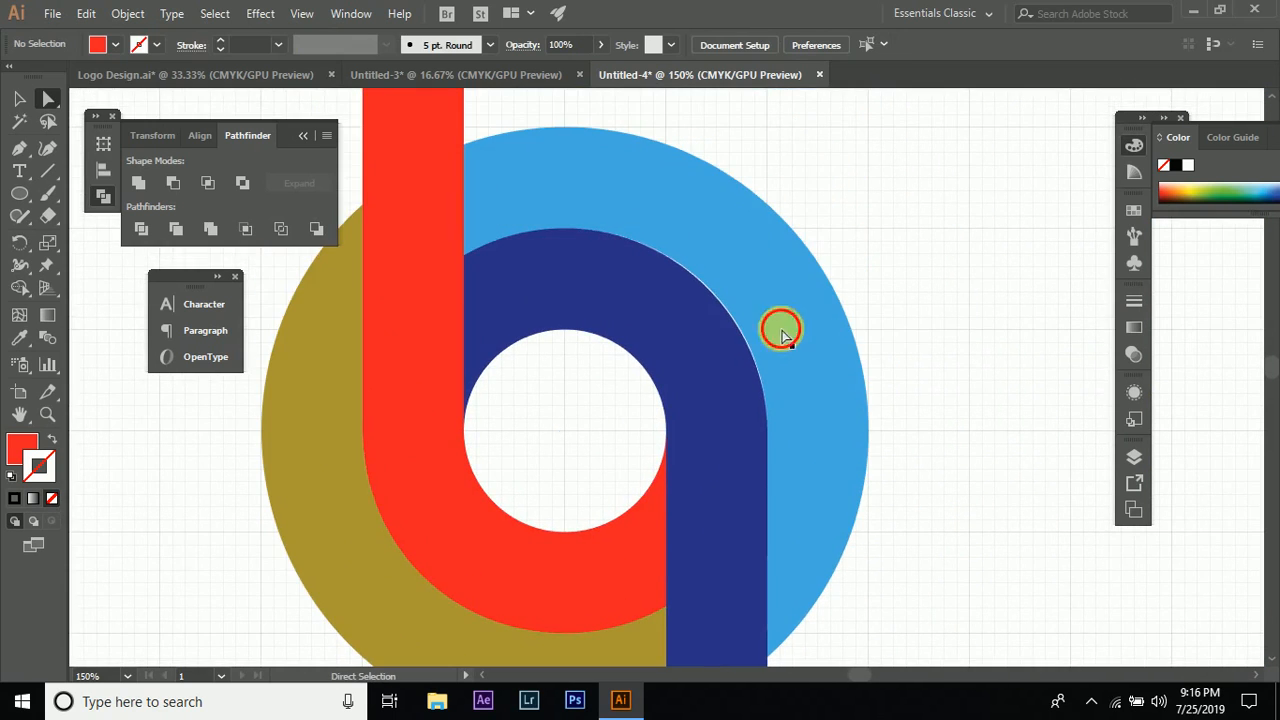
pyautogui.scroll(1, 814, 387)
pyautogui.scroll(-5, 790, 375)
pyautogui.click(694, 351)
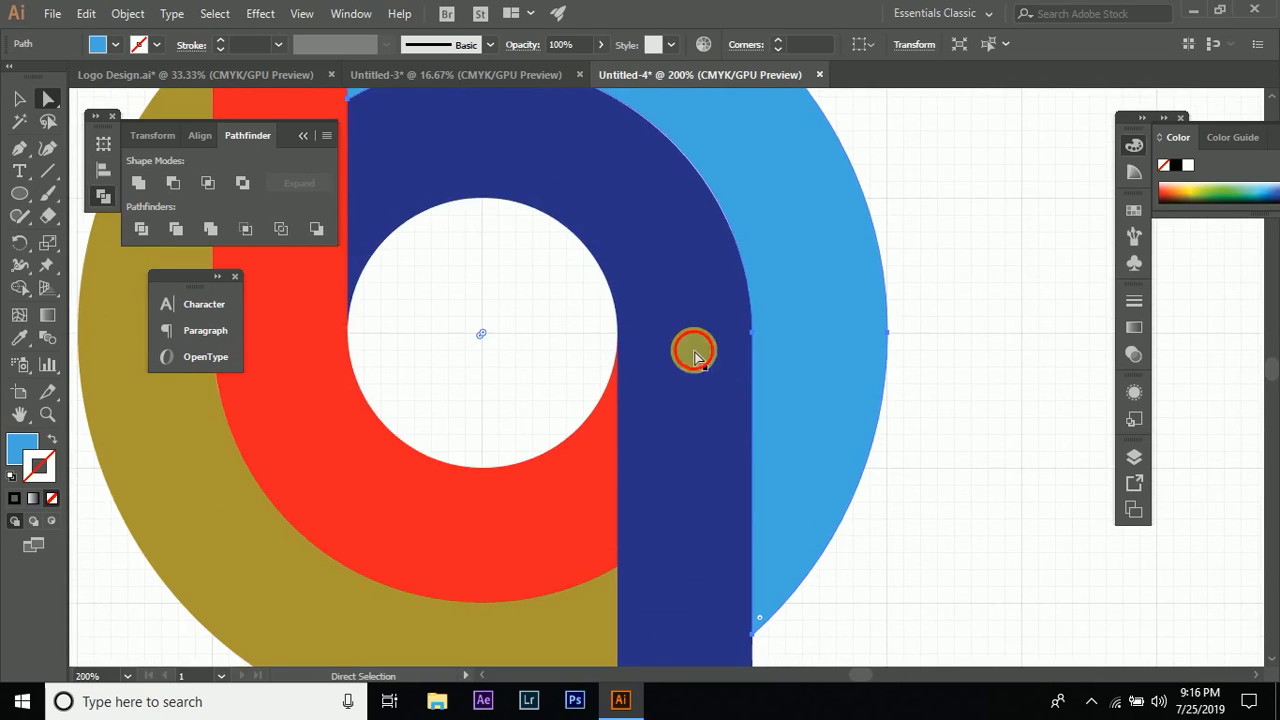
pyautogui.scroll(5, 687, 328)
pyautogui.scroll(-4, 668, 365)
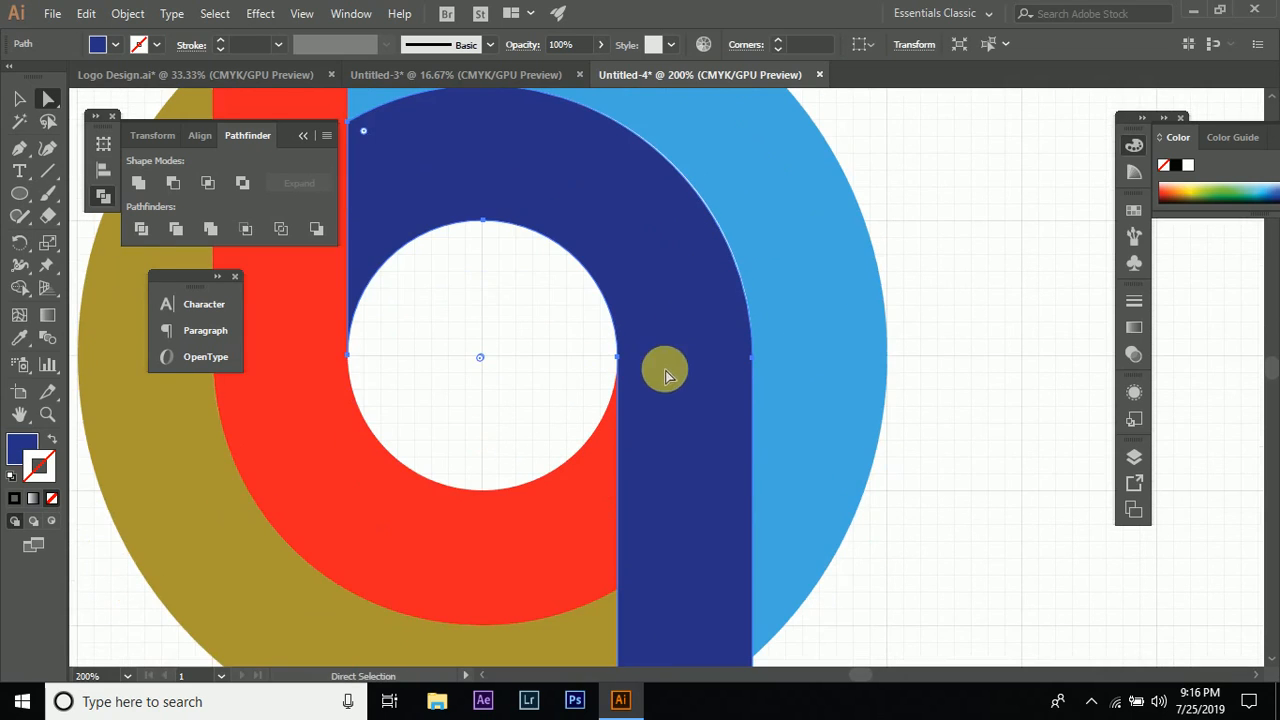
pyautogui.click(752, 357)
pyautogui.scroll(2, 755, 340)
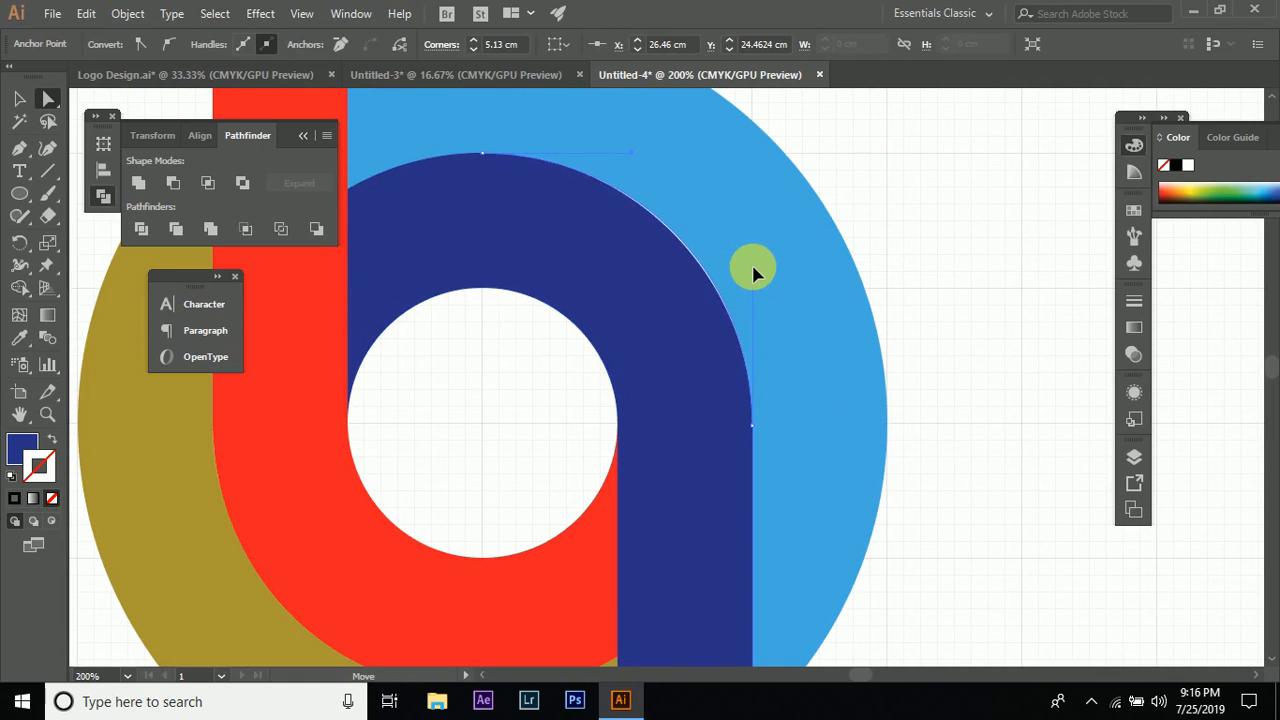
pyautogui.click(946, 289)
pyautogui.scroll(-2, 946, 289)
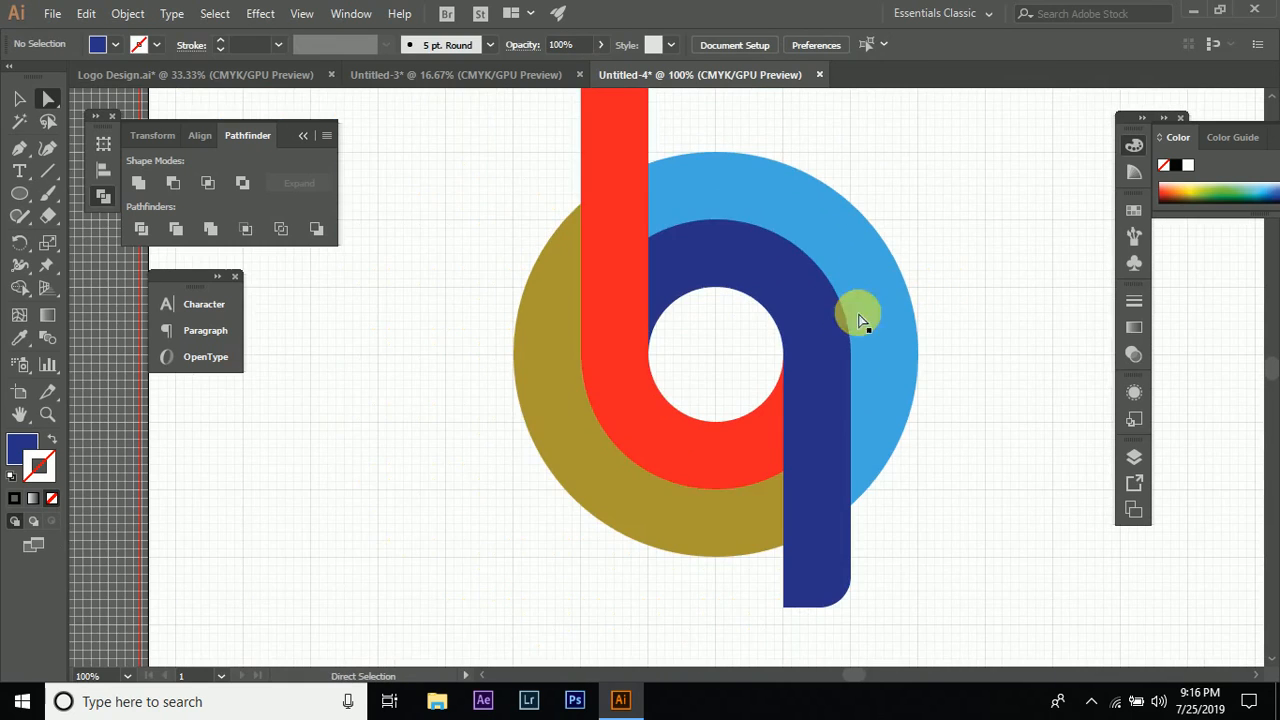
# - Unite the red stem piece and the navy stem piece into a single shape with Pathfinder
pyautogui.scroll(-2, 437, 512)
pyautogui.scroll(-3, 418, 483)
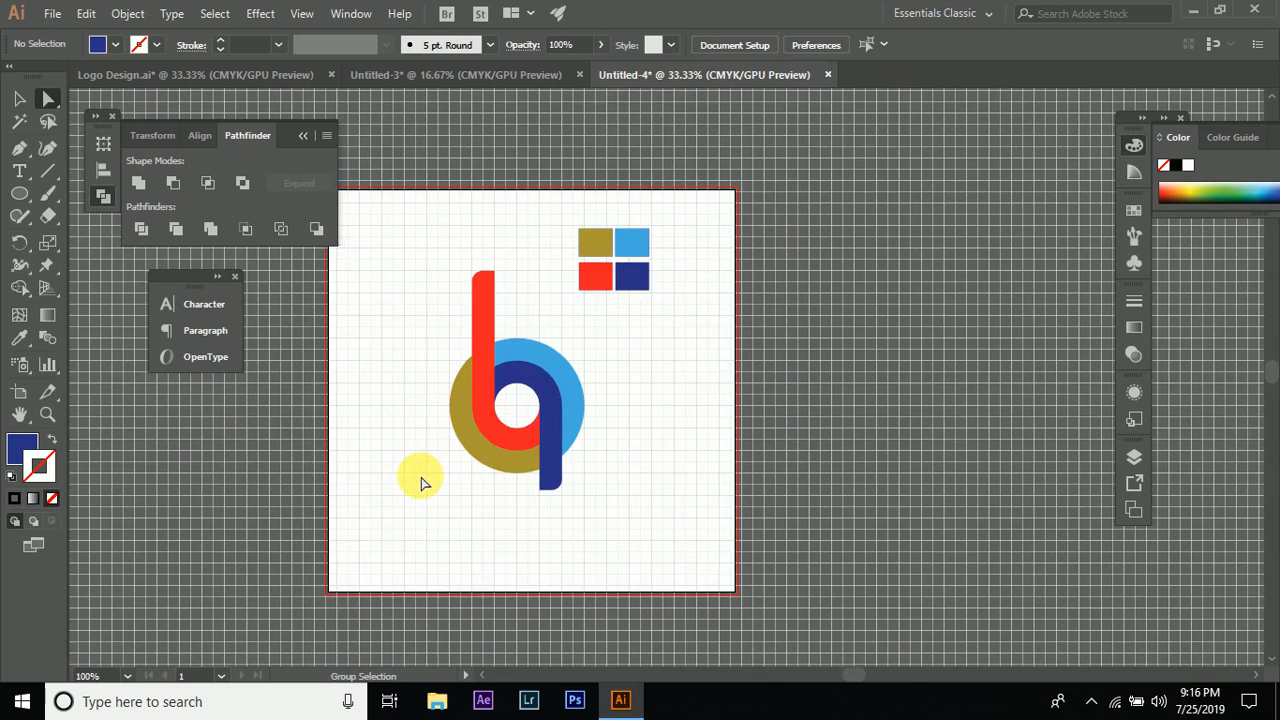
pyautogui.scroll(-2, 440, 460)
pyautogui.scroll(2, 463, 346)
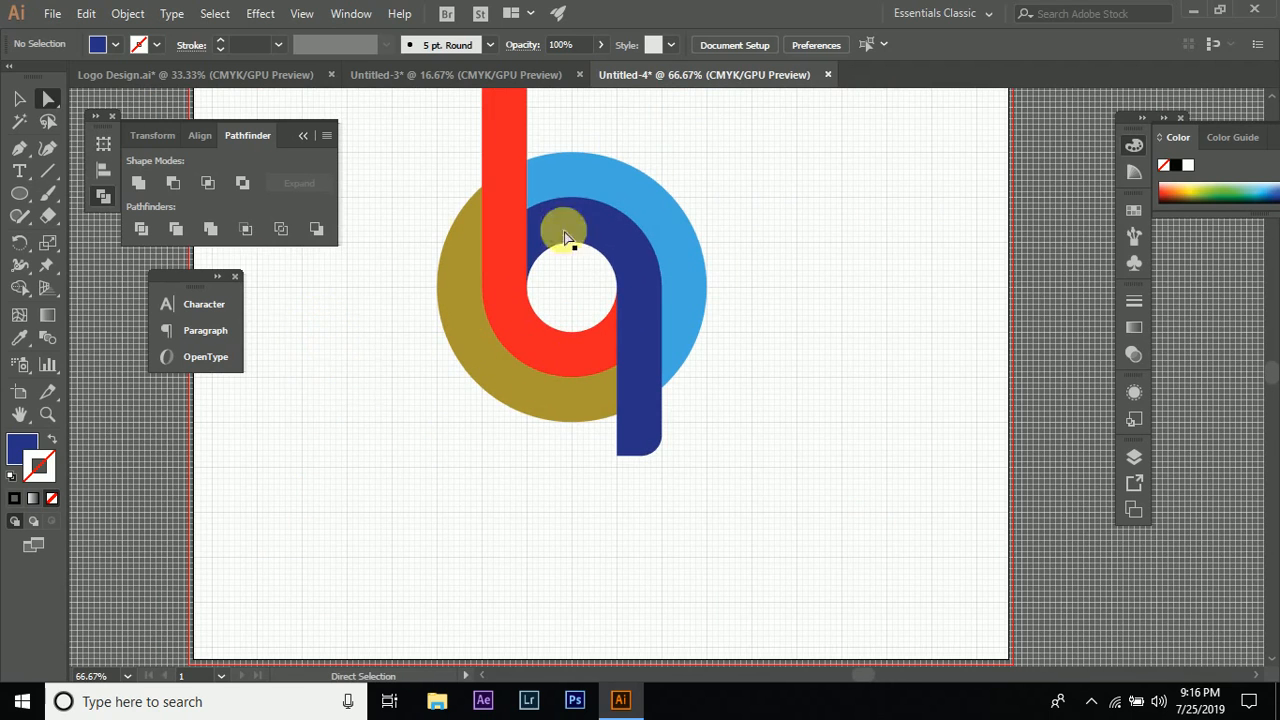
pyautogui.scroll(2, 374, 370)
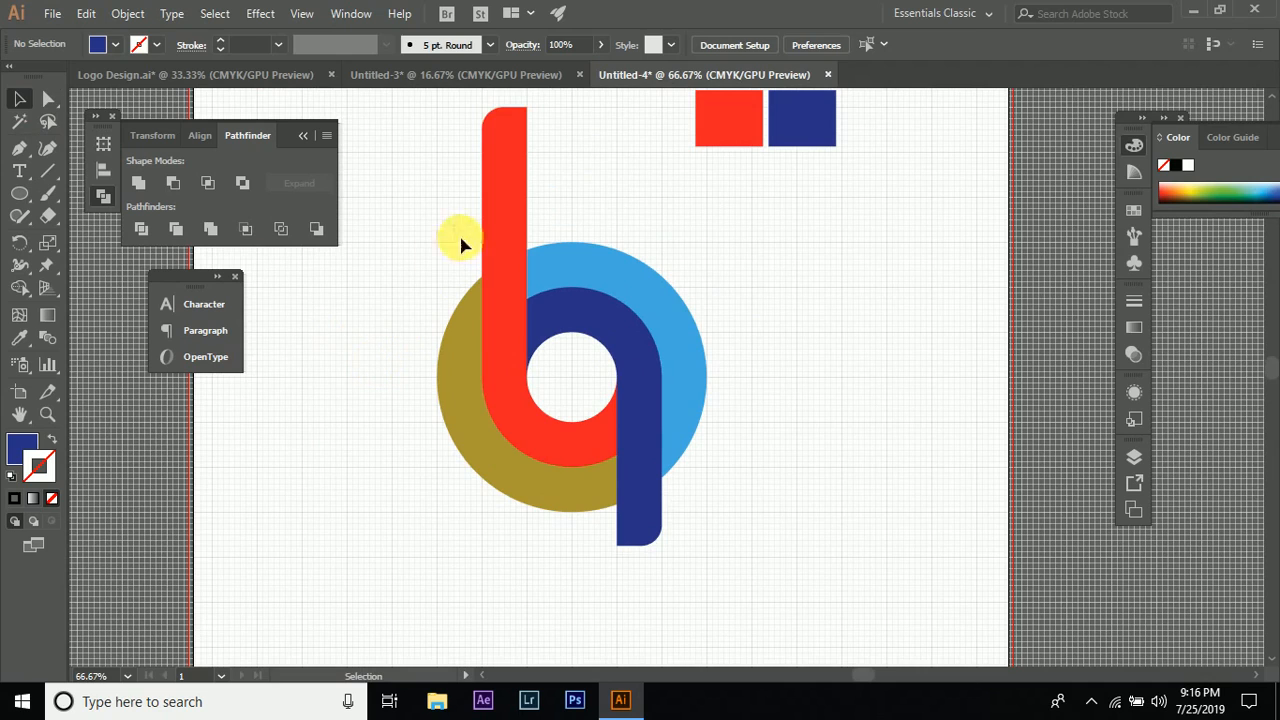
pyautogui.click(506, 206)
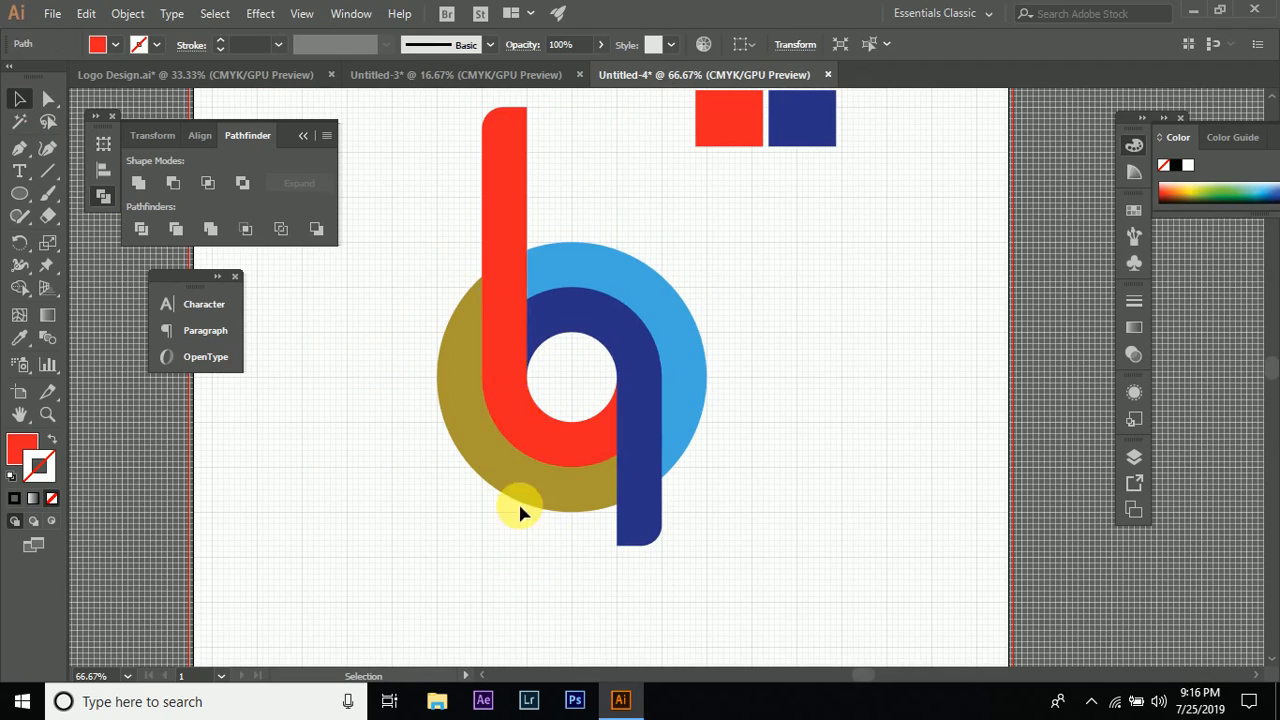
pyautogui.click(509, 309)
pyautogui.keyDown('shift'); pyautogui.click(638, 474); pyautogui.keyUp('shift')
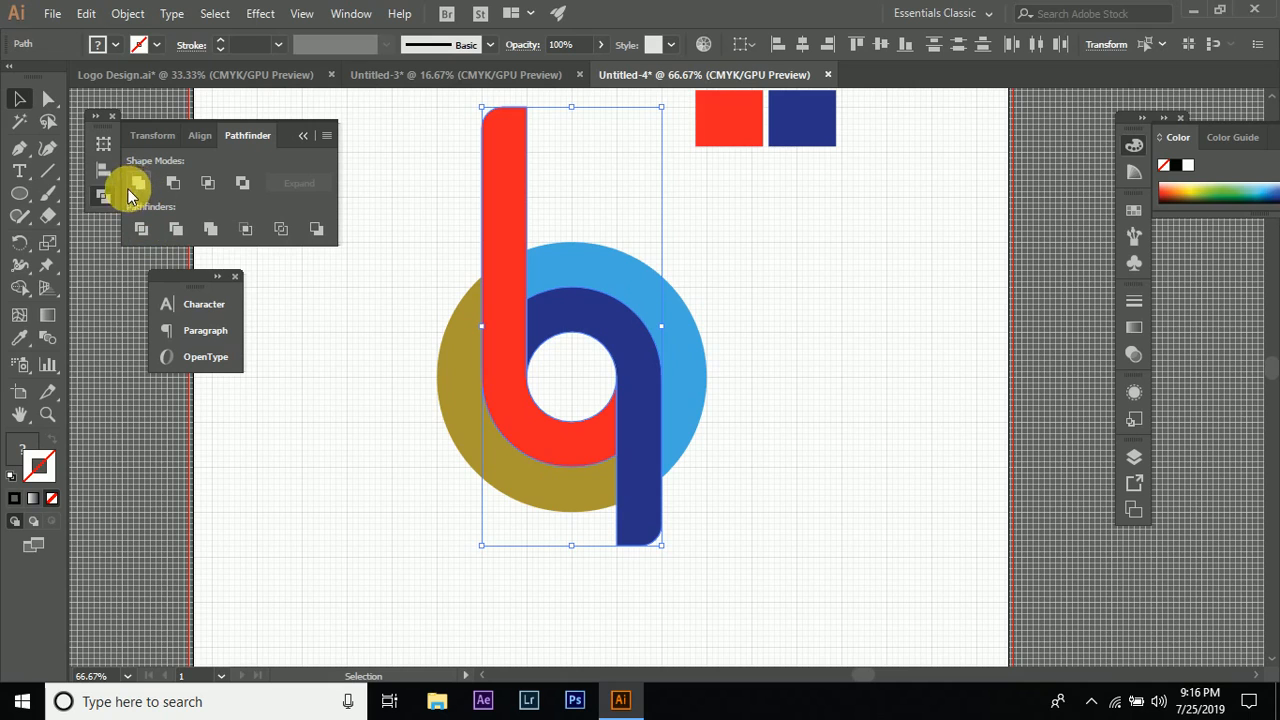
pyautogui.click(345, 13)
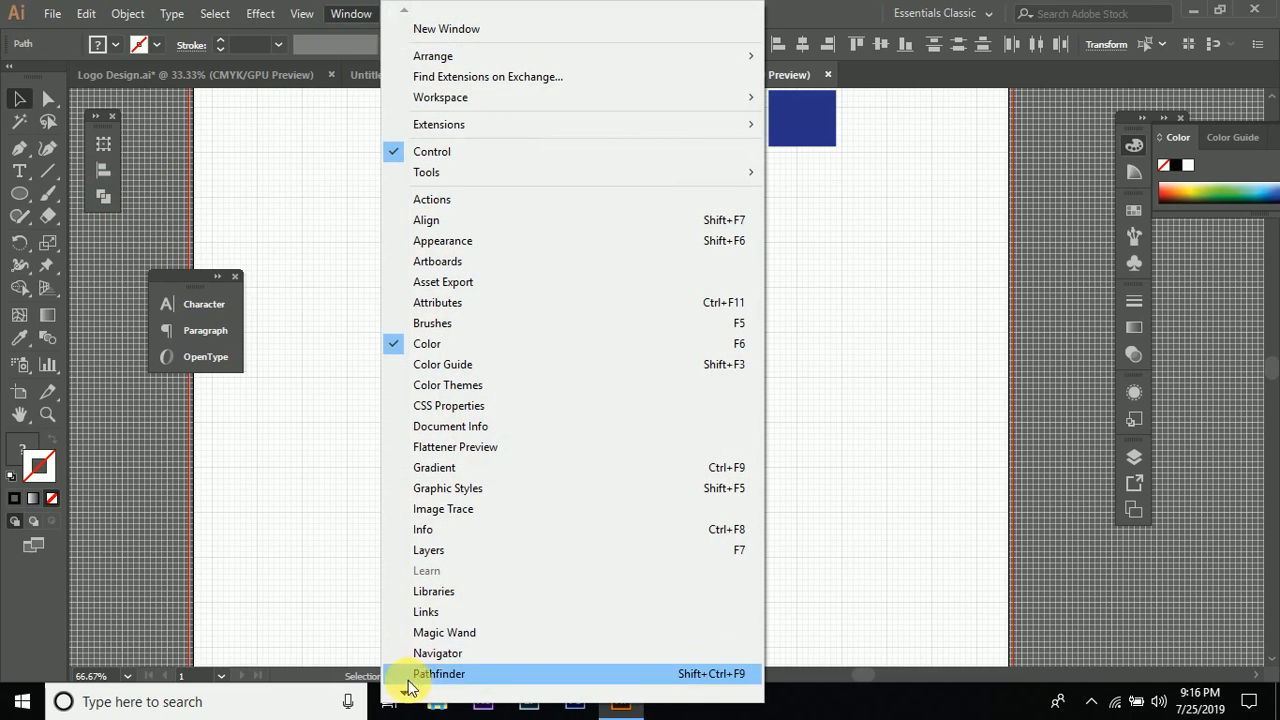
pyautogui.click(101, 196)
pyautogui.click(139, 182)
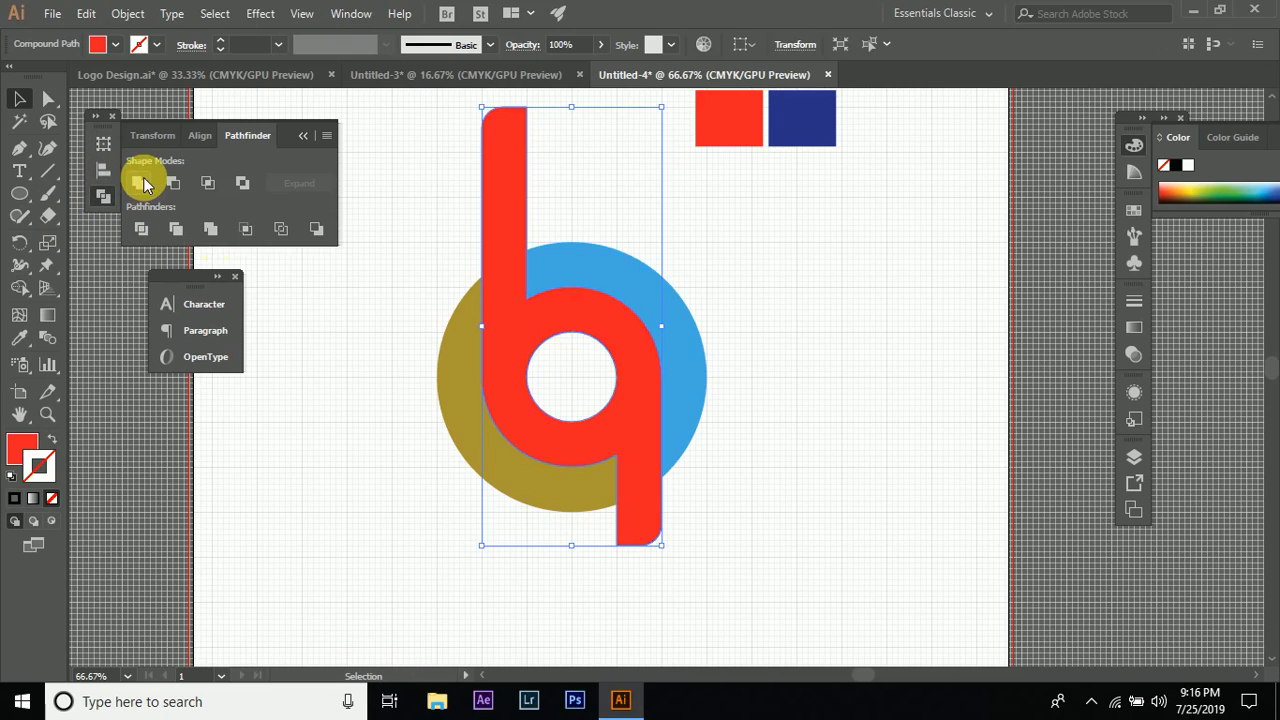
pyautogui.click(785, 375)
# - Draw a straight vertical line through the centre hole, extending beyond the united red ring above and below
pyautogui.hscroll(-1, 443, 466)
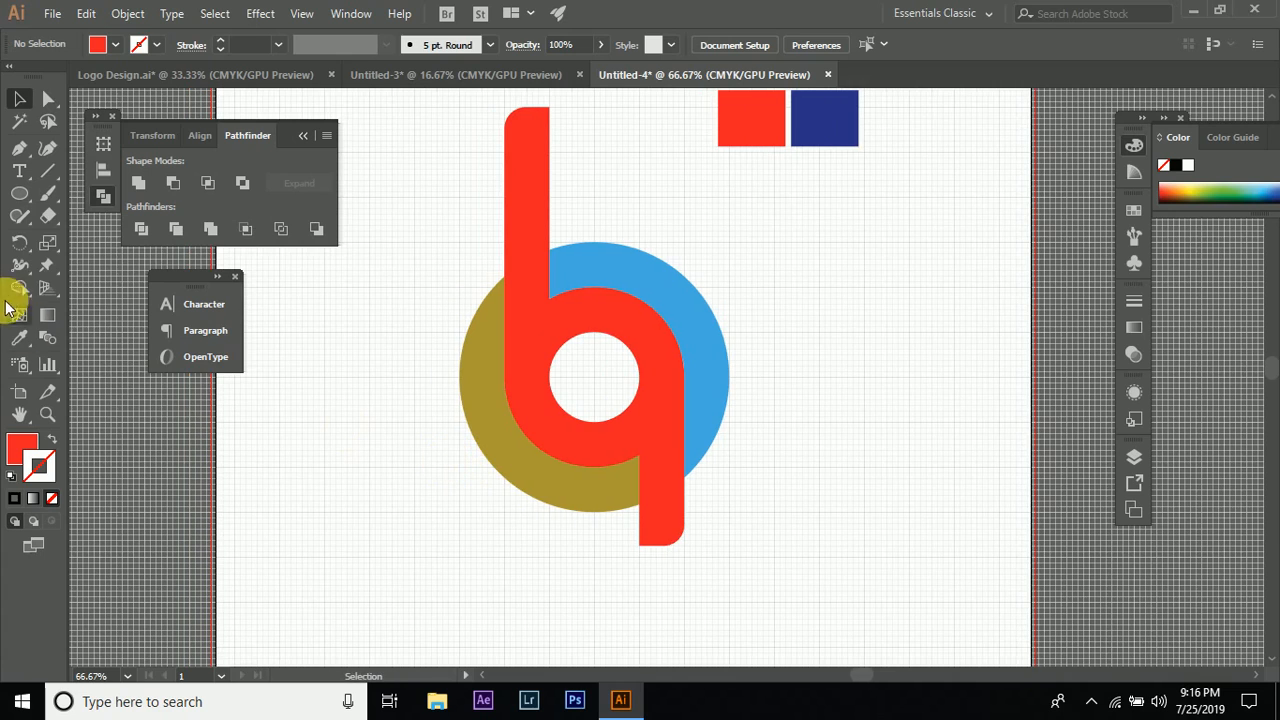
pyautogui.click(48, 170)
pyautogui.keyDown('alt'); pyautogui.scroll(2, 566, 349); pyautogui.keyUp('alt')
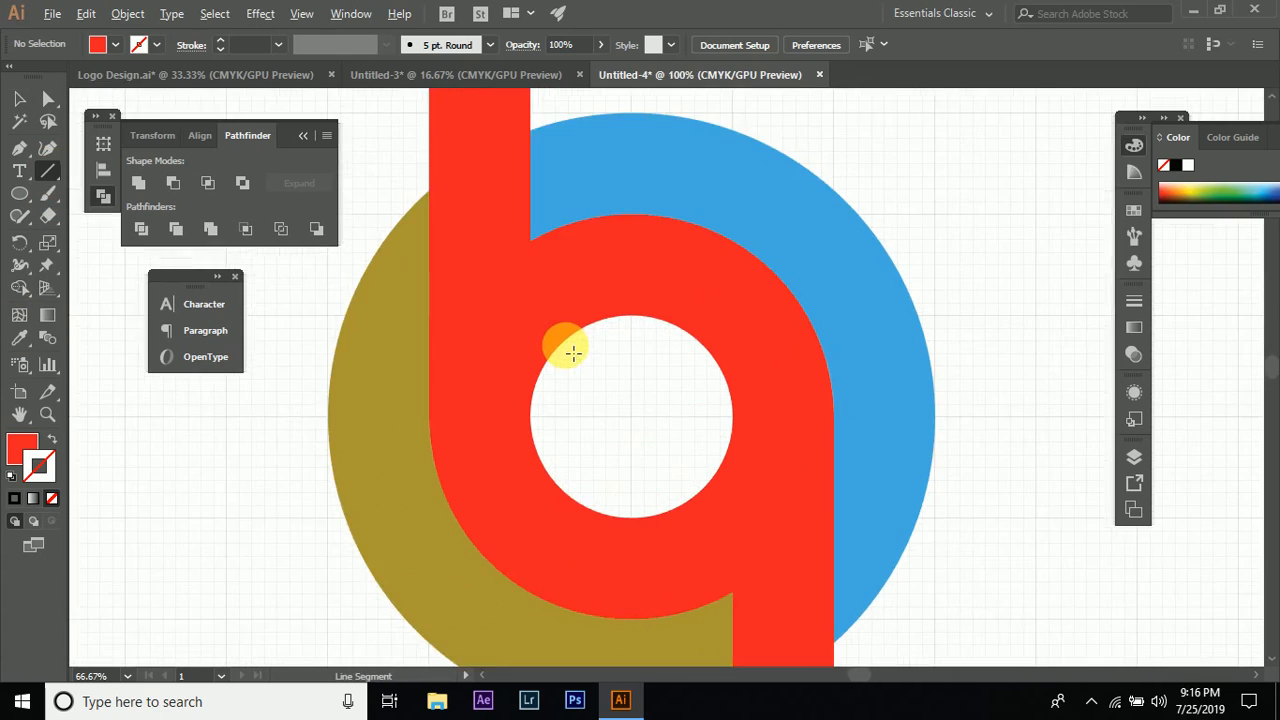
pyautogui.scroll(3, 596, 232)
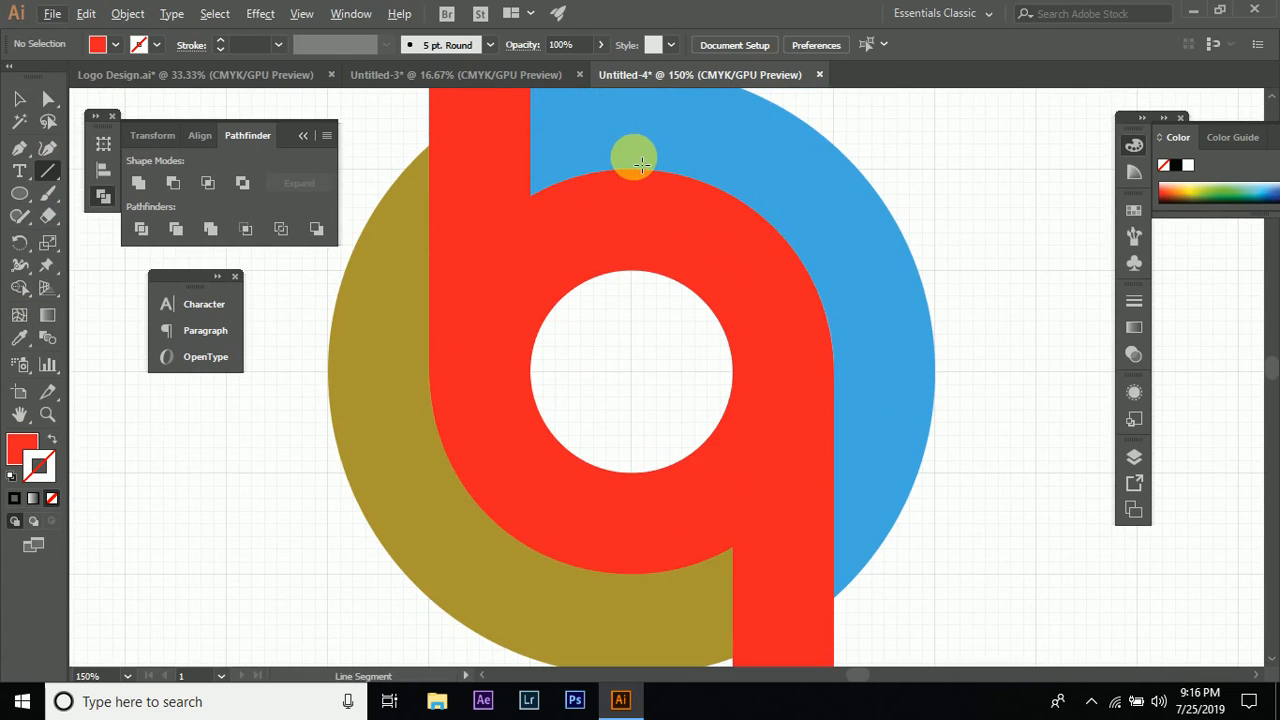
pyautogui.moveTo(632, 158); pyautogui.dragTo(632, 611)
pyautogui.scroll(-2, 645, 581)
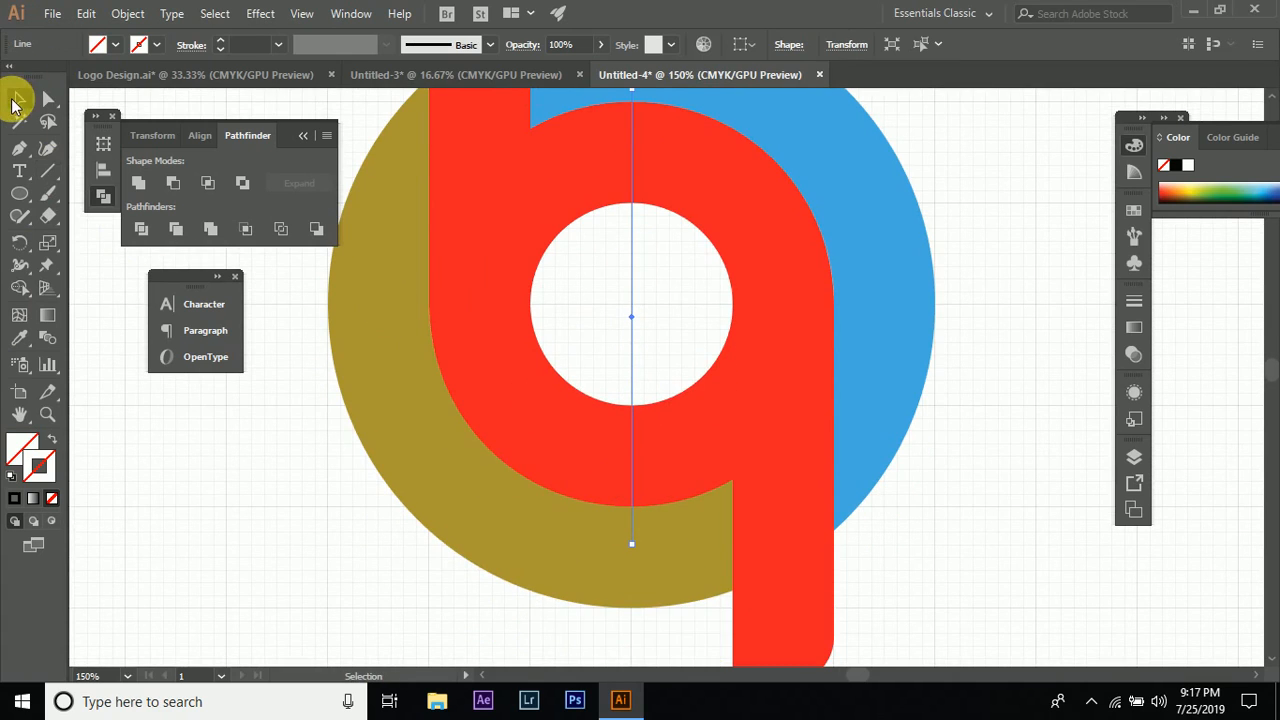
pyautogui.click(14, 101)
pyautogui.scroll(2, 630, 240)
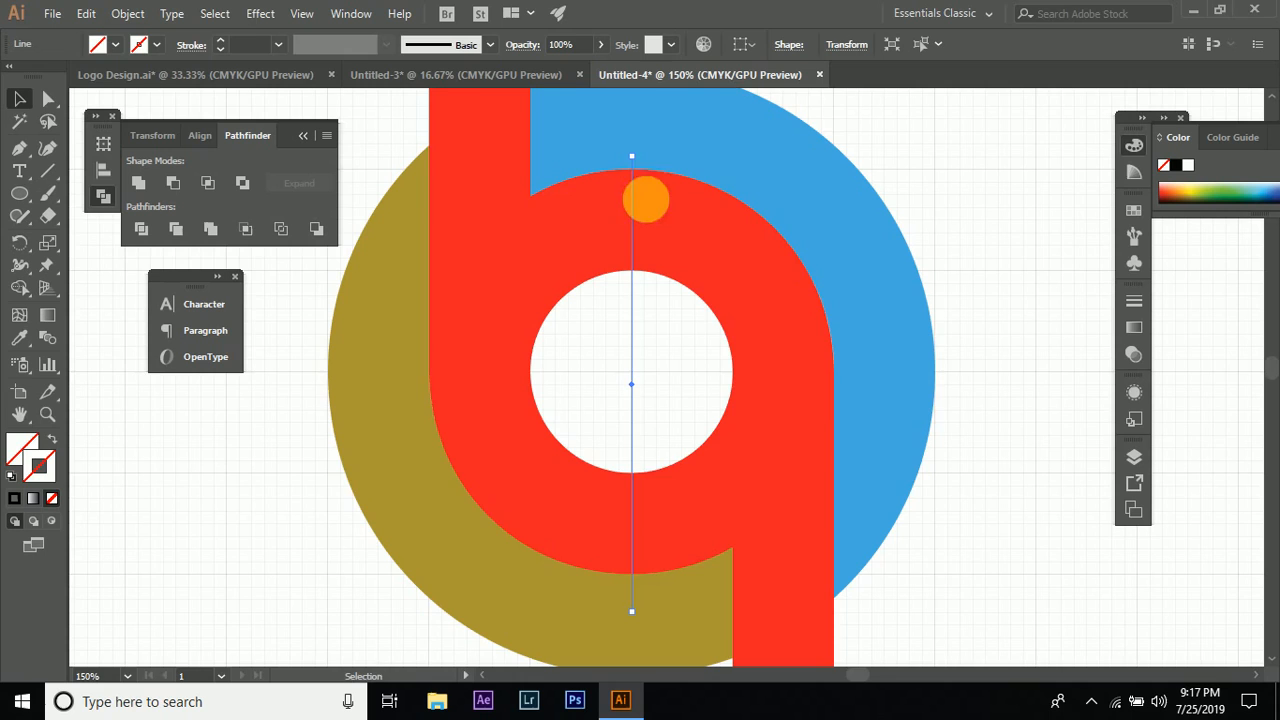
# - Divide the united red shape along the vertical centre line with Pathfinder
pyautogui.hotkey('ctrl', 'a')
pyautogui.hotkey('ctrl', '-')
pyautogui.hotkey('ctrl', '-')
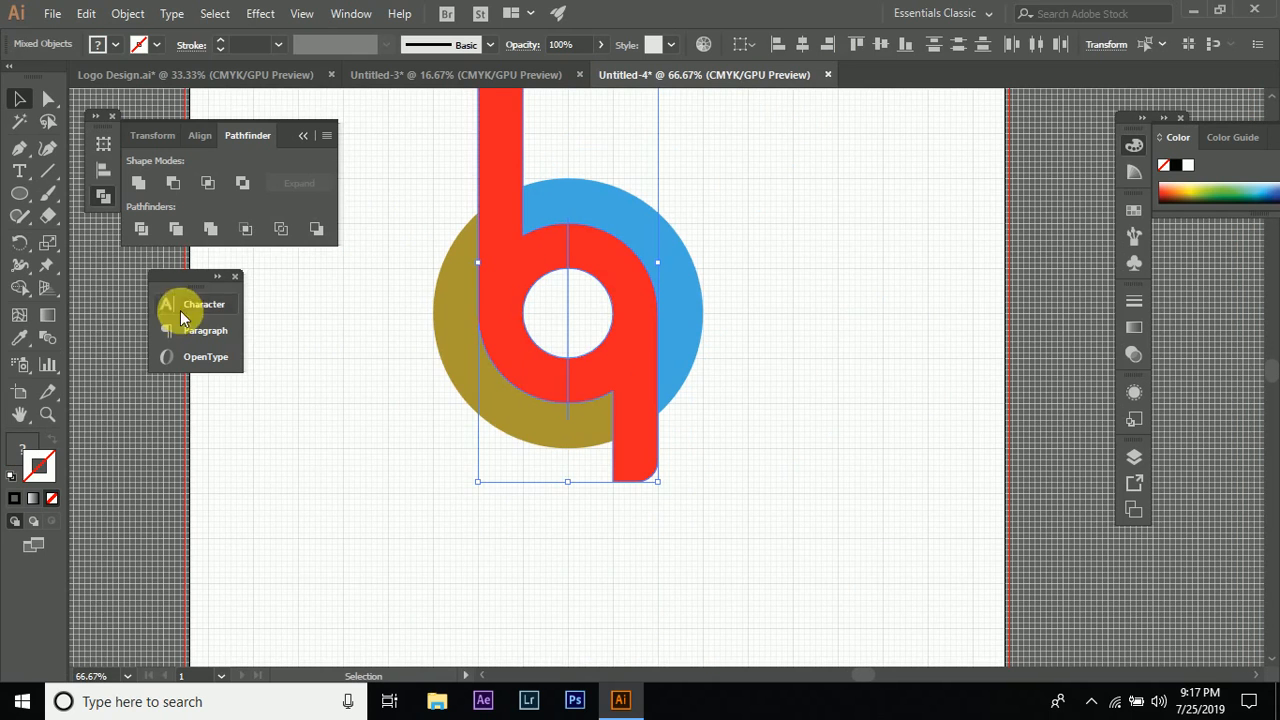
pyautogui.click(138, 232)
pyautogui.click(341, 391)
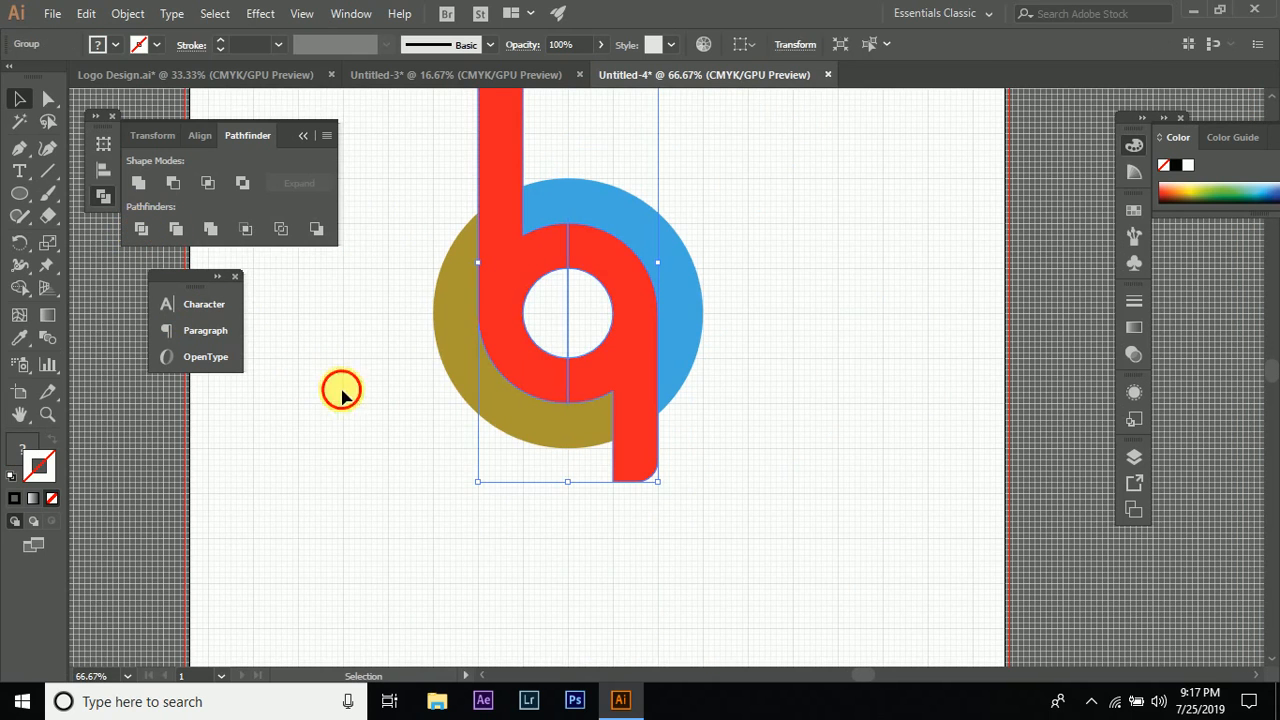
# - Ungroup the divided red shape and check that its left and right halves select separately
pyautogui.click(586, 265)
pyautogui.rightClick(594, 258)
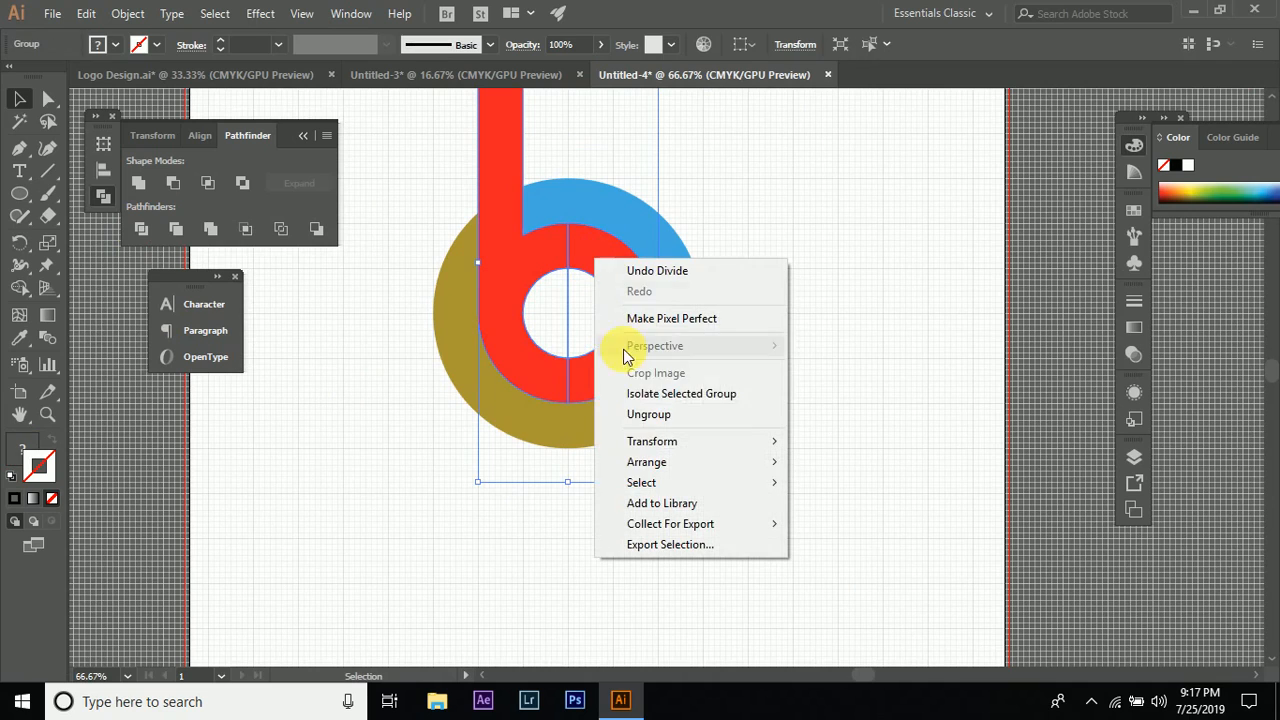
pyautogui.click(700, 417)
pyautogui.click(737, 371)
pyautogui.click(614, 373)
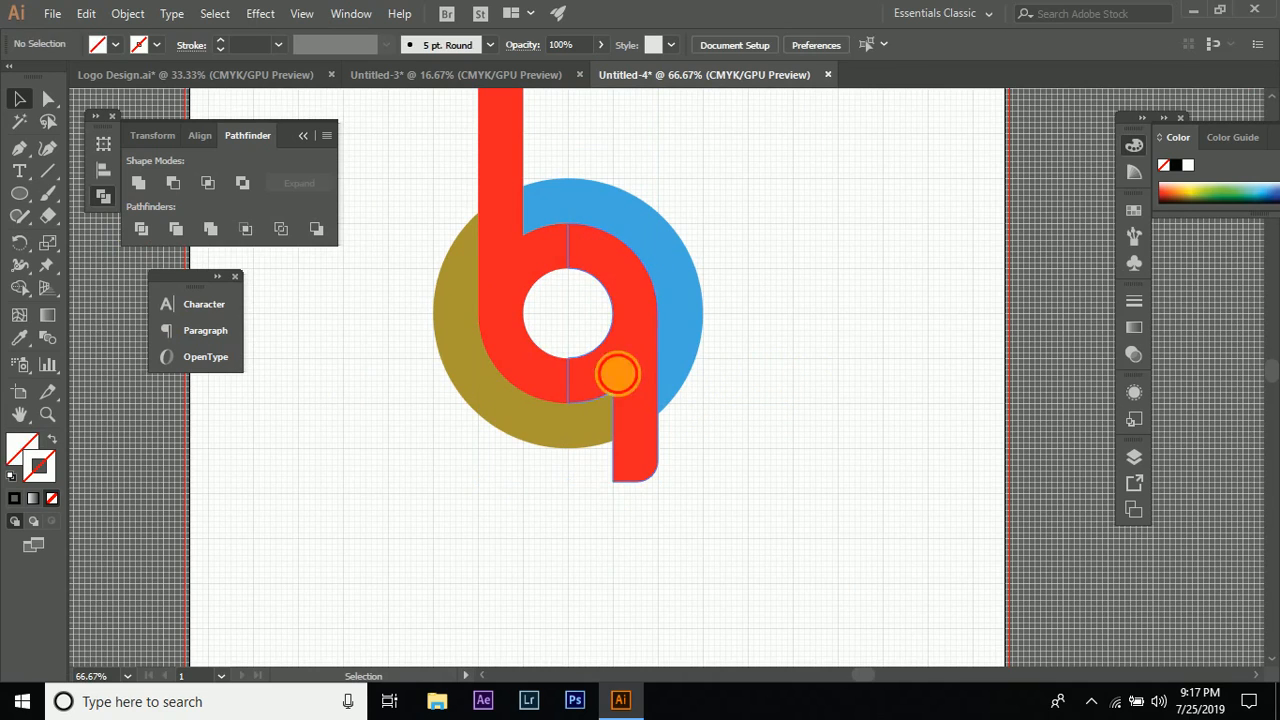
pyautogui.click(600, 329)
pyautogui.click(509, 337)
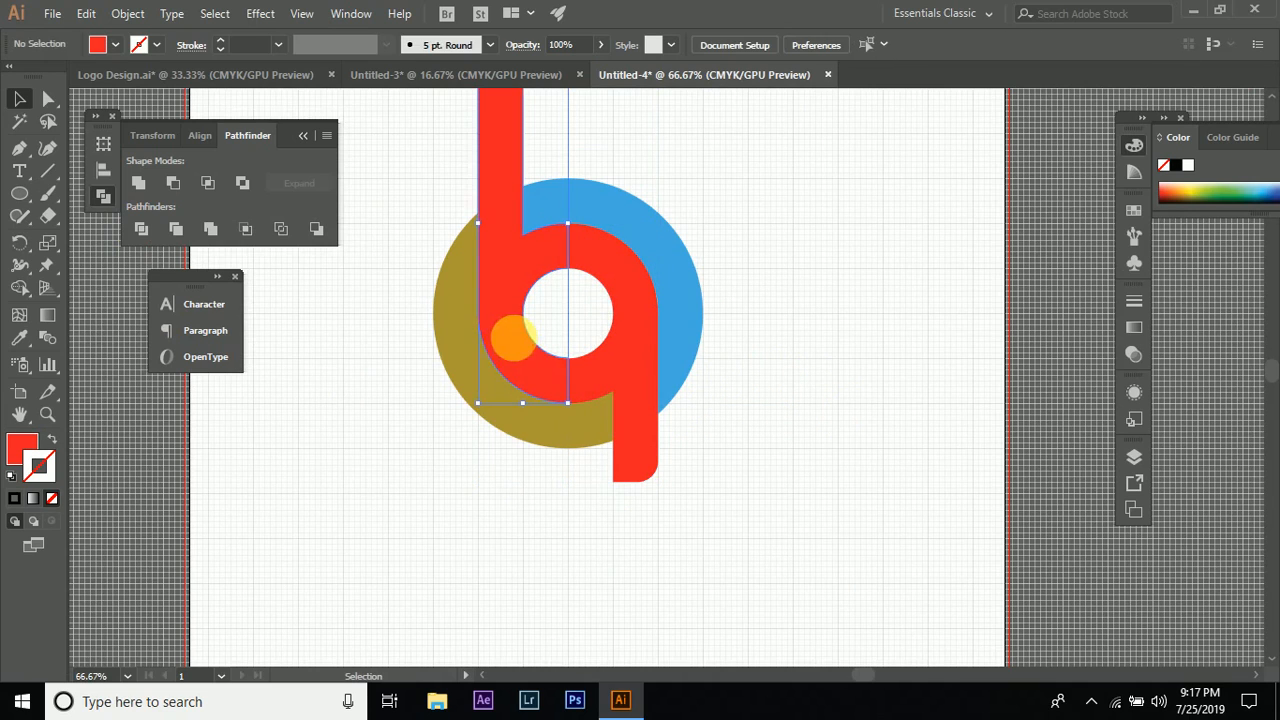
# - Delete the unfilled leftover pieces inside the centre hole
pyautogui.click(790, 378)
pyautogui.scroll(2, 700, 320)
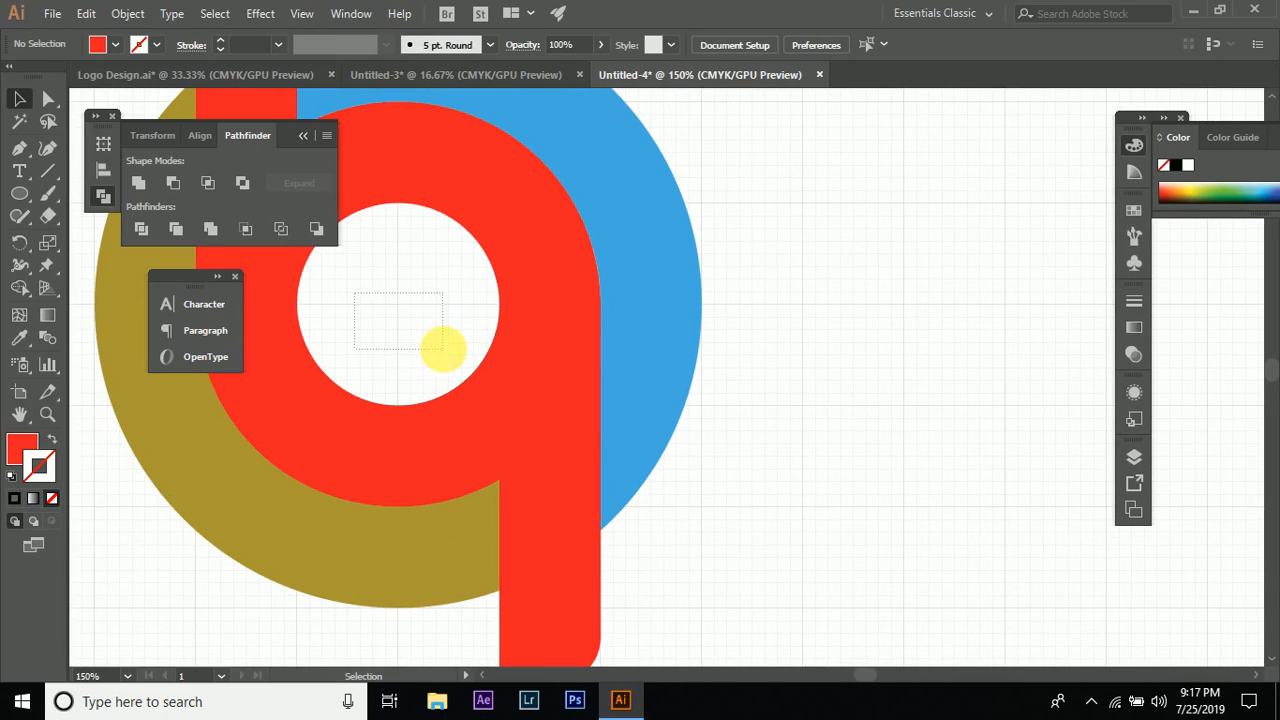
pyautogui.moveTo(442, 349); pyautogui.dragTo(444, 352)
pyautogui.click(442, 344)
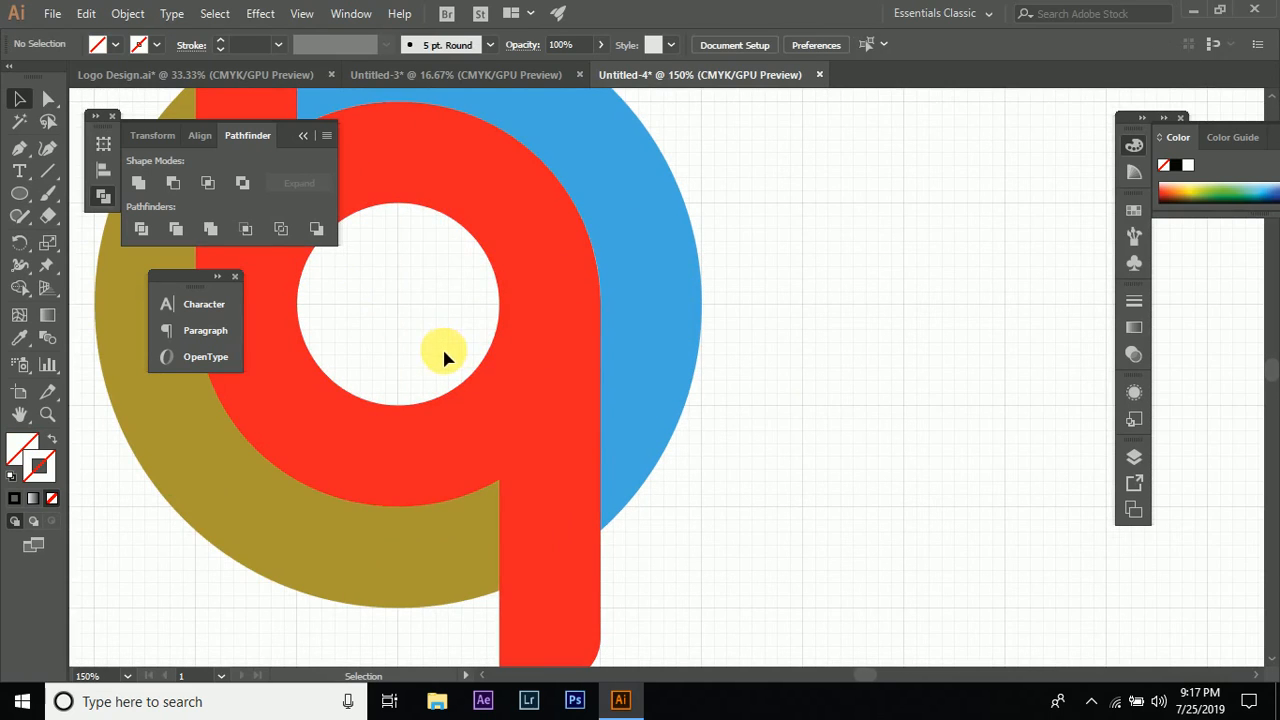
# - Colour the right half of the divided red shape navy by sampling the navy swatch with the Eyedropper
pyautogui.scroll(-1, 442, 346)
pyautogui.scroll(-2, 498, 370)
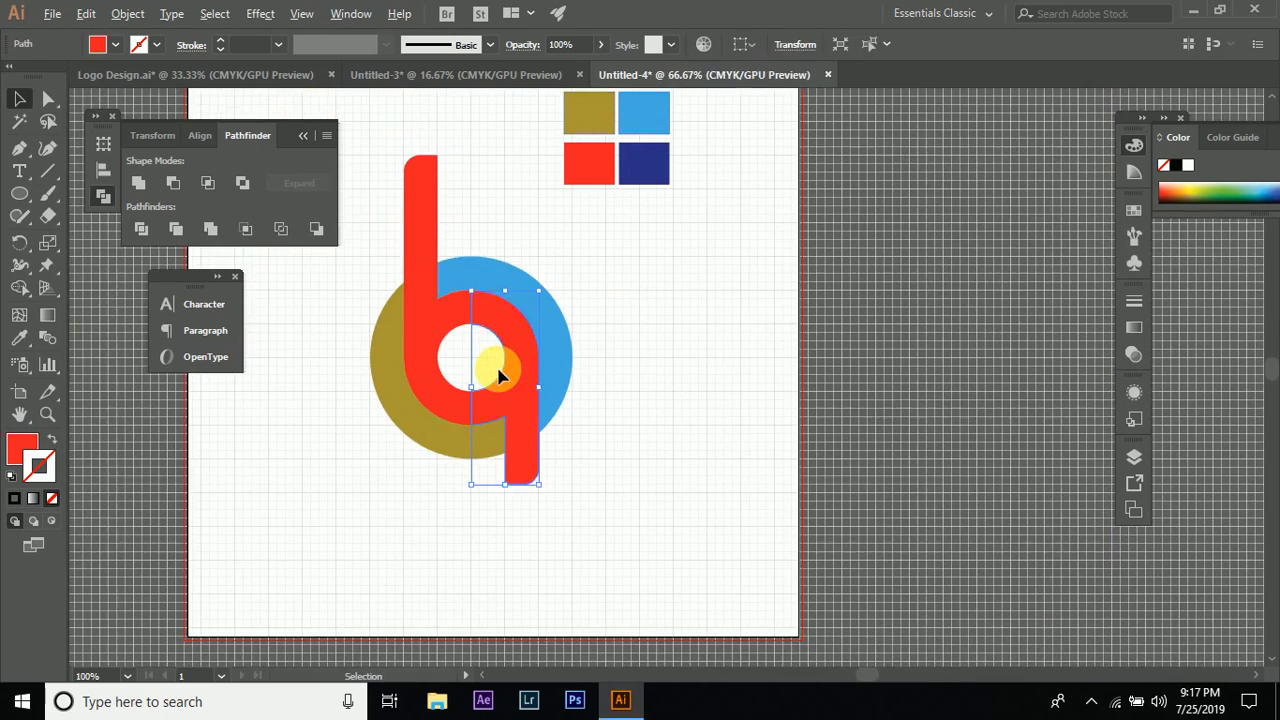
pyautogui.click(500, 366)
pyautogui.click(20, 342)
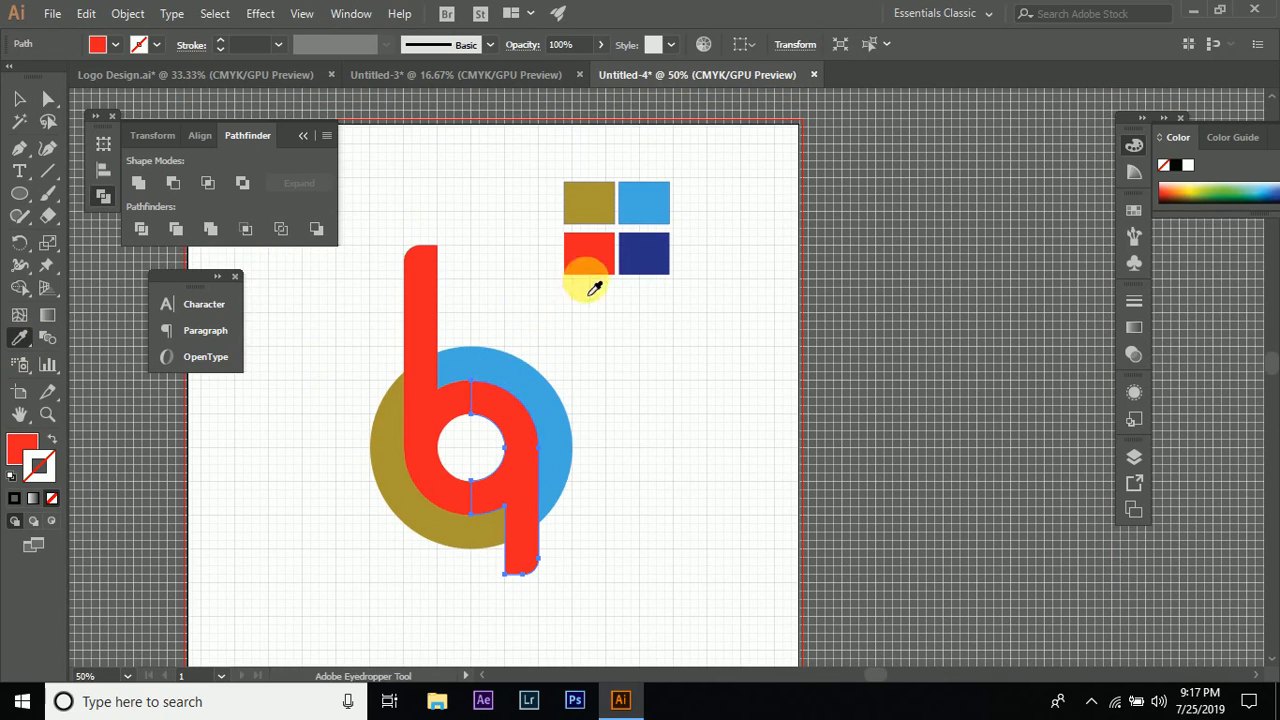
pyautogui.click(643, 262)
pyautogui.click(18, 101)
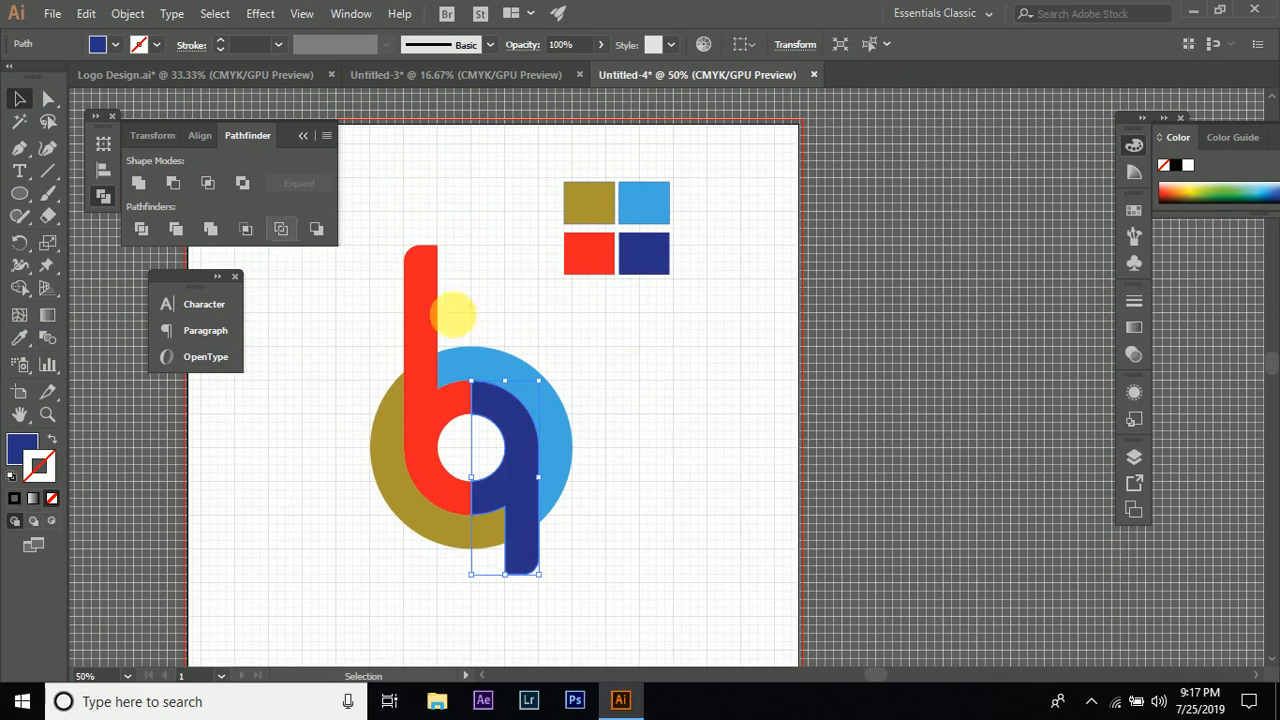
pyautogui.click(691, 408)
# - Select the "69 Communications" text and its crescent ornament in the coloured logo of Logo Design.ai and copy them
pyautogui.hscroll(-3, 691, 408)
pyautogui.scroll(-2, 691, 408)
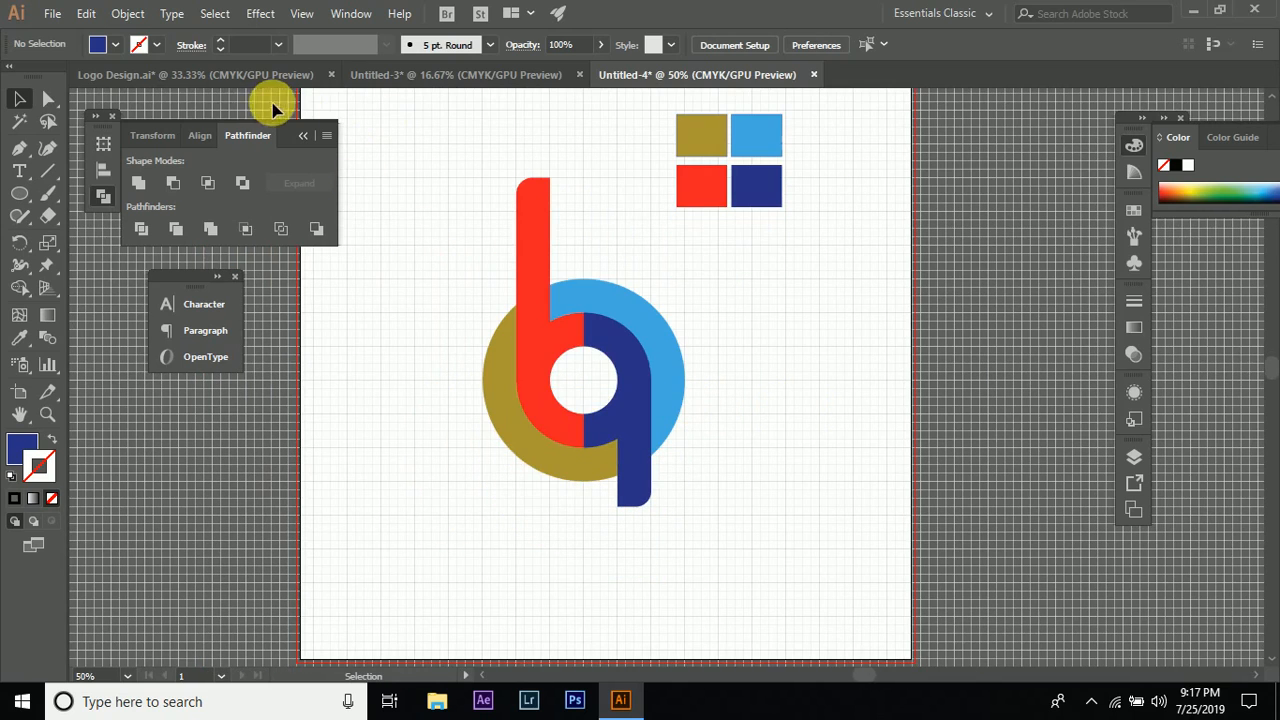
pyautogui.click(220, 77)
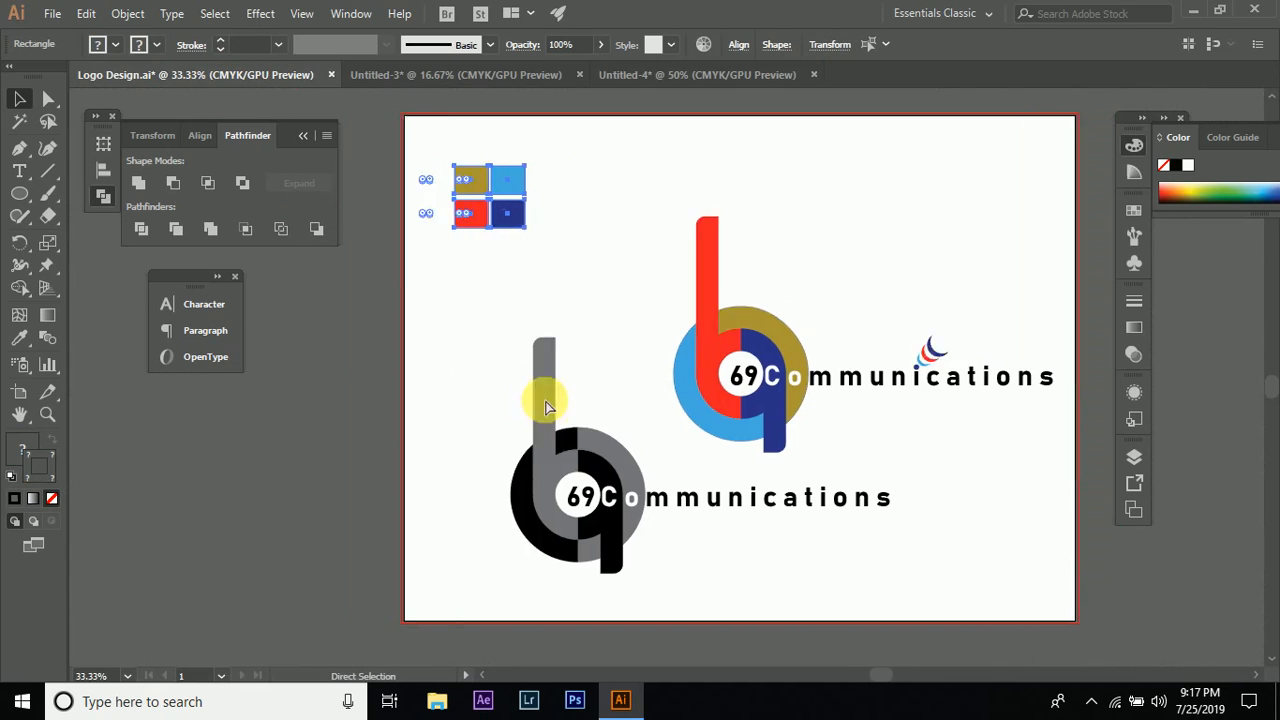
pyautogui.hscroll(1, 545, 405)
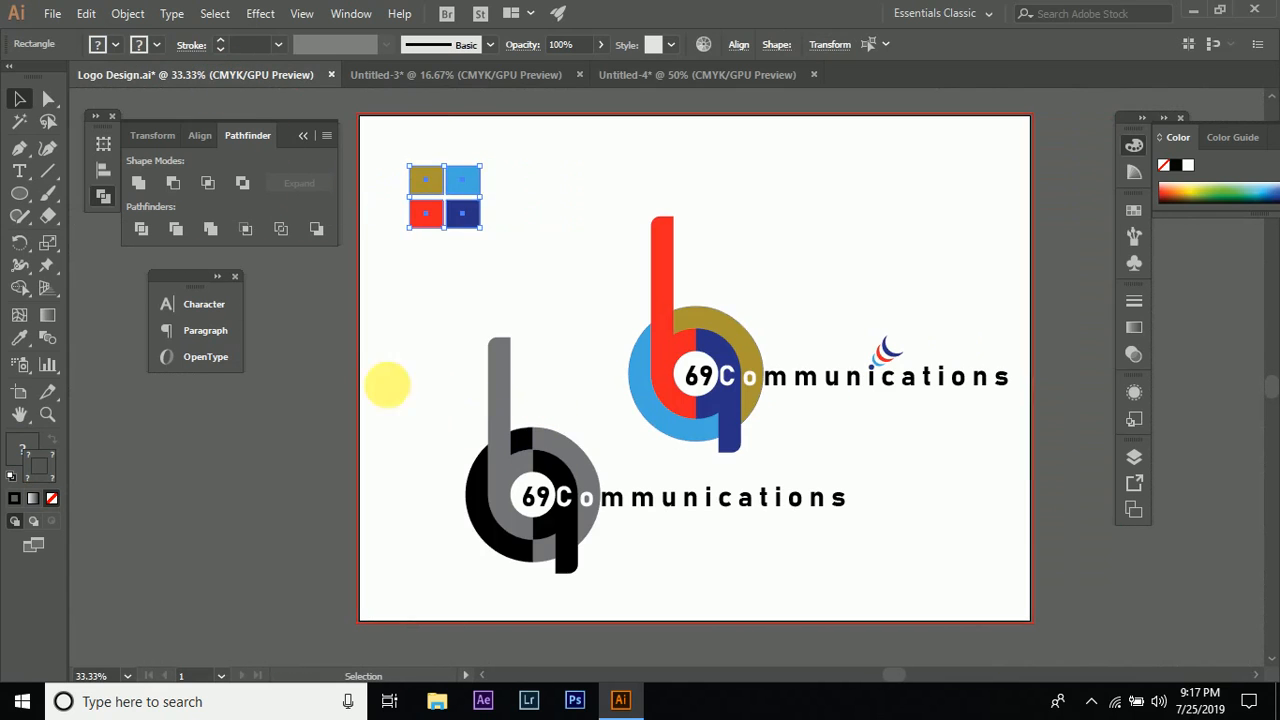
pyautogui.click(660, 77)
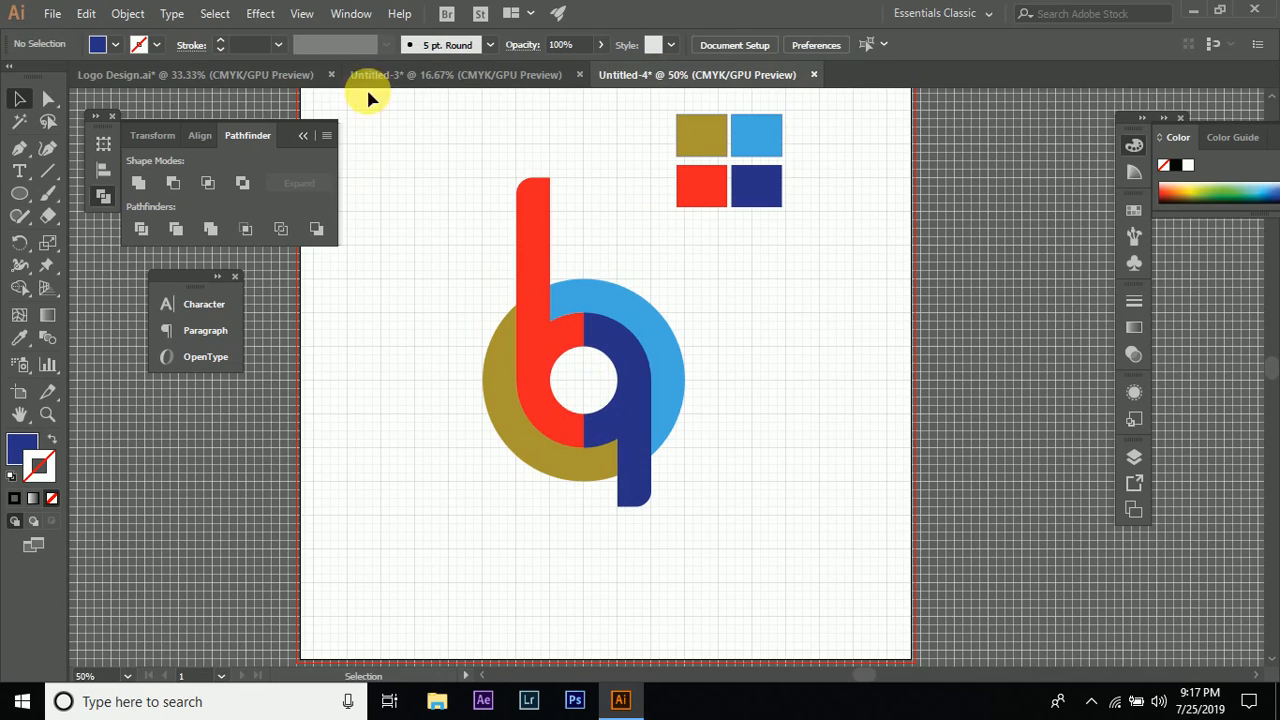
pyautogui.click(237, 77)
pyautogui.click(815, 377)
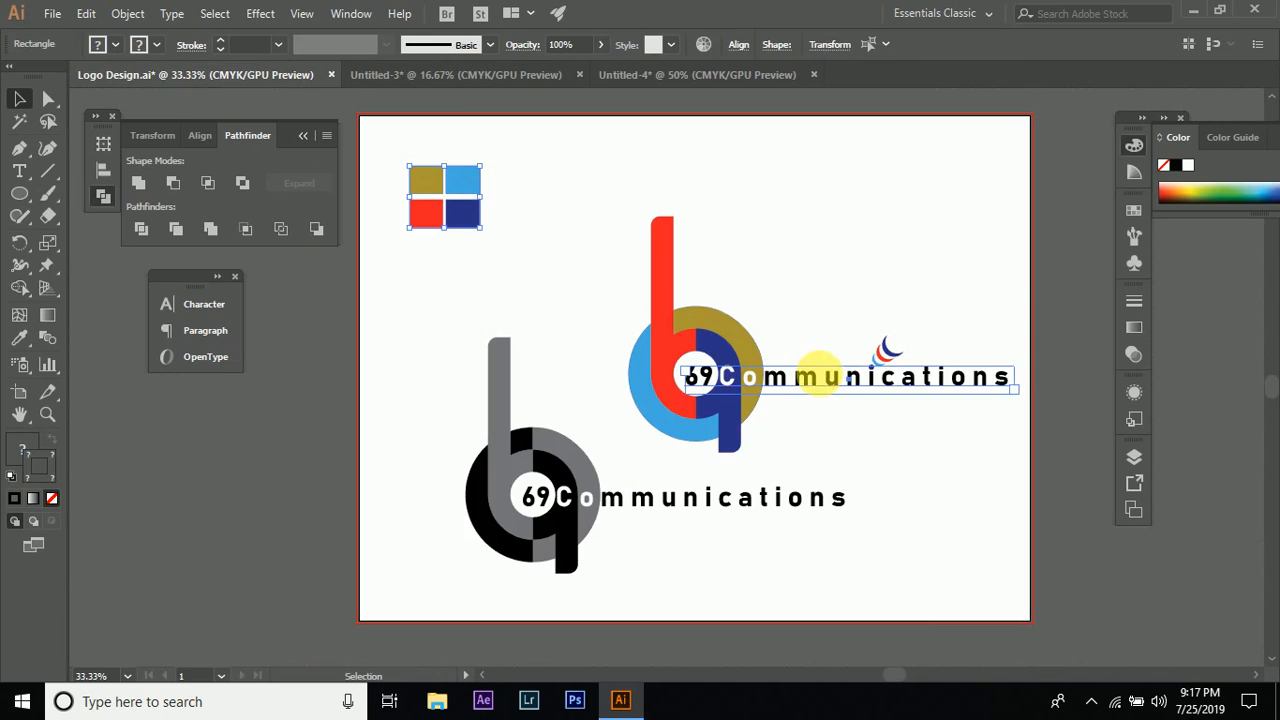
pyautogui.scroll(1, 871, 380)
pyautogui.scroll(2, 872, 345)
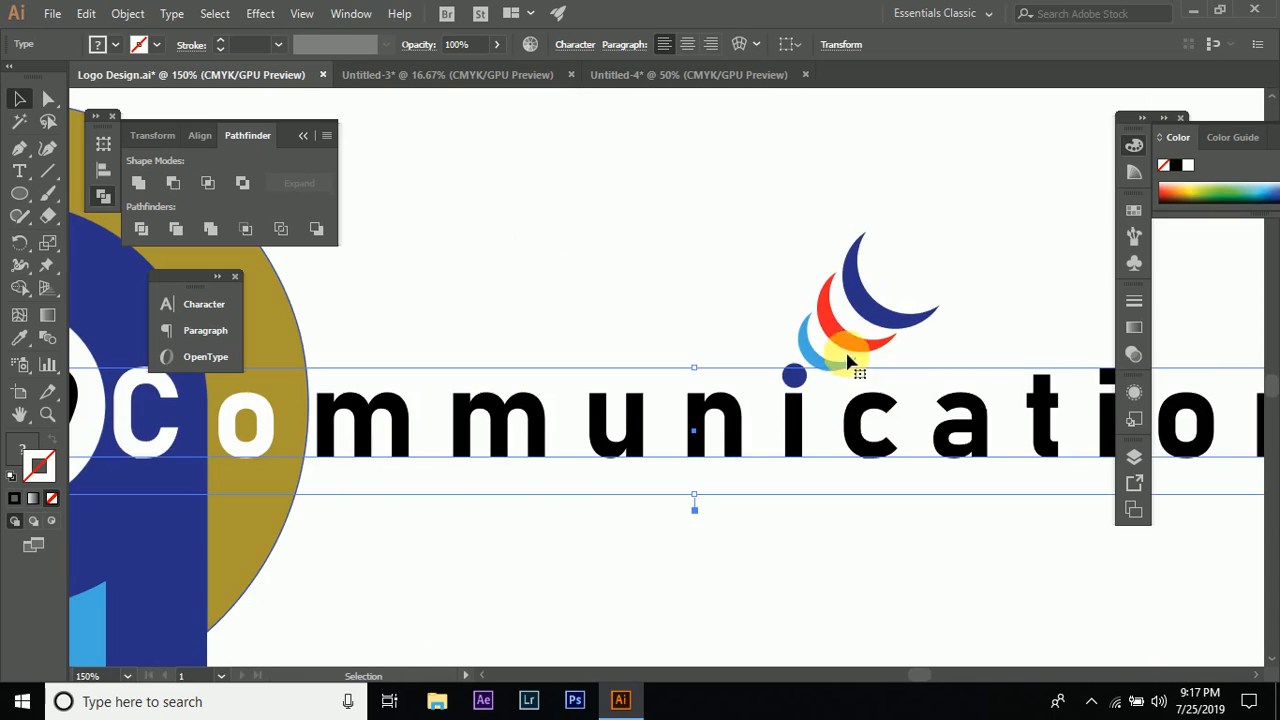
pyautogui.click(800, 292)
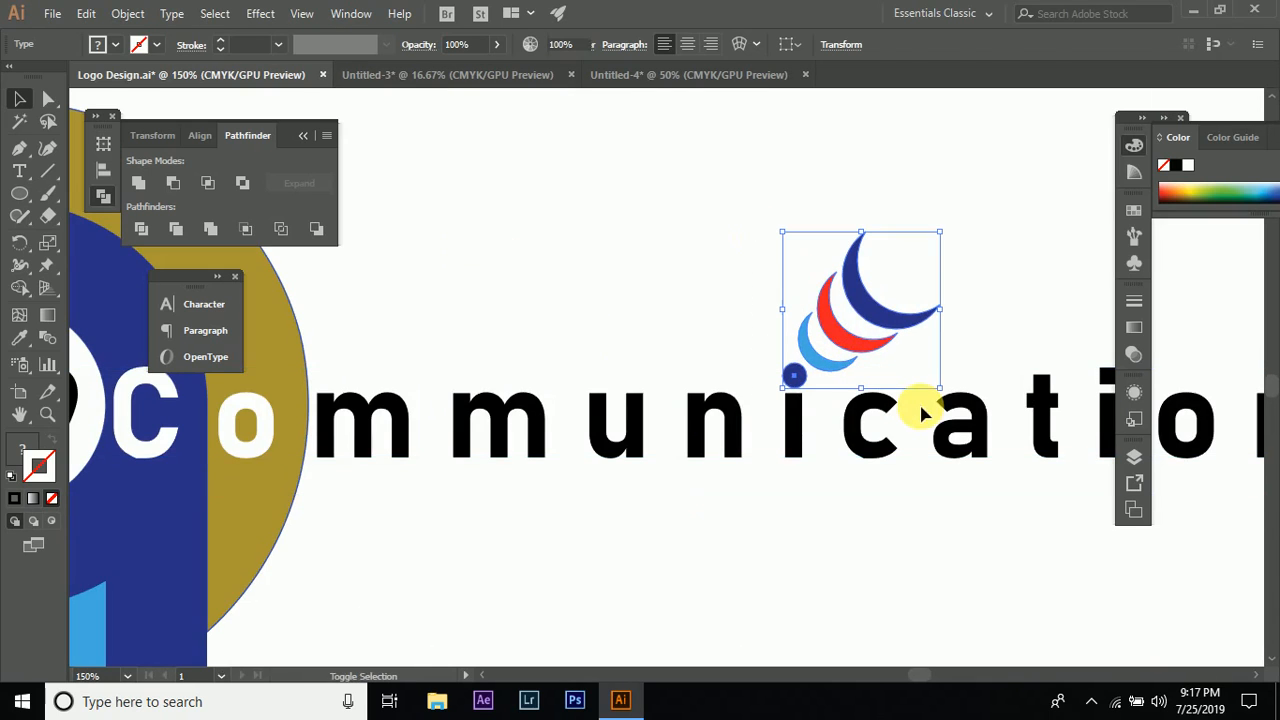
pyautogui.keyDown('shift'); pyautogui.click(806, 430); pyautogui.keyUp('shift')
pyautogui.scroll(-3, 800, 438)
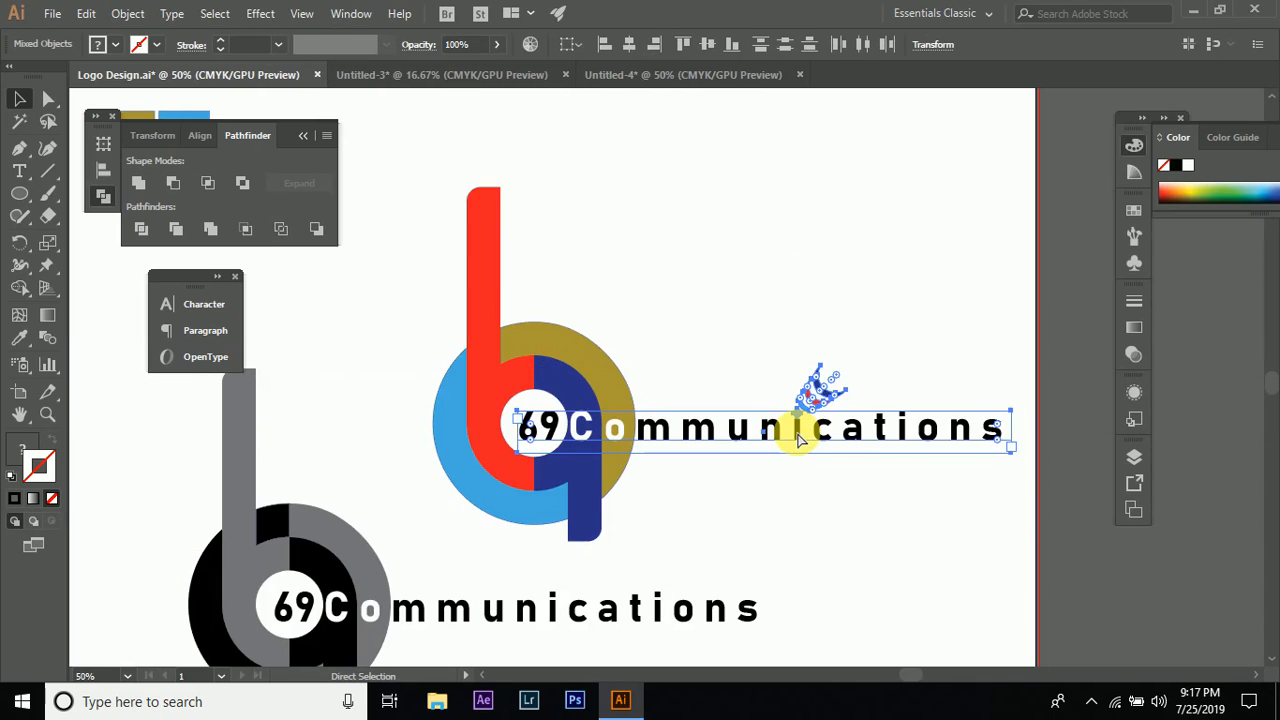
# - Paste the copied text and crescent ornament into the Untitled-4 document
pyautogui.click(640, 74)
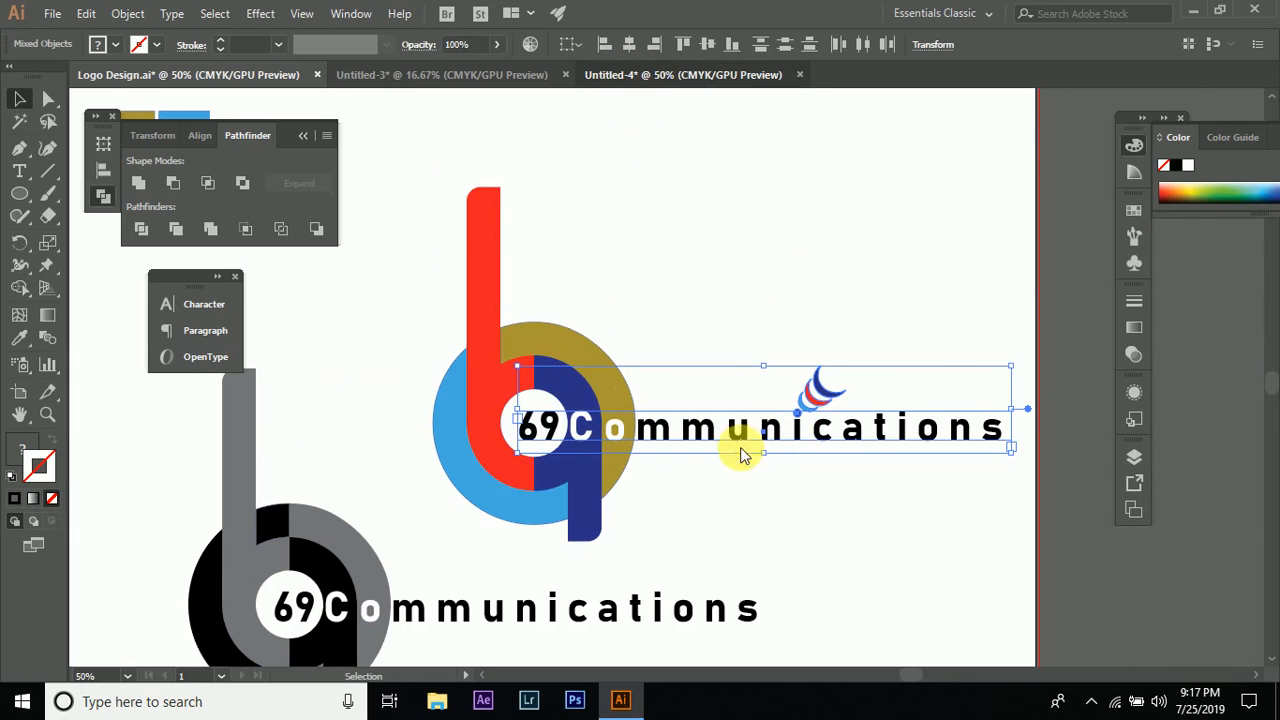
pyautogui.scroll(4, 745, 365)
pyautogui.scroll(-2, 680, 403)
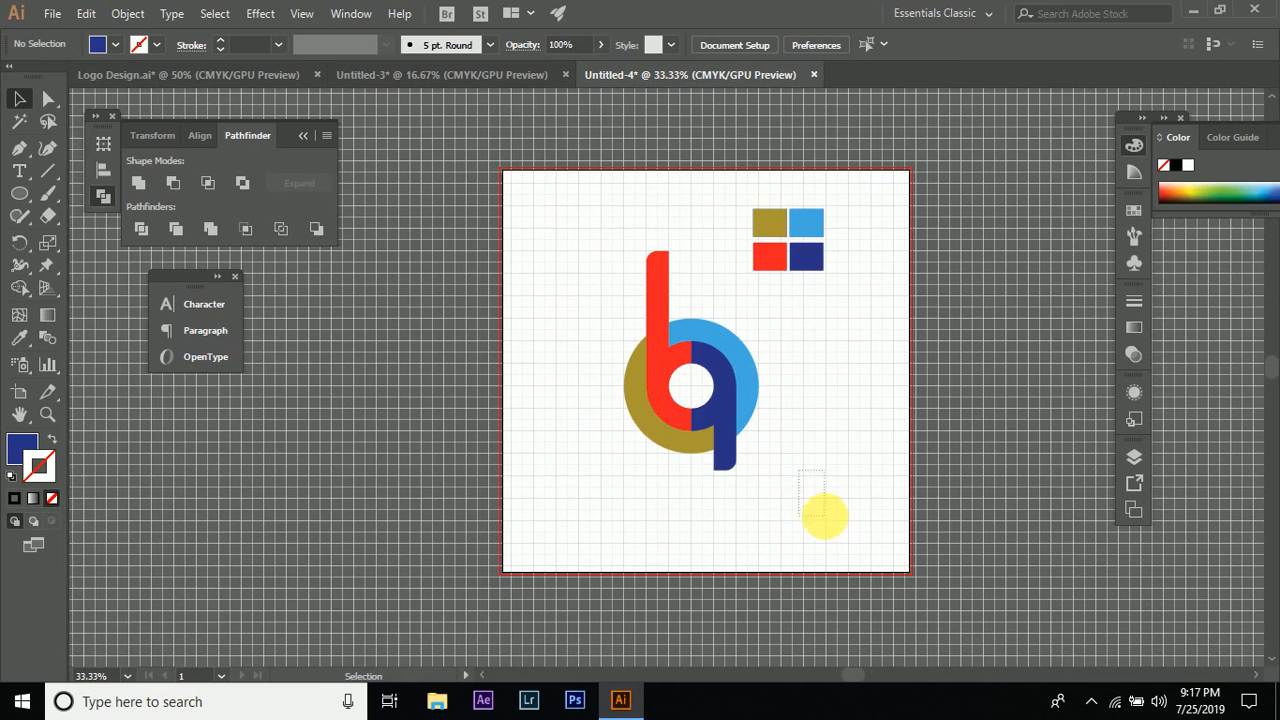
pyautogui.hotkey('ctrl', 'v')
pyautogui.scroll(1, 591, 409)
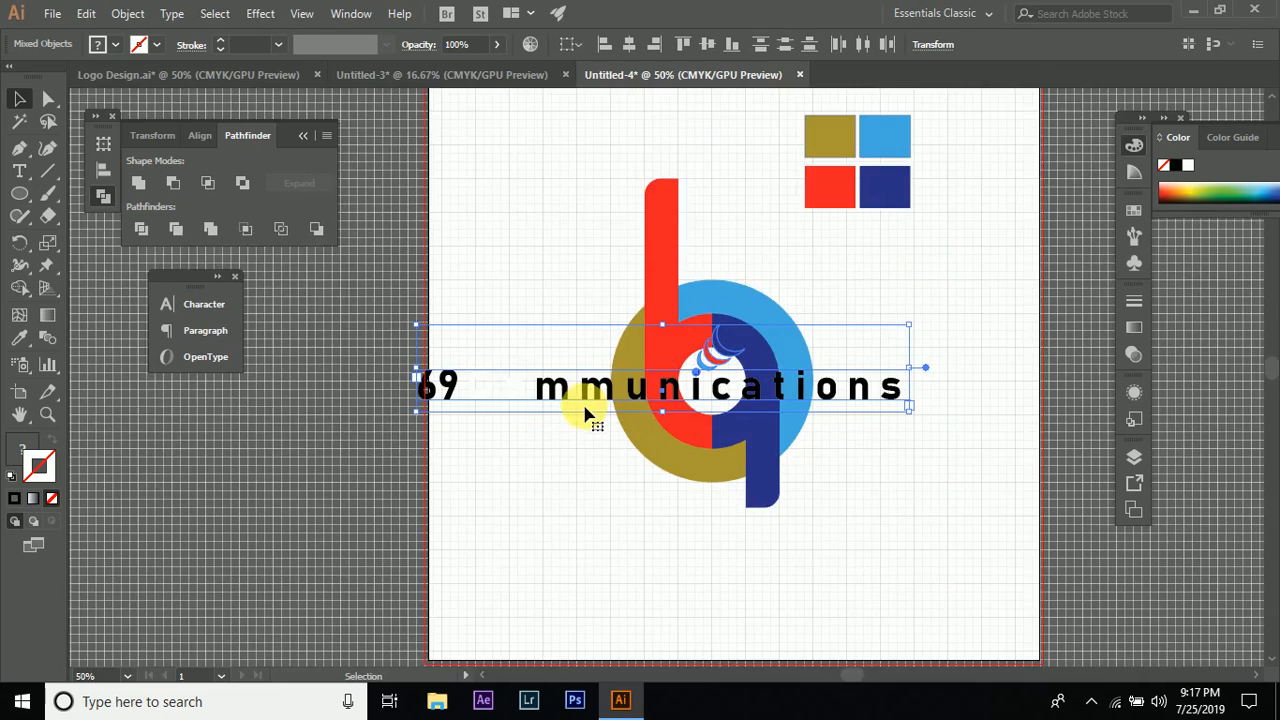
# - Move the pasted text and ornament so the "69" sits inside the white centre hole of the logo
pyautogui.scroll(-4, 509, 389)
pyautogui.scroll(2, 560, 375)
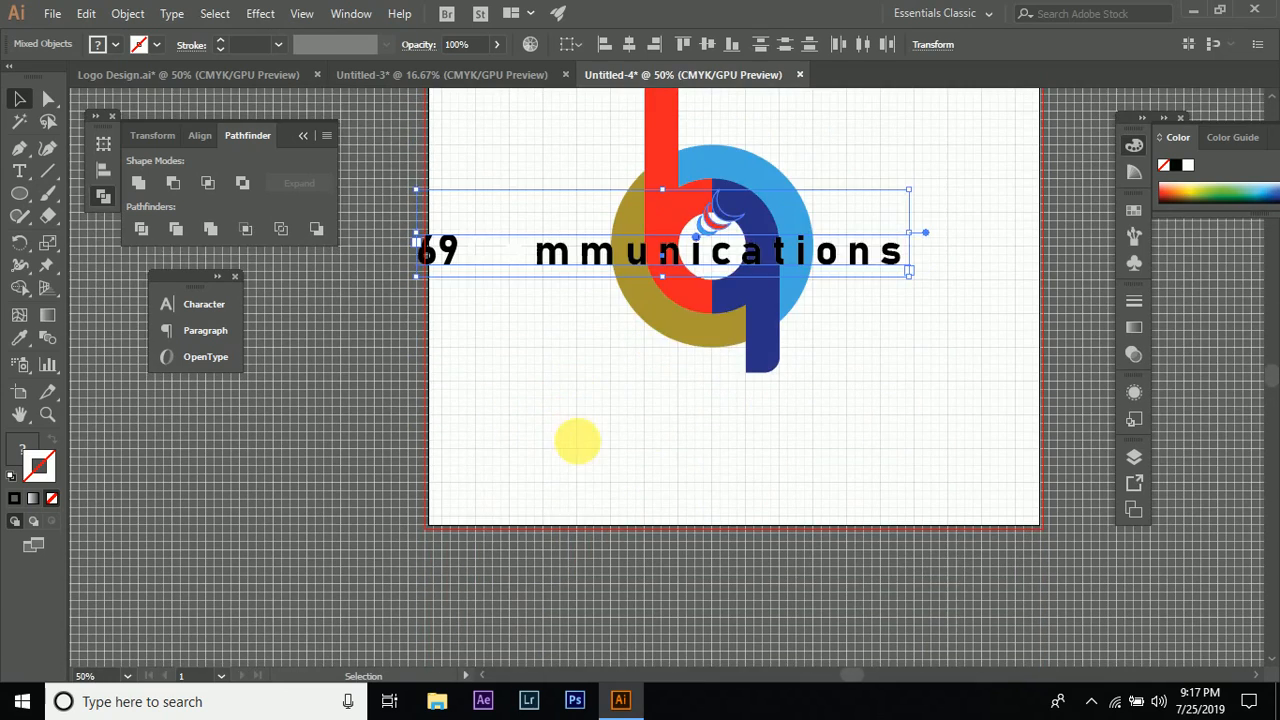
pyautogui.scroll(2, 530, 443)
pyautogui.hscroll(2, 530, 443)
pyautogui.moveTo(415, 367); pyautogui.dragTo(675, 366)
pyautogui.click(684, 453)
pyautogui.hscroll(2, 617, 422)
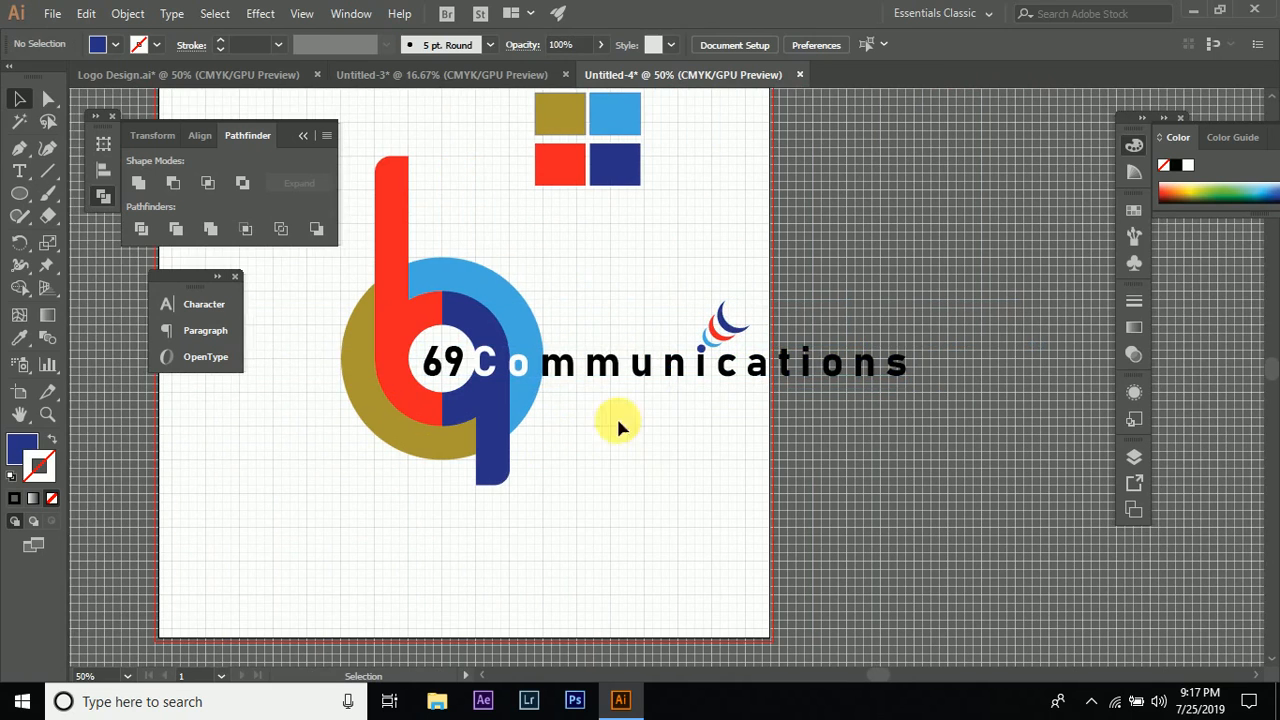
# - Select all characters of the "69 Communications" text and place the character settings clear of the lettering
pyautogui.scroll(1, 562, 382)
pyautogui.click(598, 378)
pyautogui.doubleClick(598, 378)
pyautogui.hotkey('ctrl', 'a')
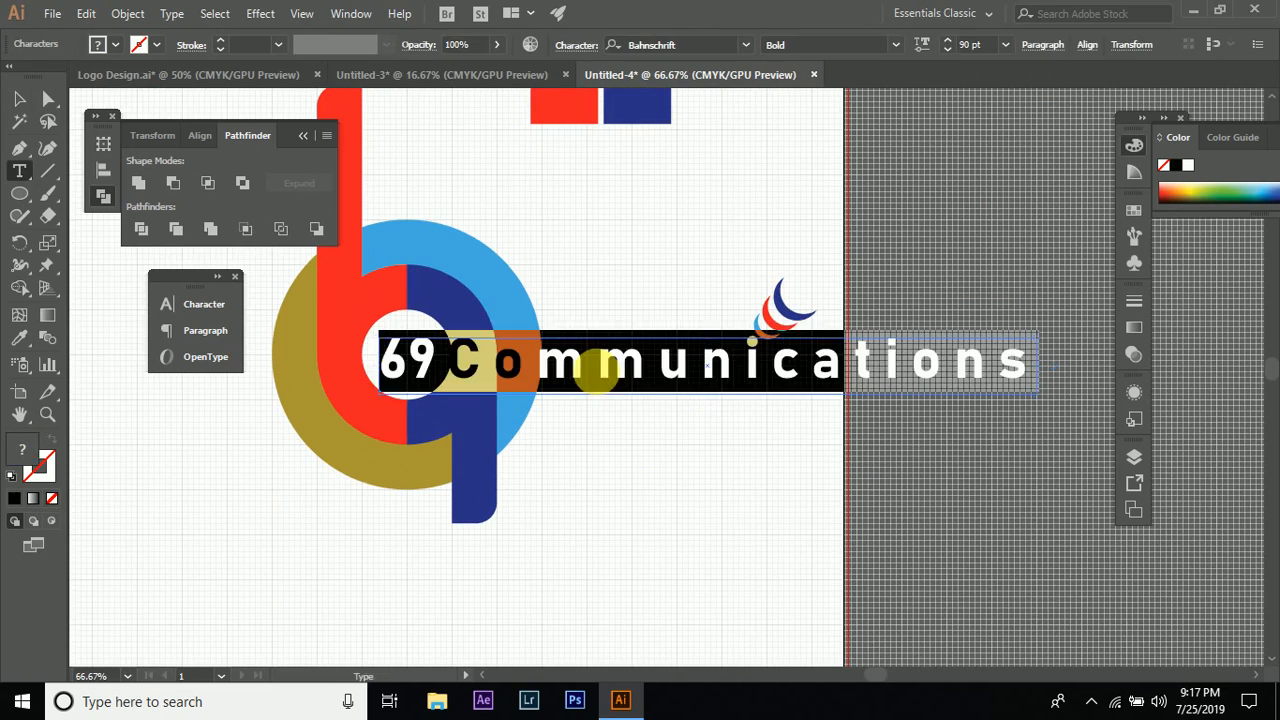
pyautogui.hotkey('ctrl', 't')
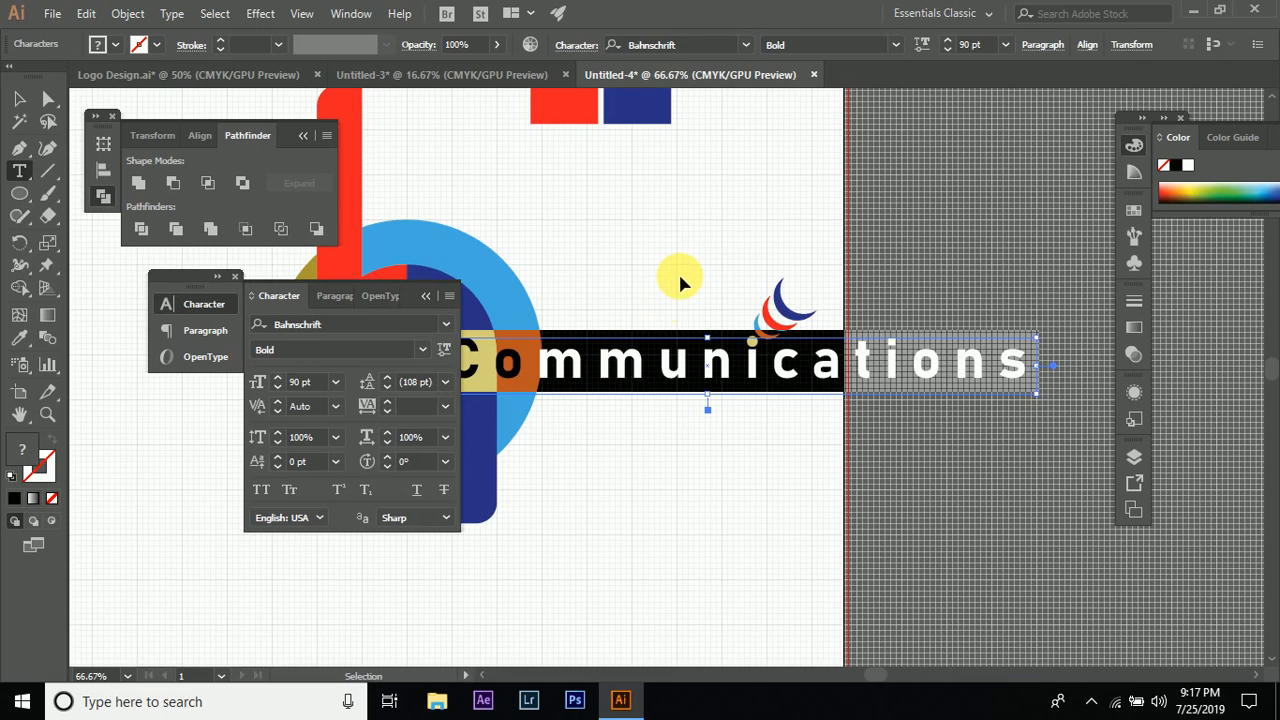
pyautogui.moveTo(401, 293); pyautogui.dragTo(289, 445)
pyautogui.tripleClick(562, 366)
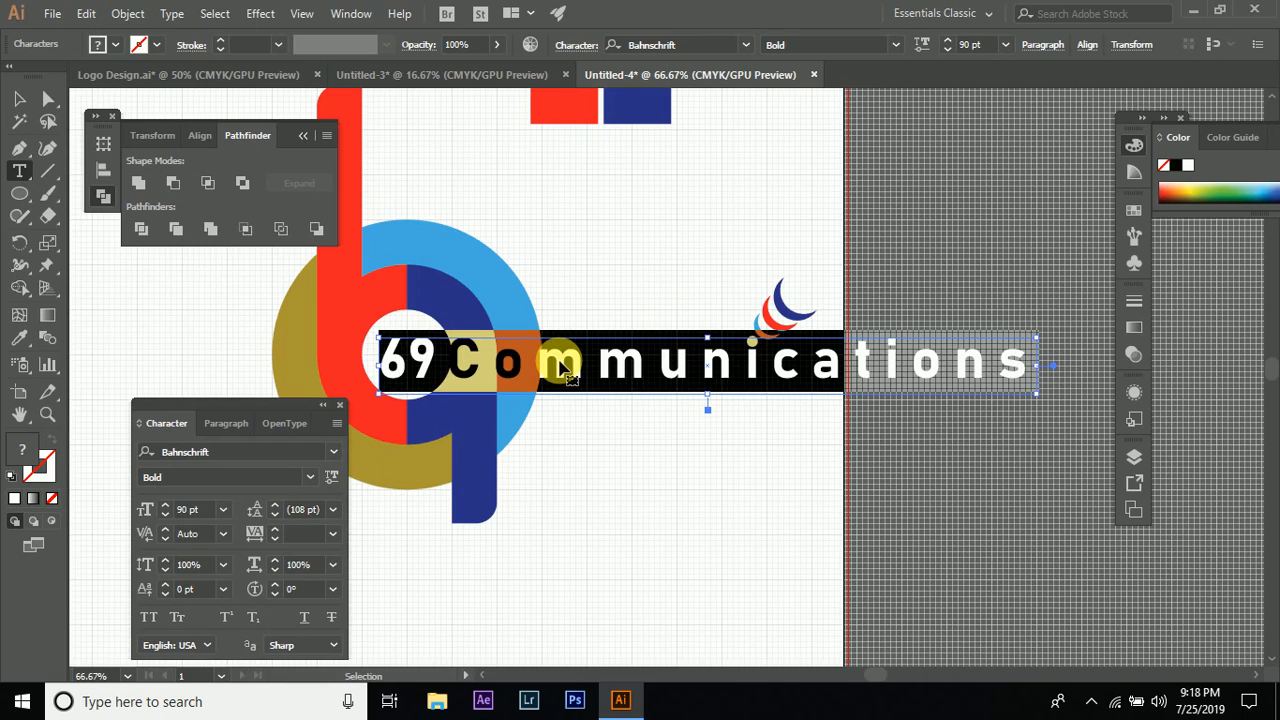
pyautogui.hotkey('ctrl', 't')
pyautogui.hotkey('ctrl', 't')
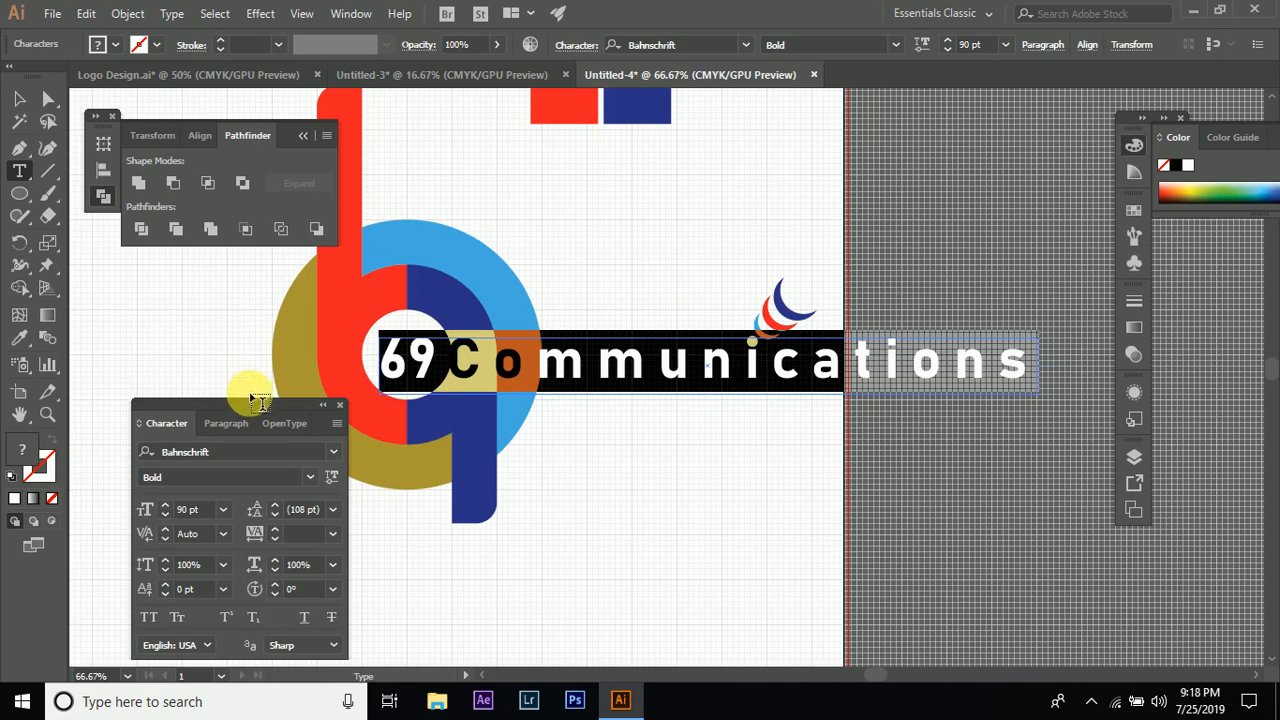
pyautogui.moveTo(256, 408); pyautogui.dragTo(243, 280)
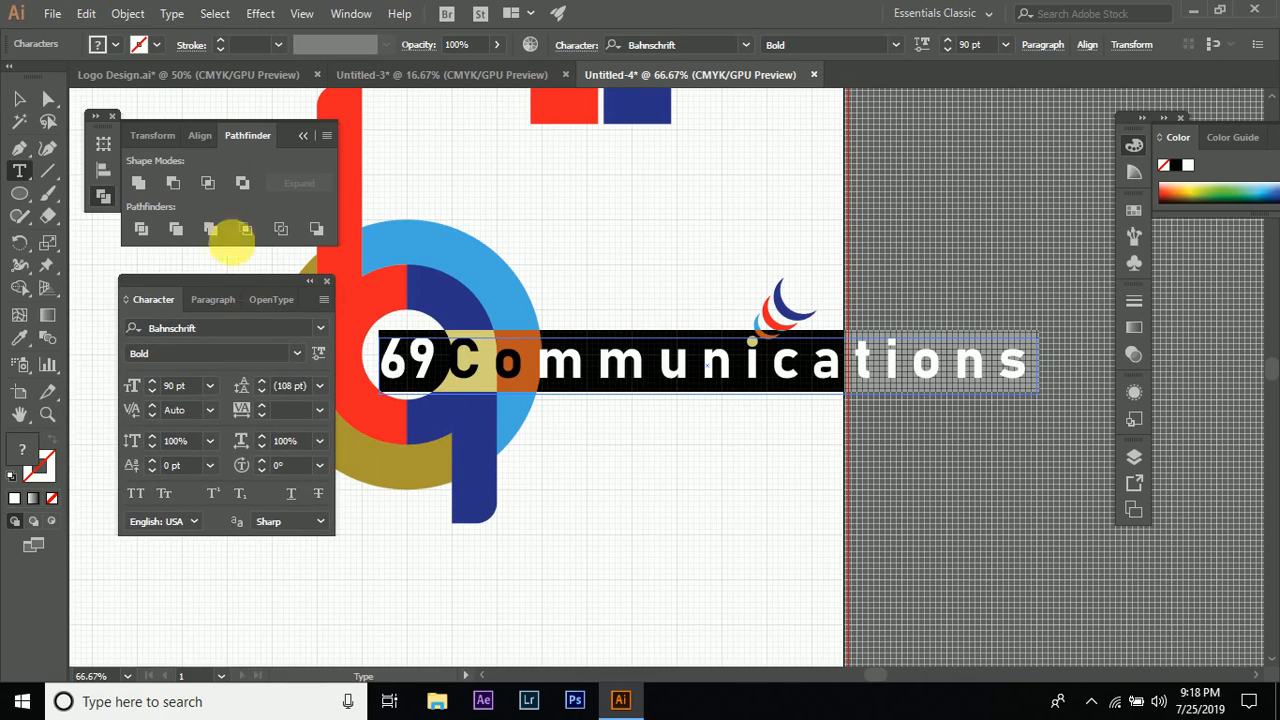
# - Set the tracking of the "69 Communications" text to 60
pyautogui.click(264, 412)
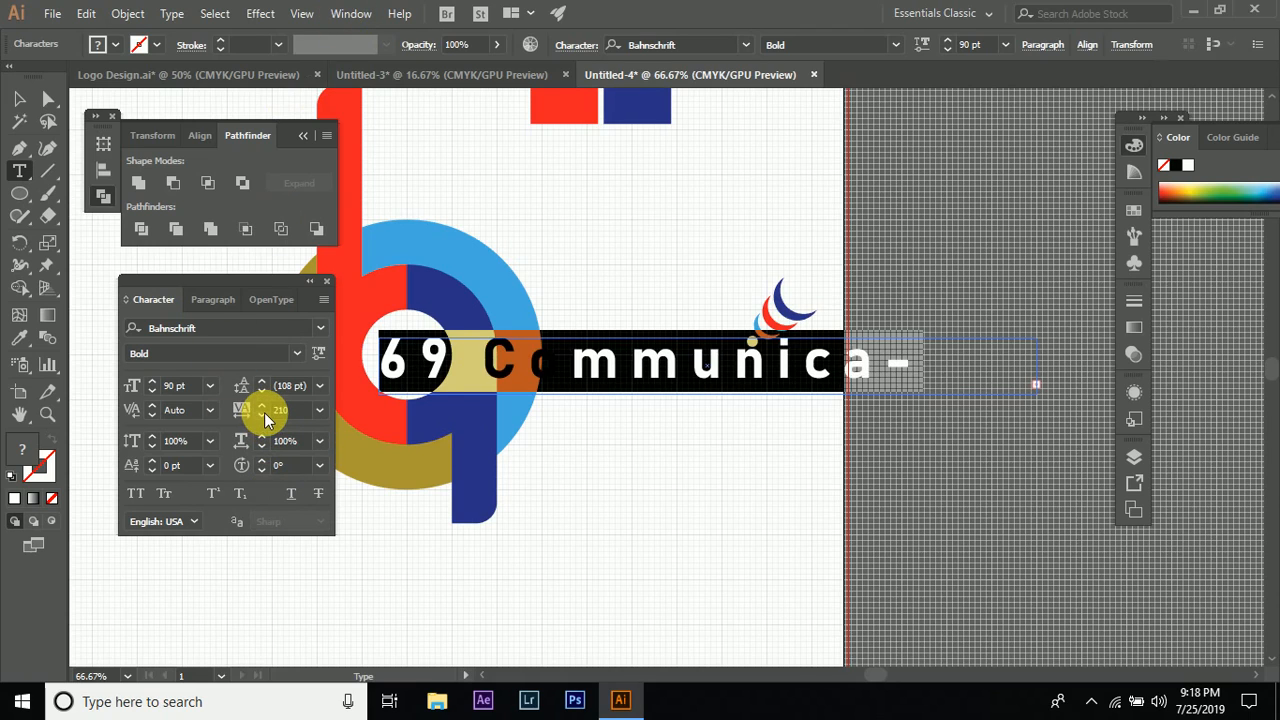
pyautogui.click(264, 412)
pyautogui.click(264, 412)
pyautogui.click(264, 412)
pyautogui.click(264, 412)
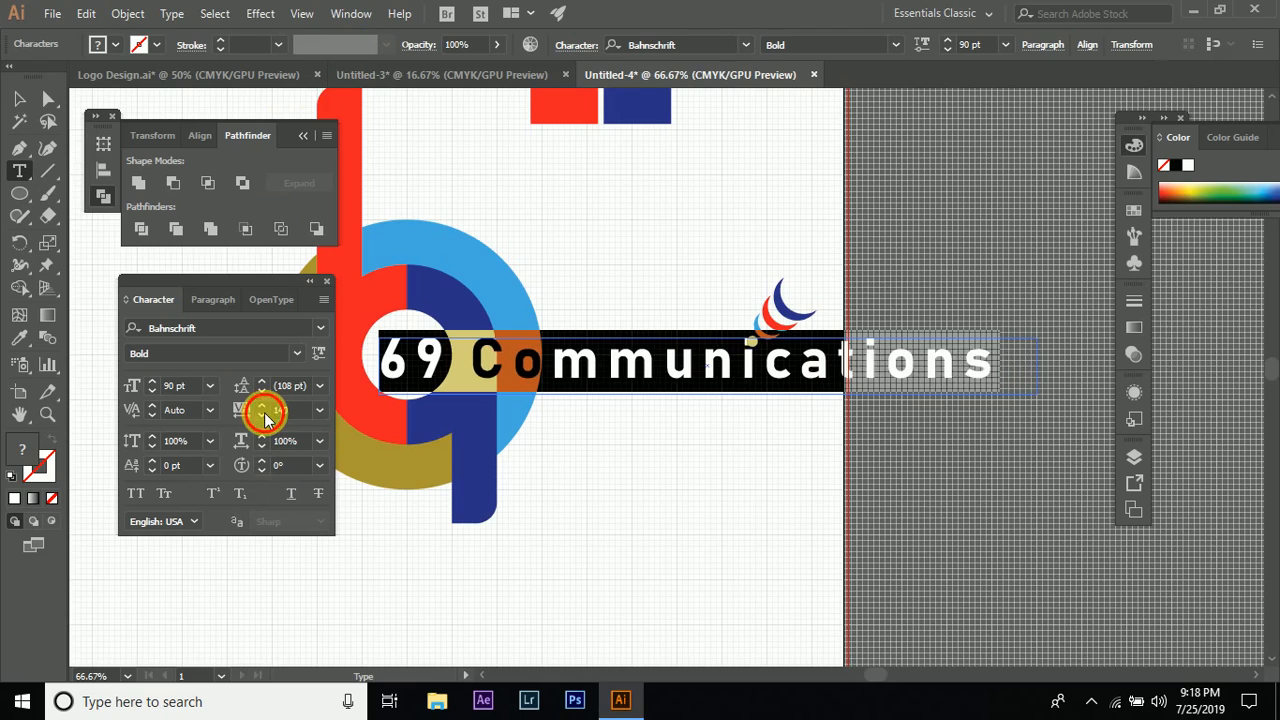
pyautogui.click(264, 412)
pyautogui.click(264, 412)
pyautogui.click(264, 412)
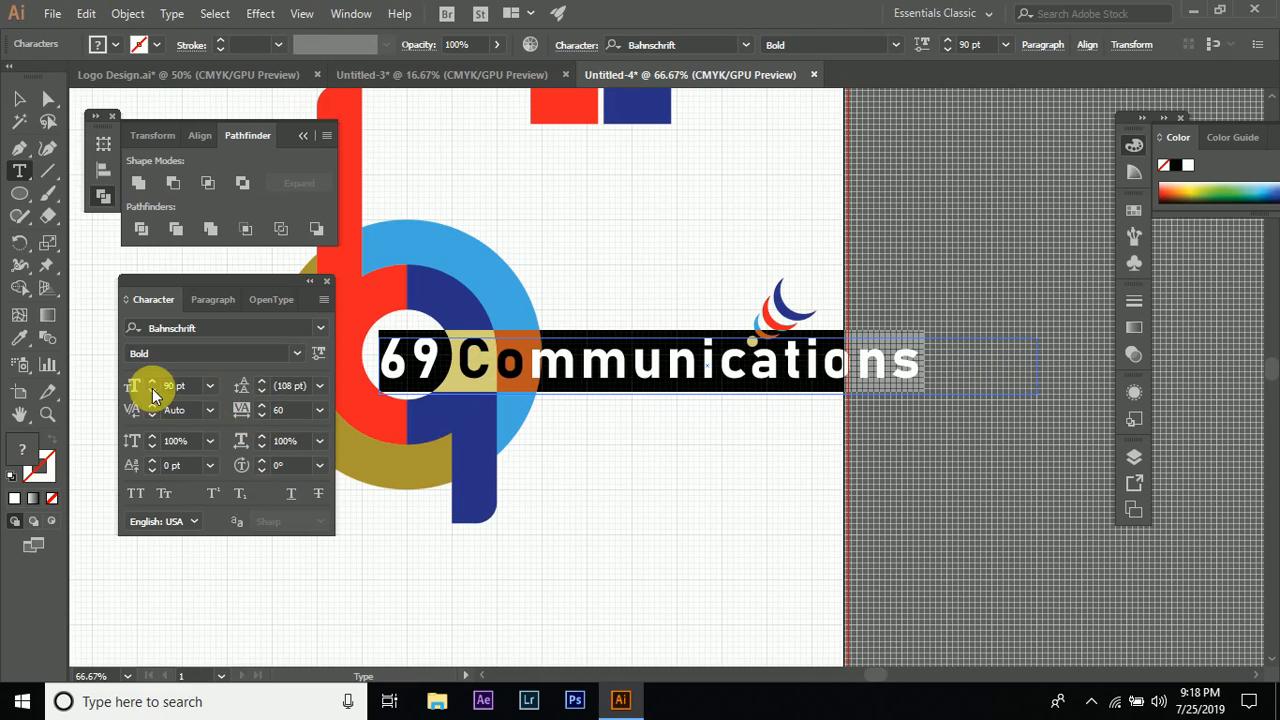
# - Set the font size of the "69 Communications" text to 70 pt
pyautogui.click(150, 392)
pyautogui.click(150, 392)
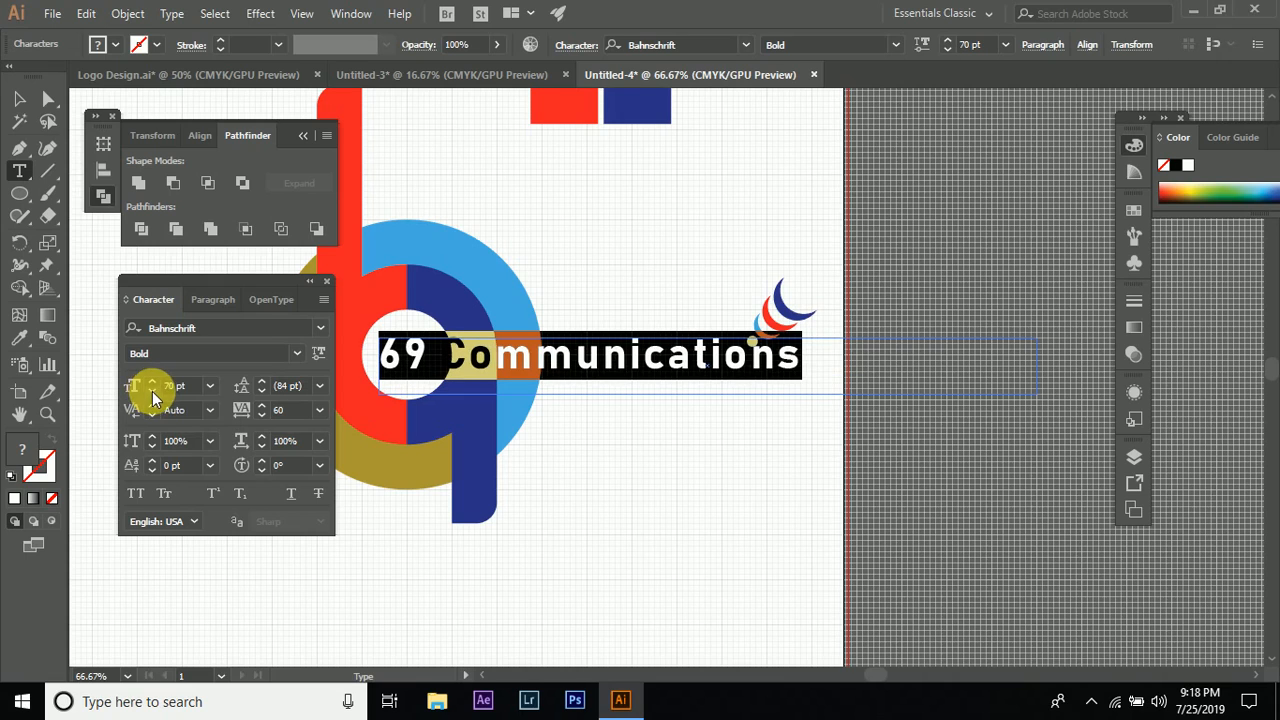
pyautogui.click(19, 98)
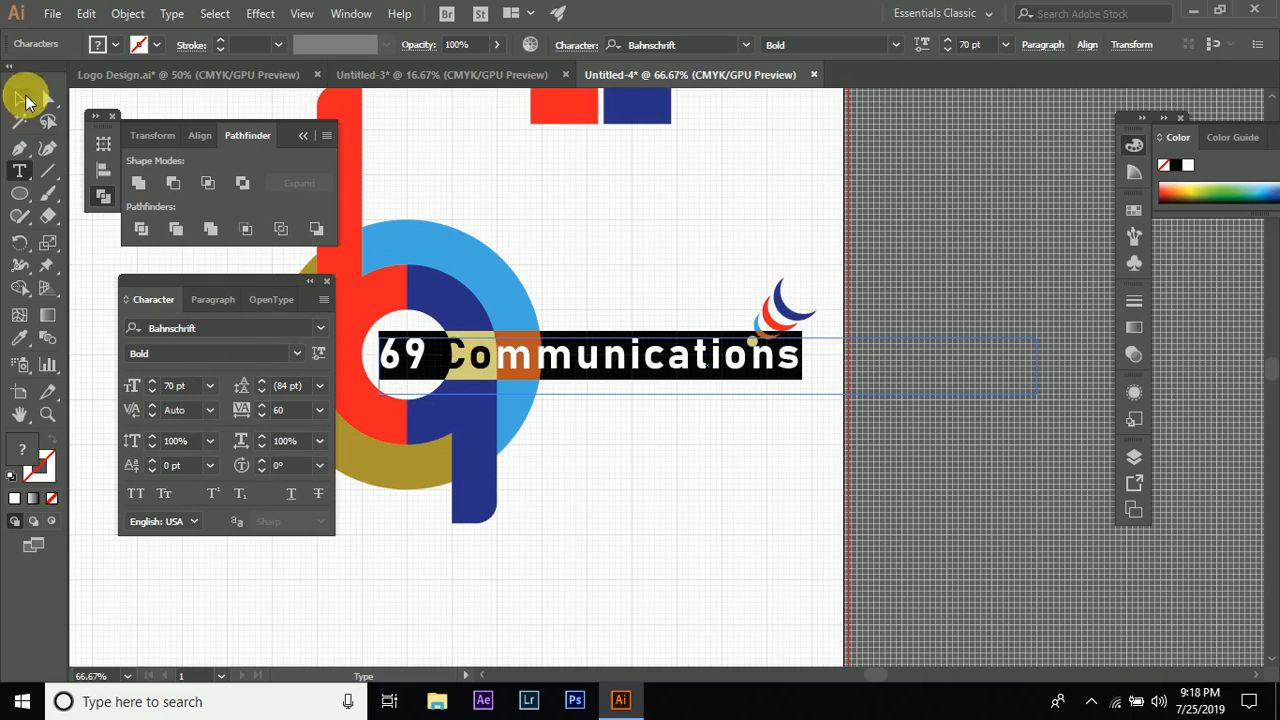
pyautogui.click(678, 461)
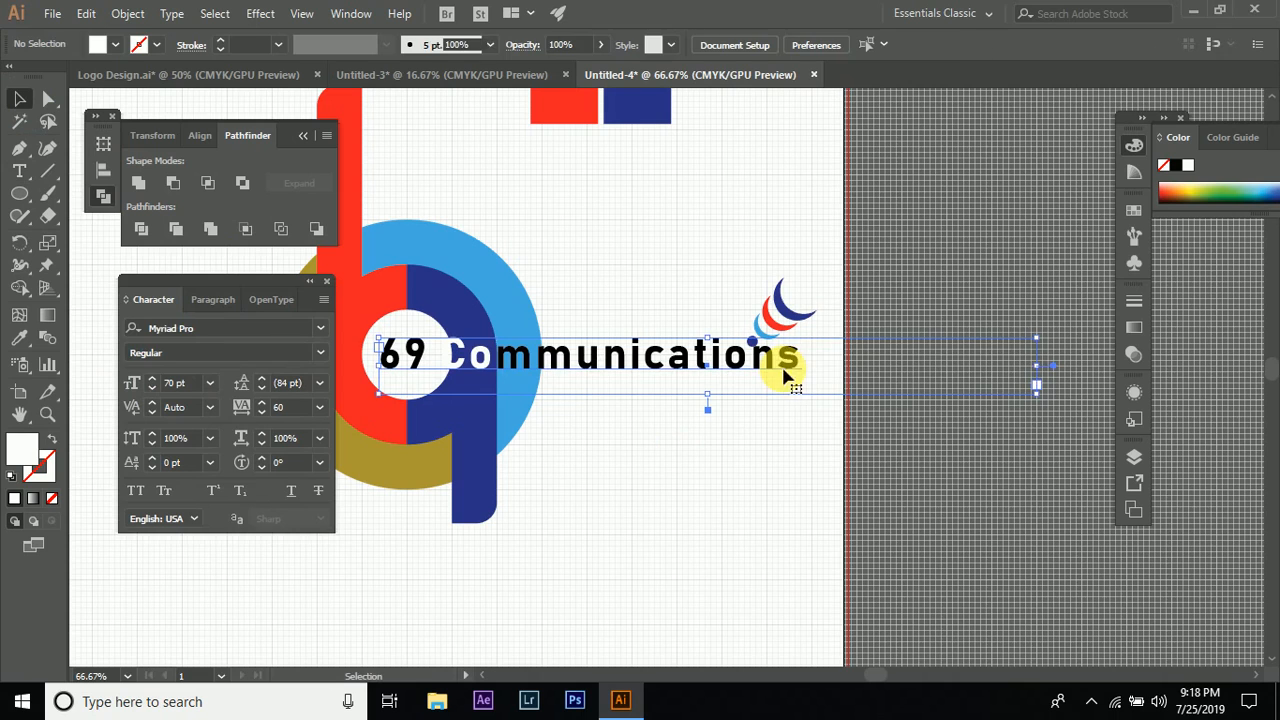
# - Narrow the text frame to fit the lettering and nudge the text to centre "69" in the white hole
pyautogui.click(1037, 368)
pyautogui.moveTo(1037, 368); pyautogui.dragTo(826, 384)
pyautogui.hscroll(-4, 690, 432)
pyautogui.scroll(2, 591, 366)
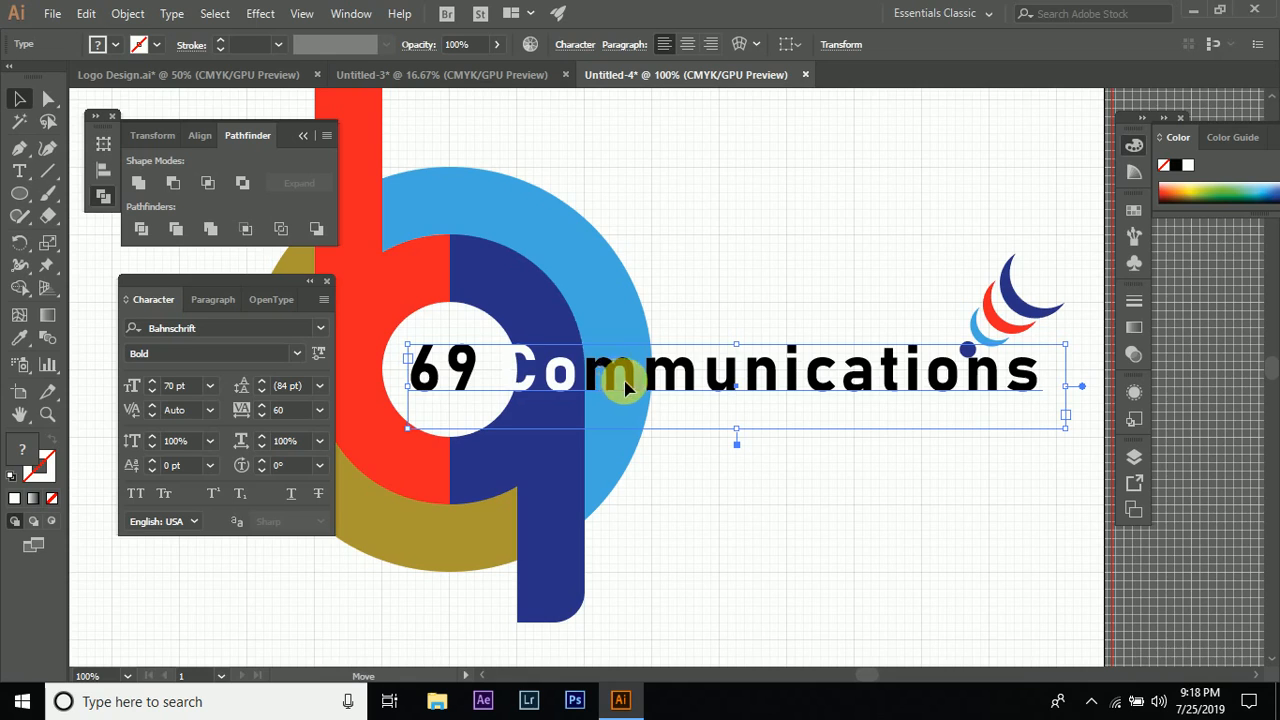
pyautogui.moveTo(625, 388); pyautogui.dragTo(633, 388)
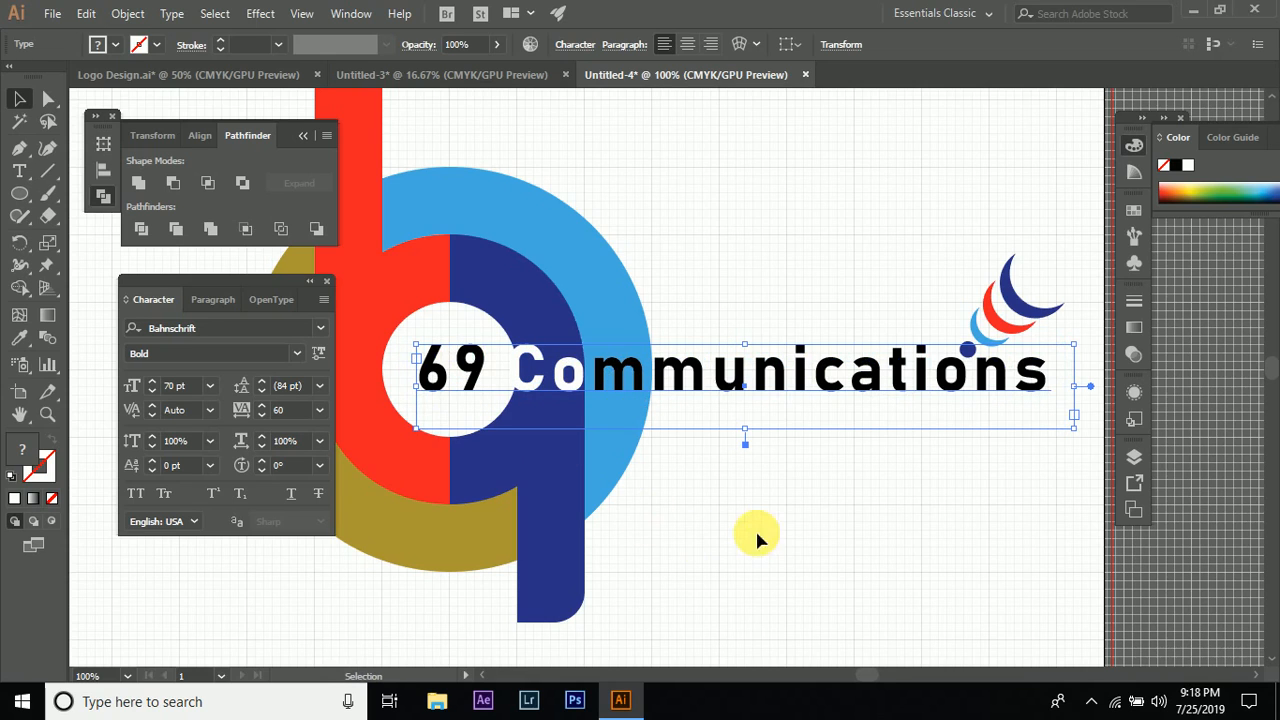
pyautogui.click(686, 509)
# - Colour the first "m" of "Communications", which overlaps the light blue ring, white
pyautogui.hscroll(4, 674, 502)
pyautogui.scroll(-3, 675, 503)
pyautogui.scroll(4, 682, 504)
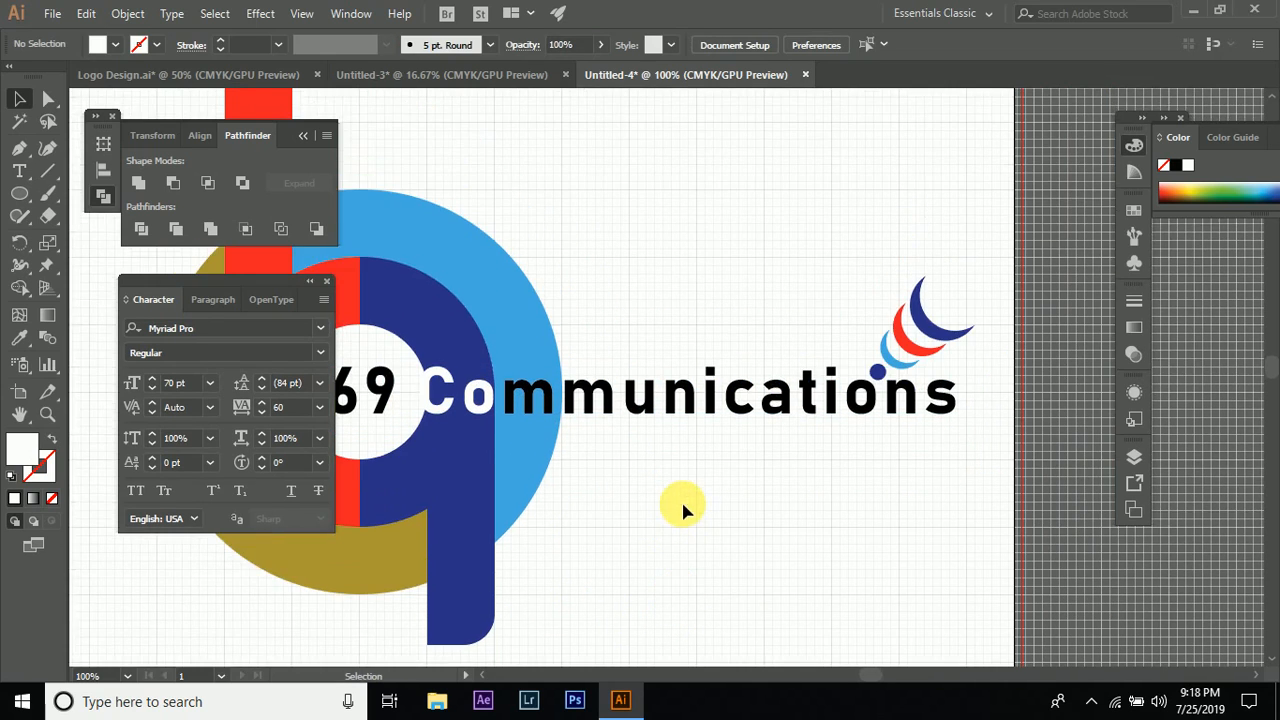
pyautogui.hscroll(-3, 686, 509)
pyautogui.click(621, 403)
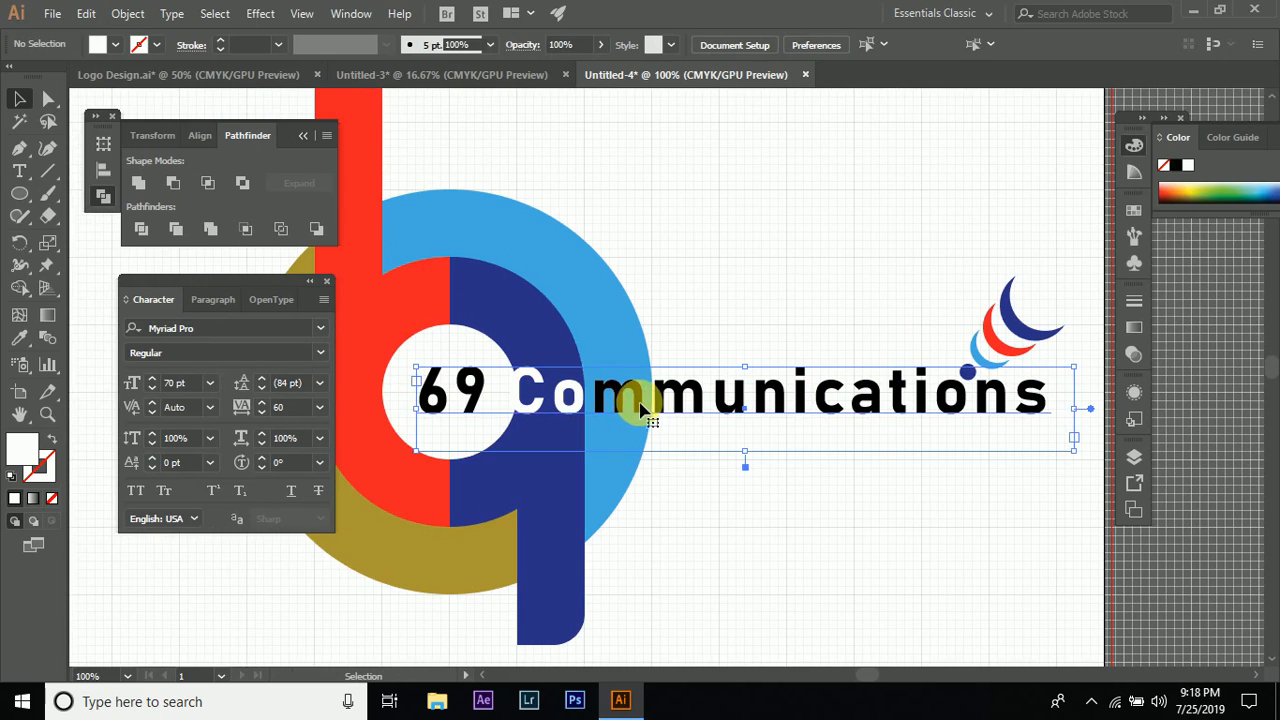
pyautogui.doubleClick(641, 409)
pyautogui.doubleClick(632, 404)
pyautogui.moveTo(628, 401); pyautogui.dragTo(590, 401)
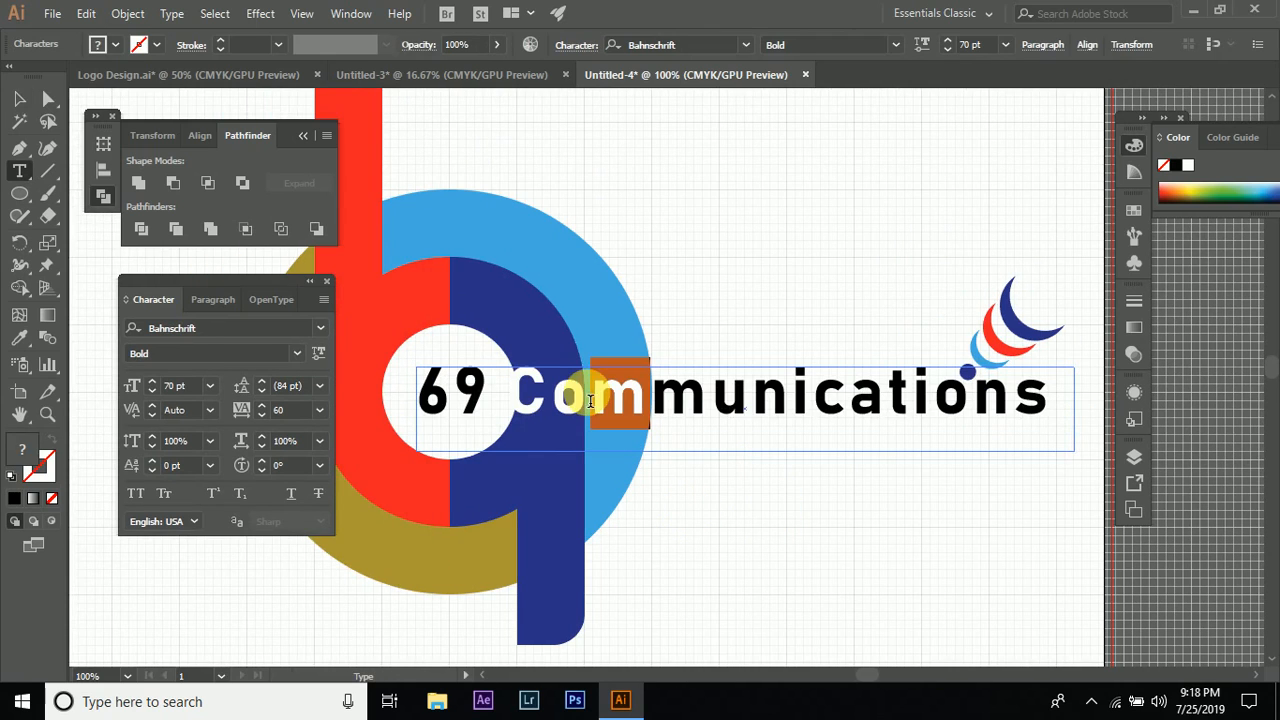
pyautogui.click(1188, 166)
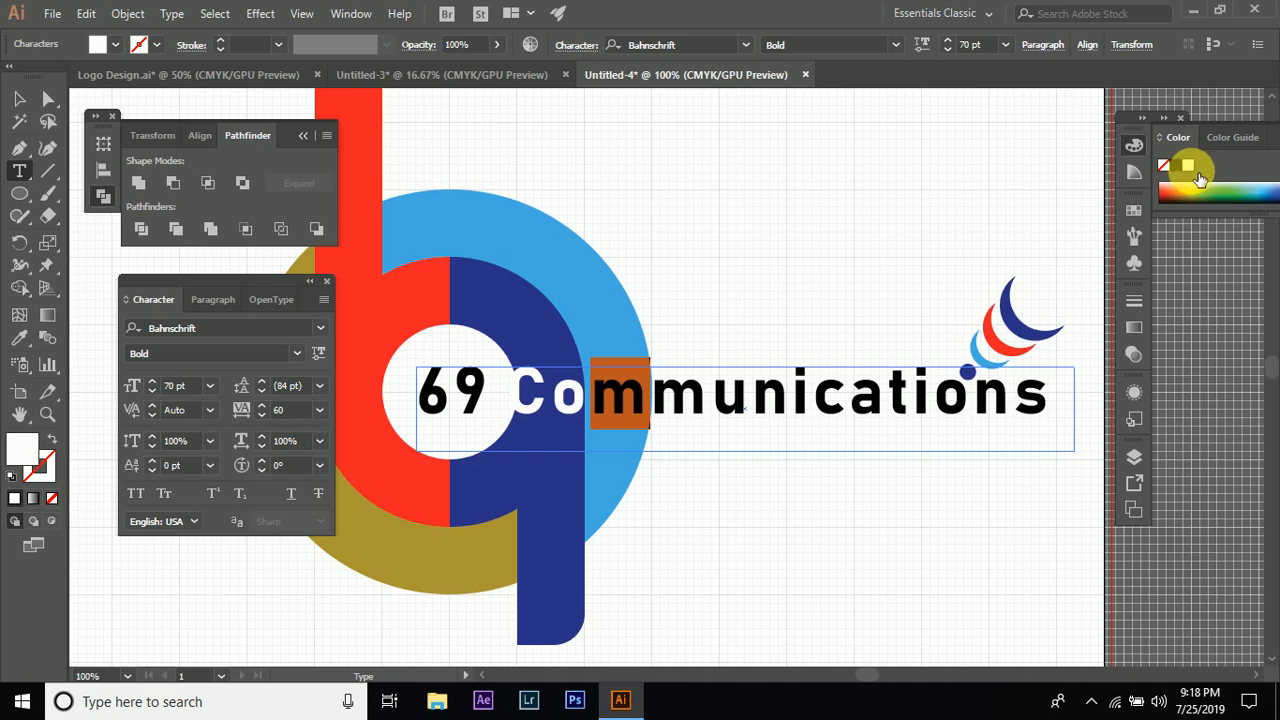
pyautogui.click(20, 97)
pyautogui.click(714, 245)
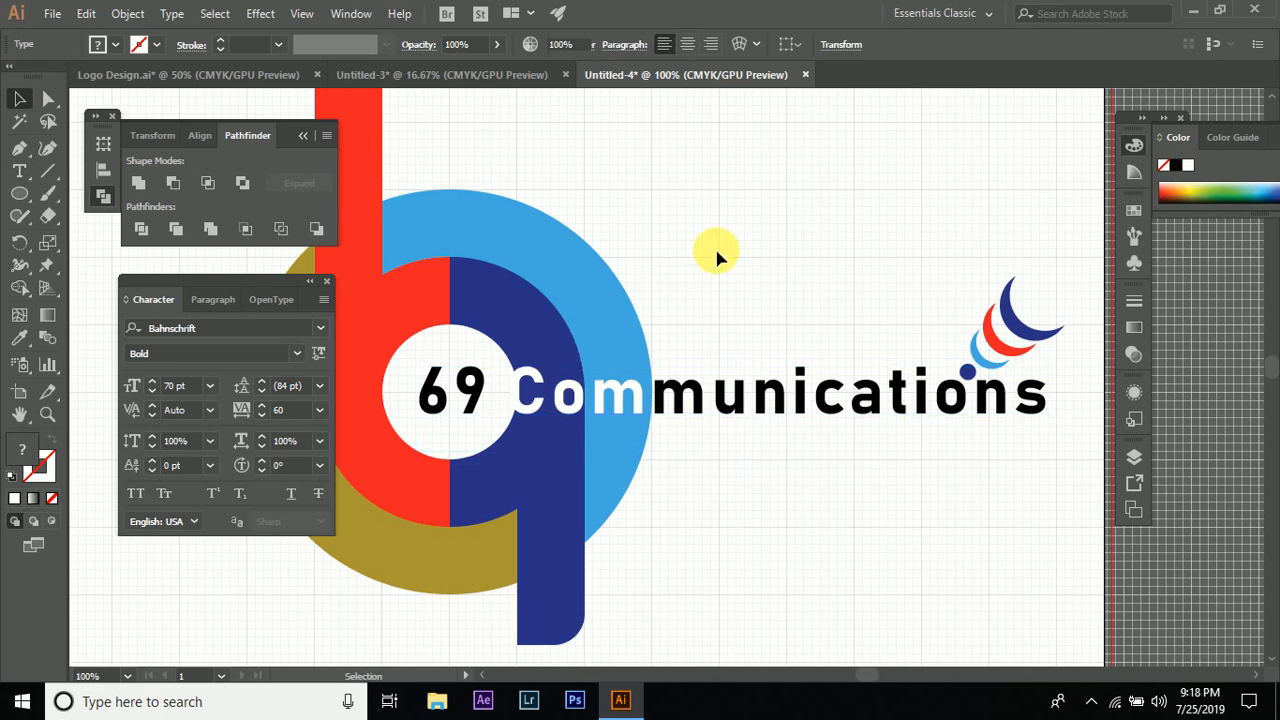
# - Shift the three crescents along to sit above the letters "on" and reposition the navy dot just below the light blue crescent
pyautogui.scroll(-2, 660, 295)
pyautogui.scroll(4, 830, 322)
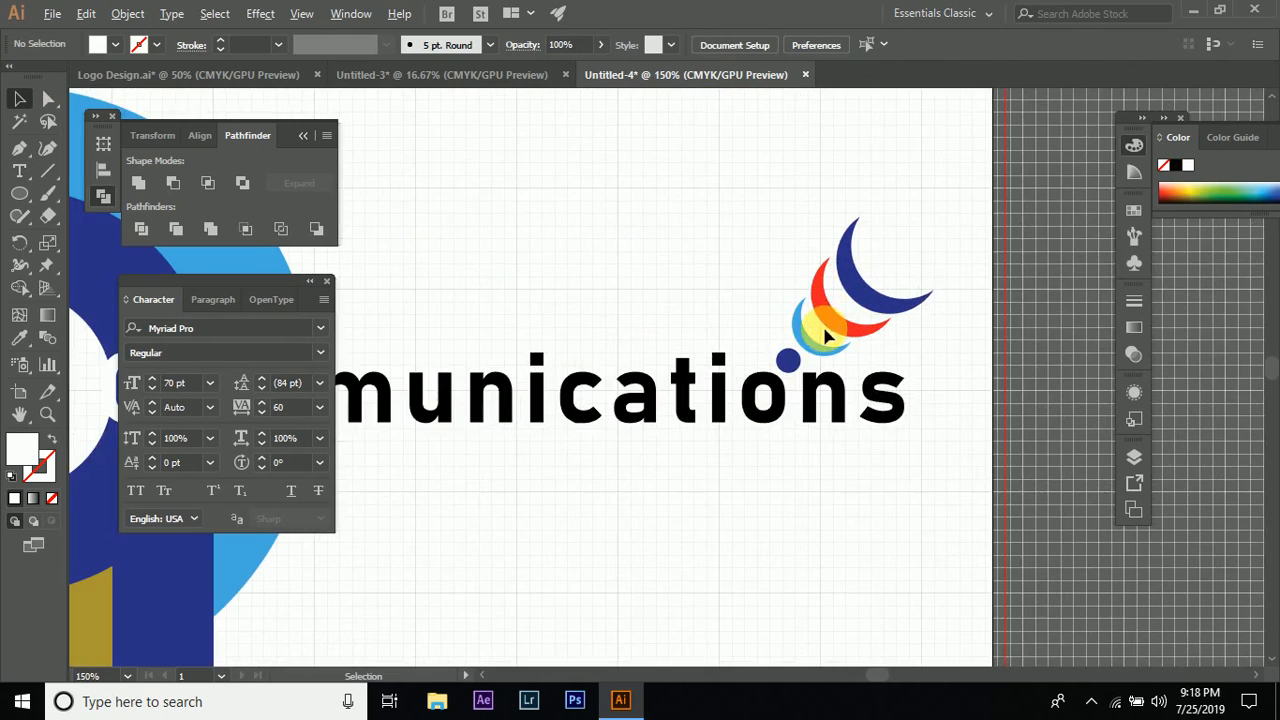
pyautogui.keyDown('shift'); pyautogui.click(871, 334); pyautogui.keyUp('shift')
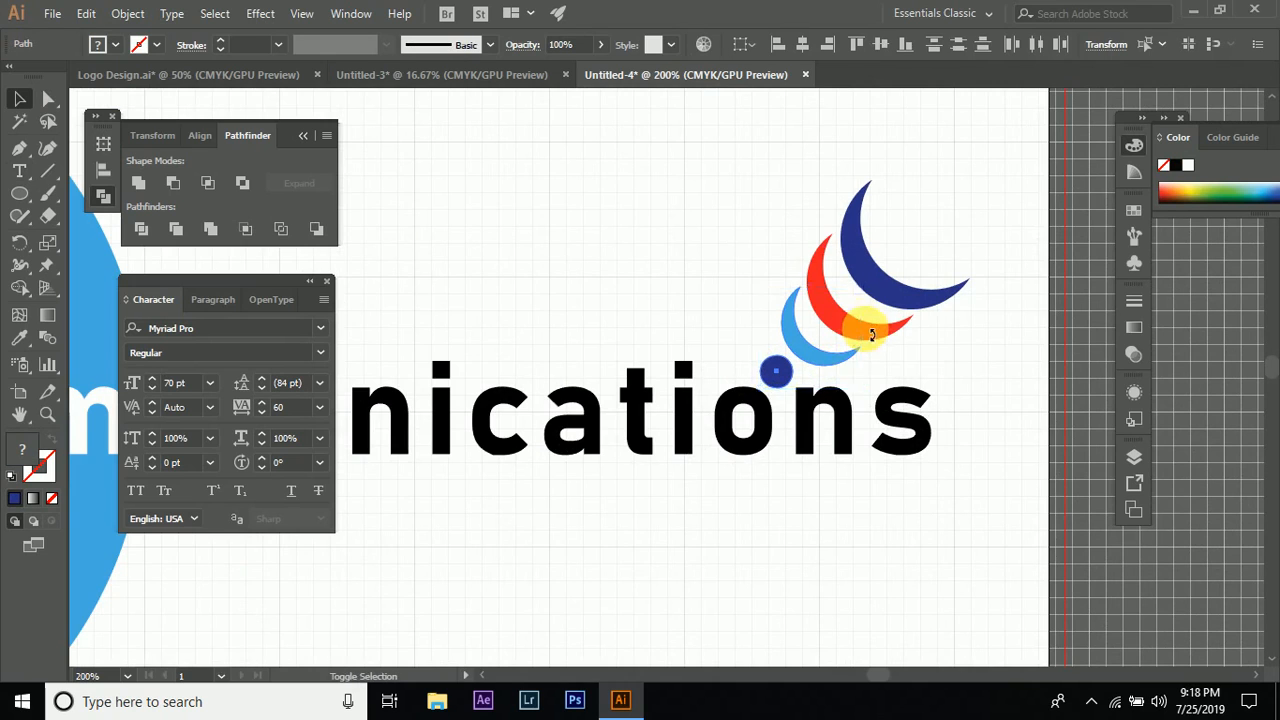
pyautogui.click(786, 373)
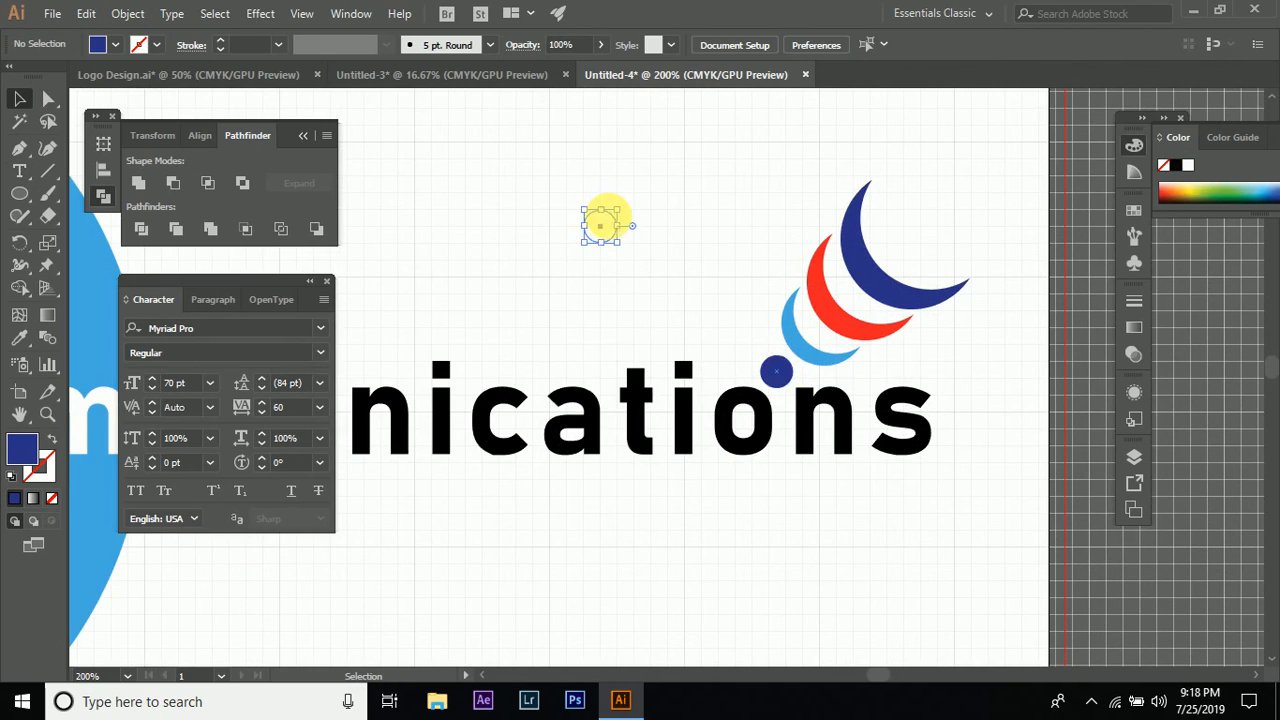
pyautogui.moveTo(609, 217); pyautogui.dragTo(610, 218)
pyautogui.moveTo(738, 230); pyautogui.dragTo(810, 345)
pyautogui.click(798, 515)
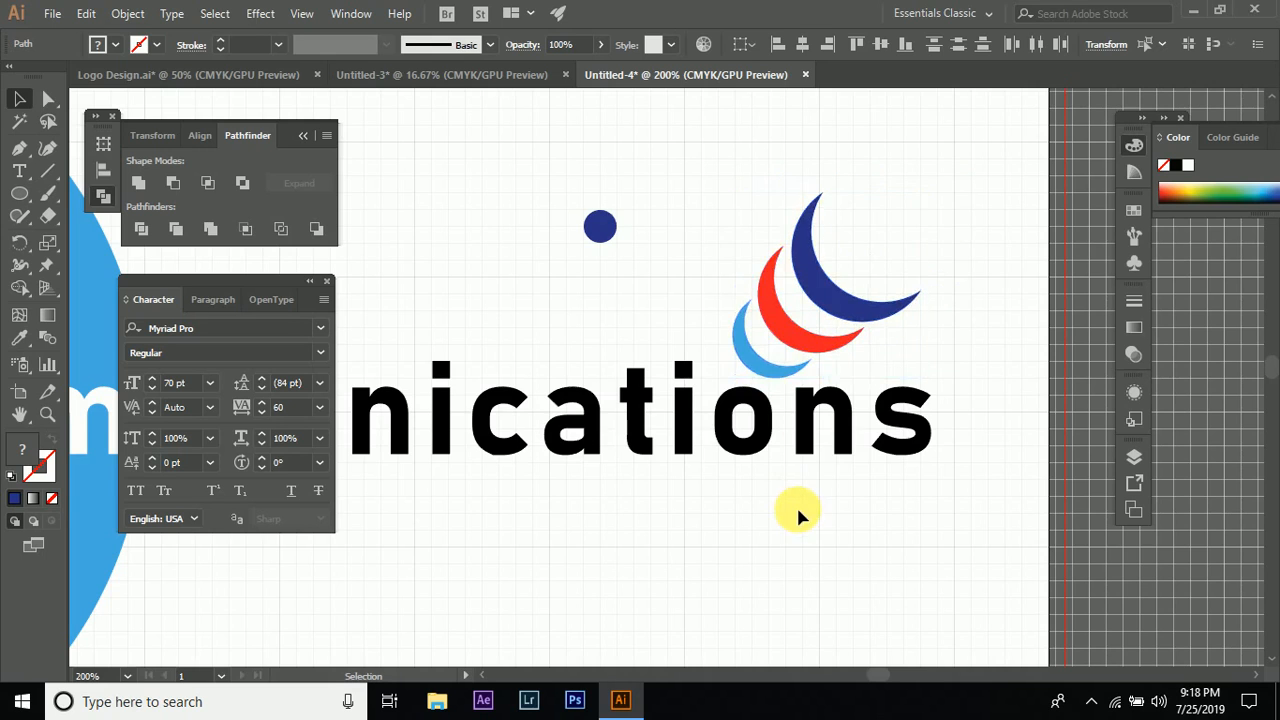
pyautogui.scroll(-4, 796, 504)
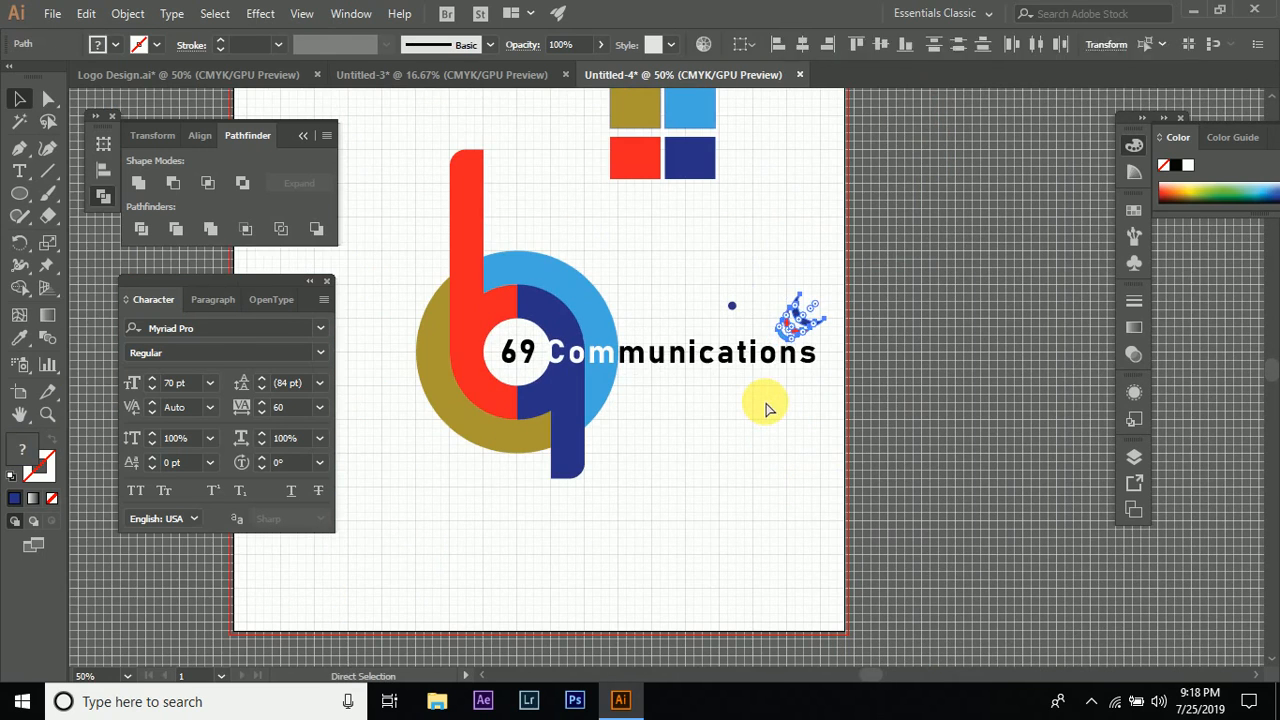
pyautogui.moveTo(732, 305); pyautogui.dragTo(777, 342)
# - Move the navy dot and the three crescents together so the dot sits over the second "i" of "Communications"
pyautogui.scroll(4, 797, 343)
pyautogui.keyDown('shift'); pyautogui.click(792, 347); pyautogui.keyUp('shift')
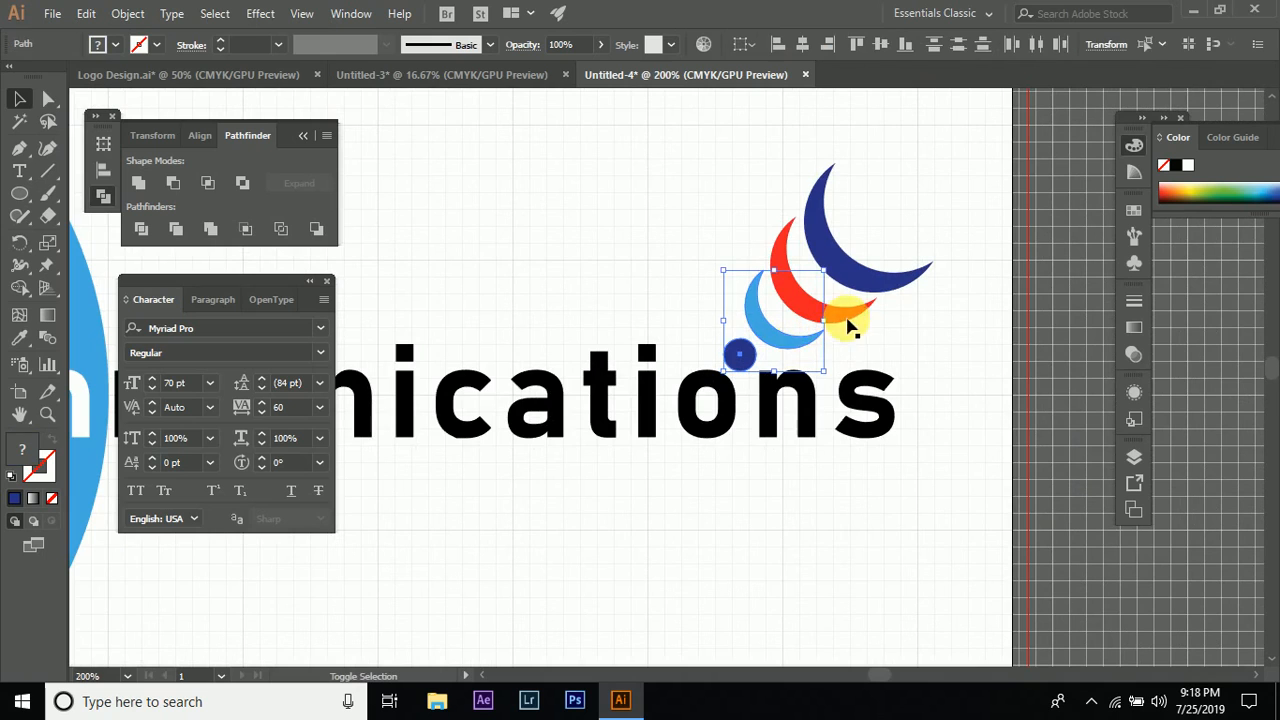
pyautogui.keyDown('shift'); pyautogui.click(850, 310); pyautogui.keyUp('shift')
pyautogui.keyDown('shift'); pyautogui.click(879, 278); pyautogui.keyUp('shift')
pyautogui.hscroll(-1, 808, 345)
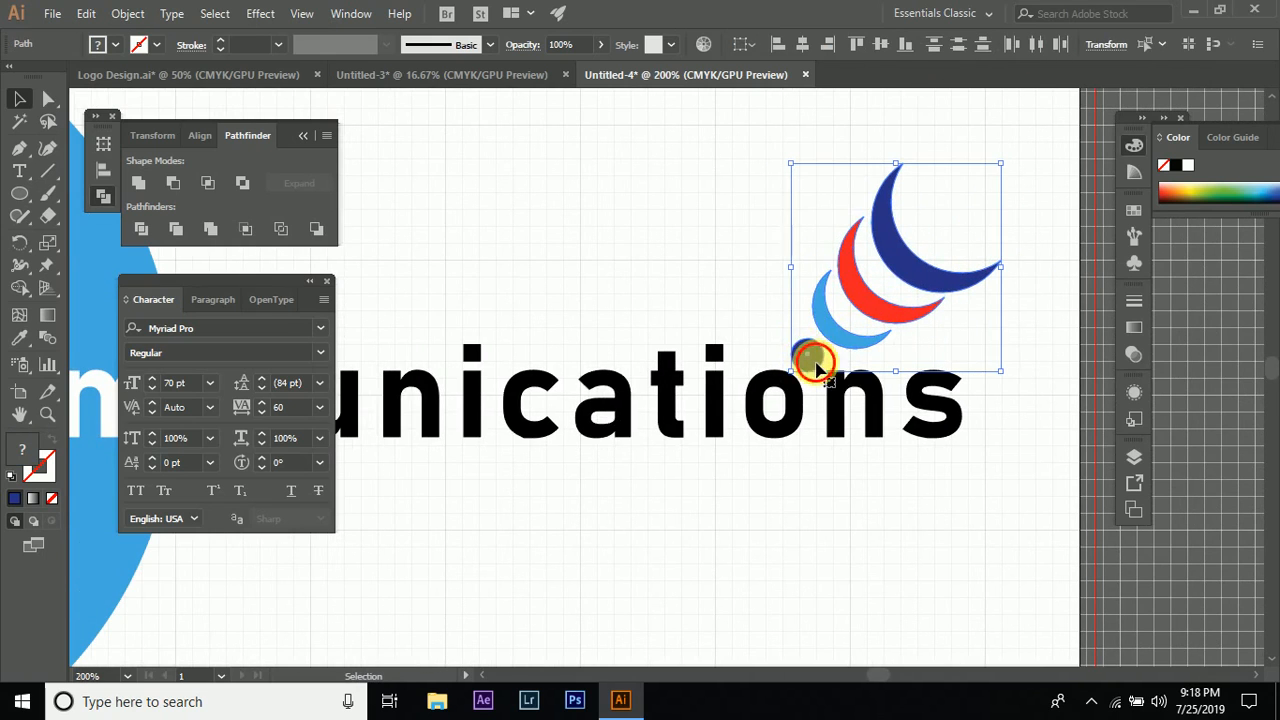
pyautogui.moveTo(816, 363); pyautogui.dragTo(720, 358)
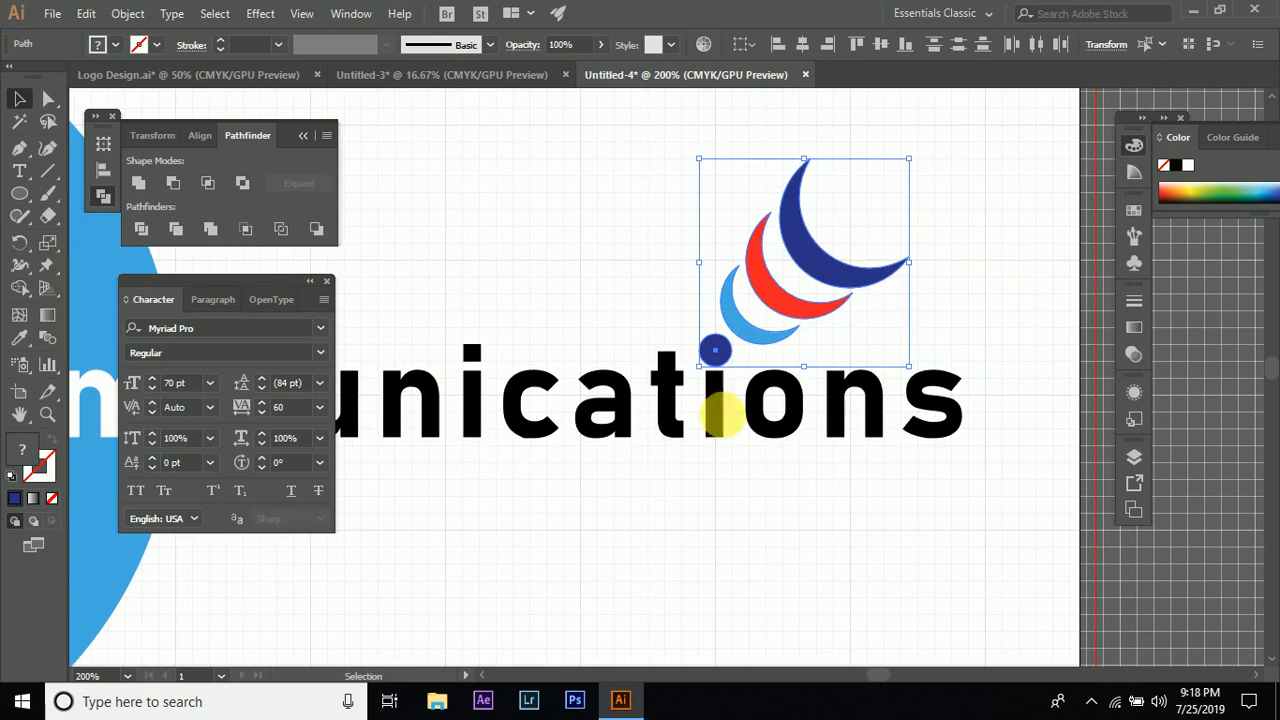
pyautogui.click(723, 485)
# - Group the navy dot with the three crescents and move the group up, clear of the lettering
pyautogui.scroll(-2, 713, 420)
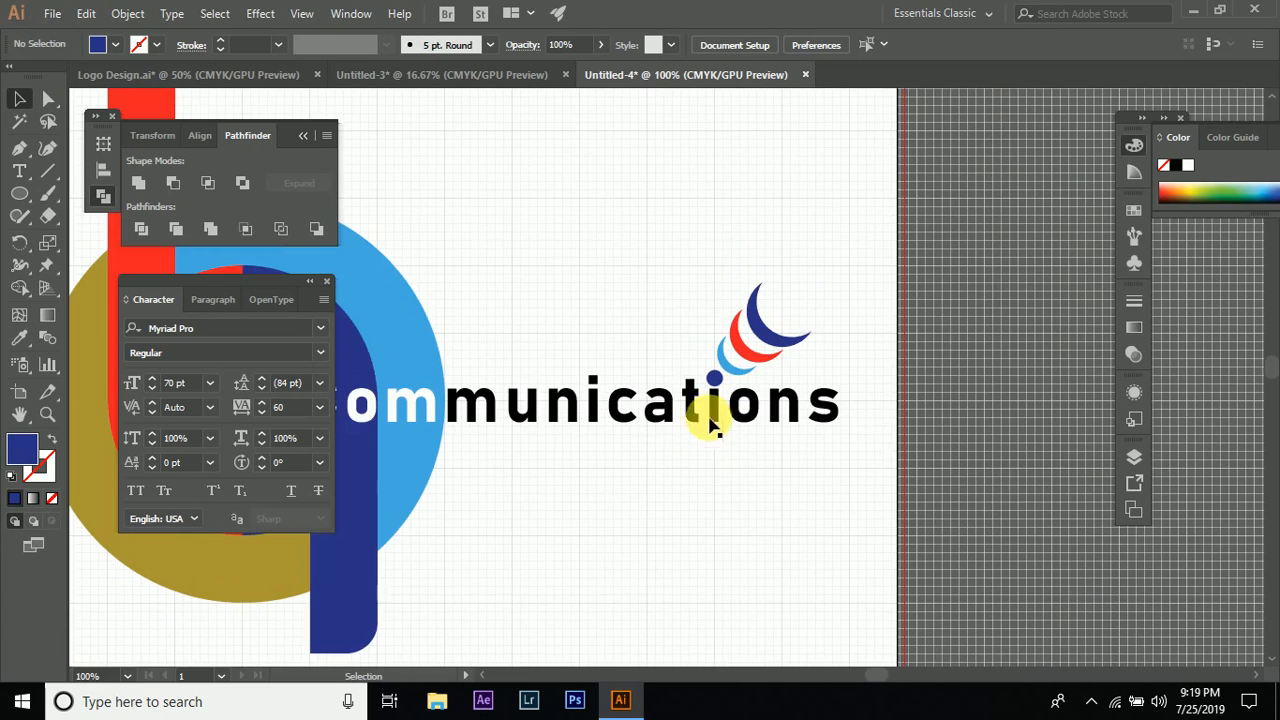
pyautogui.scroll(3, 725, 395)
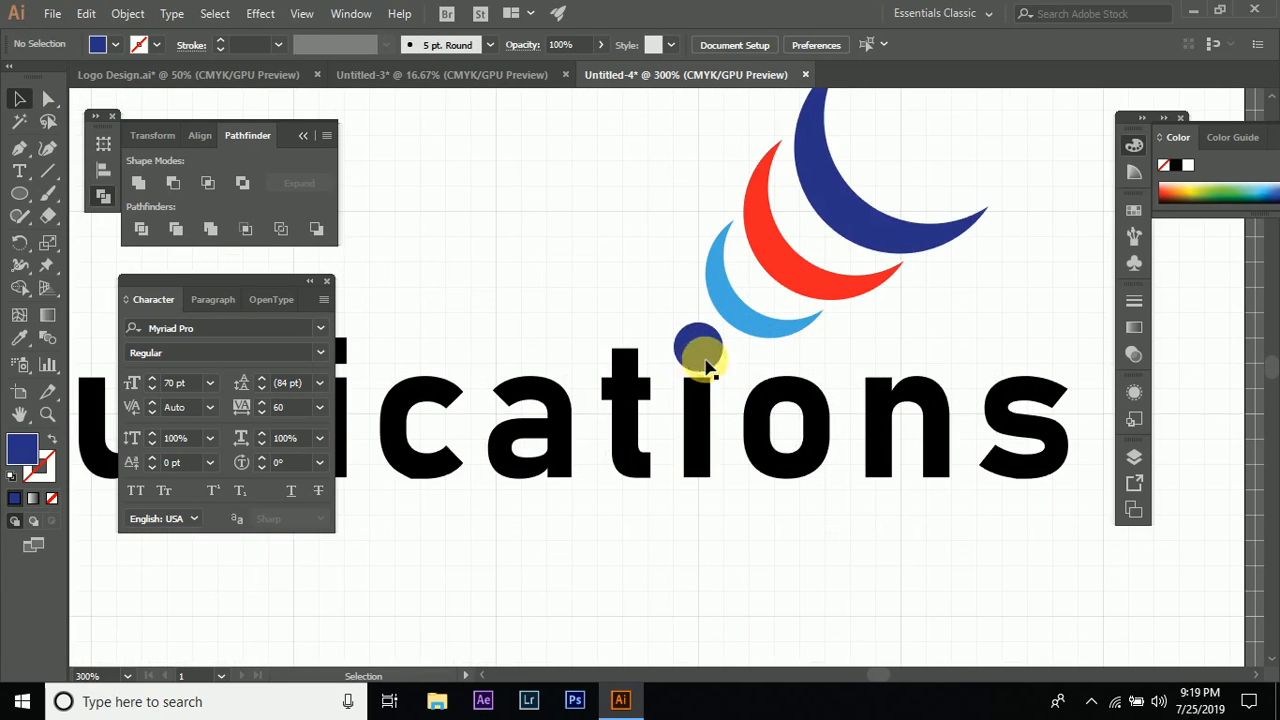
pyautogui.moveTo(705, 367); pyautogui.dragTo(908, 240)
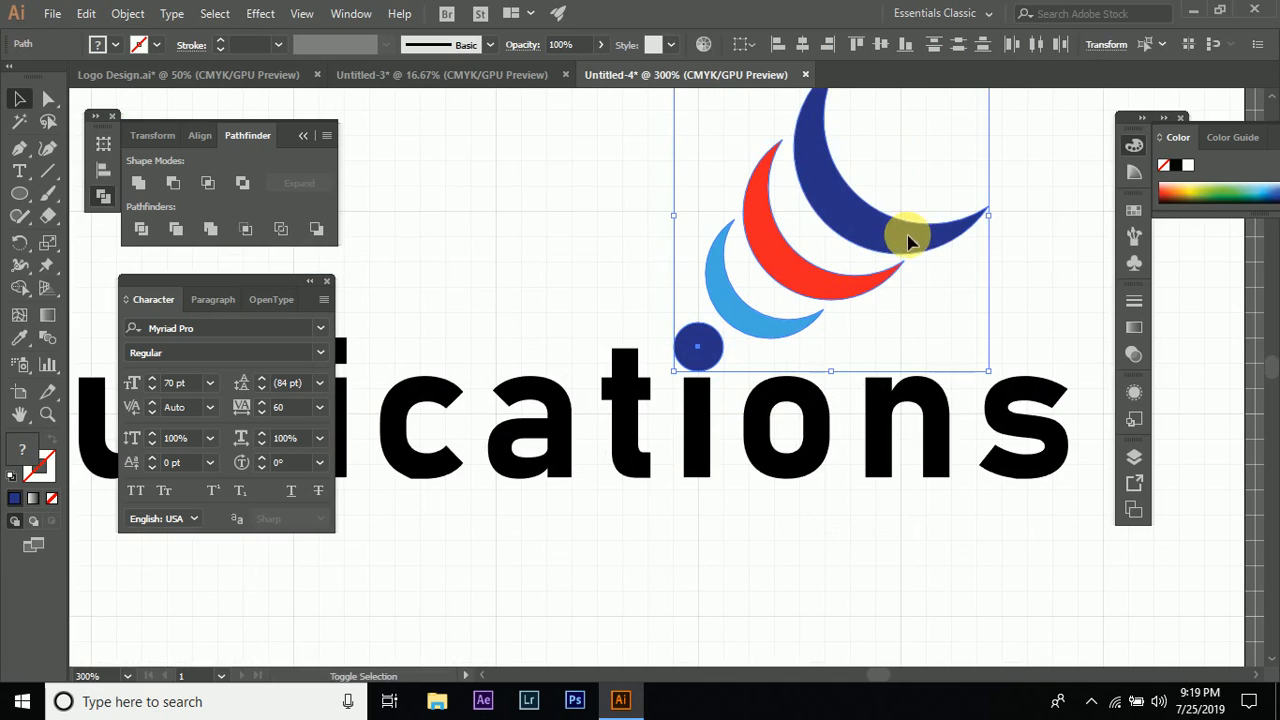
pyautogui.press('a')
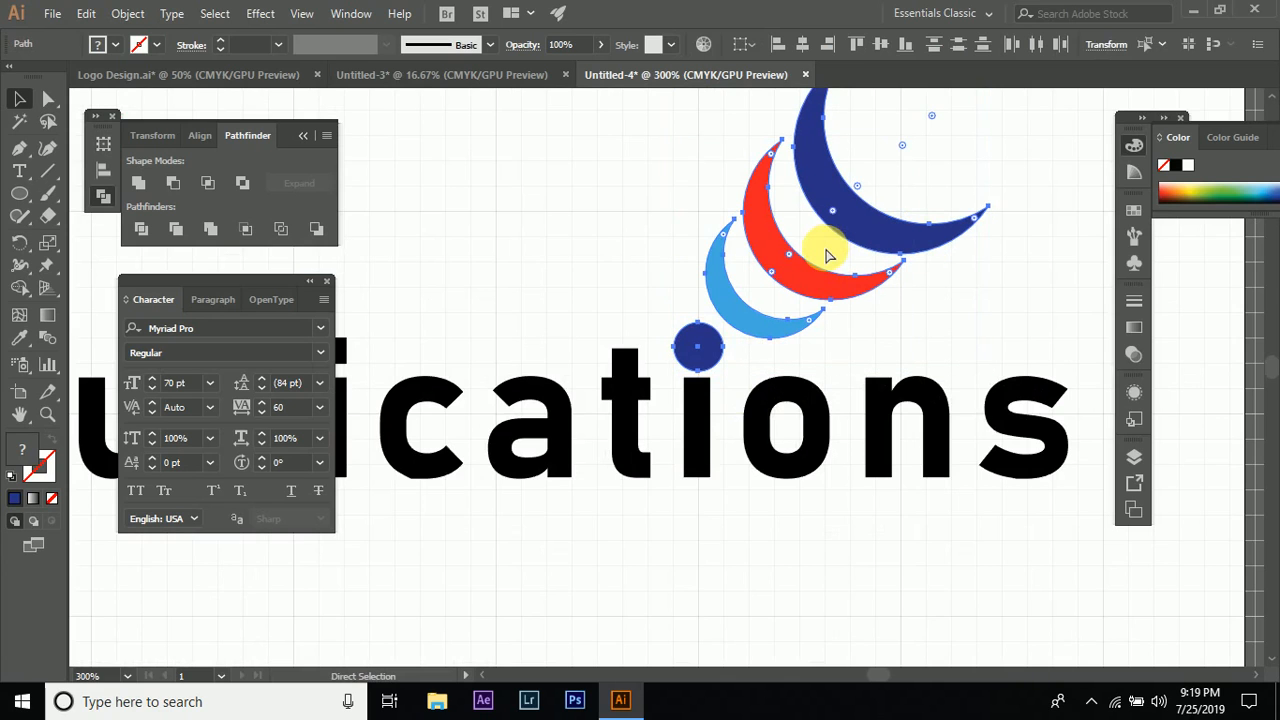
pyautogui.hotkey('ctrl', 'g')
pyautogui.scroll(-3, 807, 332)
pyautogui.scroll(2, 803, 335)
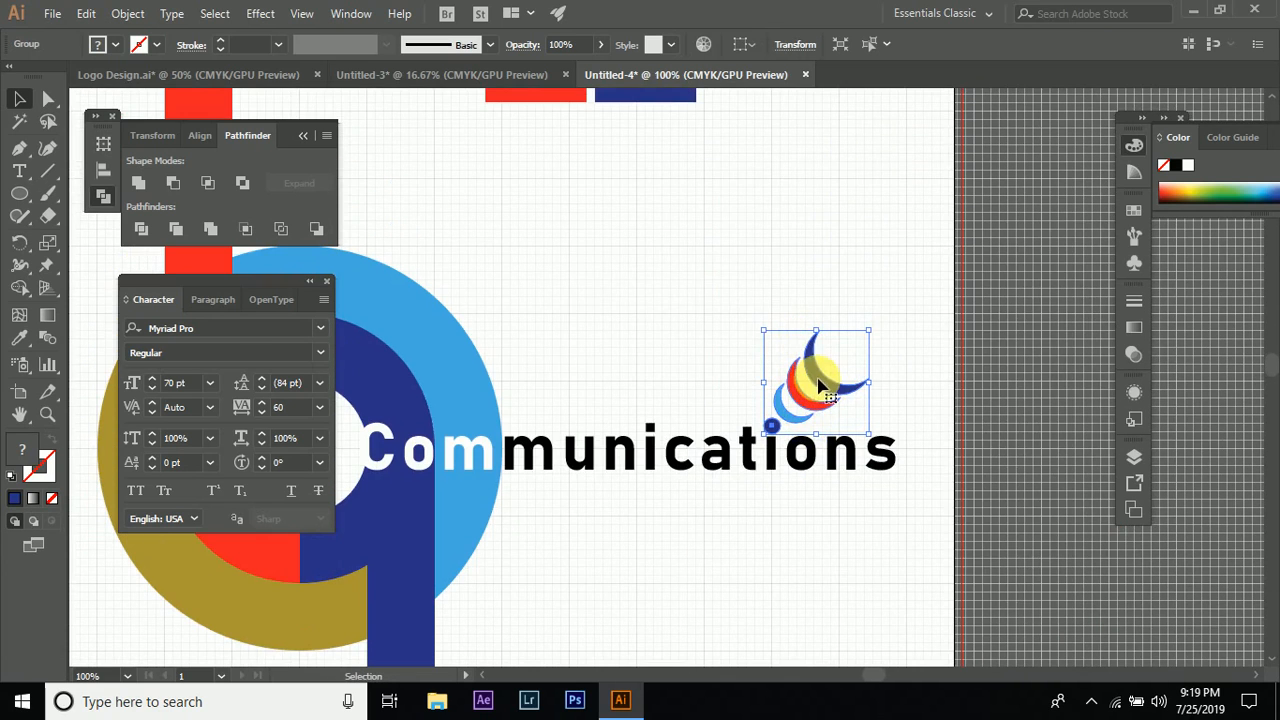
pyautogui.moveTo(825, 374); pyautogui.dragTo(783, 262)
# - Convert the "69 Communications" text to outlines
pyautogui.click(737, 443)
pyautogui.rightClick(737, 443)
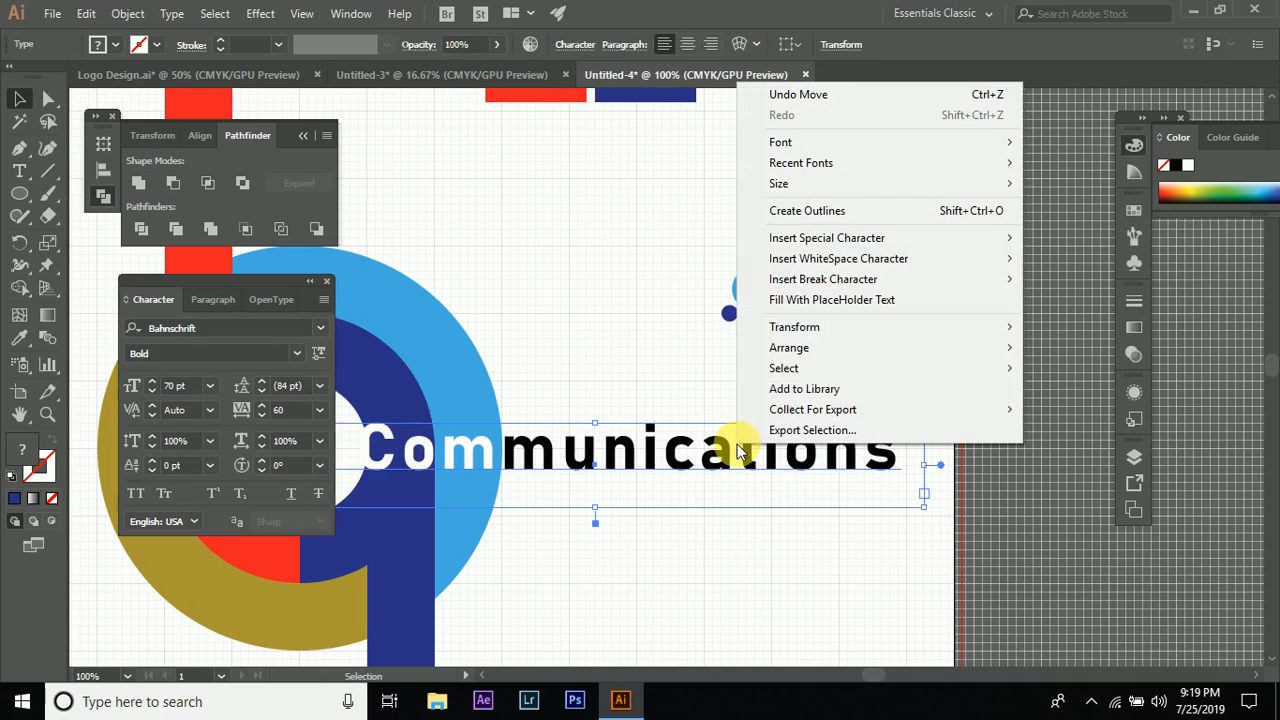
pyautogui.click(820, 210)
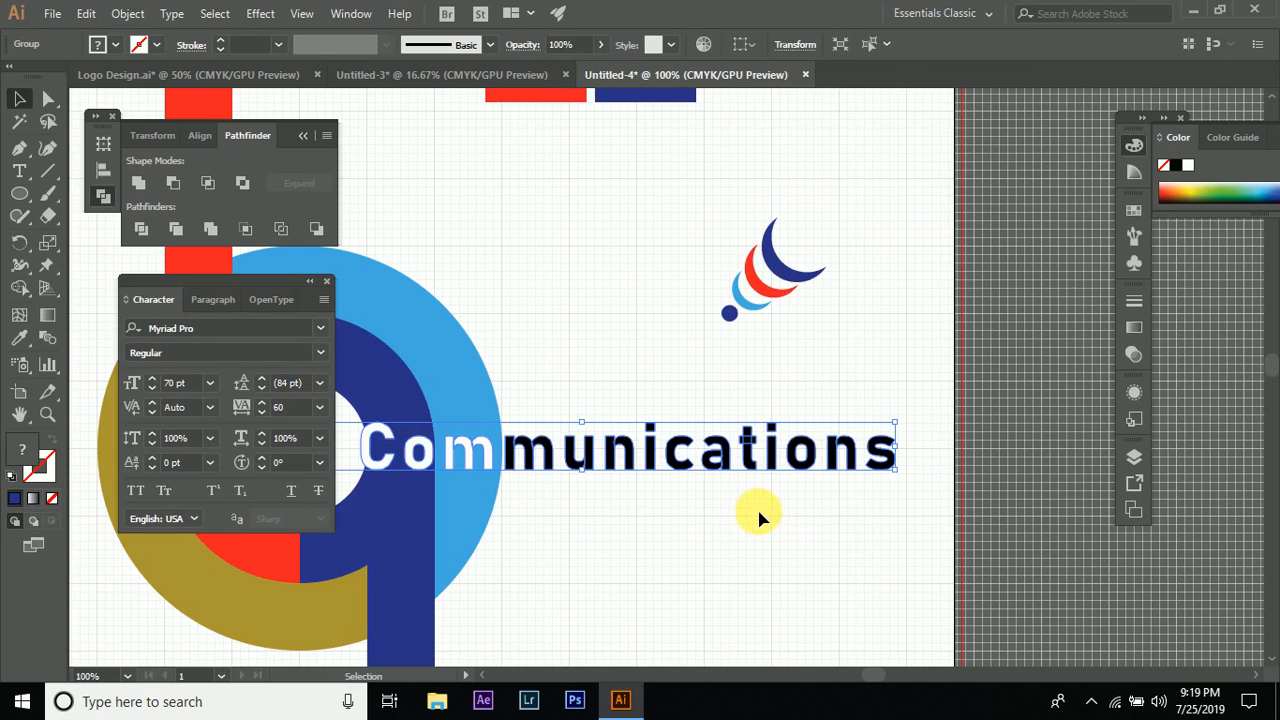
pyautogui.click(751, 509)
pyautogui.scroll(4, 771, 457)
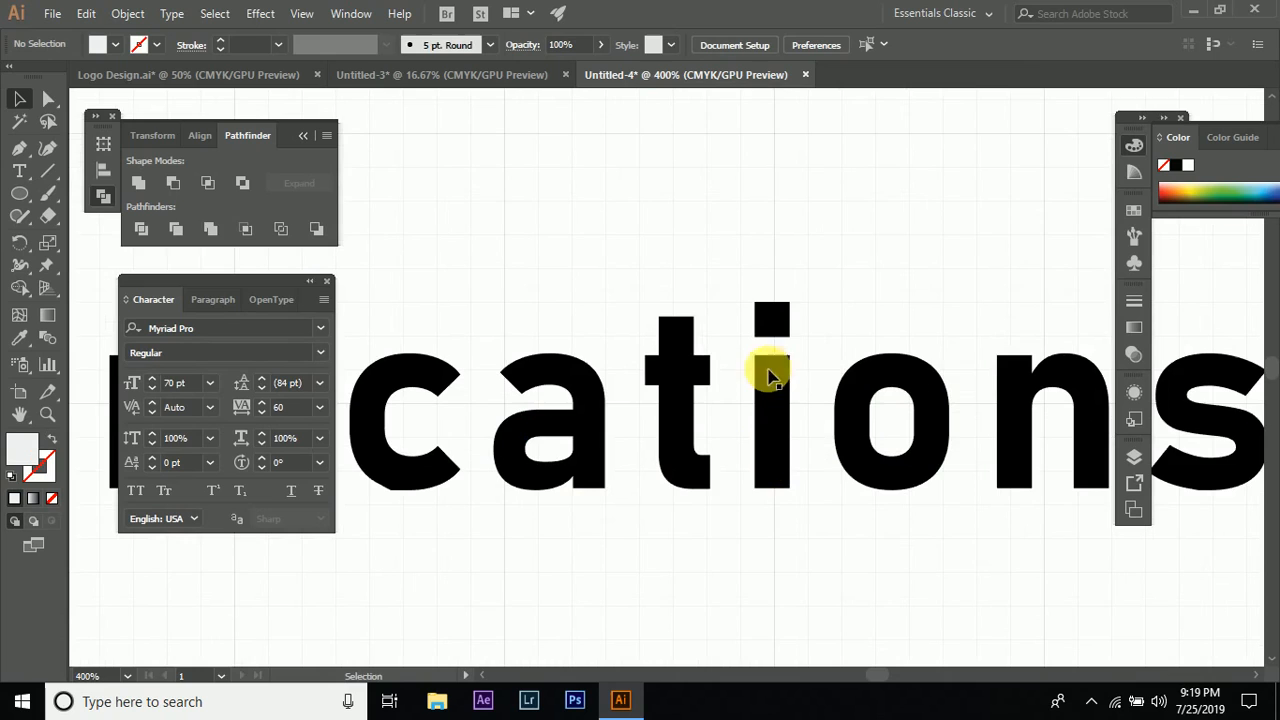
pyautogui.click(48, 98)
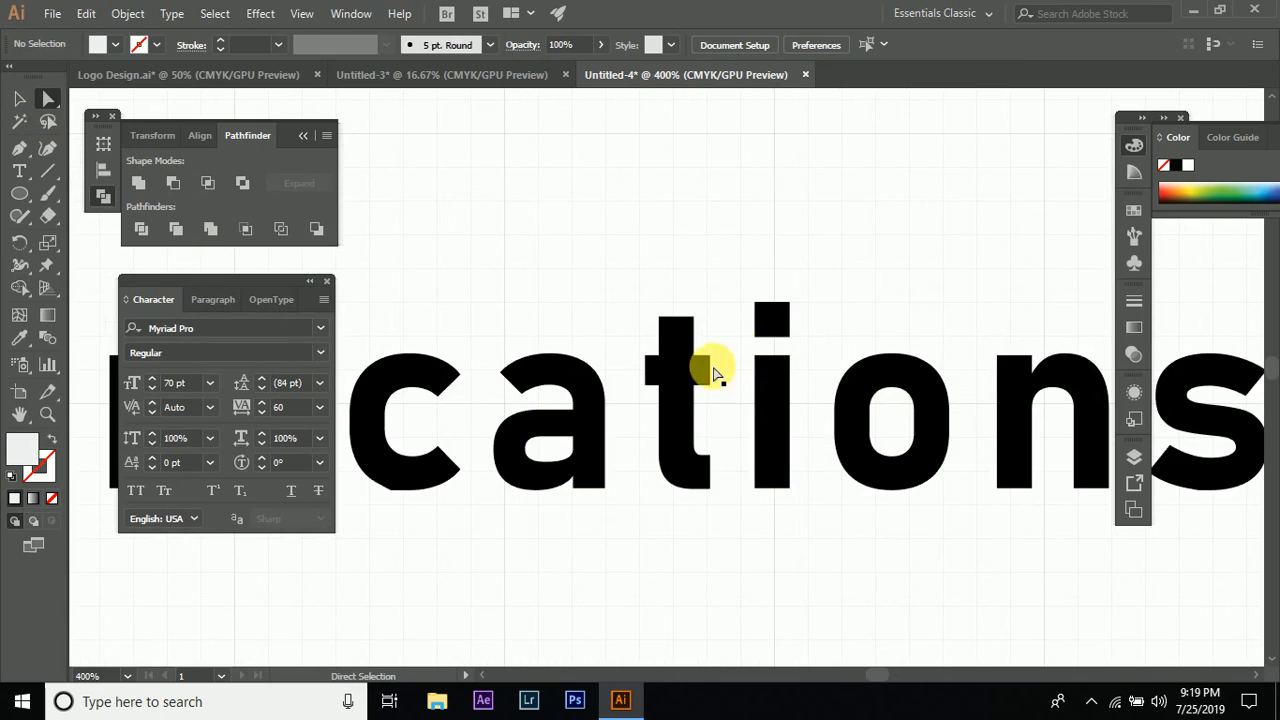
pyautogui.click(771, 316)
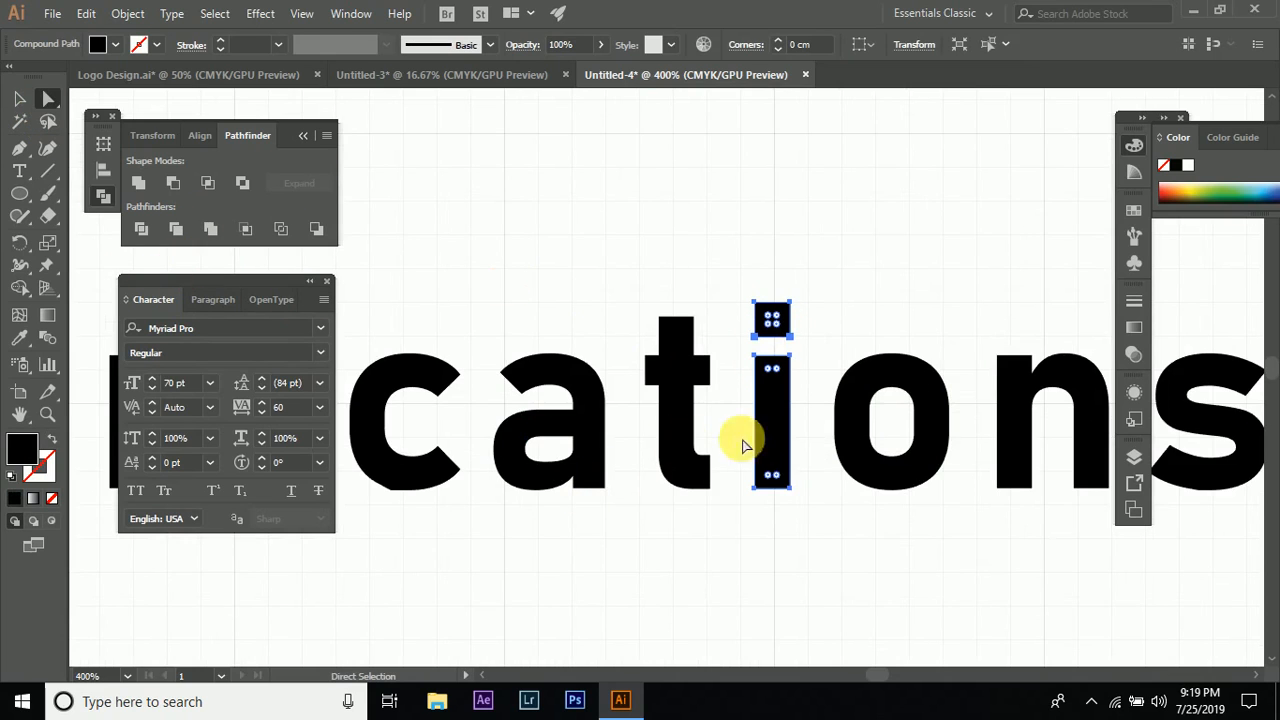
pyautogui.click(682, 544)
pyautogui.keyDown('ctrl'); pyautogui.click(777, 325); pyautogui.keyUp('ctrl')
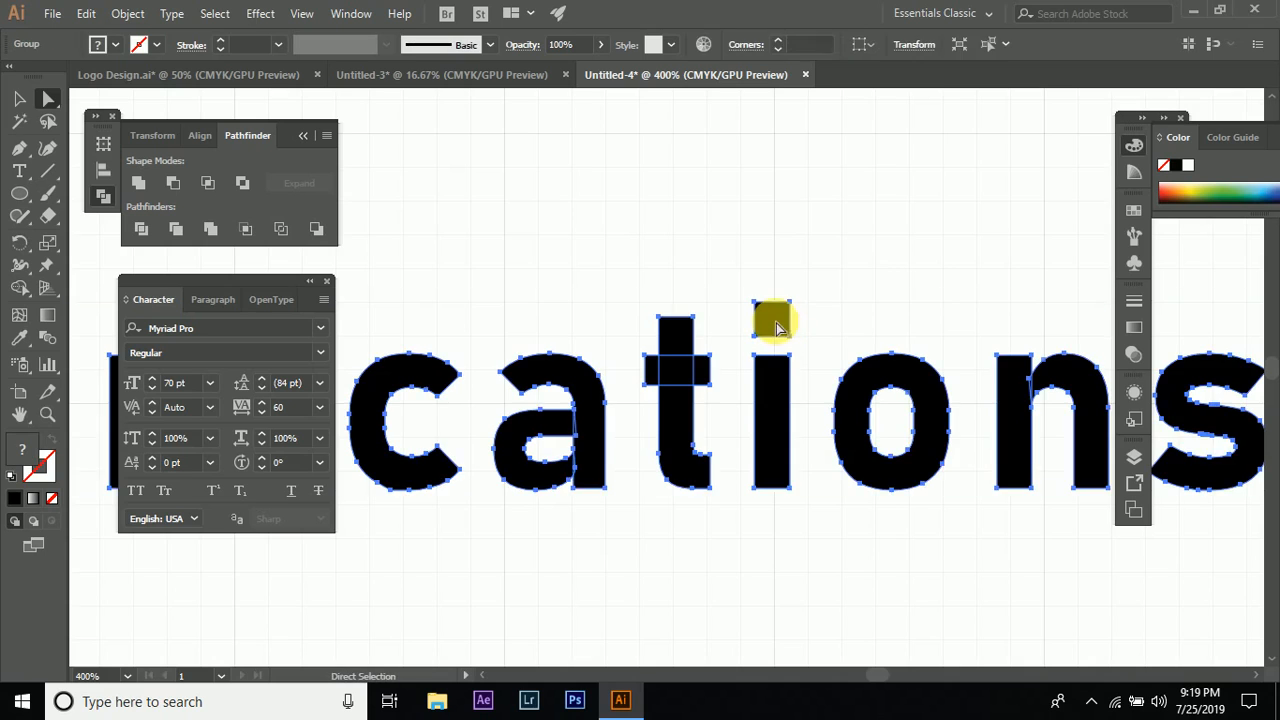
pyautogui.click(677, 257)
pyautogui.keyDown('ctrl'); pyautogui.click(777, 324); pyautogui.keyUp('ctrl')
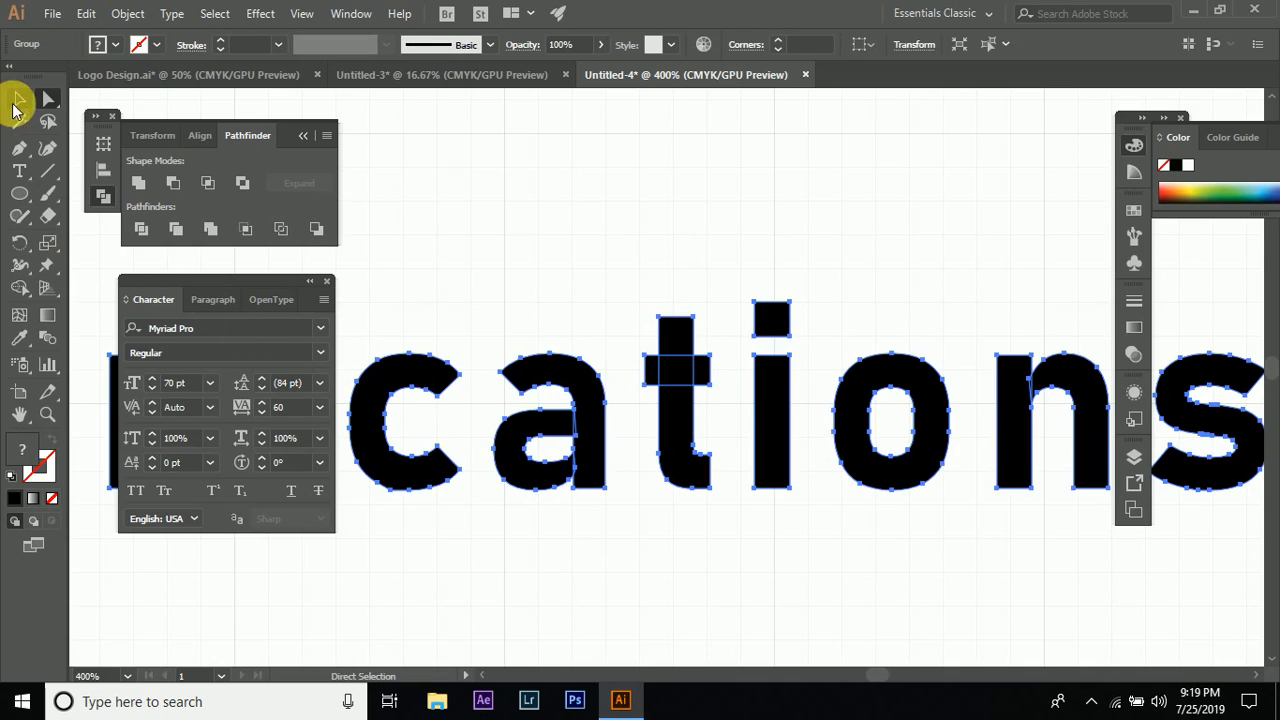
pyautogui.click(17, 100)
pyautogui.click(727, 285)
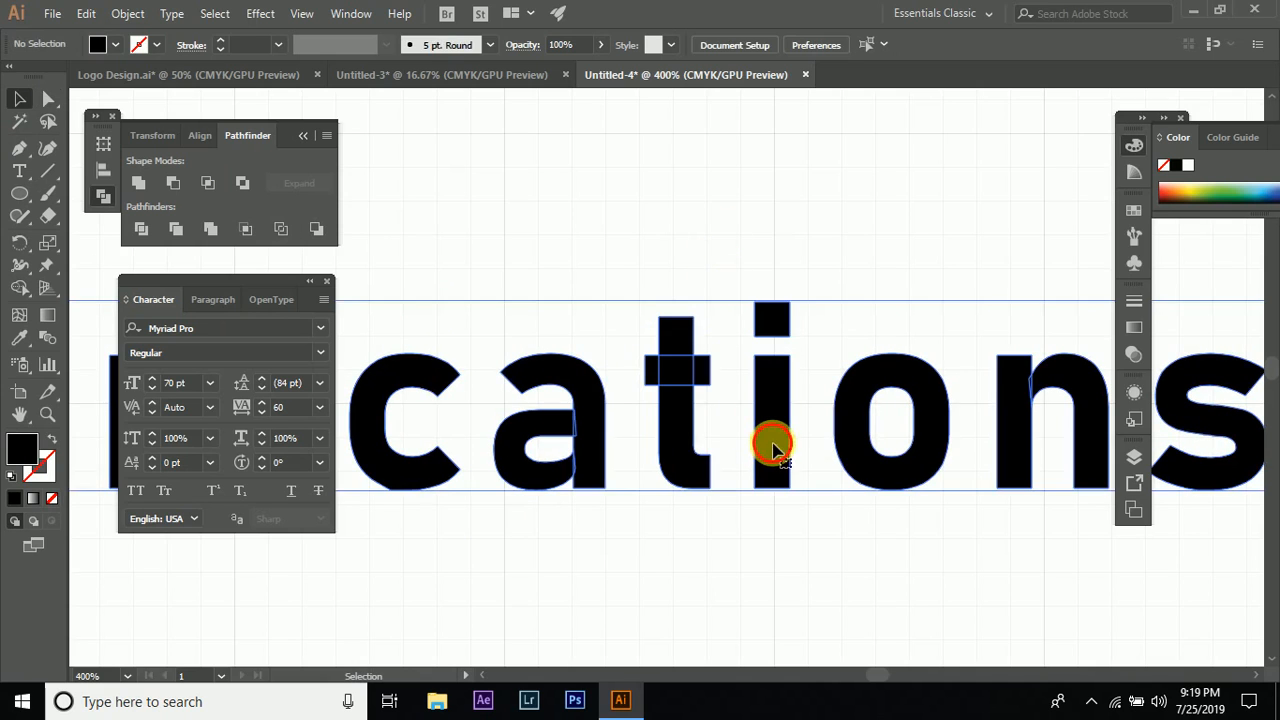
# - Isolate the second "i" of "Communications" and delete its square dot
pyautogui.doubleClick(773, 446)
pyautogui.click(773, 446)
pyautogui.scroll(-3, 773, 446)
pyautogui.scroll(2, 773, 446)
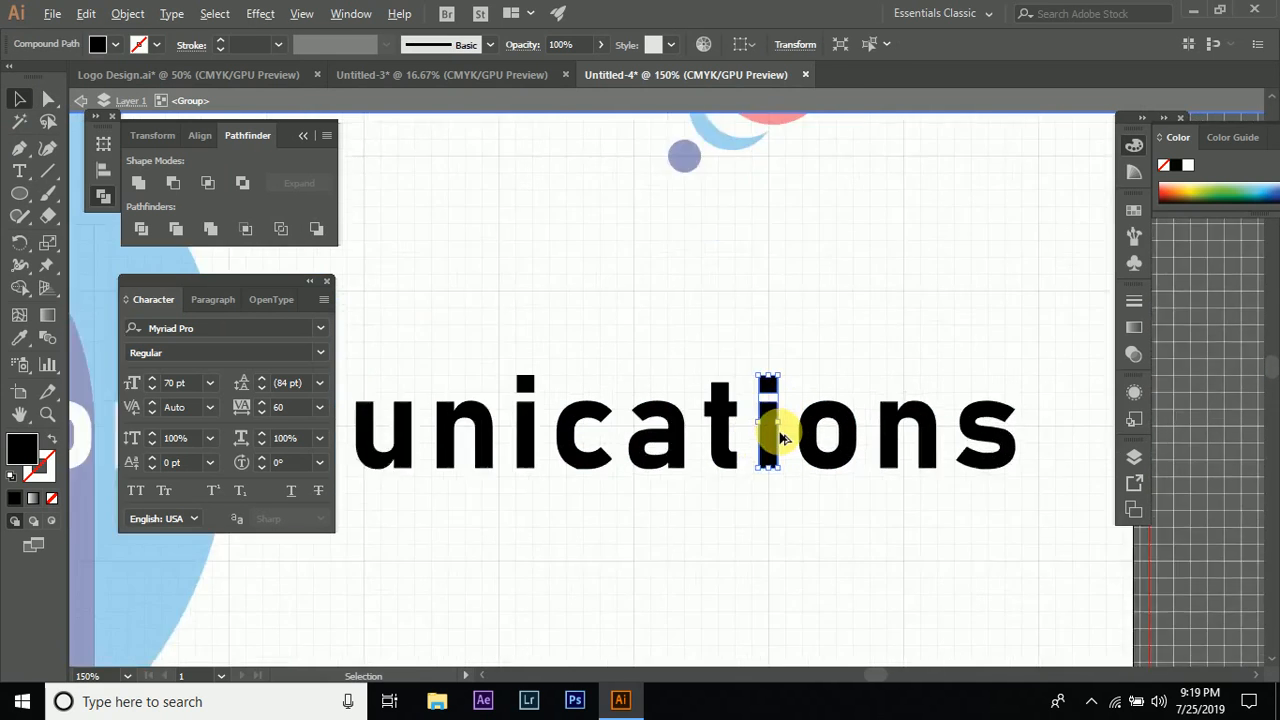
pyautogui.doubleClick(765, 433)
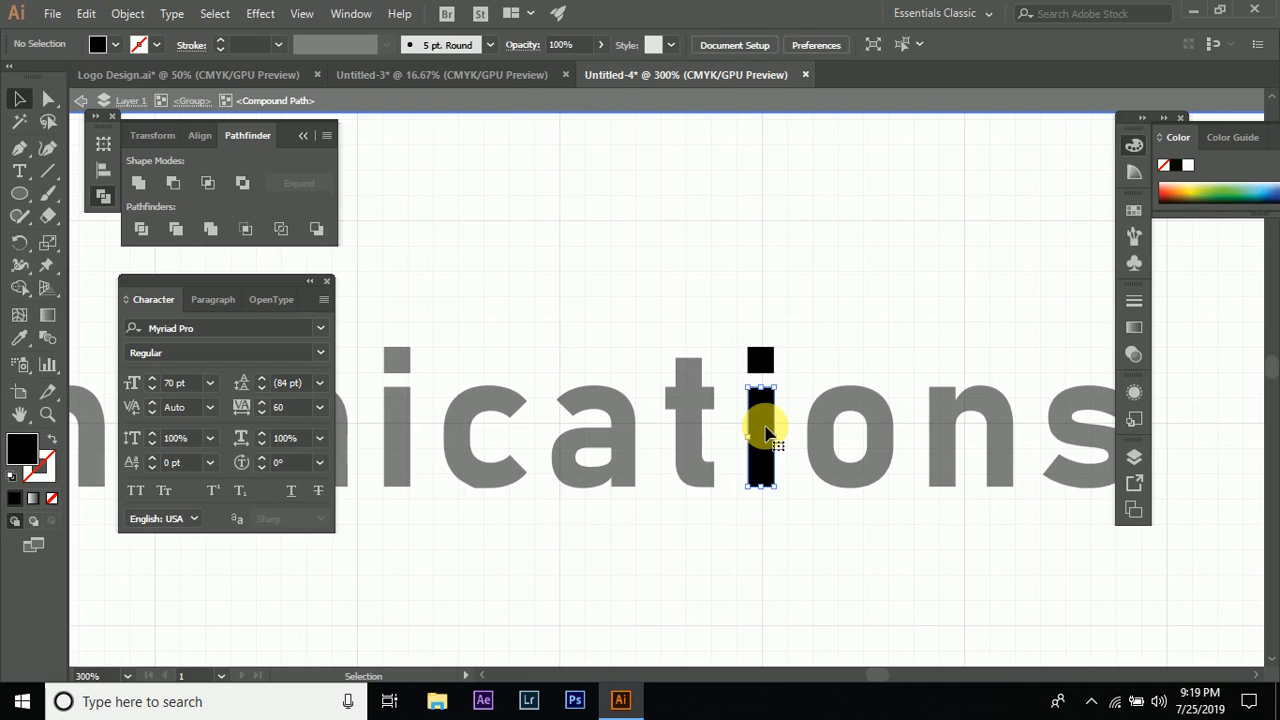
pyautogui.click(766, 433)
pyautogui.click(741, 545)
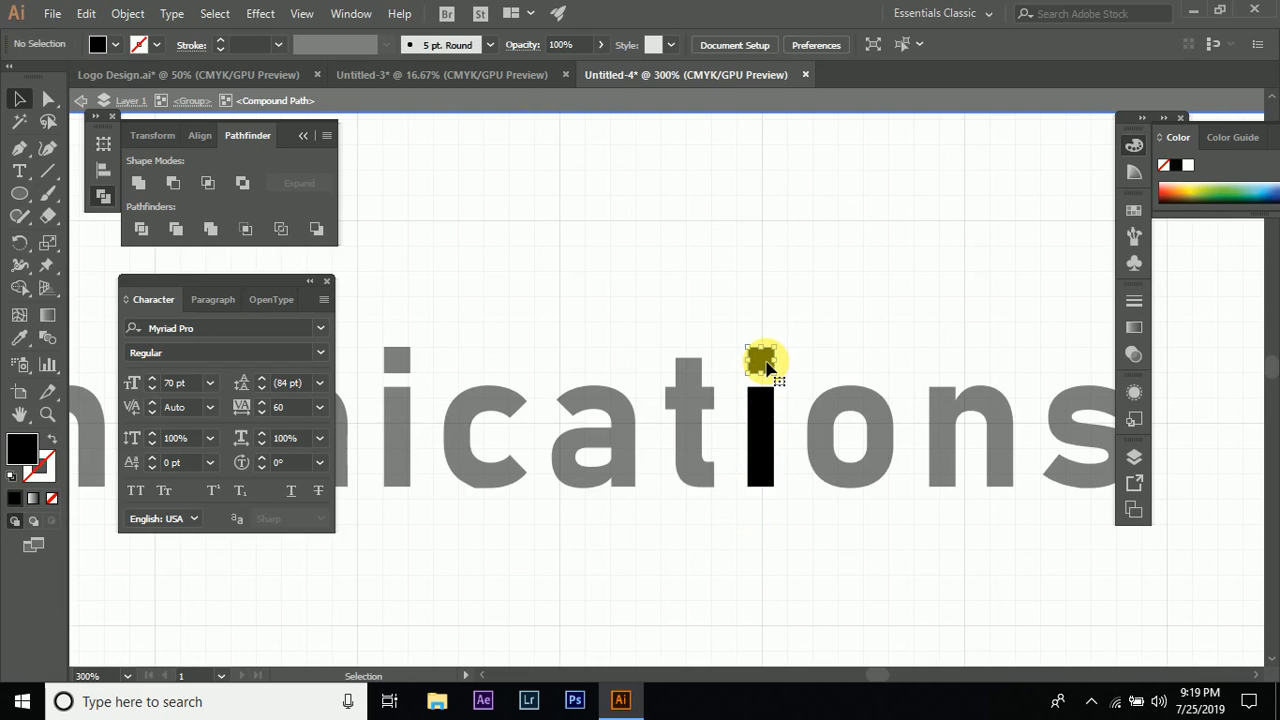
pyautogui.click(765, 366)
pyautogui.press('Delete')
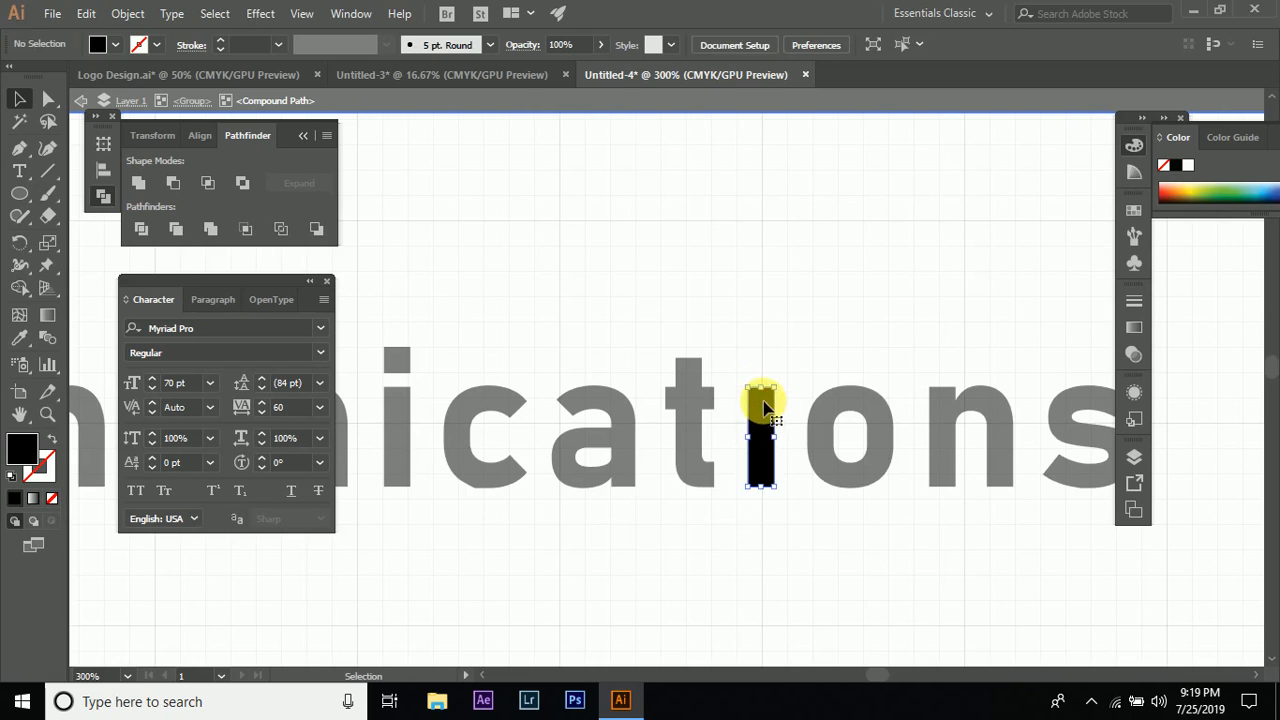
# - Stretch the stem of the dotless "i" upward to about twice its height and leave isolation mode
pyautogui.moveTo(763, 405); pyautogui.dragTo(770, 282)
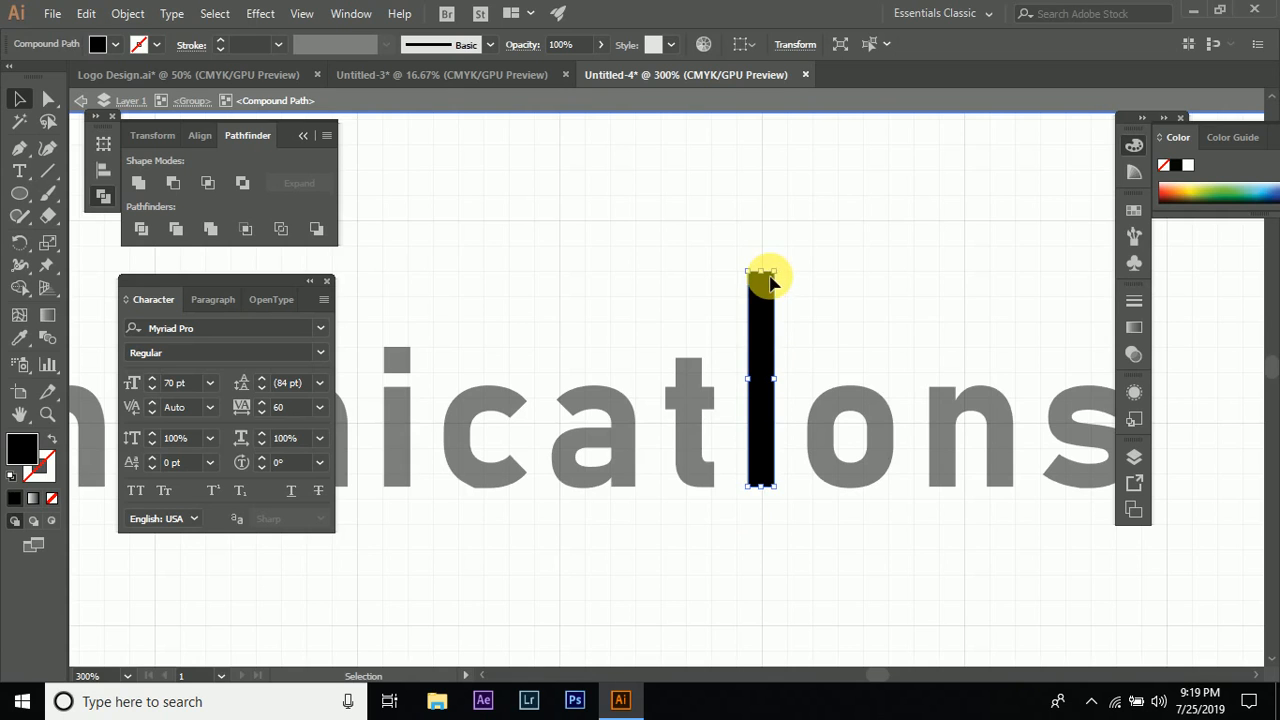
pyautogui.click(24, 108)
pyautogui.click(555, 226)
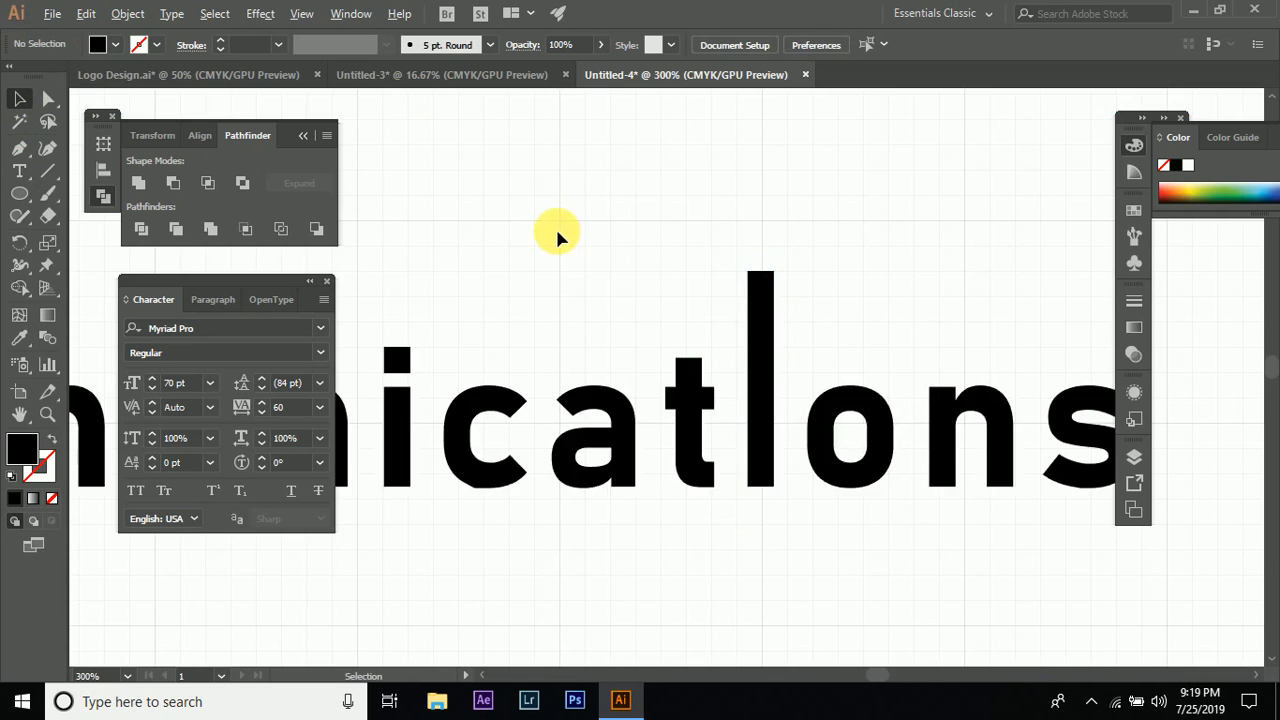
# - Place the grouped dot-and-crescent ornament directly above the lengthened "i" stem, with the navy dot centred over it
pyautogui.hotkey('ctrl', '-')
pyautogui.hotkey('ctrl', '-')
pyautogui.scroll(3, 580, 280)
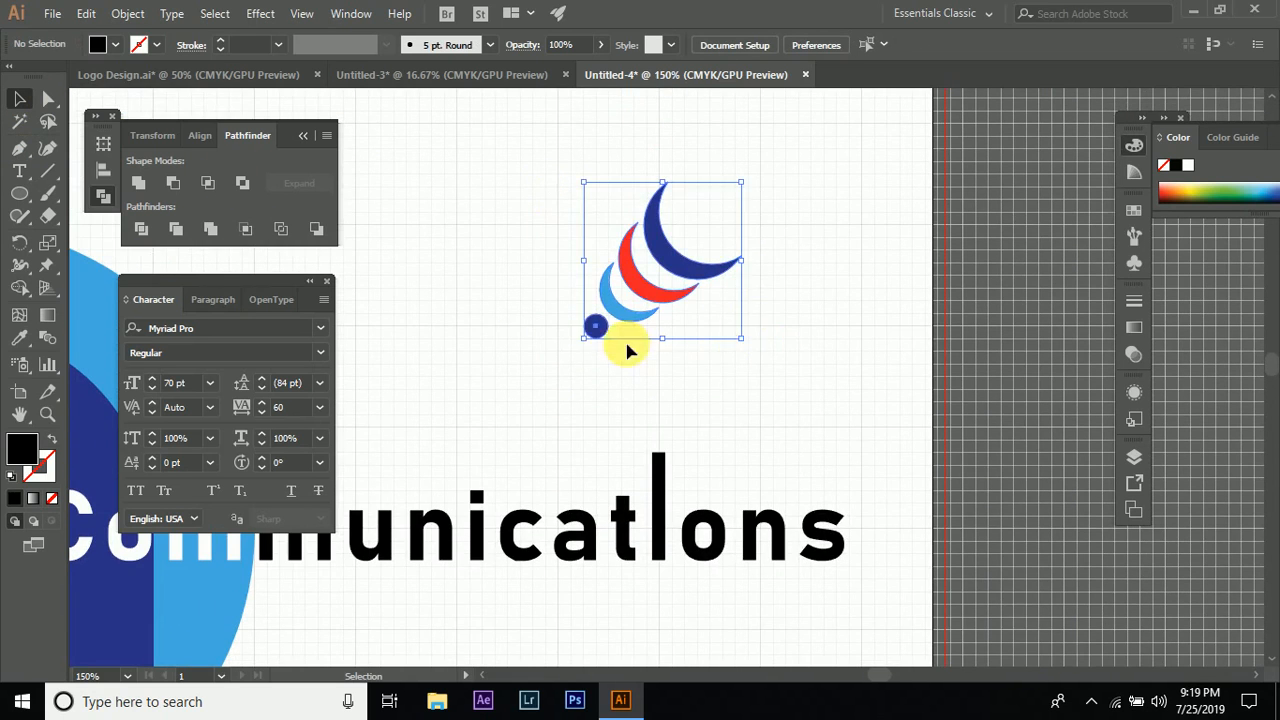
pyautogui.moveTo(604, 336); pyautogui.dragTo(662, 434)
pyautogui.click(756, 450)
pyautogui.scroll(-2, 756, 450)
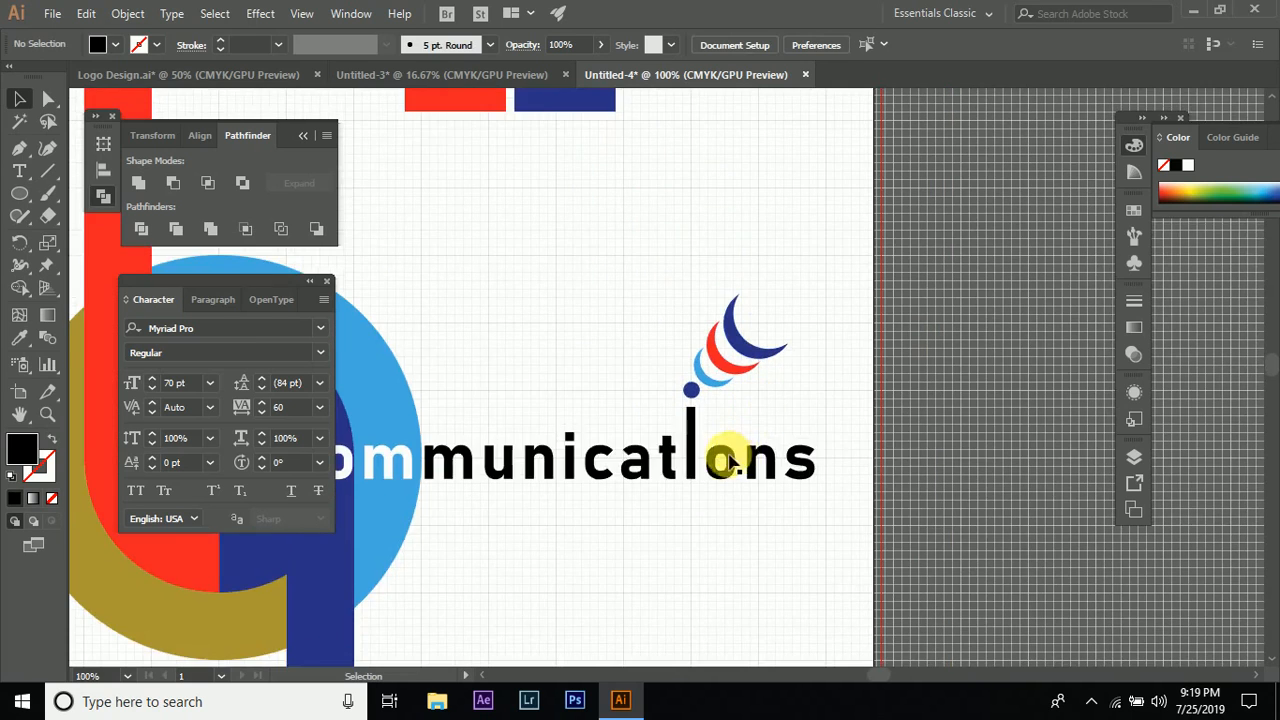
# - Rotate the whole circle-and-stem emblem clockwise so its red and navy stems slant like a "6" and a "9"
pyautogui.scroll(-2, 727, 458)
pyautogui.hscroll(-2, 695, 475)
pyautogui.scroll(-3, 693, 472)
pyautogui.scroll(1, 690, 465)
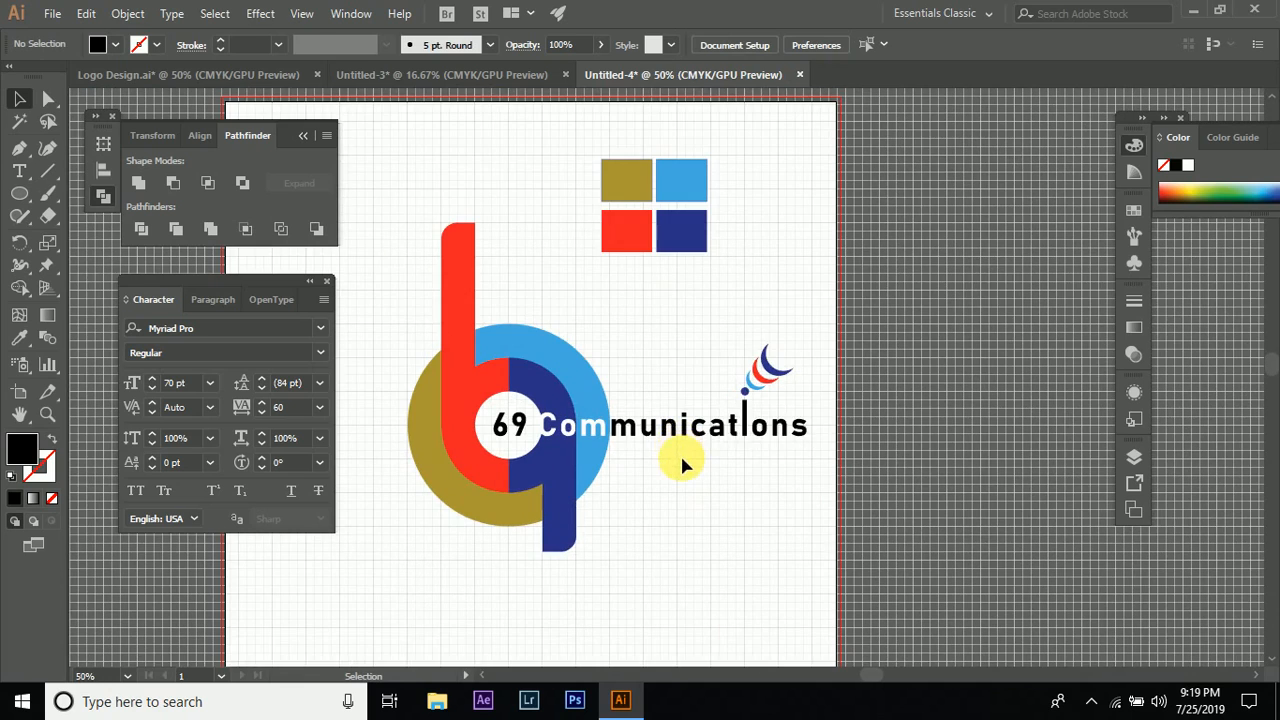
pyautogui.scroll(-1, 681, 454)
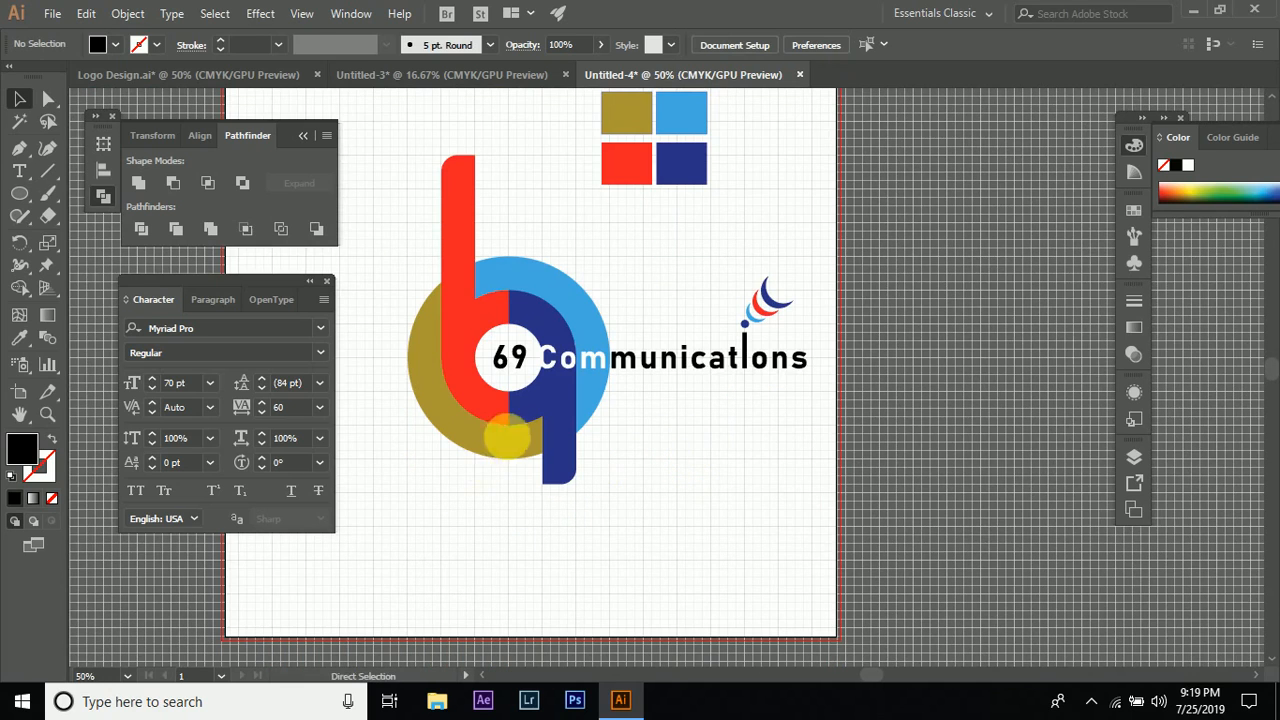
pyautogui.hscroll(-5, 508, 437)
pyautogui.scroll(4, 486, 410)
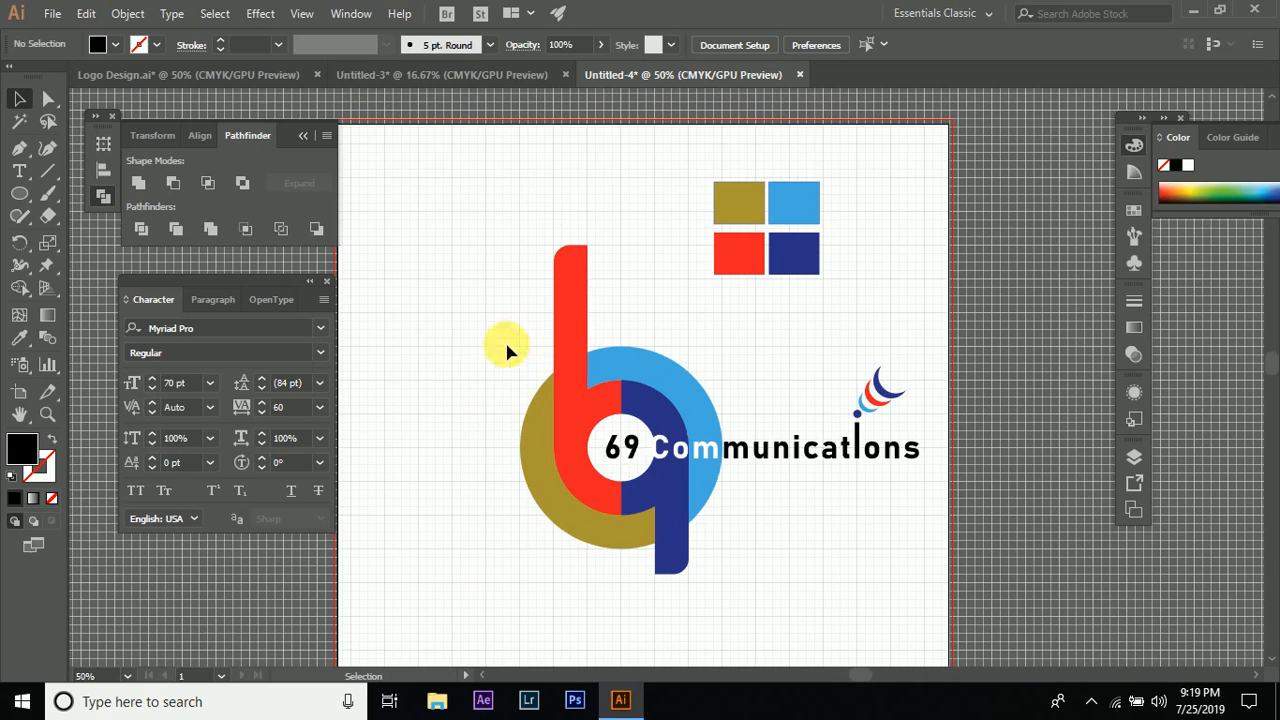
pyautogui.click(664, 395)
pyautogui.scroll(-5, 729, 471)
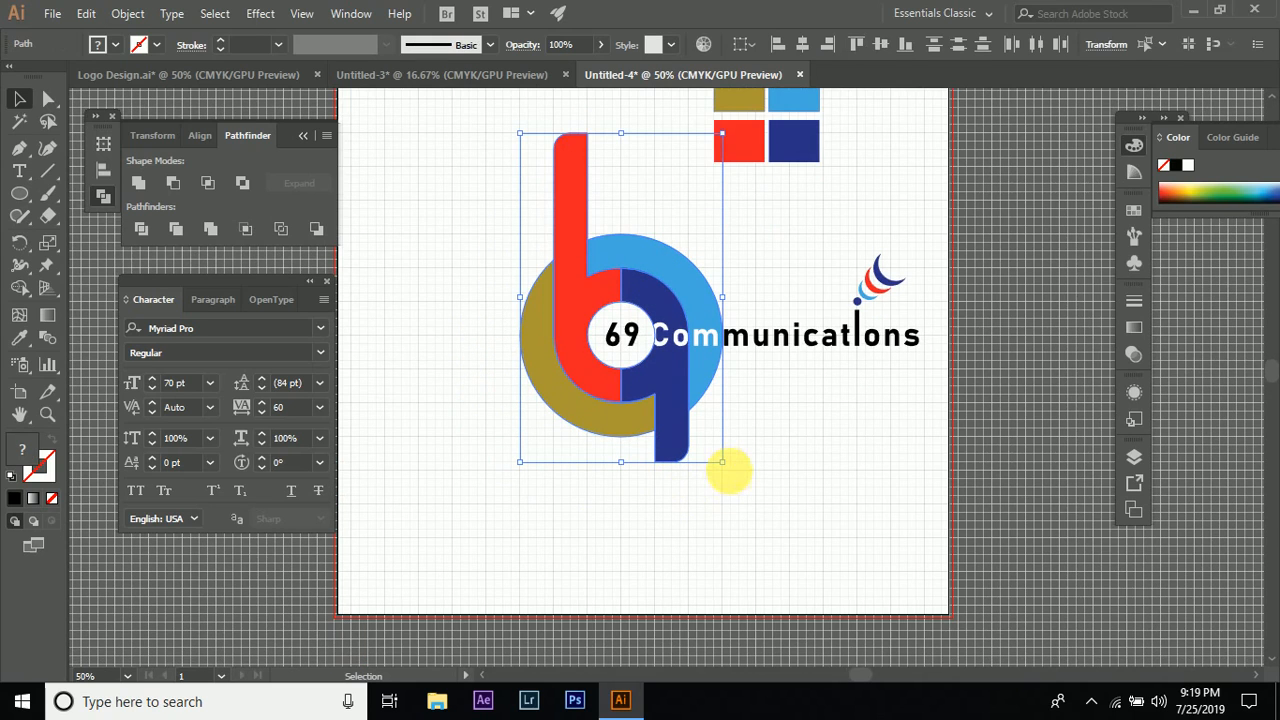
pyautogui.moveTo(738, 478); pyautogui.dragTo(677, 496)
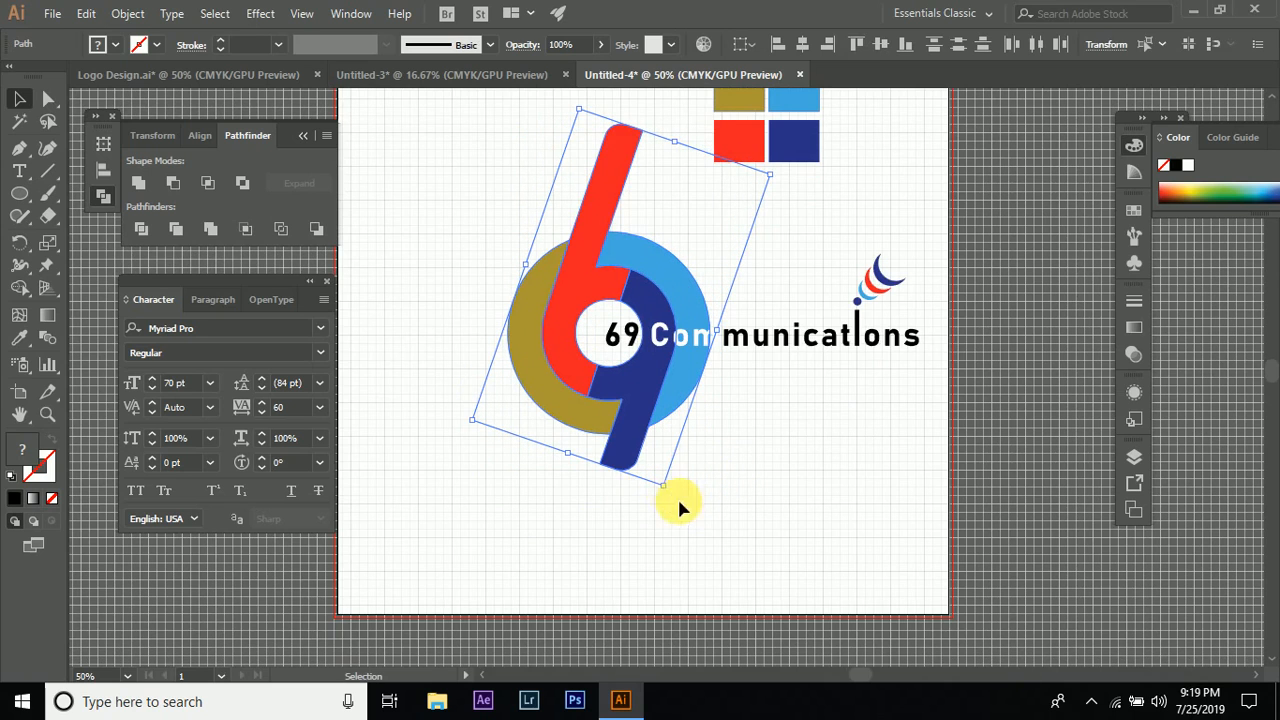
pyautogui.click(775, 500)
# - Move the outlined lettering together with the crescent ornament so "69" is centred in the rotated emblem's white hole
pyautogui.moveTo(814, 255); pyautogui.dragTo(870, 383)
pyautogui.scroll(2, 737, 334)
pyautogui.moveTo(748, 349); pyautogui.dragTo(714, 350)
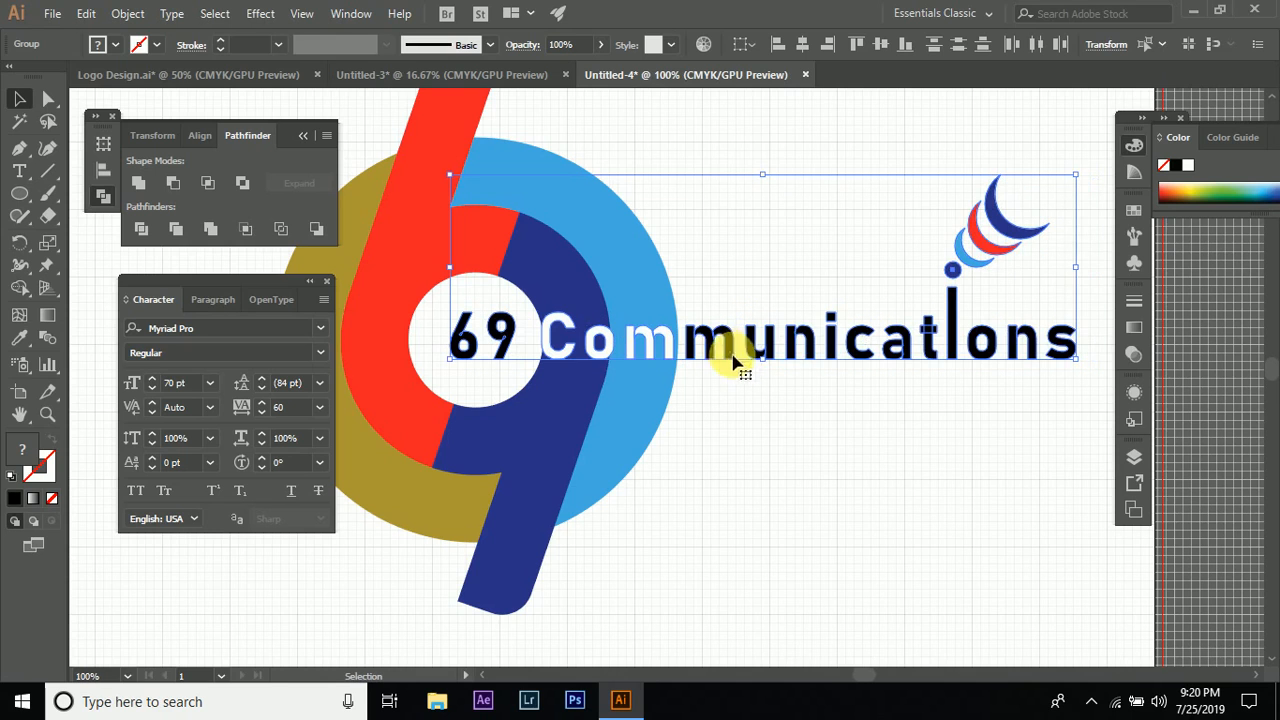
pyautogui.click(731, 418)
pyautogui.scroll(-3, 731, 418)
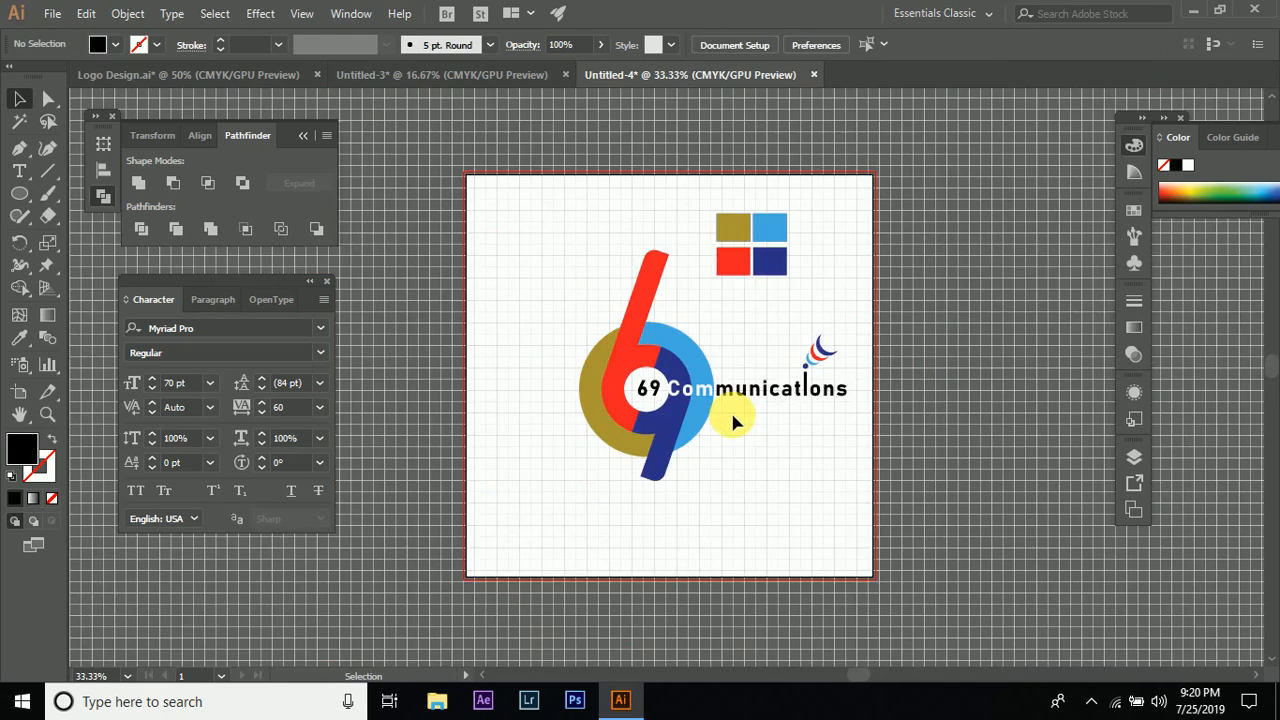